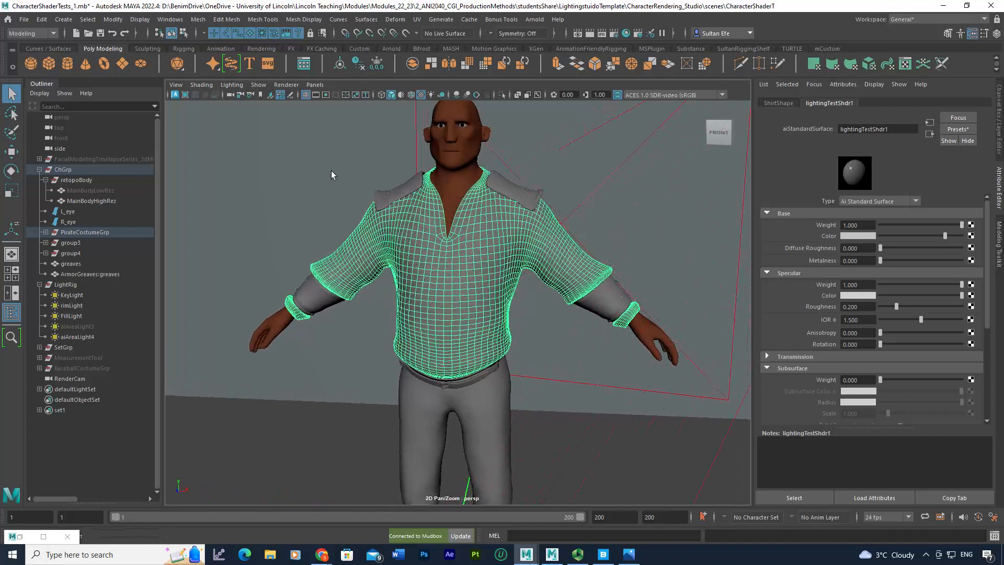
Send the selected shirt to Mudbox as a new scene, discarding the unsaved Mudbox scene, and activate the Projection tool.
{"action": "left_click", "coordinate": [24, 20]}
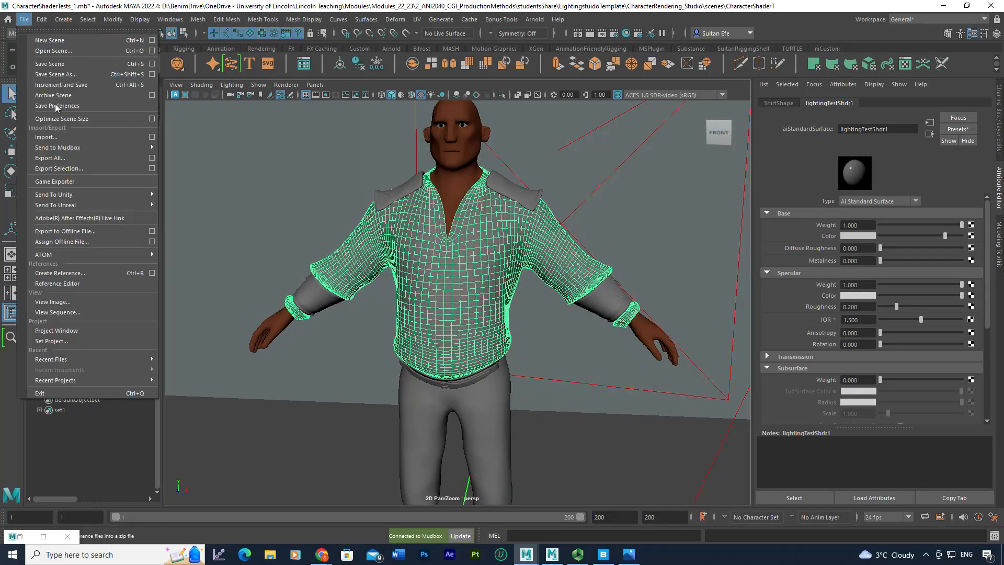
{"action": "mouse_move", "coordinate": [75, 148]}
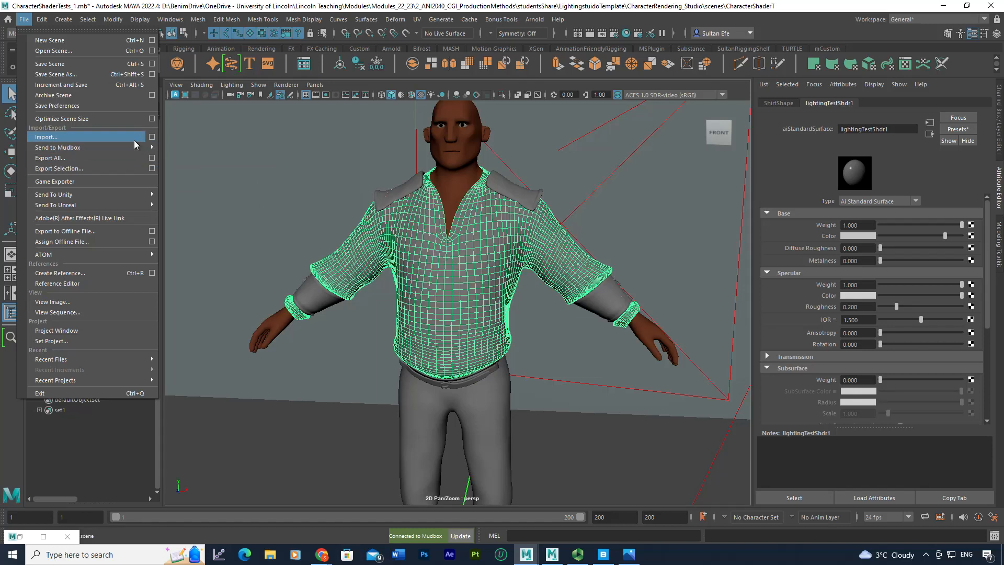
{"action": "mouse_move", "coordinate": [133, 146]}
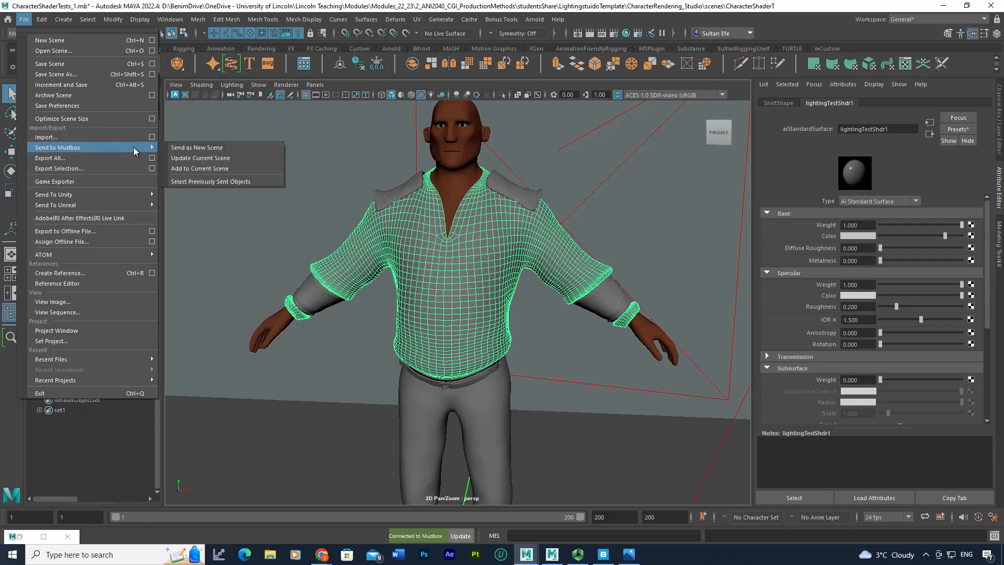
{"action": "left_click", "coordinate": [192, 149]}
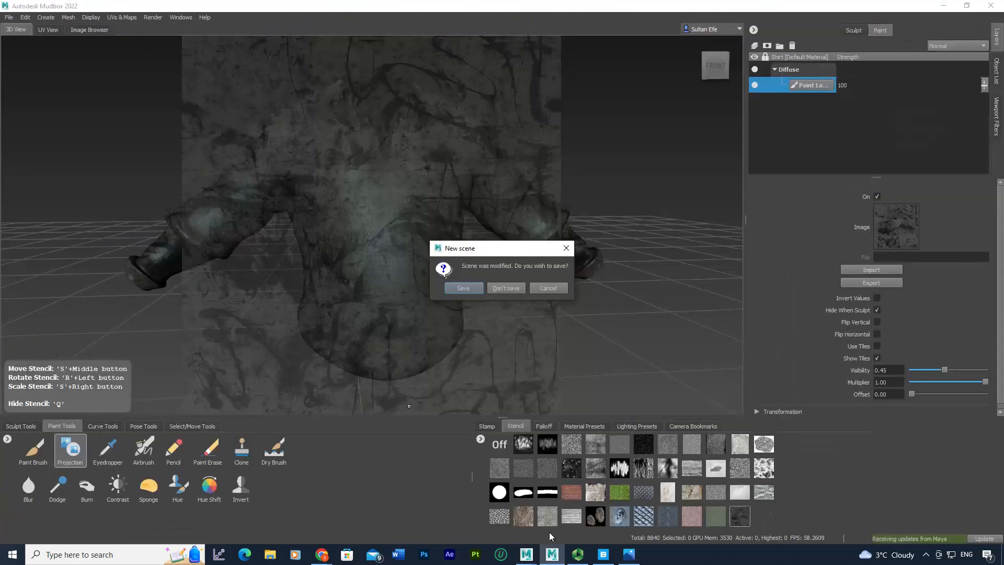
{"action": "left_click", "coordinate": [508, 287]}
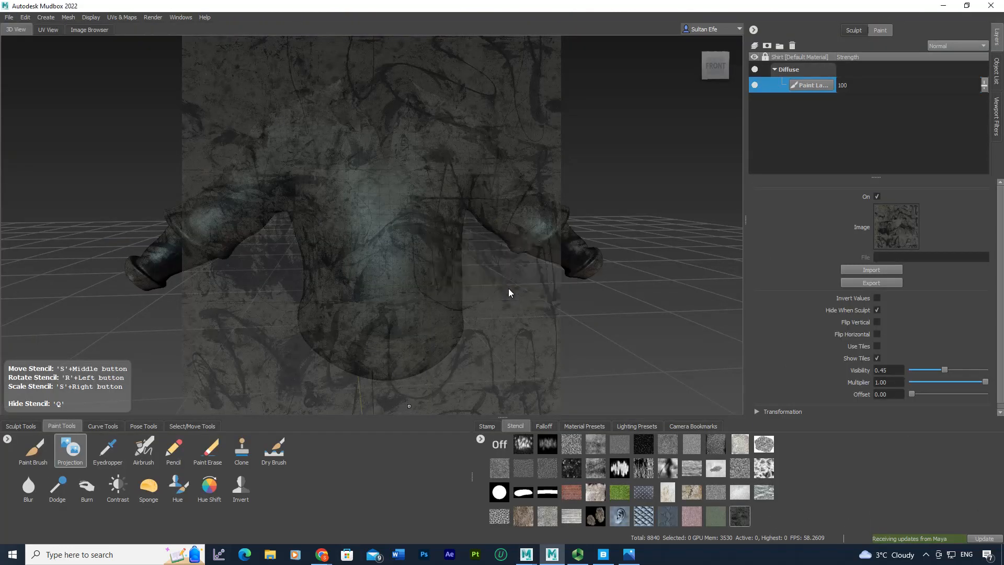
{"action": "left_click_drag", "start_coordinate": [462, 268], "coordinate": [375, 268], "text": "alt"}
{"action": "right_click_drag", "start_coordinate": [374, 268], "coordinate": [399, 280], "text": "alt"}
{"action": "left_click_drag", "start_coordinate": [399, 281], "coordinate": [398, 293], "text": "alt"}
{"action": "right_click_drag", "start_coordinate": [384, 292], "coordinate": [405, 298], "text": "alt"}
{"action": "left_click_drag", "start_coordinate": [405, 298], "coordinate": [284, 351], "text": "alt"}
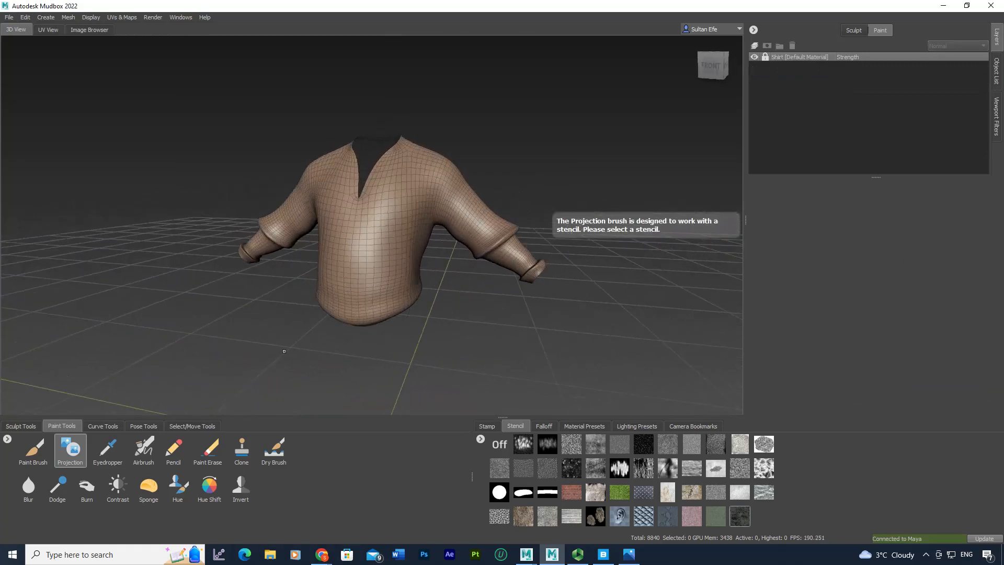
{"action": "left_click", "coordinate": [69, 443]}
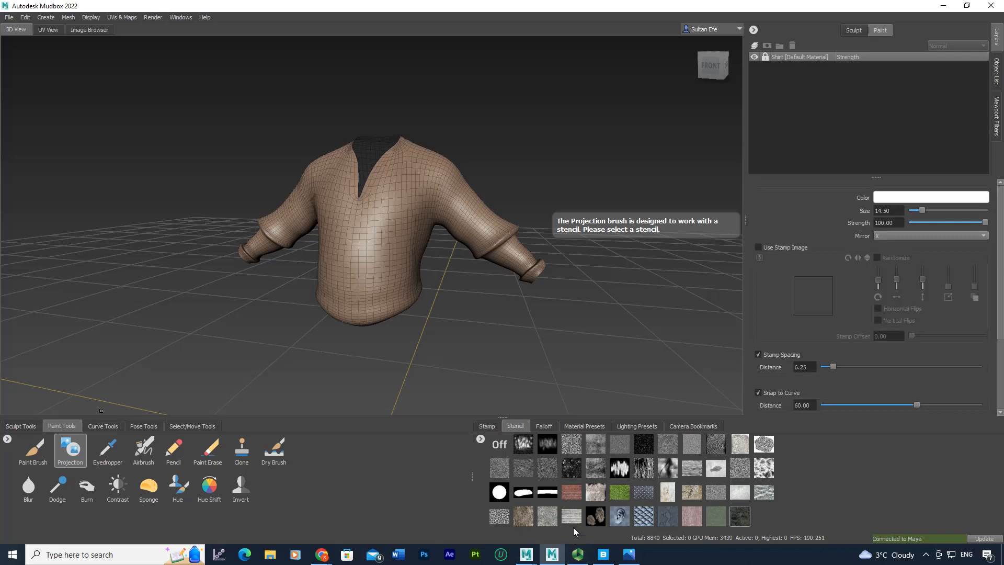
Switch to Quixel Bridge, review which texture maps are enabled in the download settings for Spilled Paint on Tarp, and return to Mudbox.
{"action": "left_click", "coordinate": [603, 554]}
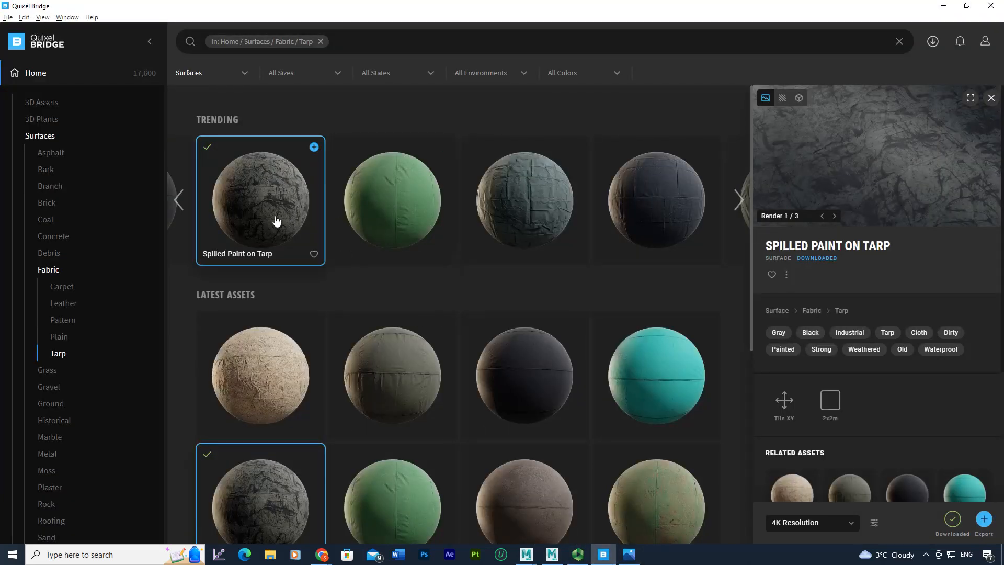
{"action": "left_click", "coordinate": [872, 523]}
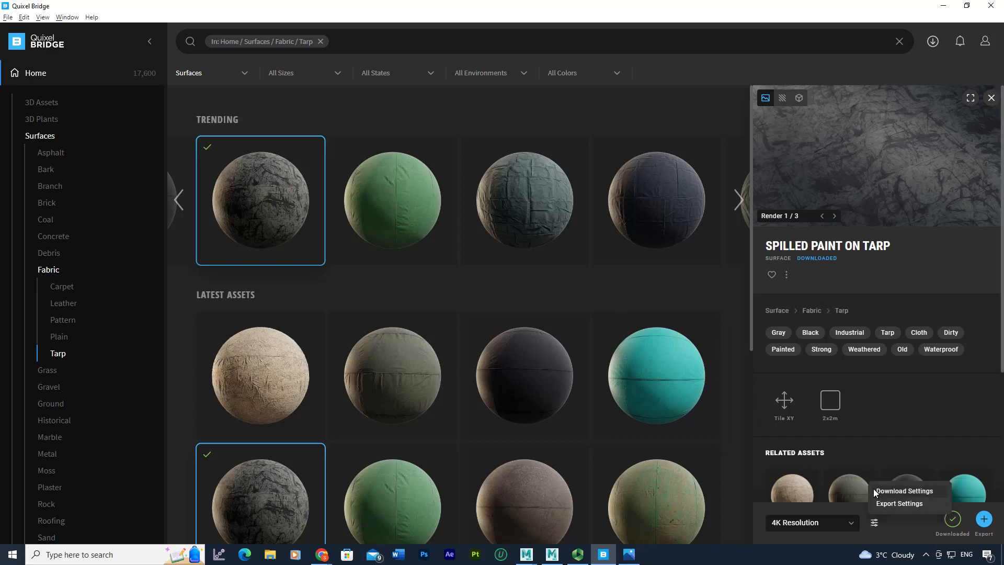
{"action": "left_click", "coordinate": [873, 488]}
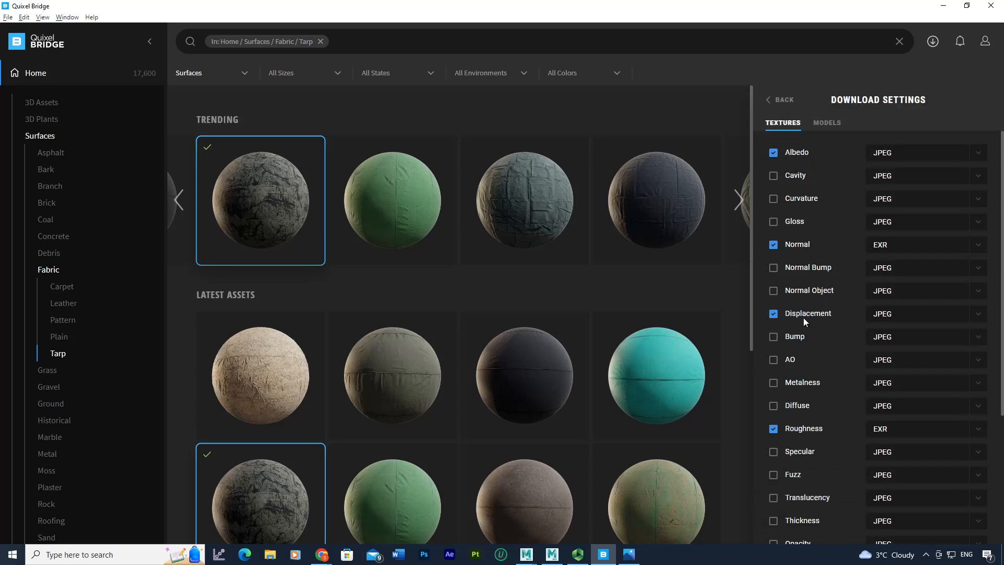
{"action": "scroll", "coordinate": [804, 422], "scroll_direction": "down", "scroll_amount": 1}
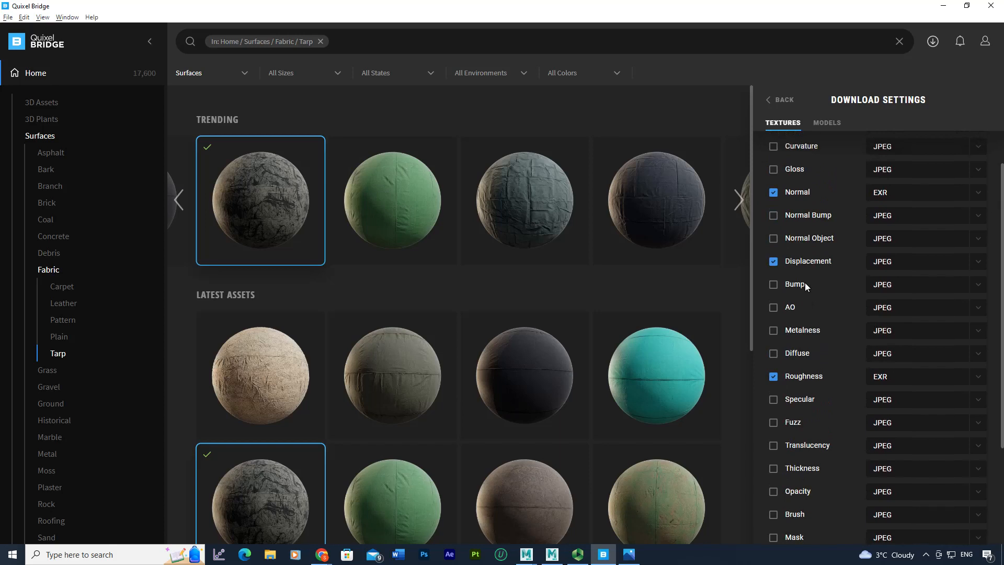
{"action": "scroll", "coordinate": [805, 286], "scroll_direction": "down", "scroll_amount": 3}
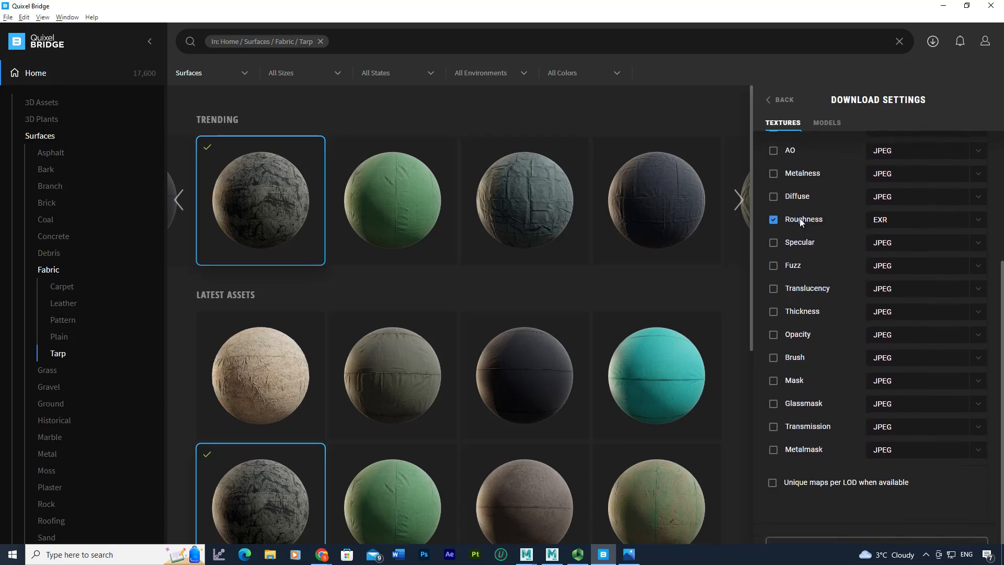
{"action": "left_click", "coordinate": [942, 5]}
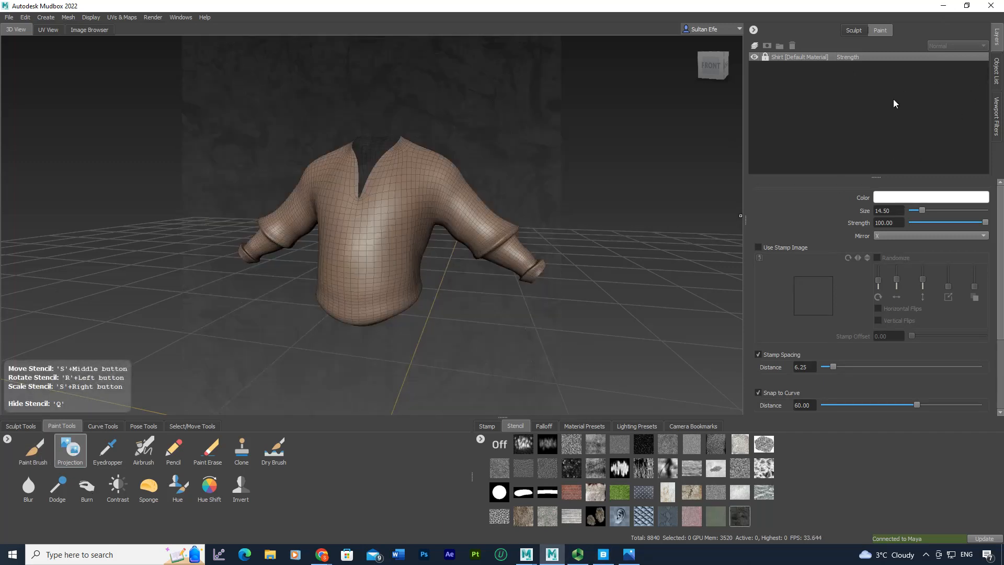
Turn off the tarp stencil overlay and frame the whole shirt from the front.
{"action": "left_click_drag", "start_coordinate": [651, 194], "coordinate": [680, 196], "text": "alt"}
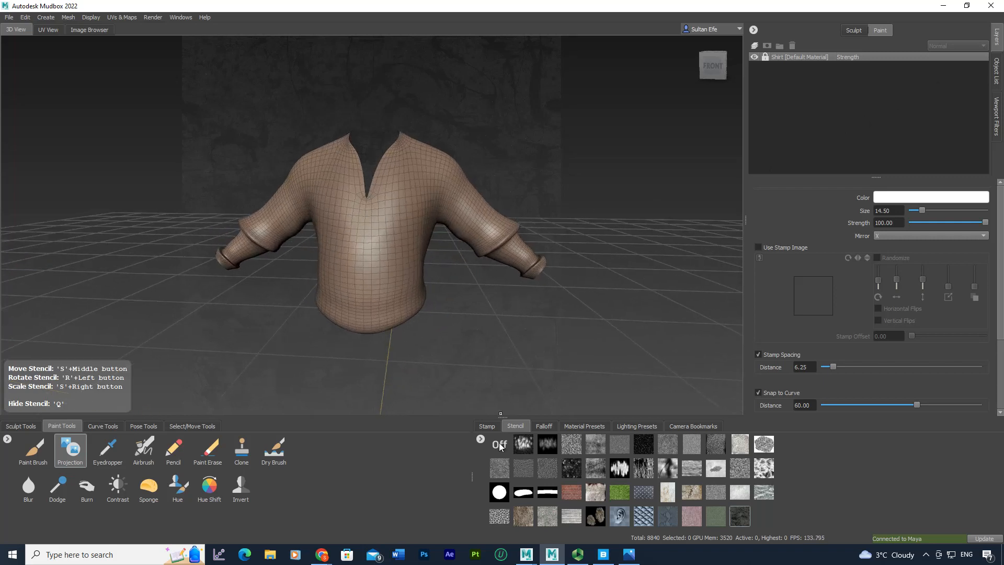
{"action": "left_click", "coordinate": [500, 443]}
{"action": "middle_click_drag", "start_coordinate": [390, 209], "coordinate": [410, 236], "text": "alt"}
{"action": "right_click_drag", "start_coordinate": [410, 236], "coordinate": [438, 241], "text": "alt"}
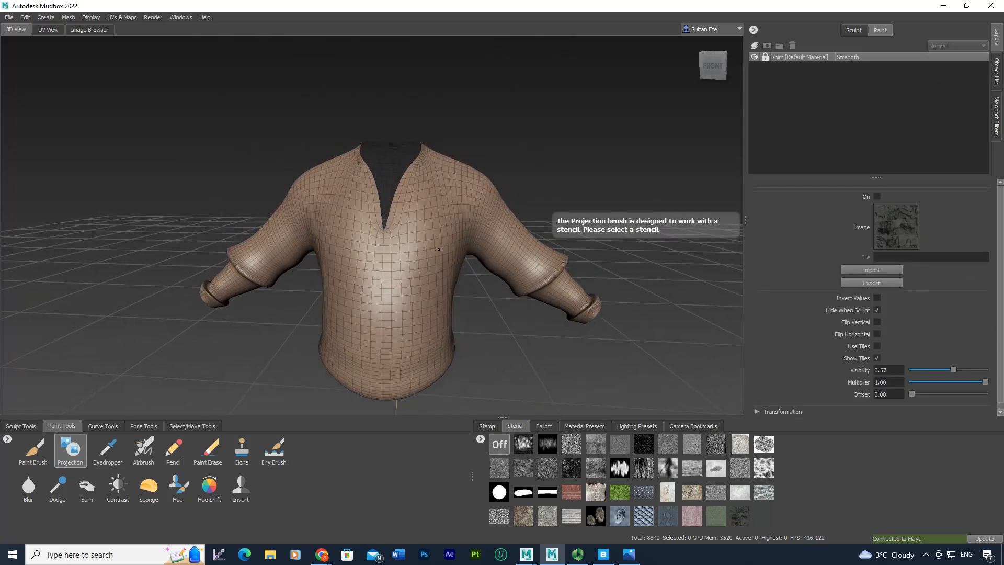
{"action": "middle_click_drag", "start_coordinate": [440, 242], "coordinate": [442, 230], "text": "alt"}
Create a 2048 paint layer named ShirtColorMap for the shirt in the Diffuse channel, saved as TIFF [8 bit, RGBA].
{"action": "left_click", "coordinate": [996, 68]}
{"action": "left_click", "coordinate": [994, 46]}
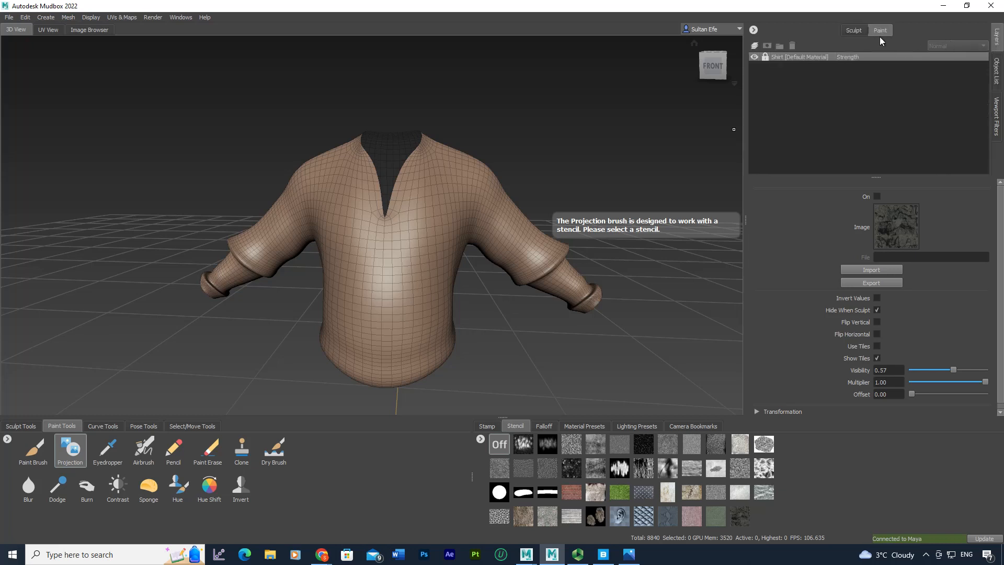
{"action": "left_click", "coordinate": [756, 46]}
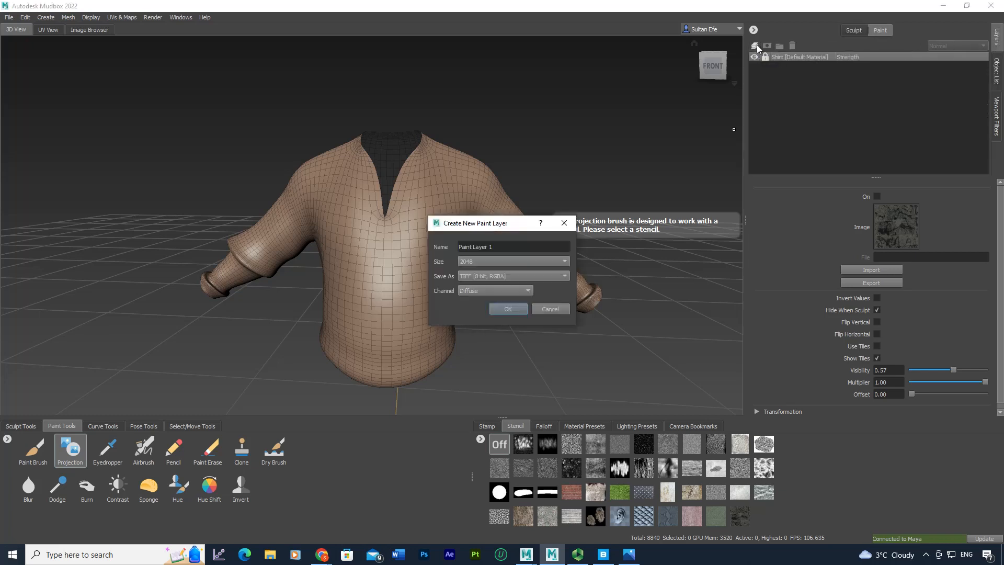
{"action": "triple_click", "coordinate": [492, 249]}
{"action": "type", "text": "Chirt"}
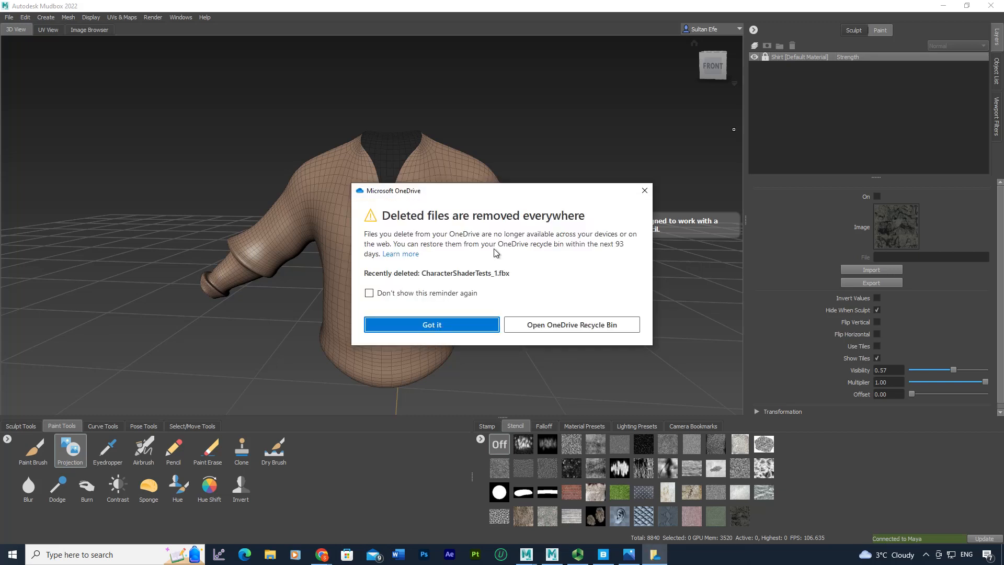
{"action": "left_click", "coordinate": [644, 190]}
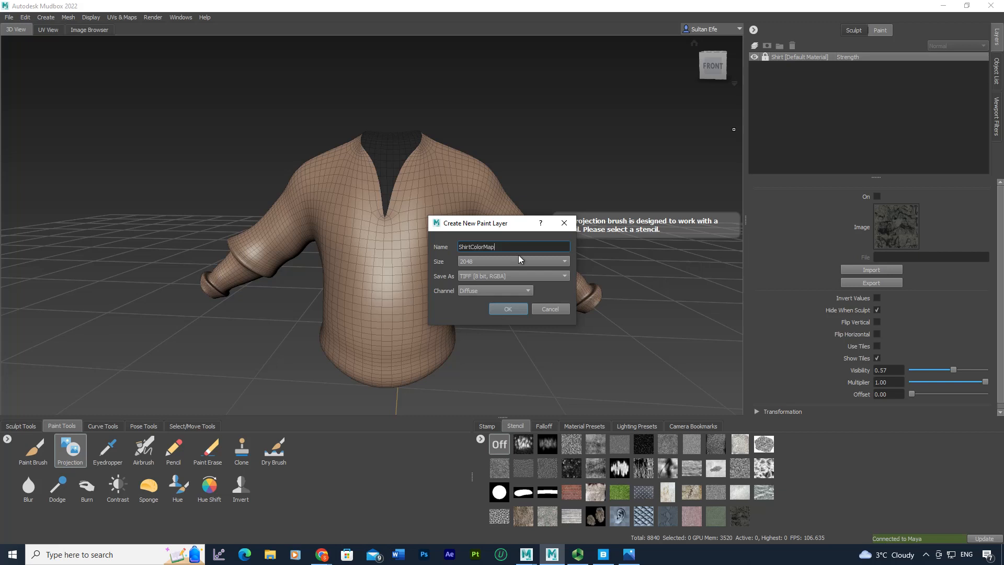
{"action": "left_click", "coordinate": [508, 309]}
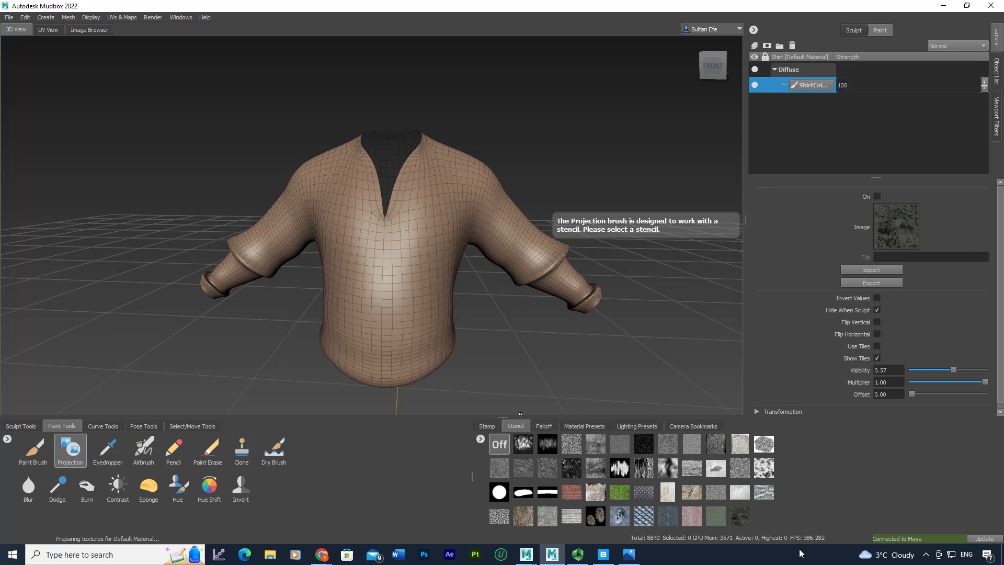
Enable the dark tarp stencil for the Projection tool and set the brush's mirroring to Off.
{"action": "left_click", "coordinate": [740, 518]}
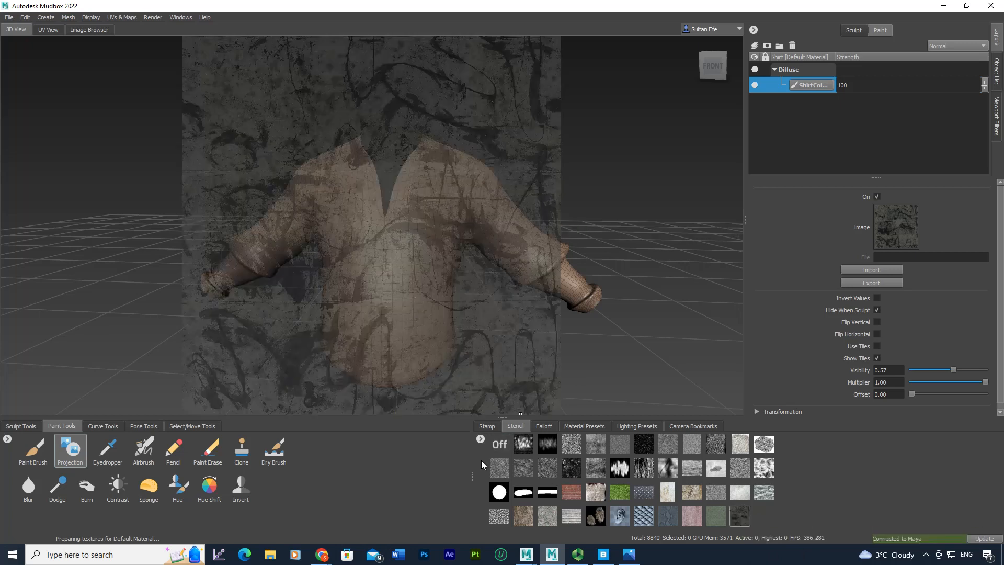
{"action": "left_click", "coordinate": [78, 451]}
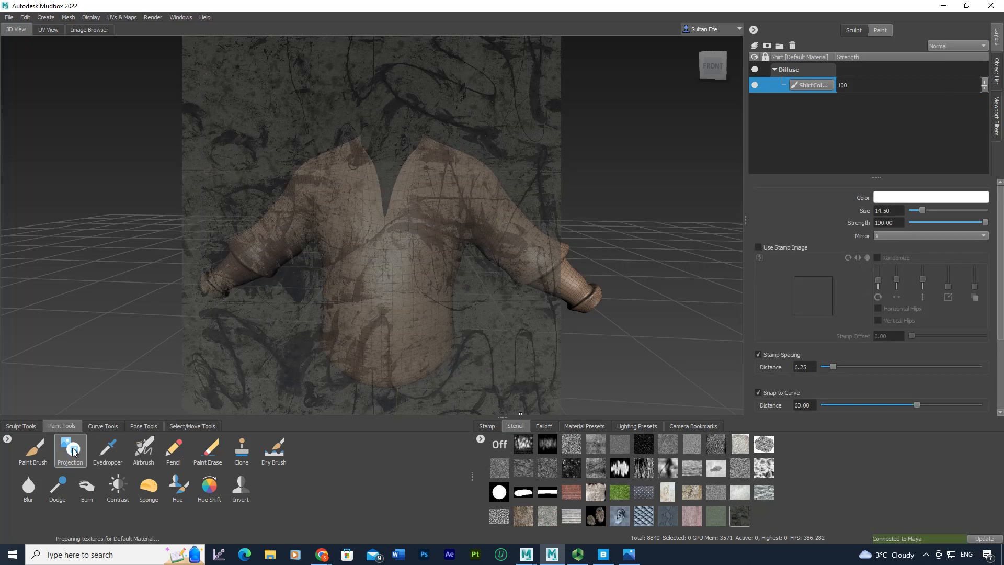
{"action": "left_click_drag", "start_coordinate": [399, 291], "coordinate": [406, 287], "text": "alt"}
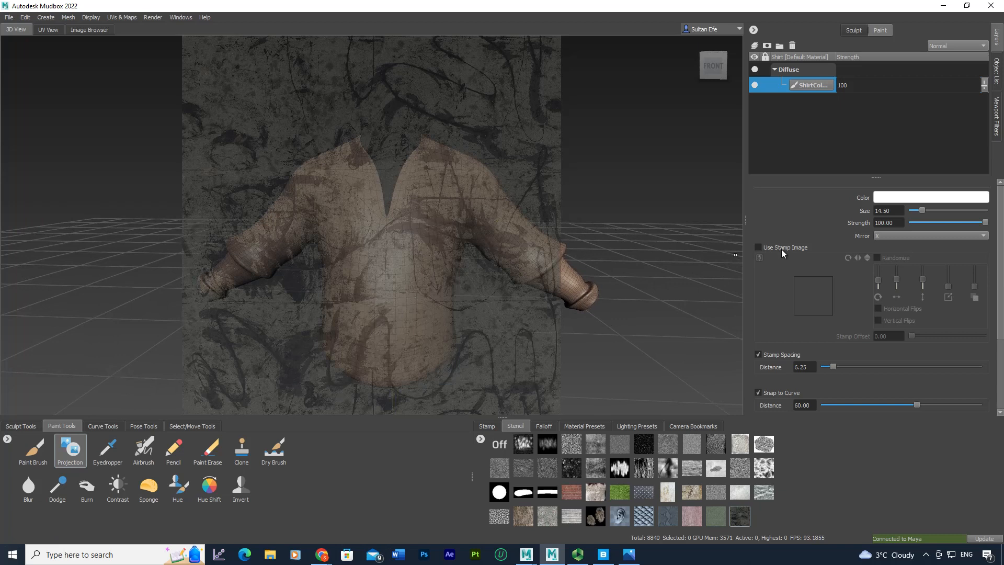
{"action": "left_click", "coordinate": [899, 236]}
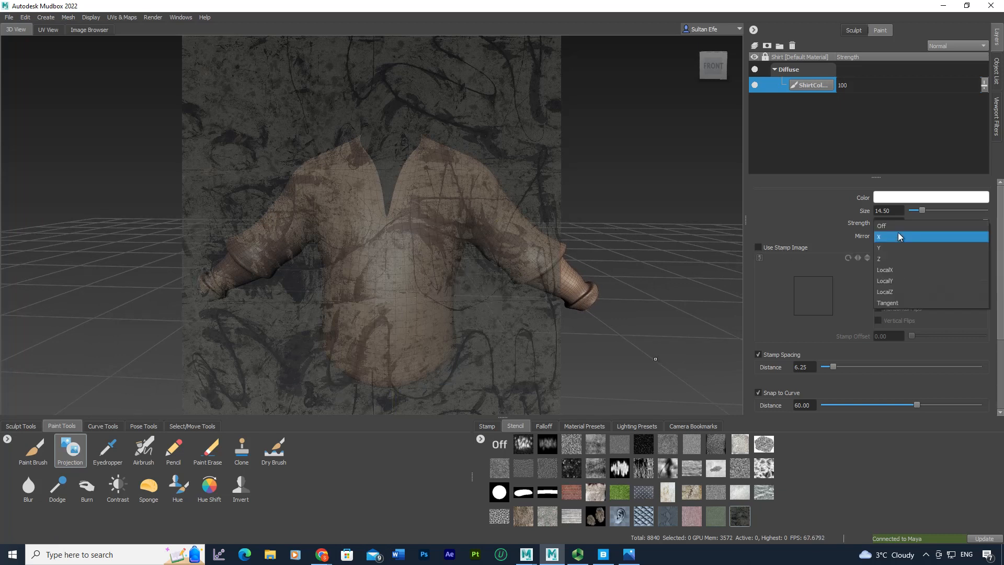
{"action": "left_click", "coordinate": [897, 225]}
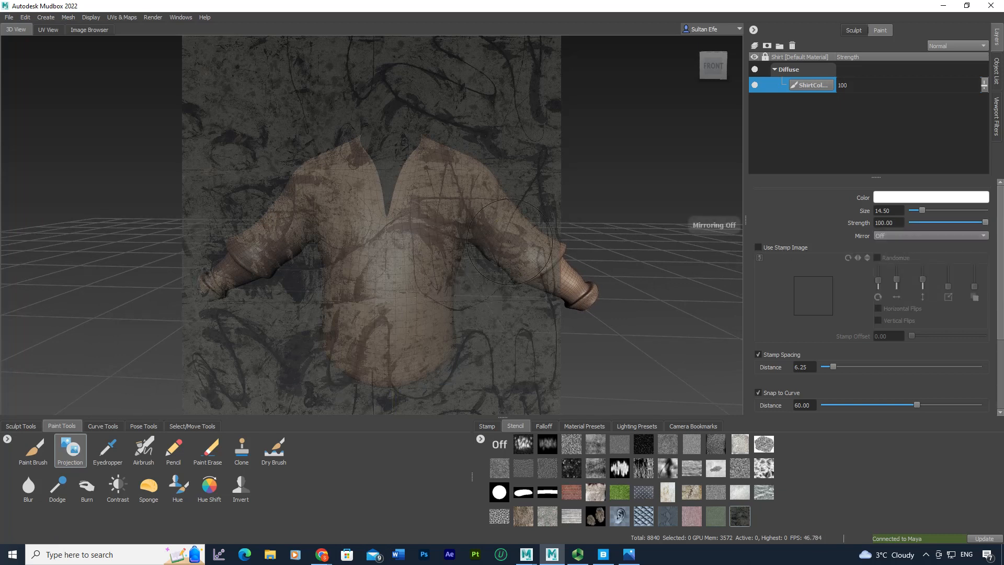
Paint the tarp texture through the stencil across the shirt's front and sleeves, hide the stencil and inspect the sides.
{"action": "mouse_move", "coordinate": [385, 273]}
{"action": "left_mouse_down"}
{"action": "mouse_move", "coordinate": [334, 181]}
{"action": "mouse_move", "coordinate": [317, 210]}
{"action": "mouse_move", "coordinate": [344, 257]}
{"action": "mouse_move", "coordinate": [356, 334]}
{"action": "mouse_move", "coordinate": [326, 340]}
{"action": "mouse_move", "coordinate": [431, 329]}
{"action": "mouse_move", "coordinate": [413, 225]}
{"action": "mouse_move", "coordinate": [426, 155]}
{"action": "mouse_move", "coordinate": [444, 198]}
{"action": "mouse_move", "coordinate": [442, 340]}
{"action": "mouse_move", "coordinate": [407, 376]}
{"action": "mouse_move", "coordinate": [405, 246]}
{"action": "mouse_move", "coordinate": [332, 141]}
{"action": "mouse_move", "coordinate": [251, 235]}
{"action": "mouse_move", "coordinate": [296, 232]}
{"action": "mouse_move", "coordinate": [214, 282]}
{"action": "mouse_move", "coordinate": [236, 236]}
{"action": "mouse_move", "coordinate": [202, 288]}
{"action": "mouse_move", "coordinate": [415, 253]}
{"action": "mouse_move", "coordinate": [499, 225]}
{"action": "mouse_move", "coordinate": [462, 171]}
{"action": "mouse_move", "coordinate": [528, 266]}
{"action": "mouse_move", "coordinate": [554, 285]}
{"action": "mouse_move", "coordinate": [528, 244]}
{"action": "mouse_move", "coordinate": [564, 273]}
{"action": "left_mouse_up"}
{"action": "key", "text": "w"}
{"action": "left_click", "coordinate": [497, 452]}
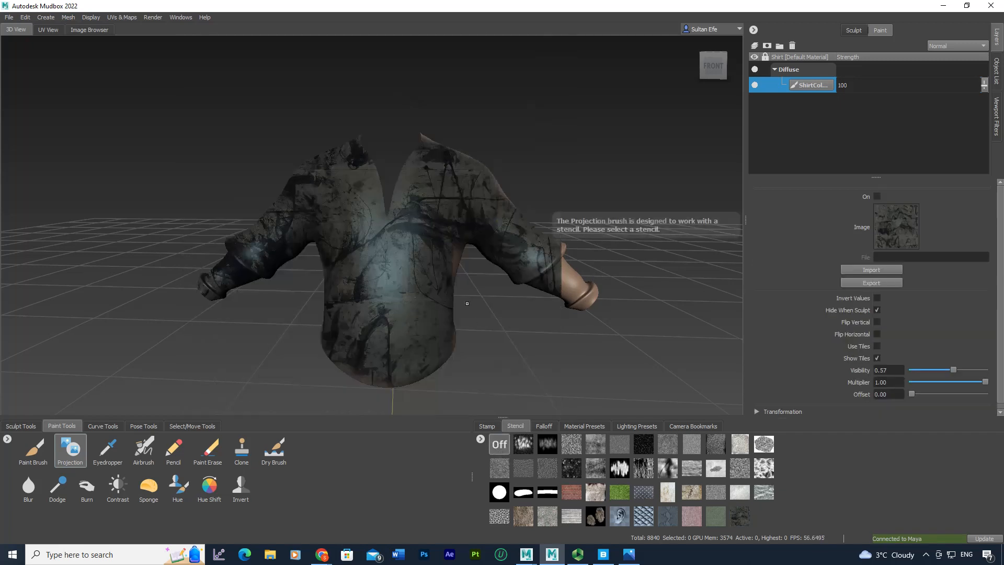
{"action": "left_click_drag", "start_coordinate": [462, 289], "coordinate": [335, 230], "text": "alt"}
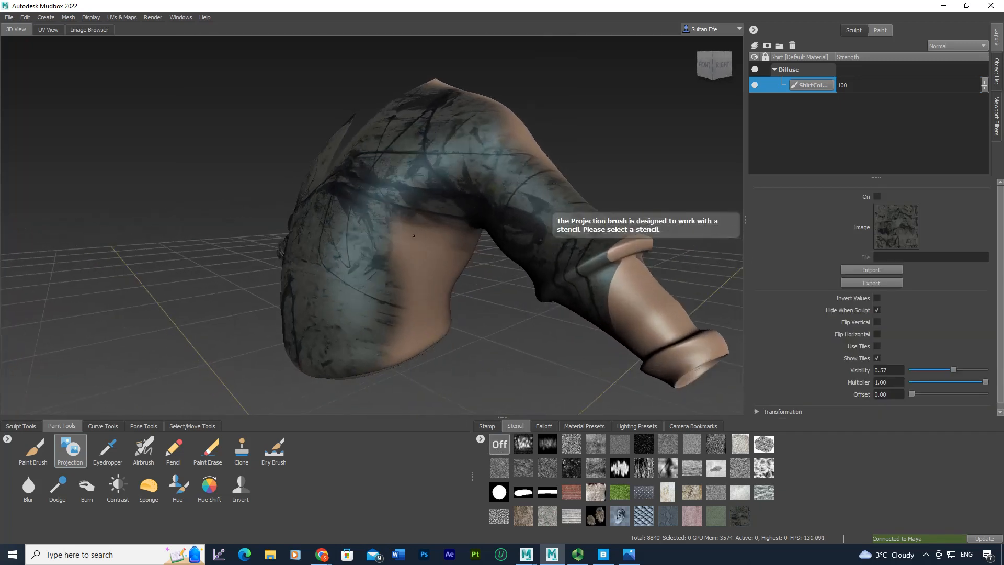
{"action": "right_click_drag", "start_coordinate": [319, 230], "coordinate": [341, 224], "text": "alt"}
{"action": "left_click_drag", "start_coordinate": [366, 309], "coordinate": [433, 288], "text": "alt"}
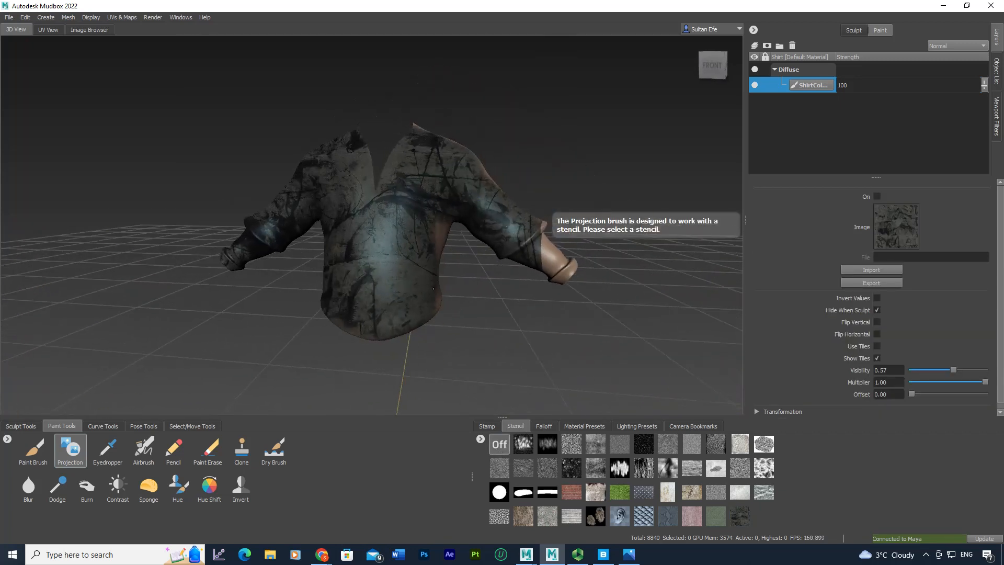
Undo the tarp projection strokes painted on the shirt.
{"action": "key", "text": "ctrl+z"}
{"action": "key", "text": "ctrl+z"}
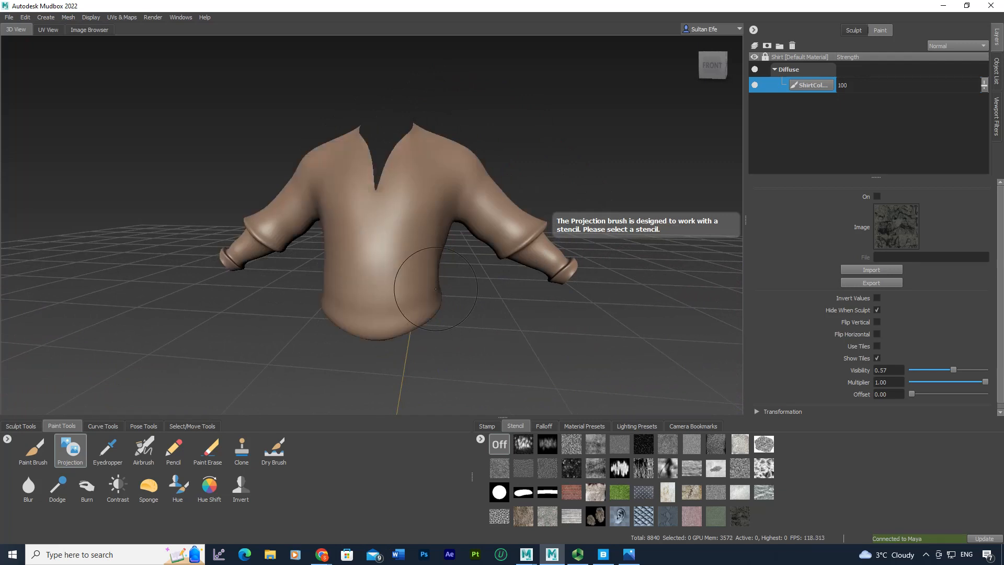
{"action": "right_click_drag", "start_coordinate": [460, 279], "coordinate": [398, 291], "text": "alt"}
{"action": "left_click_drag", "start_coordinate": [399, 291], "coordinate": [394, 269], "text": "alt"}
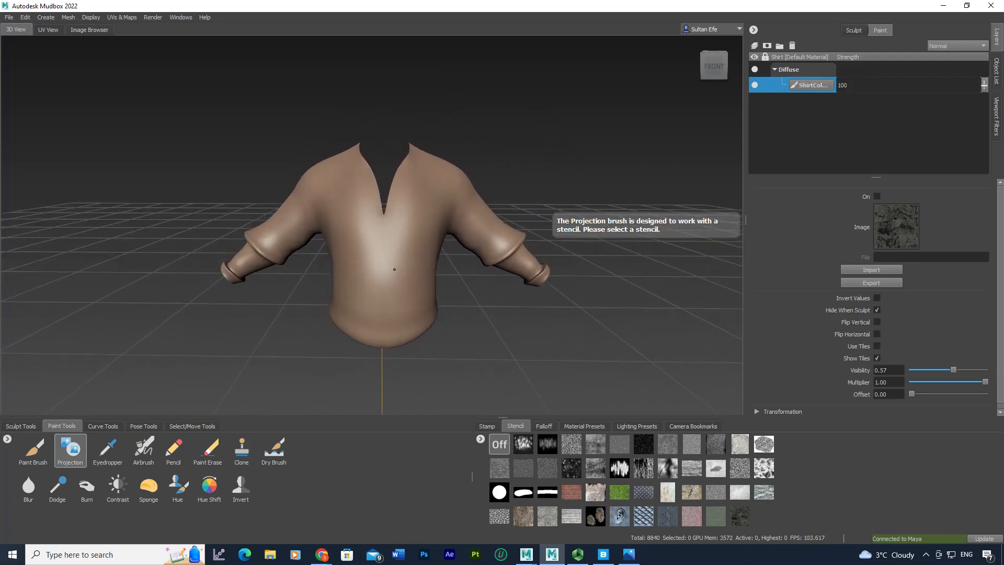
Flatten the shirt to UV space and reset the camera to the home view to frame the flat pieces.
{"action": "left_click", "coordinate": [121, 17]}
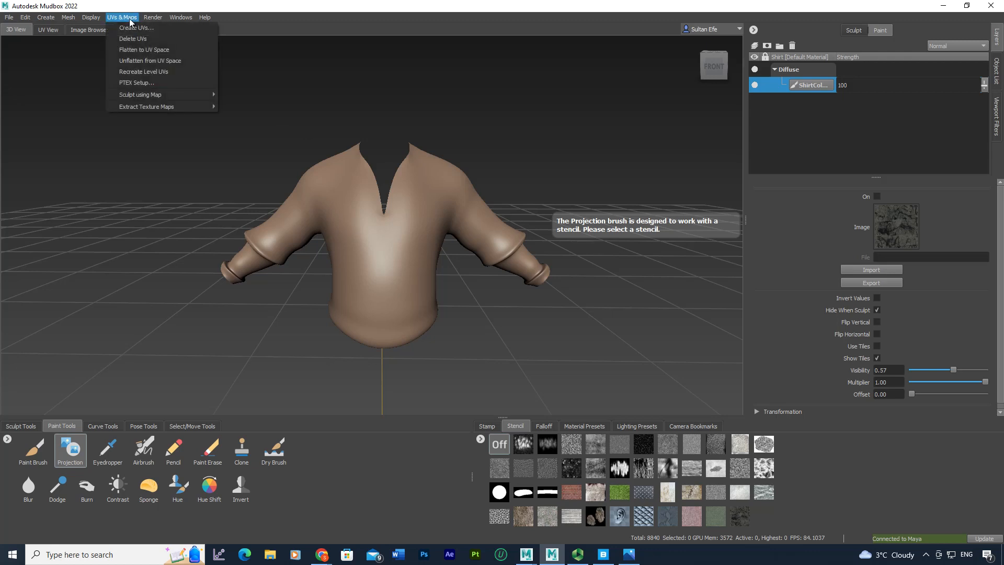
{"action": "left_click", "coordinate": [153, 50]}
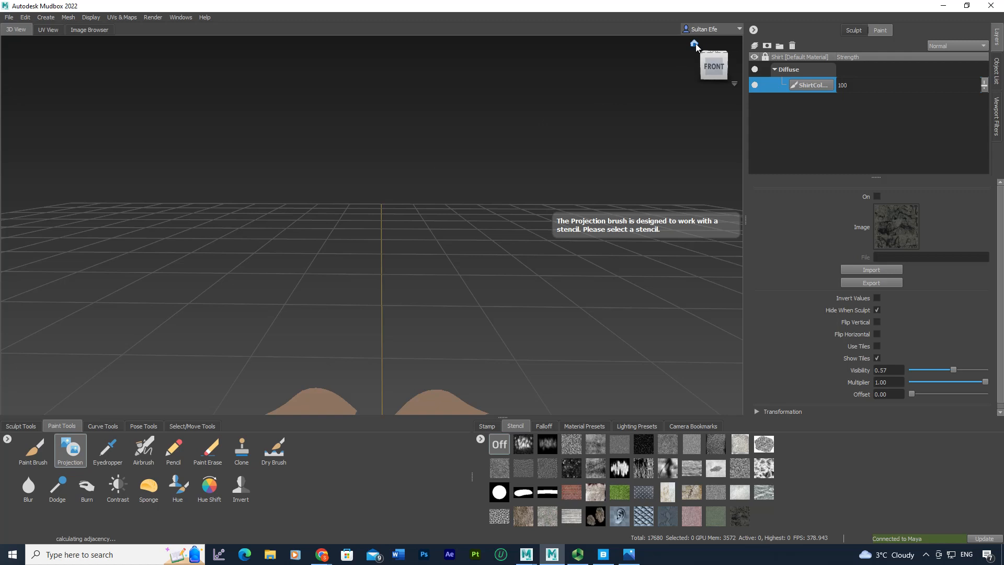
{"action": "left_click", "coordinate": [694, 44]}
{"action": "left_click_drag", "start_coordinate": [447, 265], "coordinate": [555, 329], "text": "alt"}
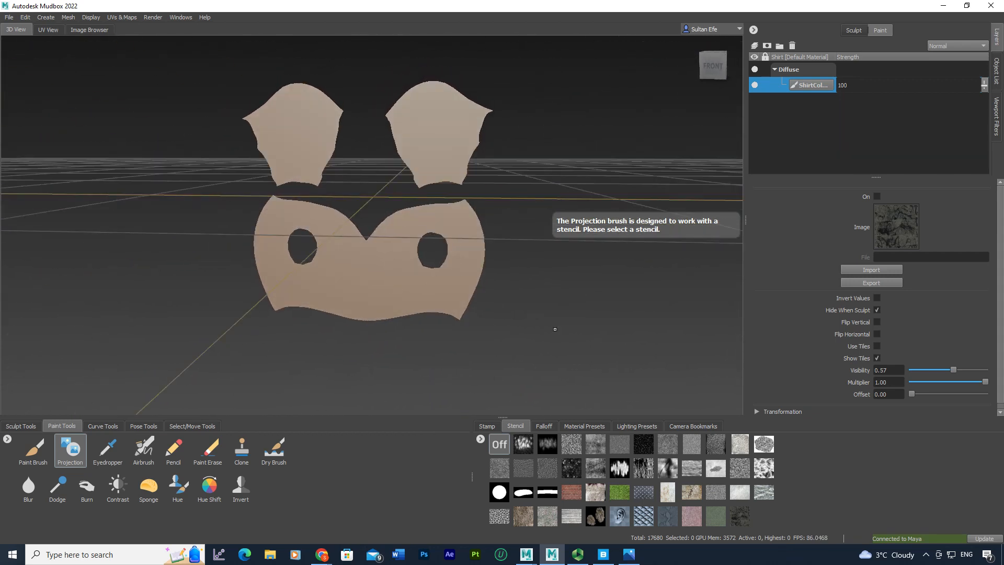
Flood the flattened shirt pieces from the camera with the dark tarp stencil using the Projection tool, and turn the stencil off.
{"action": "left_click", "coordinate": [739, 516]}
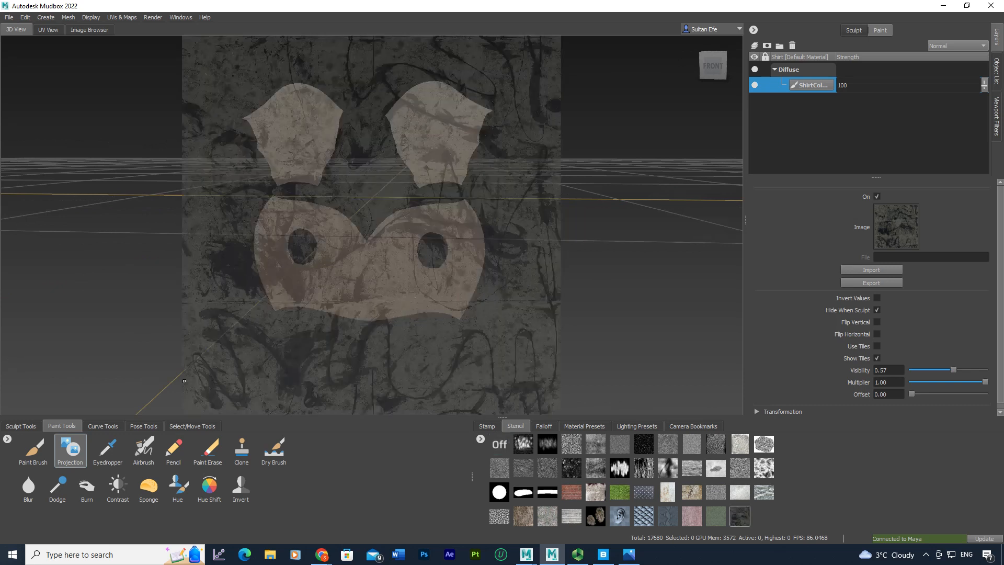
{"action": "left_click", "coordinate": [68, 450]}
{"action": "left_click_drag", "start_coordinate": [408, 240], "coordinate": [417, 243], "text": "alt"}
{"action": "scroll", "coordinate": [868, 275], "scroll_direction": "down", "scroll_amount": 4}
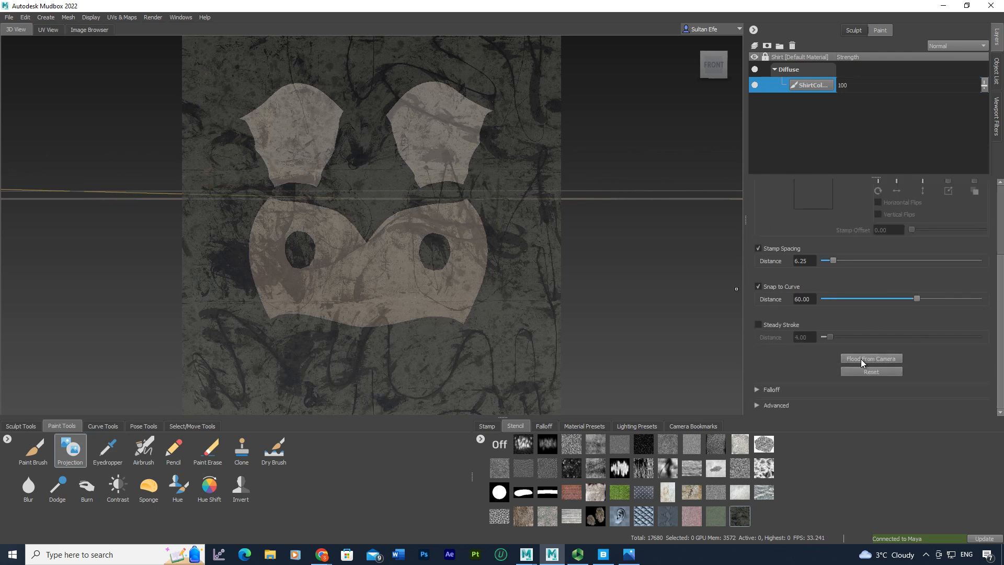
{"action": "left_click", "coordinate": [860, 359]}
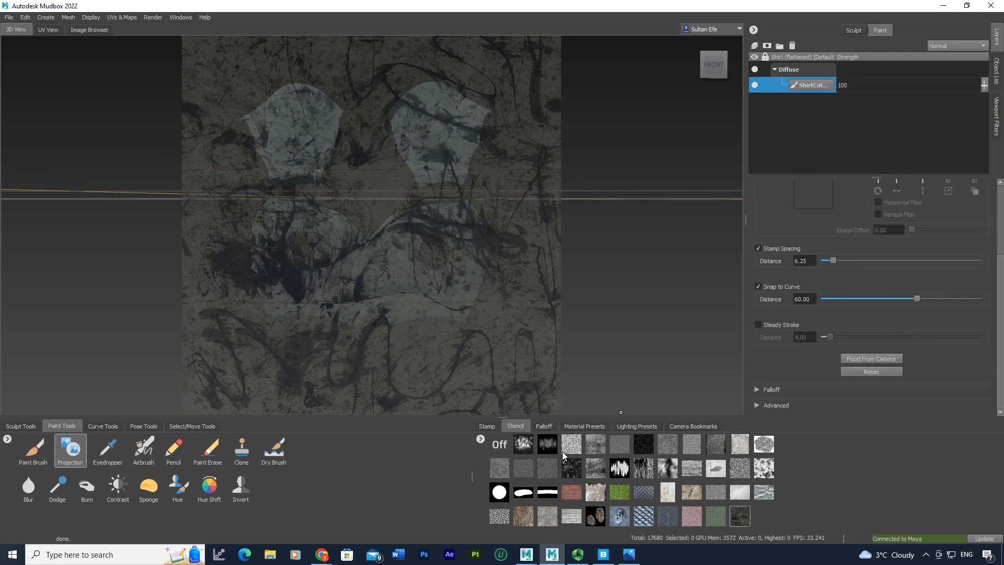
{"action": "left_click", "coordinate": [500, 443]}
{"action": "left_click_drag", "start_coordinate": [480, 291], "coordinate": [505, 187], "text": "alt"}
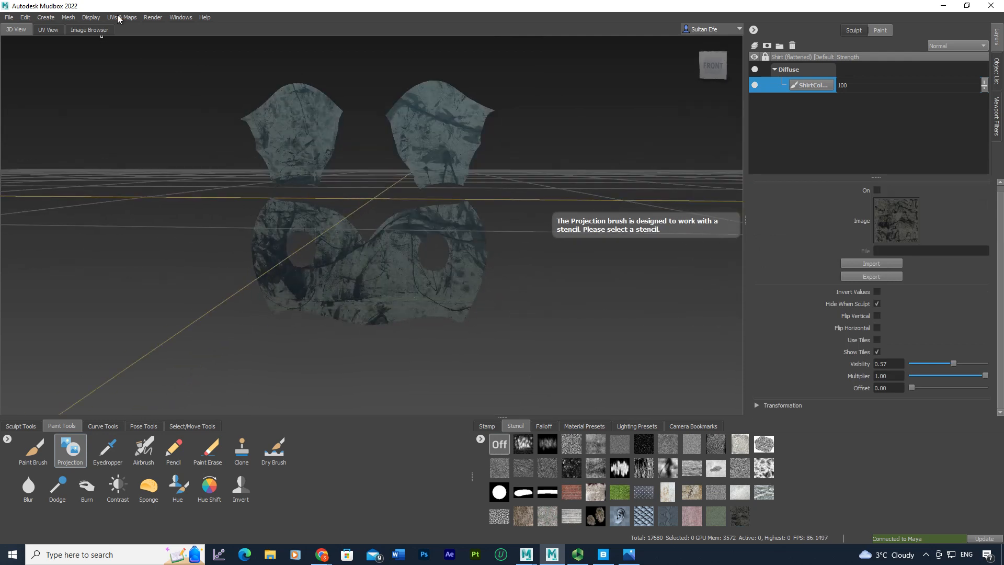
Hide the grid and unflatten the shirt from UV space, framing it from the home view.
{"action": "left_click", "coordinate": [46, 17]}
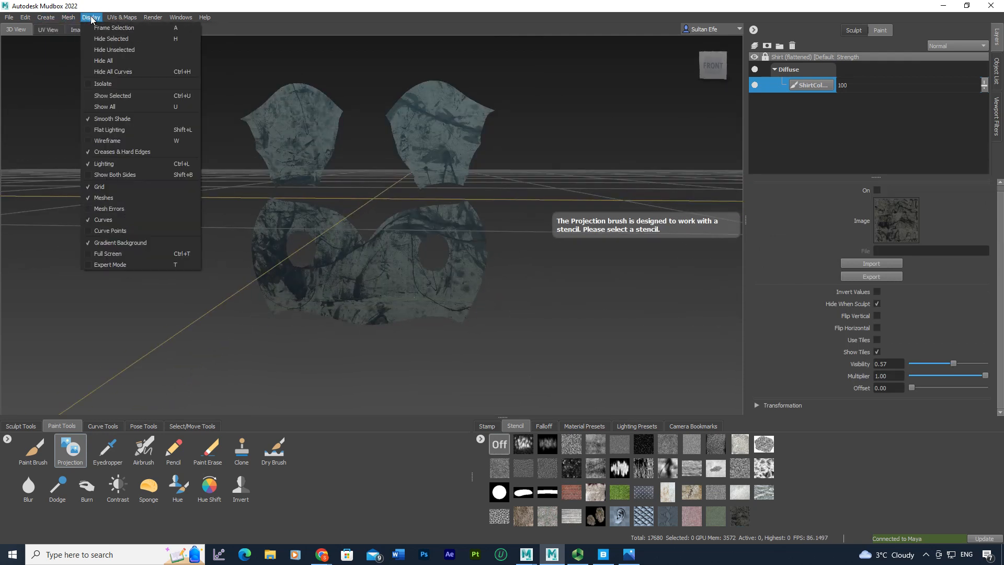
{"action": "left_click", "coordinate": [123, 187]}
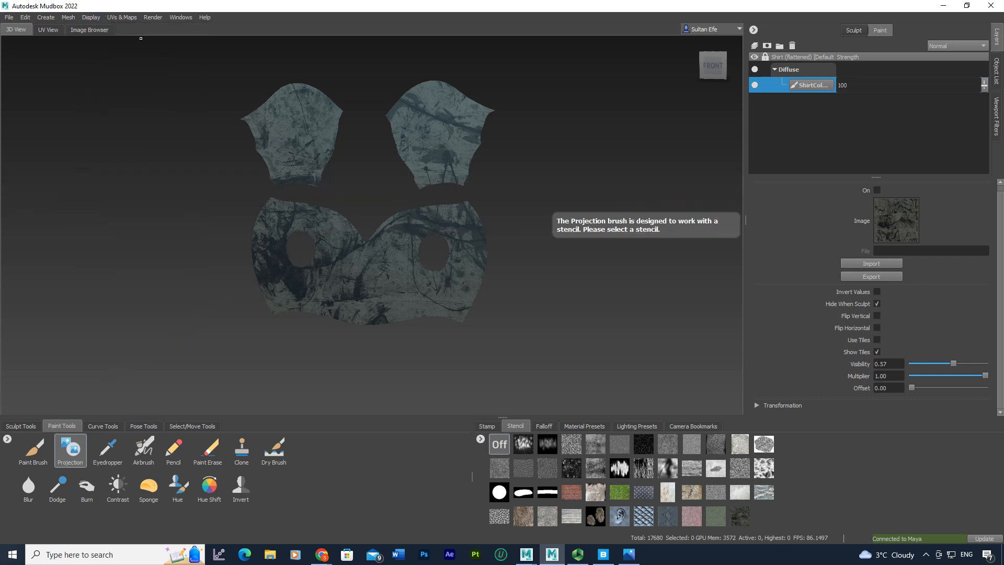
{"action": "left_click", "coordinate": [91, 17]}
{"action": "mouse_move", "coordinate": [125, 20]}
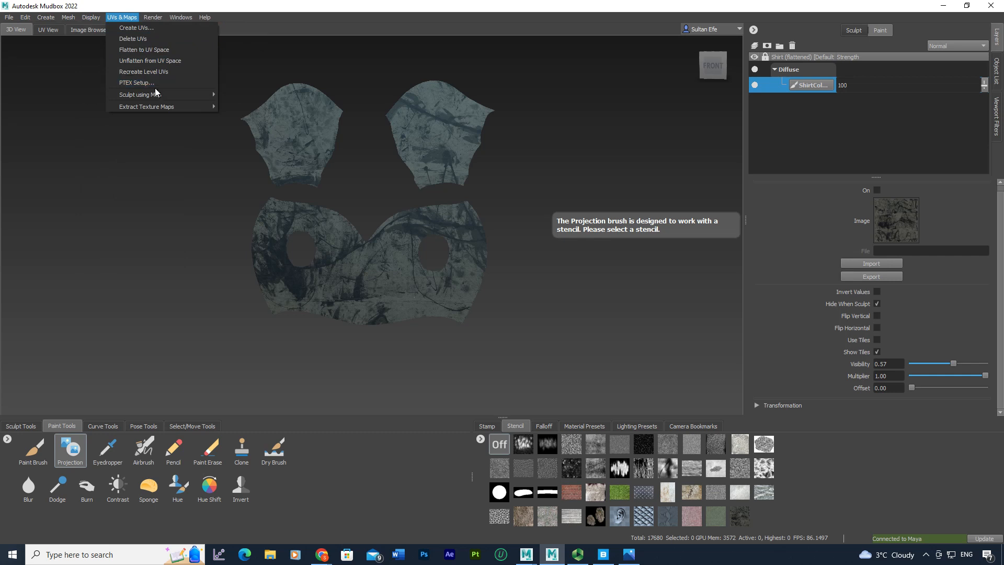
{"action": "left_click", "coordinate": [154, 61]}
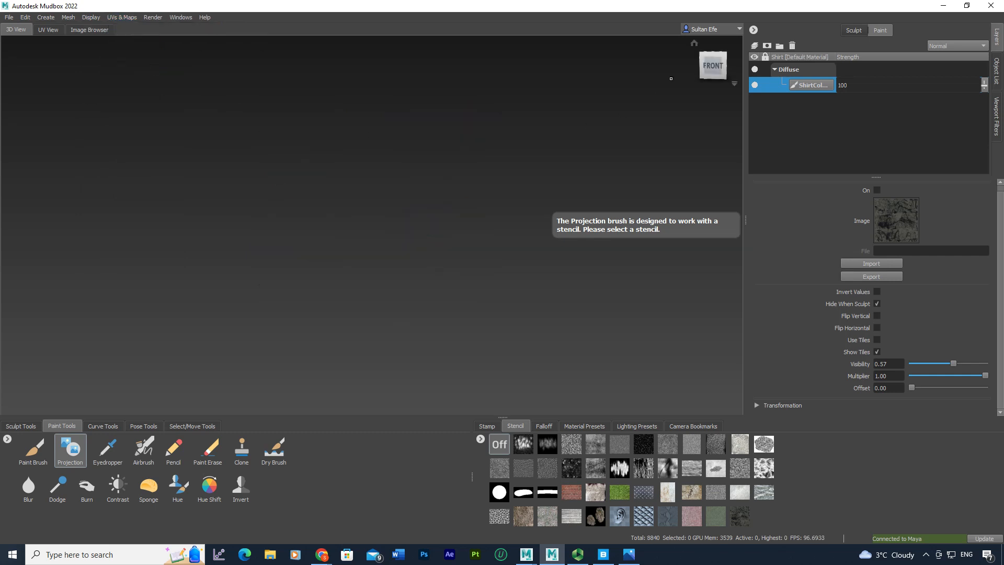
{"action": "left_click", "coordinate": [694, 44]}
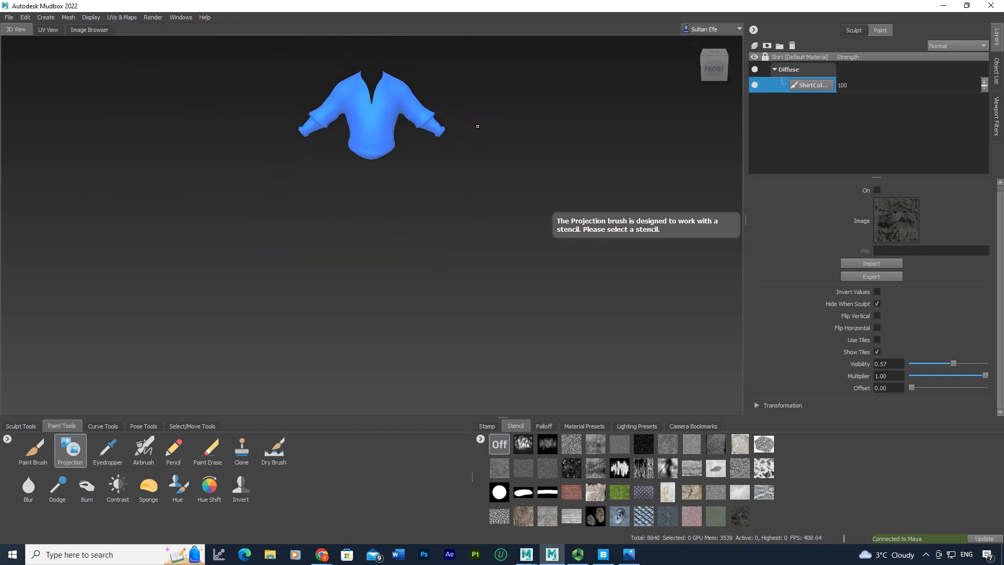
{"action": "right_click_drag", "start_coordinate": [403, 218], "coordinate": [448, 232], "text": "alt"}
{"action": "middle_click_drag", "start_coordinate": [448, 232], "coordinate": [447, 222], "text": "alt"}
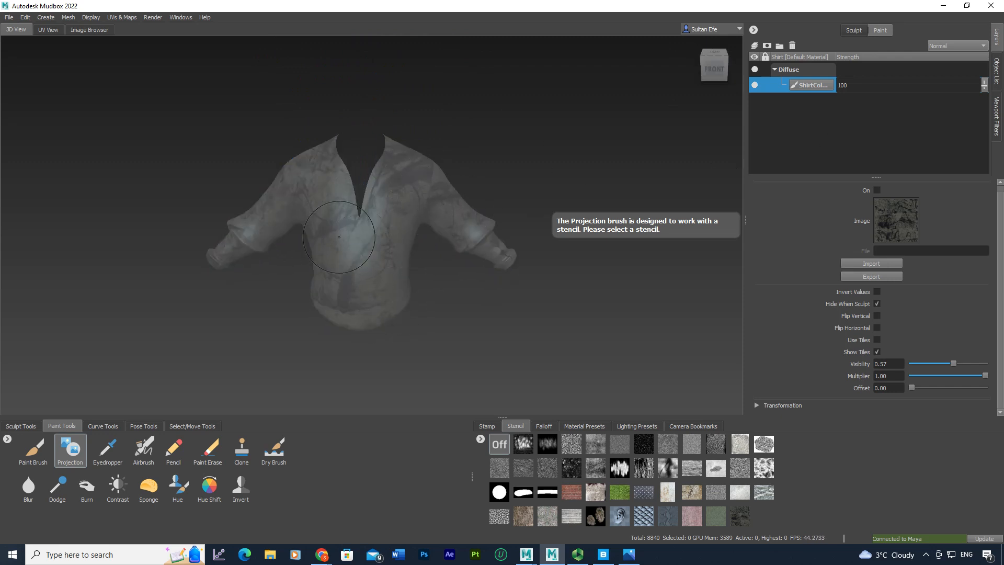
{"action": "left_click_drag", "start_coordinate": [366, 243], "coordinate": [374, 225], "text": "alt"}
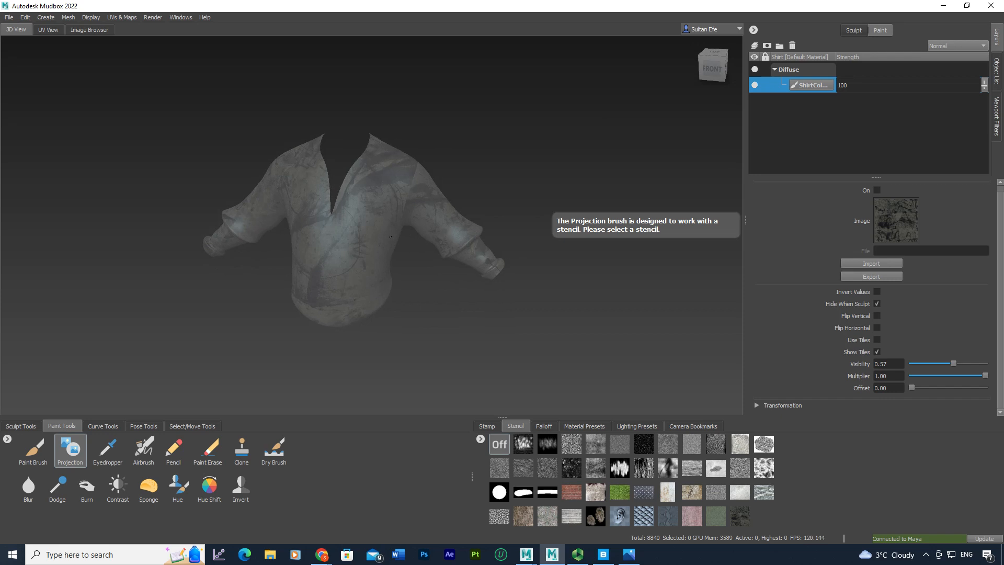
Select the Scene entry in the object list instead of the shirt and collapse its tree.
{"action": "left_click", "coordinate": [996, 73]}
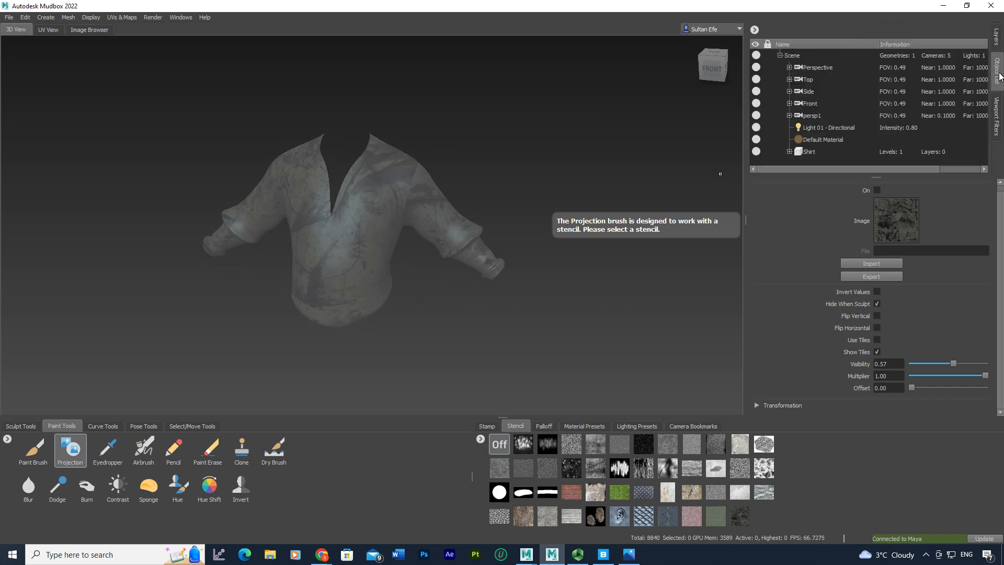
{"action": "left_click", "coordinate": [799, 55]}
{"action": "left_click", "coordinate": [807, 67]}
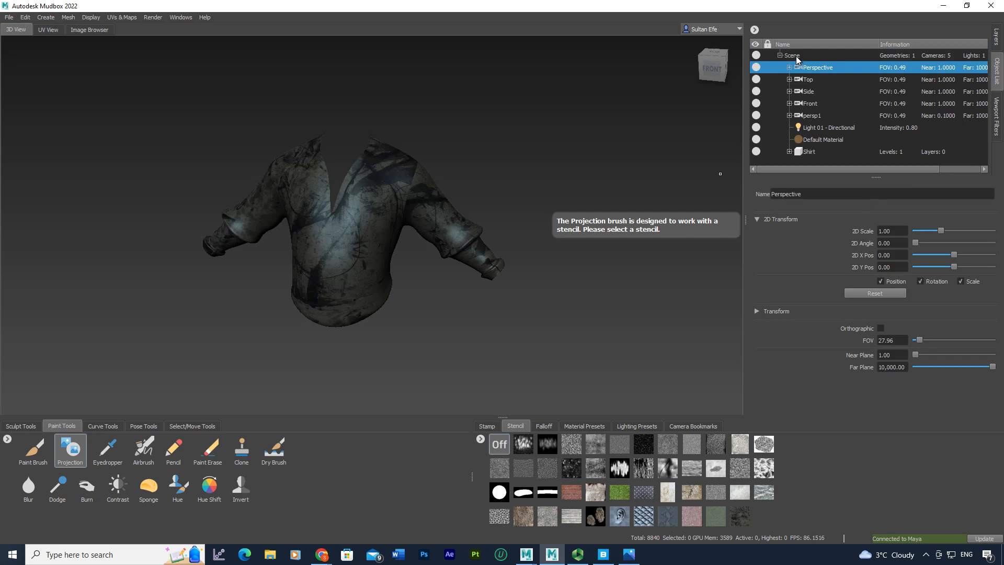
{"action": "left_click", "coordinate": [792, 55]}
{"action": "left_click", "coordinate": [780, 55]}
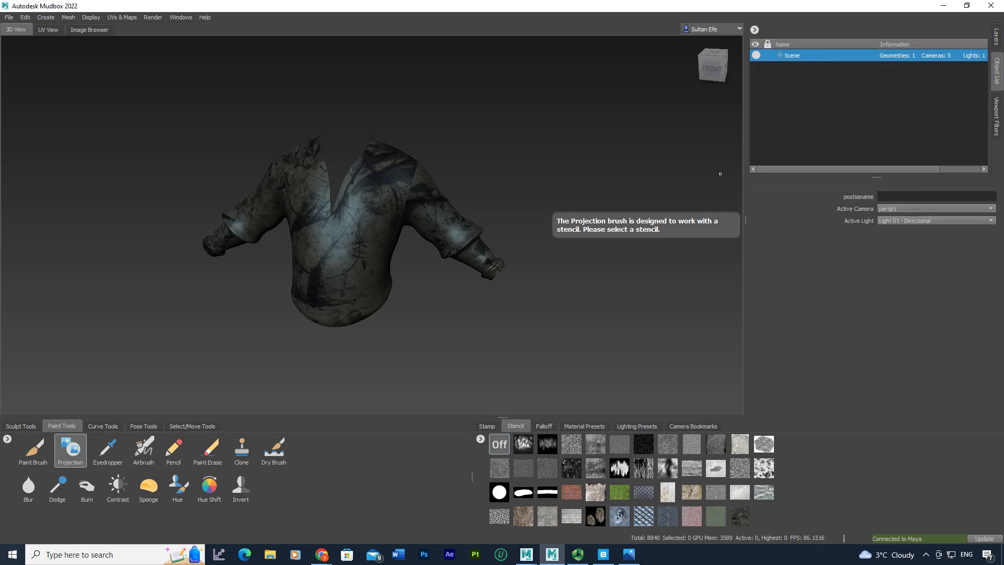
Return to the paint layers and examine the projected tarp texture on the shirt's front, sides and sleeves up close.
{"action": "left_click", "coordinate": [995, 38]}
{"action": "left_click_drag", "start_coordinate": [486, 236], "coordinate": [395, 235], "text": "alt"}
{"action": "right_click_drag", "start_coordinate": [395, 235], "coordinate": [423, 255], "text": "alt"}
{"action": "left_click_drag", "start_coordinate": [395, 251], "coordinate": [444, 248], "text": "alt"}
{"action": "right_click_drag", "start_coordinate": [418, 251], "coordinate": [437, 274], "text": "alt"}
{"action": "left_click_drag", "start_coordinate": [397, 264], "coordinate": [444, 263], "text": "alt"}
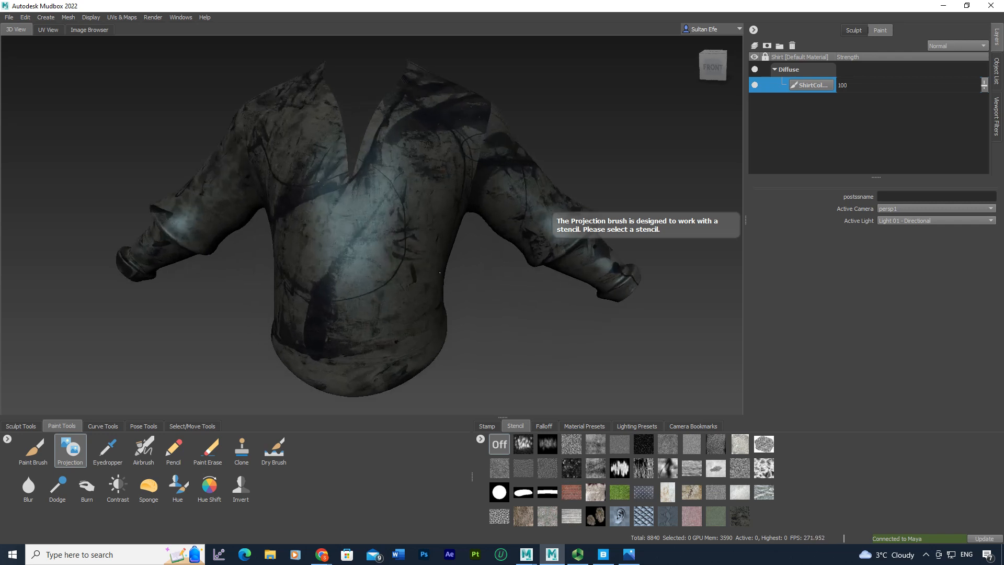
{"action": "right_click_drag", "start_coordinate": [418, 256], "coordinate": [437, 269], "text": "alt"}
{"action": "left_click_drag", "start_coordinate": [415, 264], "coordinate": [442, 282], "text": "alt"}
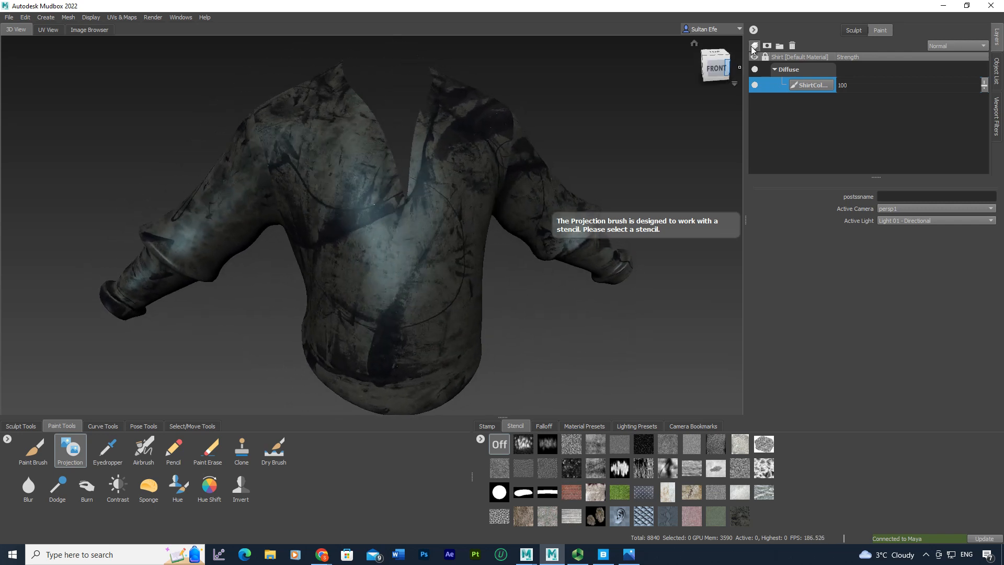
Add a new paint layer above the shirt colour layer and load a grey grunge stencil for the Projection tool.
{"action": "left_click", "coordinate": [754, 46]}
{"action": "left_click", "coordinate": [508, 309]}
{"action": "left_click_drag", "start_coordinate": [531, 303], "coordinate": [567, 397], "text": "alt"}
{"action": "left_click", "coordinate": [596, 468]}
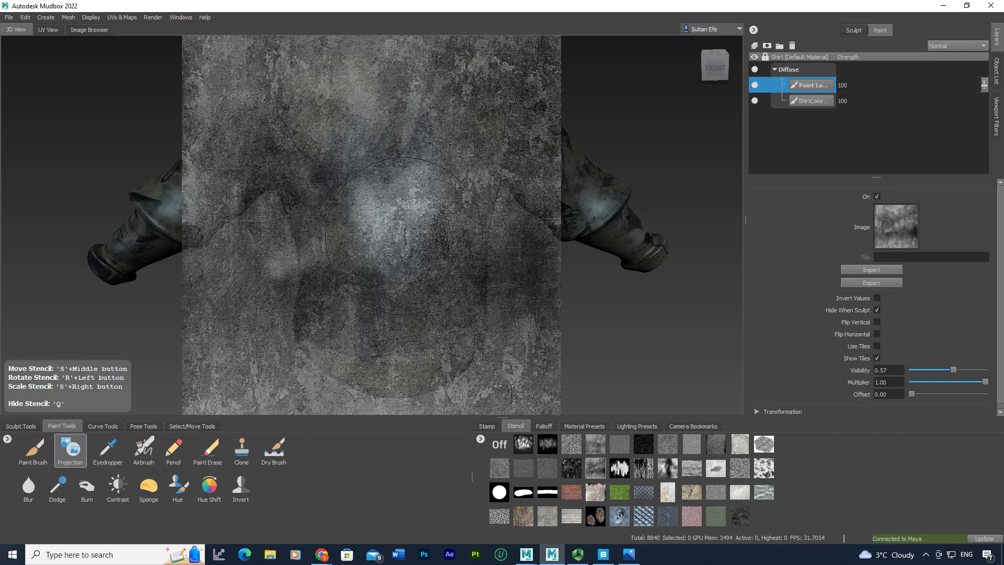
{"action": "left_click_drag", "start_coordinate": [411, 241], "coordinate": [378, 242], "text": "alt"}
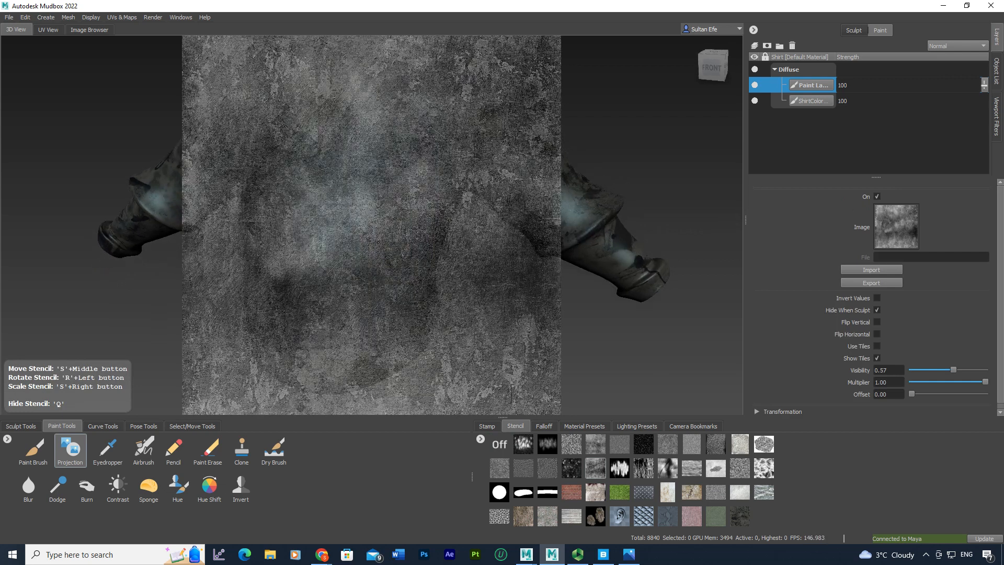
{"action": "left_click", "coordinate": [70, 448]}
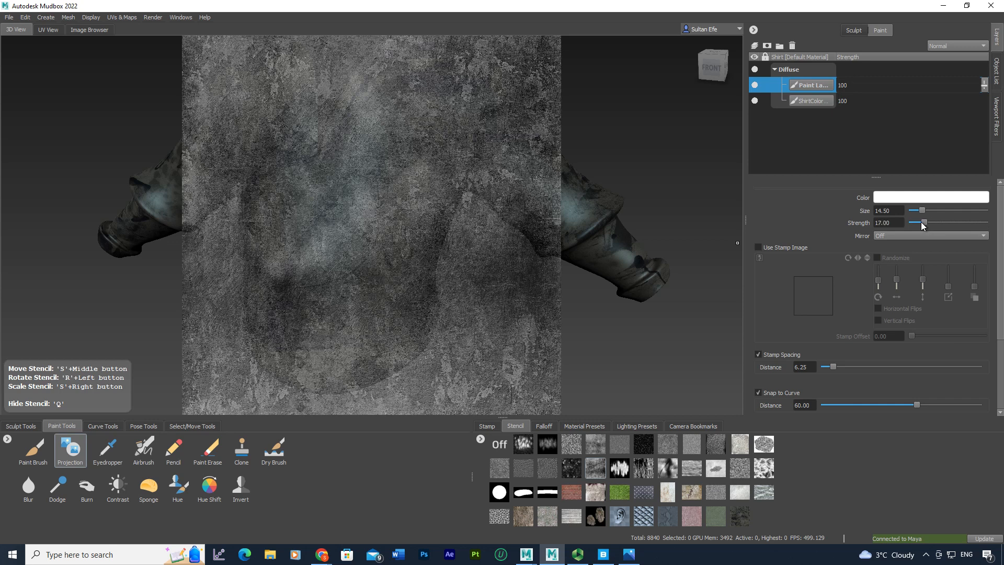
Project the grunge stencil onto the shirt's front and sides with brush size 14.50 and strength 17.00, toggling the stencil to check.
{"action": "key", "text": "q"}
{"action": "key", "text": "q"}
{"action": "left_click_drag", "start_coordinate": [327, 229], "coordinate": [449, 193], "text": "alt"}
{"action": "key", "text": "q"}
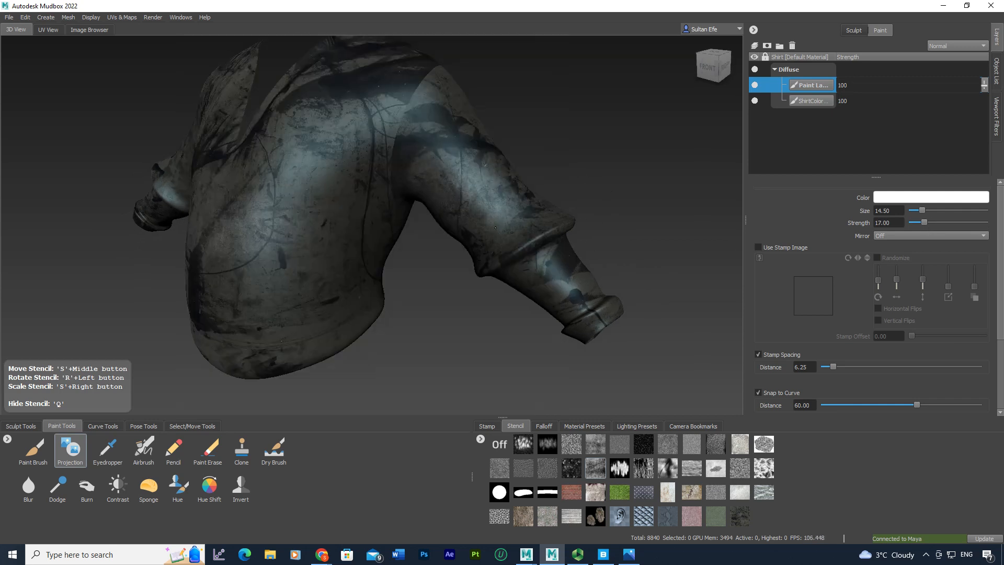
{"action": "key", "text": "q"}
{"action": "left_click_drag", "start_coordinate": [495, 228], "coordinate": [387, 254], "text": "alt"}
{"action": "key", "text": "q"}
{"action": "key", "text": "q"}
{"action": "key", "text": "q"}
{"action": "key", "text": "q"}
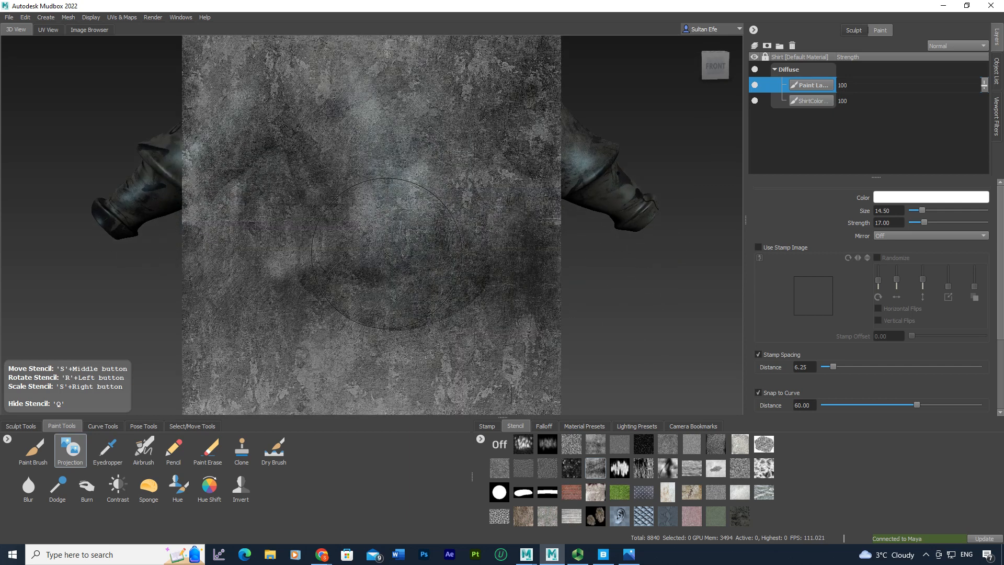
{"action": "key", "text": "q"}
{"action": "key", "text": "q"}
{"action": "left_click_drag", "start_coordinate": [394, 292], "coordinate": [313, 283], "text": "alt"}
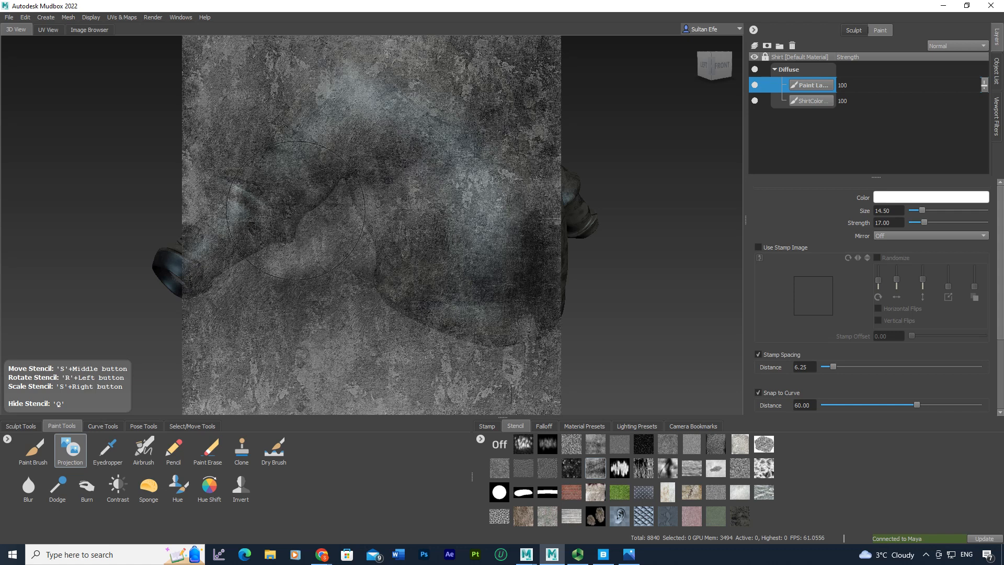
Reduce the brush size to 5.15 and paint the grunge texture over the shirt's left sleeve and chest.
{"action": "key", "text": "q"}
{"action": "key", "text": "q"}
{"action": "left_click_drag", "start_coordinate": [345, 219], "coordinate": [386, 209], "text": "alt"}
{"action": "mouse_move", "coordinate": [387, 188]}
{"action": "left_mouse_down"}
{"action": "mouse_move", "coordinate": [392, 198]}
{"action": "mouse_move", "coordinate": [377, 219]}
{"action": "left_mouse_up"}
{"action": "mouse_move", "coordinate": [377, 220]}
{"action": "left_mouse_down", "text": "alt"}
{"action": "mouse_move", "coordinate": [398, 215]}
{"action": "mouse_move", "coordinate": [282, 225]}
{"action": "left_mouse_up", "text": "alt"}
{"action": "left_click_drag", "start_coordinate": [277, 217], "coordinate": [268, 226]}
{"action": "key", "text": "q"}
{"action": "left_click_drag", "start_coordinate": [273, 180], "coordinate": [361, 231], "text": "alt"}
{"action": "key", "text": "q"}
{"action": "key", "text": "q"}
{"action": "key", "text": "q"}
{"action": "key", "text": "q"}
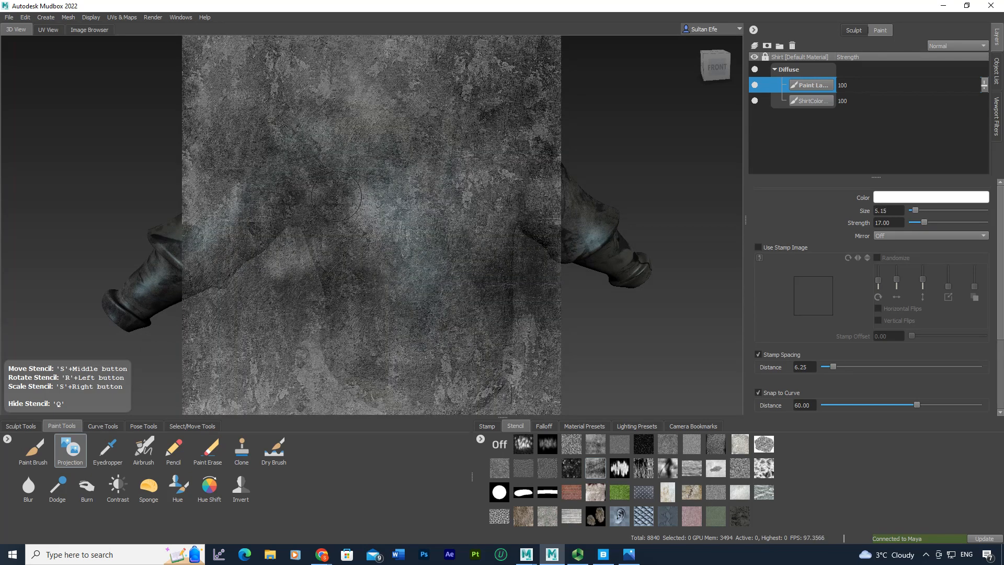
{"action": "key", "text": "q"}
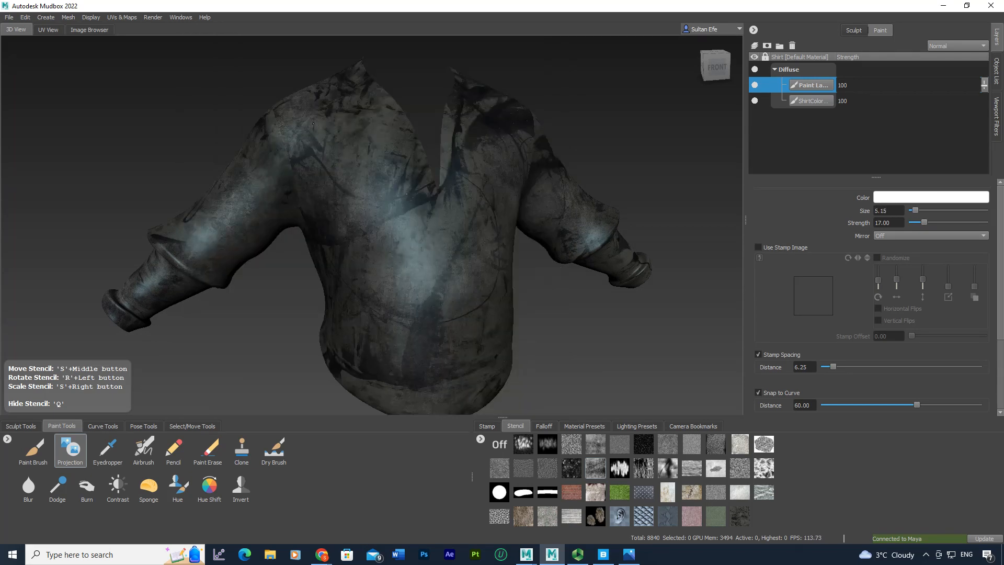
Paint the grunge texture through the stencil around the shirt's left side and onto its back.
{"action": "key", "text": "q"}
{"action": "left_click_drag", "start_coordinate": [302, 118], "coordinate": [460, 135], "text": "alt"}
{"action": "key", "text": "q"}
{"action": "key", "text": "q"}
{"action": "key", "text": "q"}
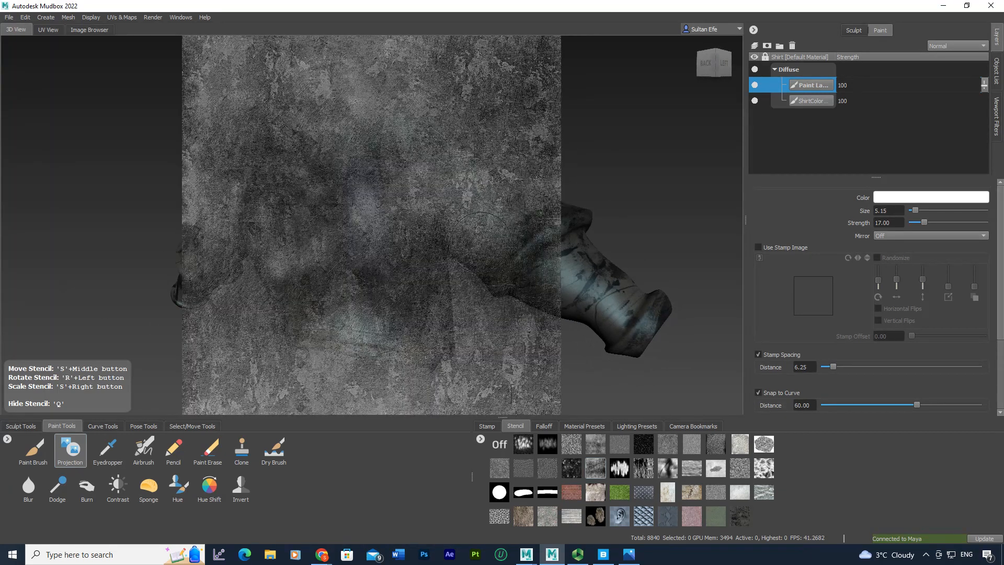
{"action": "key", "text": "q"}
{"action": "left_click_drag", "start_coordinate": [490, 255], "coordinate": [384, 213], "text": "alt"}
{"action": "key", "text": "q"}
{"action": "key", "text": "q"}
{"action": "key", "text": "q"}
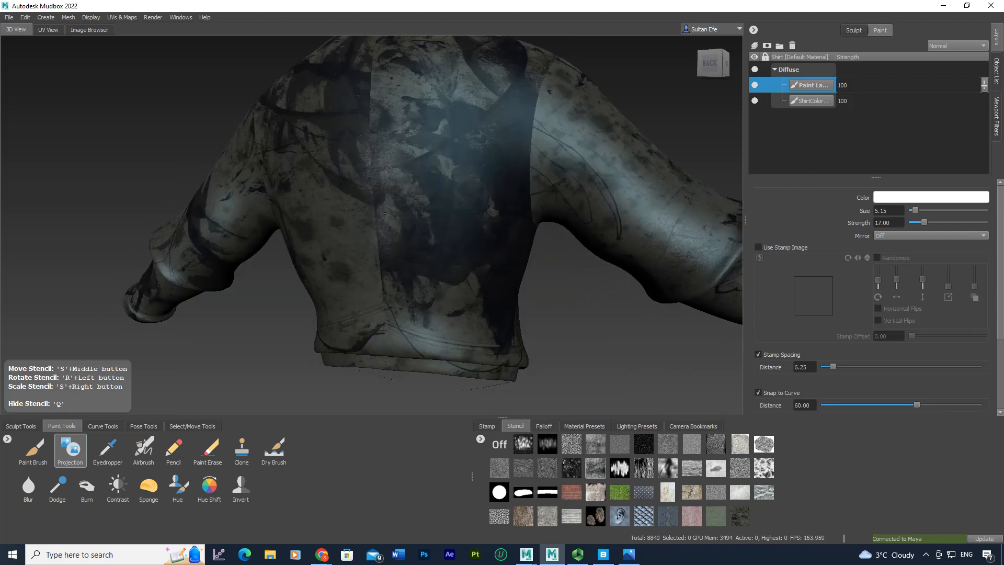
Paint grunge along the texture seam down the middle of the shirt's back to blend it.
{"action": "key", "text": "q"}
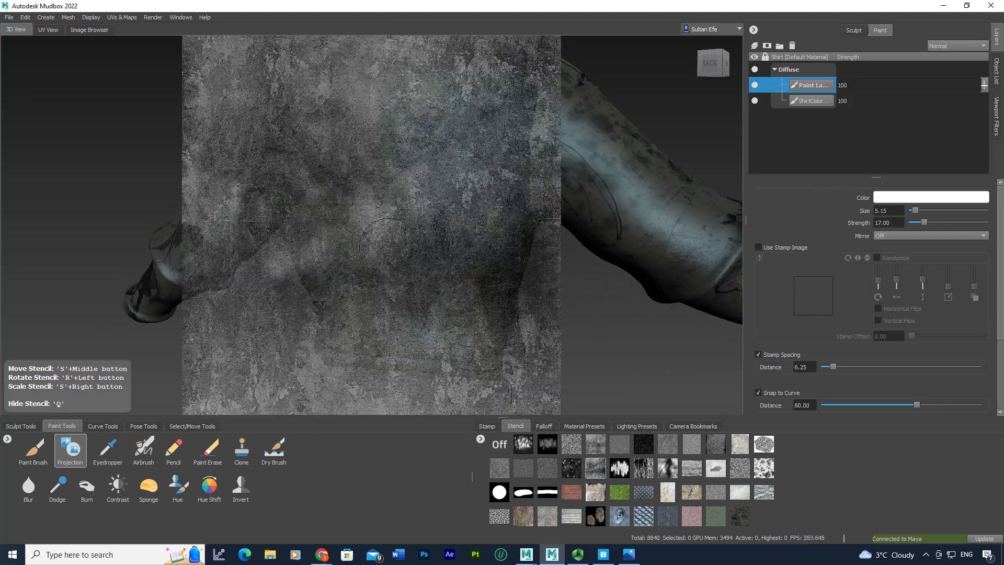
{"action": "left_click_drag", "start_coordinate": [382, 288], "coordinate": [366, 204], "text": "alt"}
{"action": "key", "text": "q"}
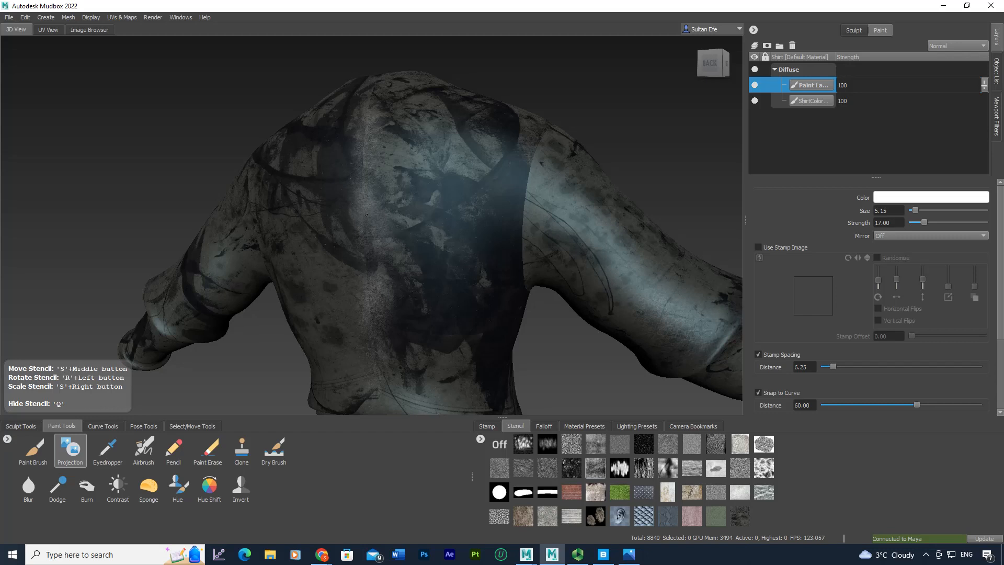
{"action": "key", "text": "q"}
{"action": "left_click_drag", "start_coordinate": [377, 321], "coordinate": [337, 179], "text": "alt"}
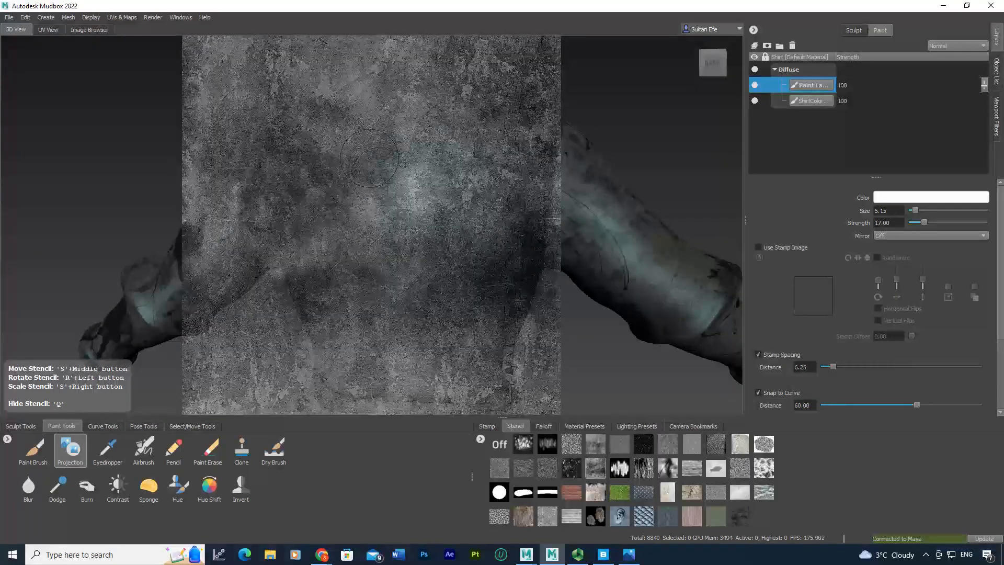
{"action": "key", "text": "q"}
{"action": "key", "text": "q"}
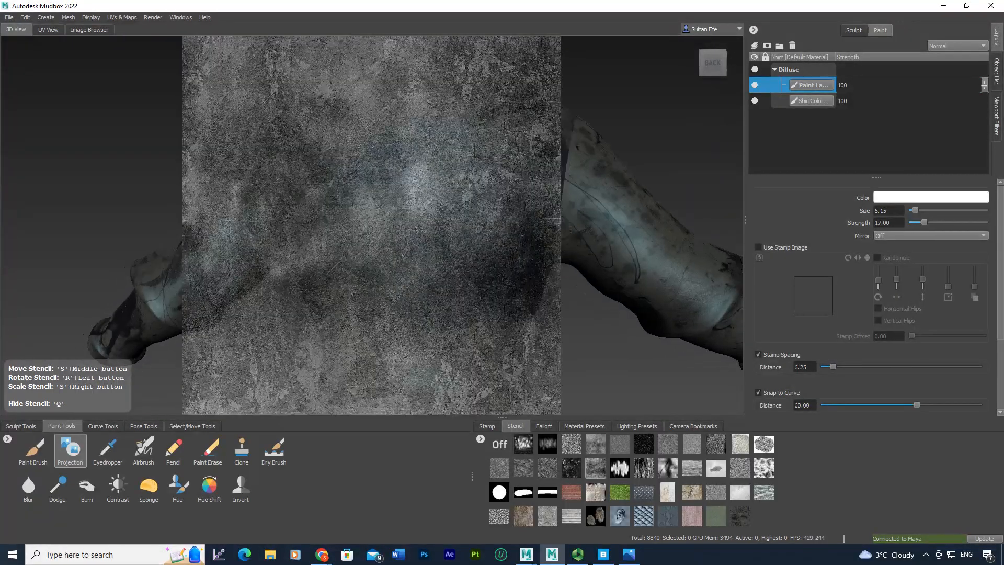
{"action": "left_click_drag", "start_coordinate": [392, 332], "coordinate": [317, 223], "text": "alt"}
{"action": "key", "text": "q"}
{"action": "key", "text": "q"}
Paint grunge over the texture seam on the shirt's right shoulder where the sleeve meets the torso.
{"action": "mouse_move", "coordinate": [260, 253]}
{"action": "left_mouse_down", "text": "alt"}
{"action": "mouse_move", "coordinate": [351, 200]}
{"action": "mouse_move", "coordinate": [409, 184]}
{"action": "left_mouse_up", "text": "alt"}
{"action": "key", "text": "q"}
{"action": "key", "text": "q"}
{"action": "key", "text": "q"}
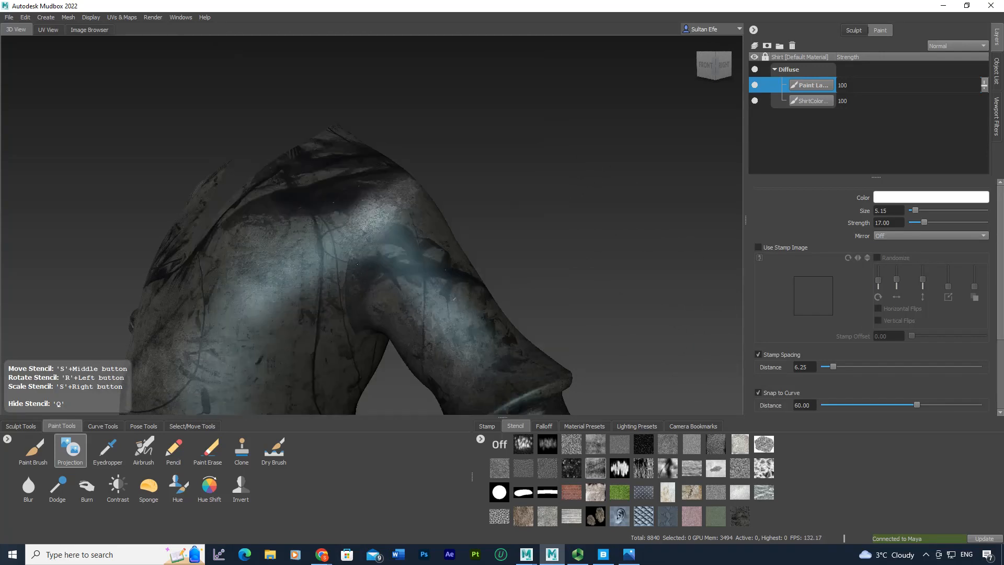
{"action": "key", "text": "q"}
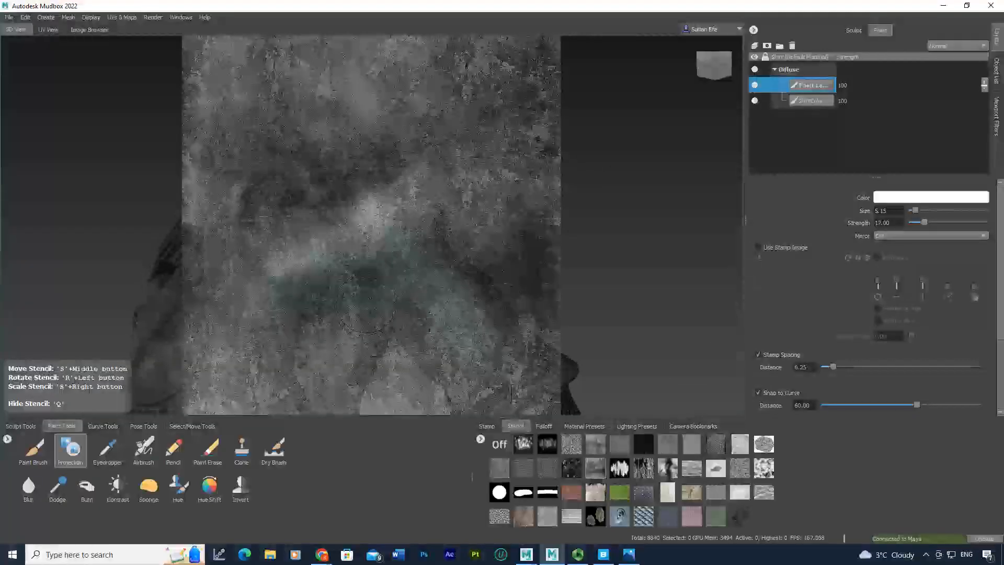
{"action": "left_click_drag", "start_coordinate": [333, 201], "coordinate": [413, 222], "text": "alt"}
{"action": "key", "text": "q"}
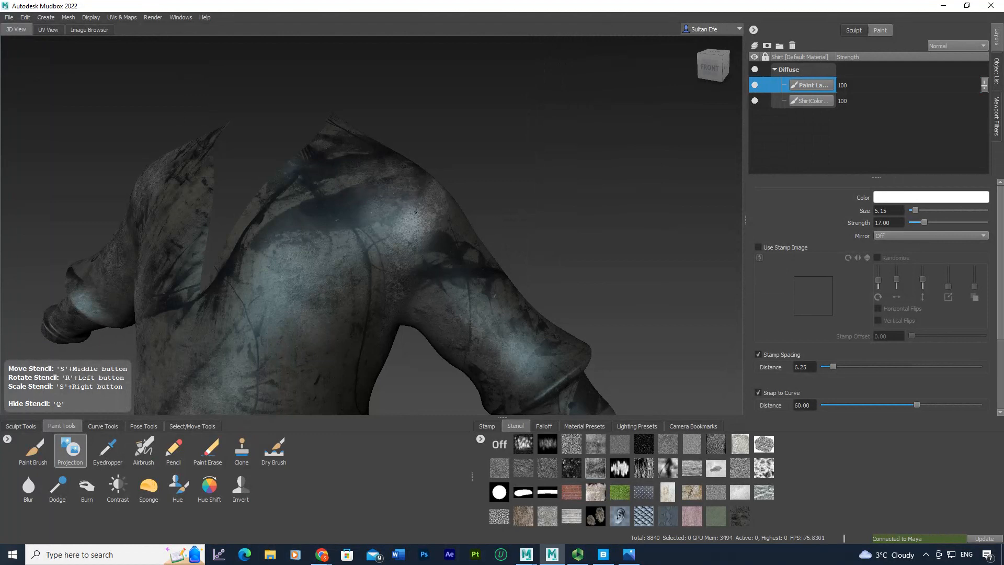
Paint the grunge texture down the shirt's right sleeve towards the cuff and hide the stencil to check.
{"action": "left_click_drag", "start_coordinate": [421, 229], "coordinate": [445, 325], "text": "alt"}
{"action": "key", "text": "q"}
{"action": "key", "text": "q"}
{"action": "key", "text": "q"}
{"action": "key", "text": "q"}
{"action": "key", "text": "q"}
{"action": "key", "text": "q"}
{"action": "key", "text": "q"}
{"action": "key", "text": "q"}
{"action": "key", "text": "q"}
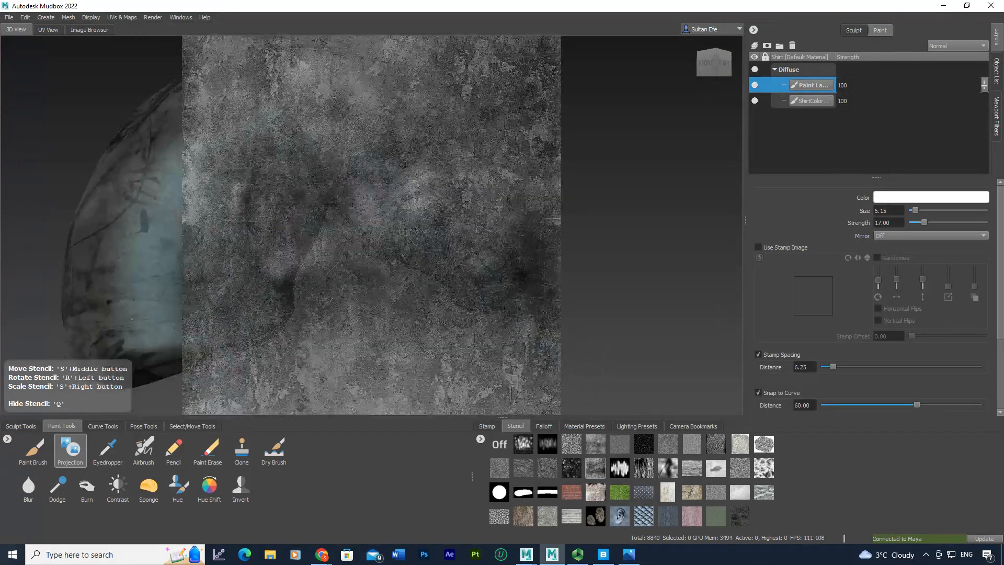
{"action": "middle_click_drag", "start_coordinate": [445, 325], "coordinate": [398, 251], "text": "alt"}
{"action": "right_click_drag", "start_coordinate": [397, 251], "coordinate": [413, 240], "text": "alt"}
{"action": "key", "text": "q"}
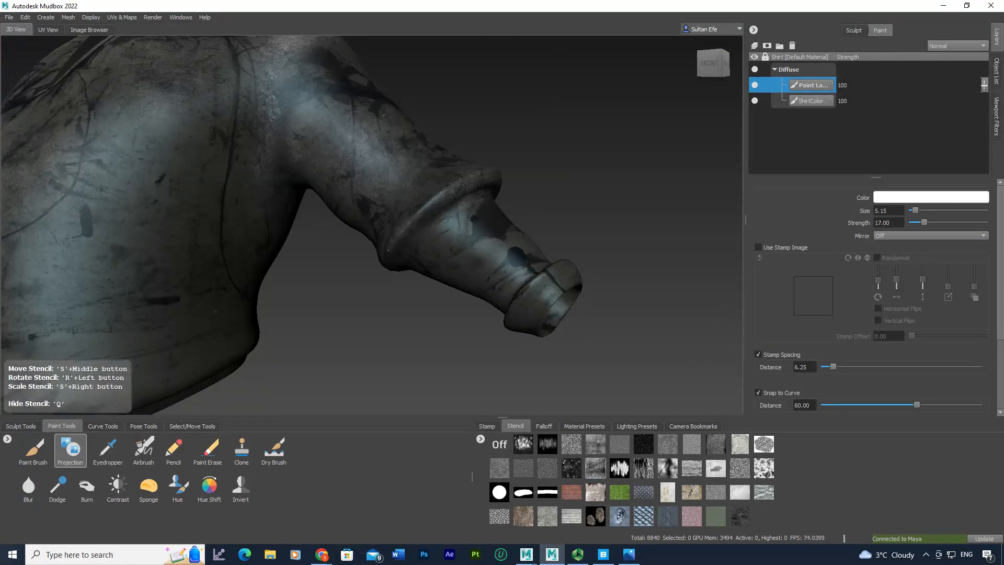
Paint grunge over the sleeve's lower end and around the cuff with the Projection brush.
{"action": "key", "text": "q"}
{"action": "key", "text": "q"}
{"action": "mouse_move", "coordinate": [526, 293]}
{"action": "left_mouse_down", "text": "alt"}
{"action": "mouse_move", "coordinate": [439, 285]}
{"action": "mouse_move", "coordinate": [444, 293]}
{"action": "mouse_move", "coordinate": [388, 274]}
{"action": "mouse_move", "coordinate": [450, 280]}
{"action": "left_mouse_up", "text": "alt"}
{"action": "middle_click_drag", "start_coordinate": [450, 280], "coordinate": [518, 282], "text": "alt"}
{"action": "mouse_move", "coordinate": [282, 261]}
{"action": "left_mouse_down"}
{"action": "mouse_move", "coordinate": [266, 296]}
{"action": "mouse_move", "coordinate": [256, 291]}
{"action": "left_mouse_up"}
{"action": "left_click_drag", "start_coordinate": [335, 261], "coordinate": [287, 274], "text": "alt"}
{"action": "right_click_drag", "start_coordinate": [287, 275], "coordinate": [351, 266], "text": "alt"}
{"action": "left_click_drag", "start_coordinate": [351, 265], "coordinate": [335, 258], "text": "alt"}
{"action": "left_click_drag", "start_coordinate": [305, 222], "coordinate": [318, 231]}
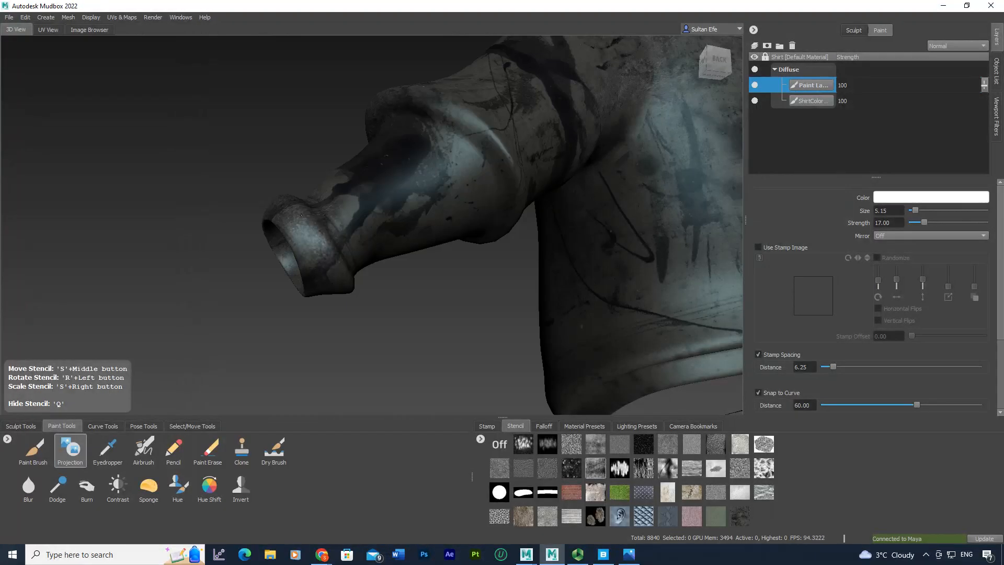
Paint the grunge texture over the back of the same cuff and up along its forearm.
{"action": "left_click_drag", "start_coordinate": [338, 276], "coordinate": [338, 279]}
{"action": "mouse_move", "coordinate": [337, 278]}
{"action": "left_mouse_down", "text": "alt"}
{"action": "mouse_move", "coordinate": [328, 228]}
{"action": "mouse_move", "coordinate": [328, 238]}
{"action": "left_mouse_up", "text": "alt"}
{"action": "left_click_drag", "start_coordinate": [328, 238], "coordinate": [326, 261], "text": "alt"}
{"action": "left_click_drag", "start_coordinate": [305, 211], "coordinate": [311, 217]}
{"action": "left_click_drag", "start_coordinate": [304, 254], "coordinate": [332, 296]}
{"action": "right_click_drag", "start_coordinate": [332, 295], "coordinate": [344, 238], "text": "alt"}
{"action": "left_click_drag", "start_coordinate": [343, 239], "coordinate": [340, 224]}
Paint grunge along the torso's side seam from below the armpit down to the hem.
{"action": "mouse_move", "coordinate": [340, 224]}
{"action": "left_mouse_down", "text": "alt"}
{"action": "mouse_move", "coordinate": [410, 251]}
{"action": "mouse_move", "coordinate": [414, 279]}
{"action": "mouse_move", "coordinate": [432, 248]}
{"action": "mouse_move", "coordinate": [419, 225]}
{"action": "left_mouse_up", "text": "alt"}
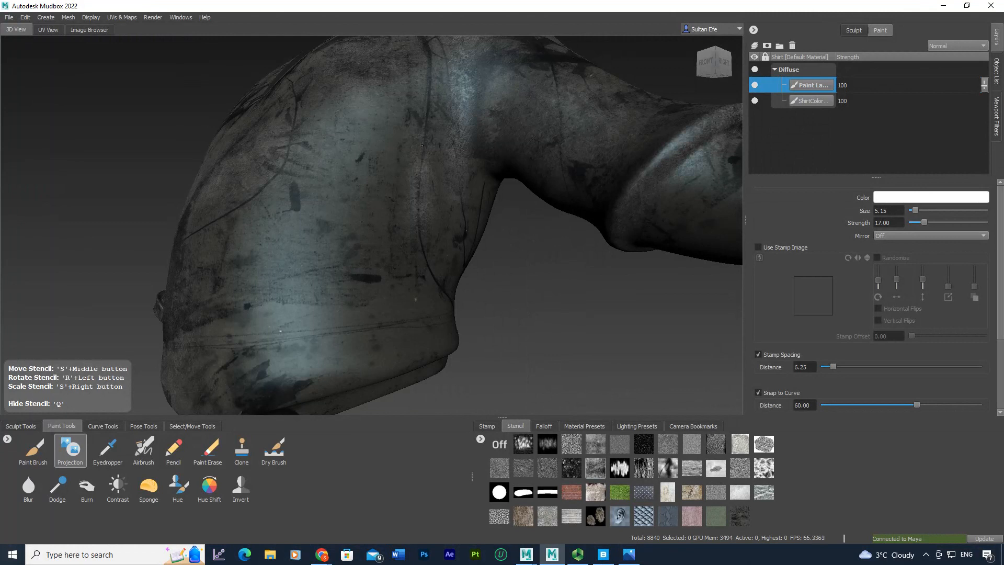
{"action": "left_click_drag", "start_coordinate": [410, 329], "coordinate": [409, 325]}
{"action": "mouse_move", "coordinate": [410, 322]}
{"action": "left_mouse_down", "text": "alt"}
{"action": "mouse_move", "coordinate": [418, 308]}
{"action": "mouse_move", "coordinate": [386, 296]}
{"action": "mouse_move", "coordinate": [437, 308]}
{"action": "mouse_move", "coordinate": [339, 290]}
{"action": "mouse_move", "coordinate": [442, 287]}
{"action": "left_mouse_up", "text": "alt"}
{"action": "mouse_move", "coordinate": [418, 290]}
{"action": "left_mouse_down"}
{"action": "mouse_move", "coordinate": [343, 302]}
{"action": "mouse_move", "coordinate": [402, 292]}
{"action": "mouse_move", "coordinate": [413, 300]}
{"action": "mouse_move", "coordinate": [390, 327]}
{"action": "left_mouse_up"}
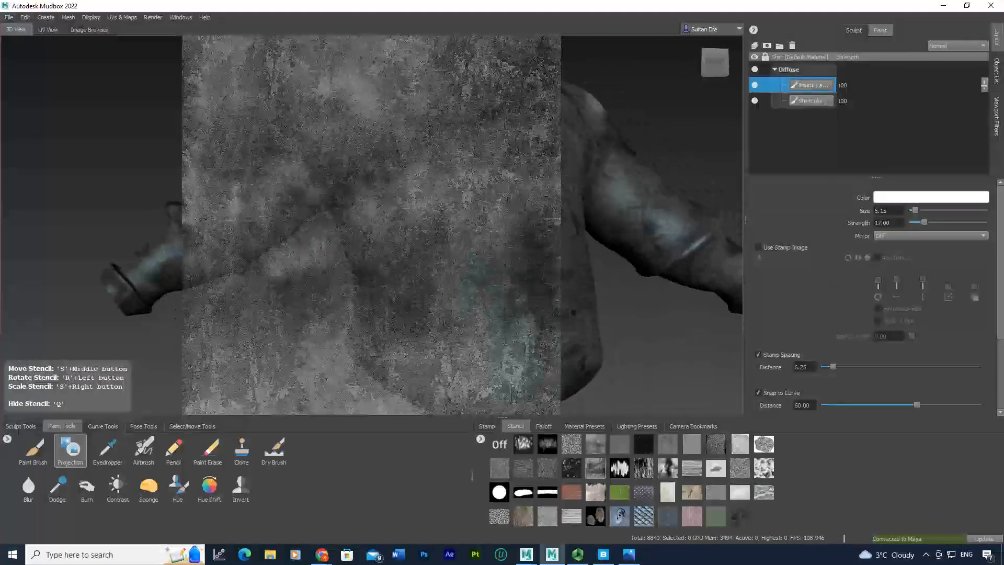
Paint grunge over the back of the shoulder, and turn the stencil off to check the remaining seams.
{"action": "middle_click_drag", "start_coordinate": [261, 194], "coordinate": [316, 232], "text": "alt"}
{"action": "left_click_drag", "start_coordinate": [324, 224], "coordinate": [316, 234]}
{"action": "left_click_drag", "start_coordinate": [379, 180], "coordinate": [384, 191]}
{"action": "left_click", "coordinate": [499, 444]}
{"action": "mouse_move", "coordinate": [387, 230]}
{"action": "left_mouse_down", "text": "alt"}
{"action": "mouse_move", "coordinate": [400, 272]}
{"action": "mouse_move", "coordinate": [384, 322]}
{"action": "mouse_move", "coordinate": [491, 263]}
{"action": "mouse_move", "coordinate": [554, 255]}
{"action": "left_mouse_up", "text": "alt"}
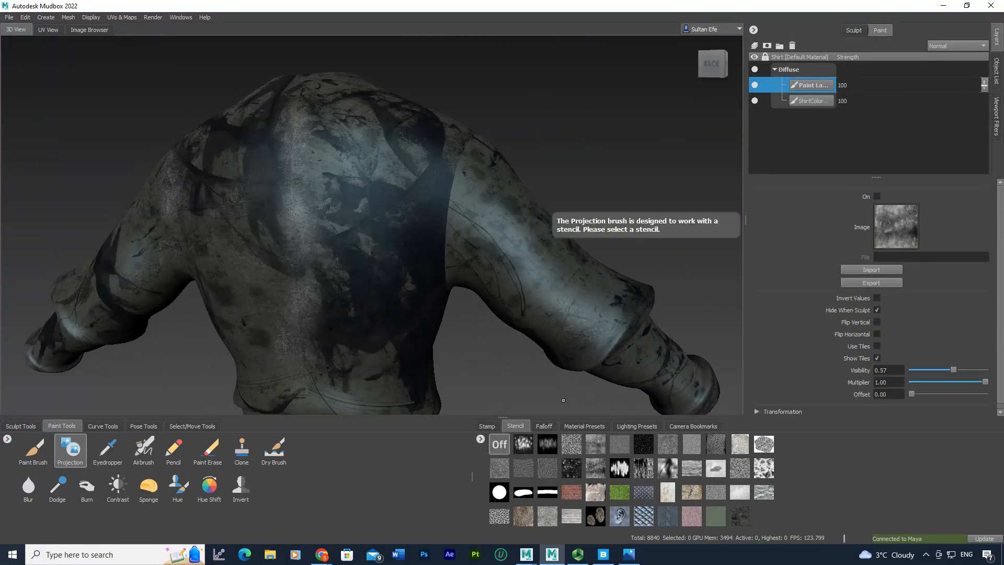
Try coarse-grain and mottled stencils over the opposite shoulder seam on the back, with the Projection strength raised to about 30.
{"action": "left_click", "coordinate": [574, 443]}
{"action": "left_click_drag", "start_coordinate": [460, 246], "coordinate": [454, 251], "text": "alt"}
{"action": "mouse_move", "coordinate": [418, 201]}
{"action": "left_mouse_down"}
{"action": "mouse_move", "coordinate": [434, 230]}
{"action": "mouse_move", "coordinate": [444, 224]}
{"action": "left_mouse_up"}
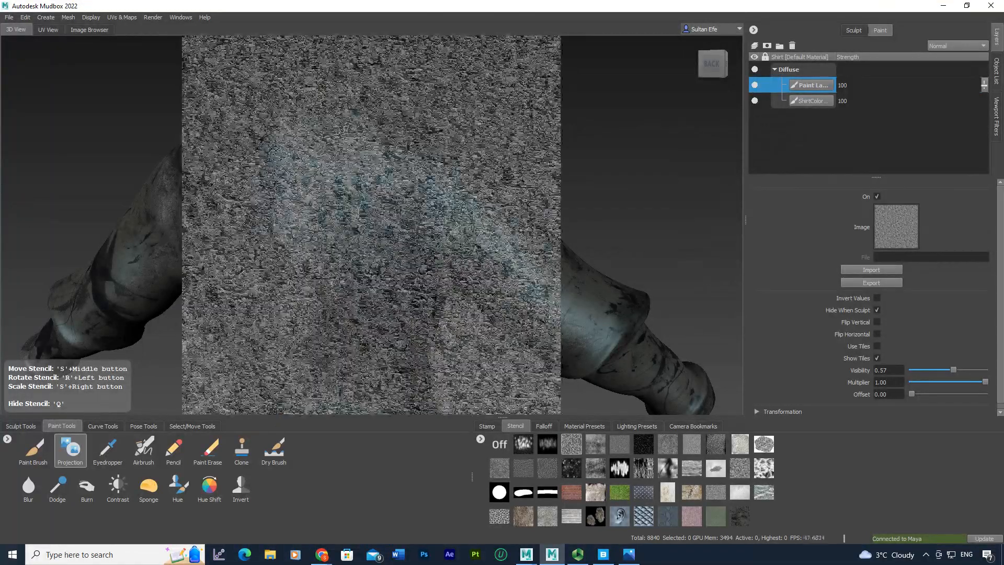
{"action": "mouse_move", "coordinate": [453, 191]}
{"action": "left_mouse_down"}
{"action": "mouse_move", "coordinate": [440, 220]}
{"action": "mouse_move", "coordinate": [443, 170]}
{"action": "mouse_move", "coordinate": [437, 217]}
{"action": "left_mouse_up"}
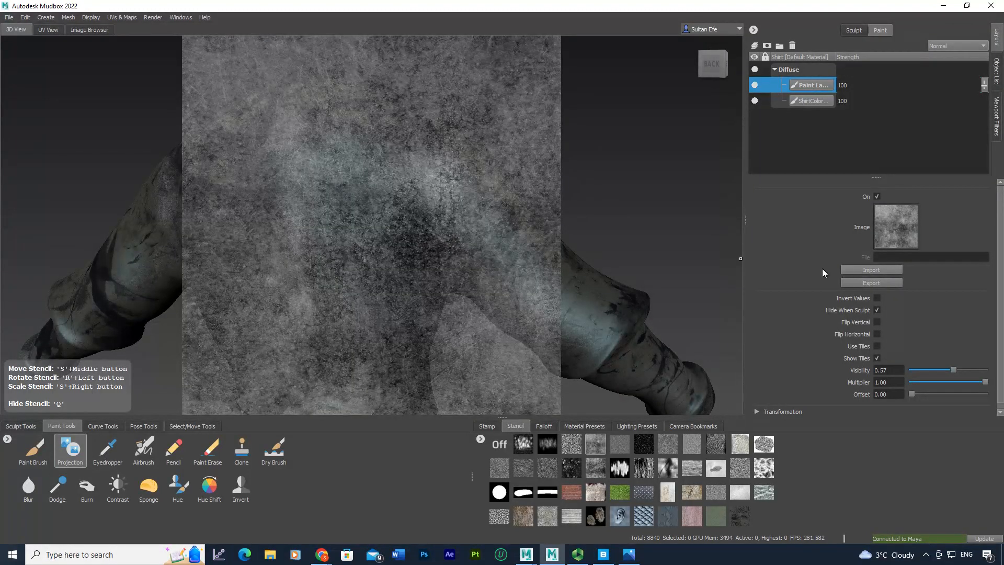
{"action": "left_click", "coordinate": [70, 449]}
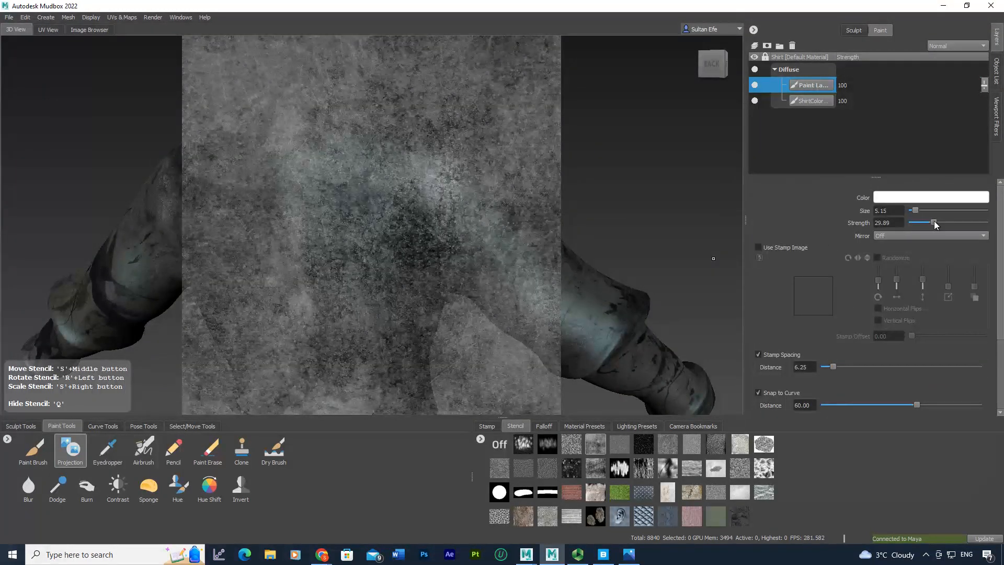
{"action": "mouse_move", "coordinate": [438, 209]}
{"action": "left_mouse_down"}
{"action": "mouse_move", "coordinate": [442, 198]}
{"action": "mouse_move", "coordinate": [428, 262]}
{"action": "mouse_move", "coordinate": [425, 188]}
{"action": "mouse_move", "coordinate": [403, 230]}
{"action": "mouse_move", "coordinate": [417, 238]}
{"action": "left_mouse_up"}
Try heavier projection of the grunge stencil over the hard seam between the back and the sleeve.
{"action": "left_click", "coordinate": [596, 468]}
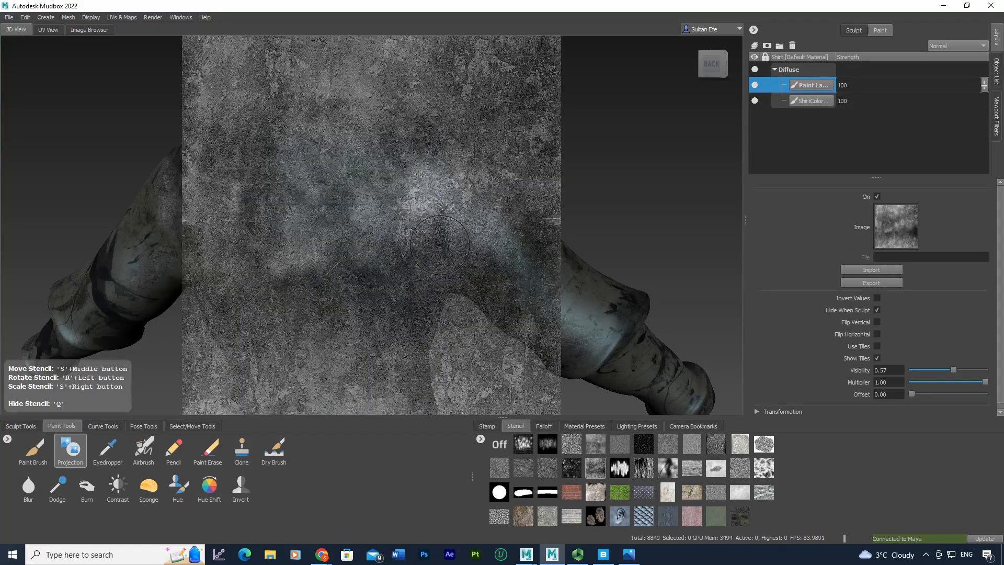
{"action": "key", "text": "m"}
{"action": "left_click_drag", "start_coordinate": [442, 230], "coordinate": [442, 218]}
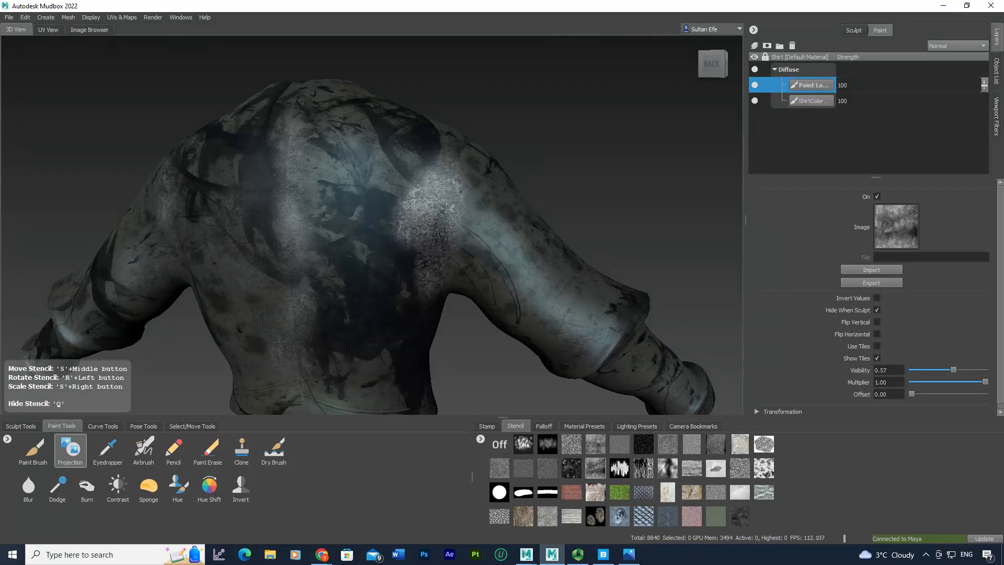
{"action": "left_click_drag", "start_coordinate": [456, 168], "coordinate": [434, 203]}
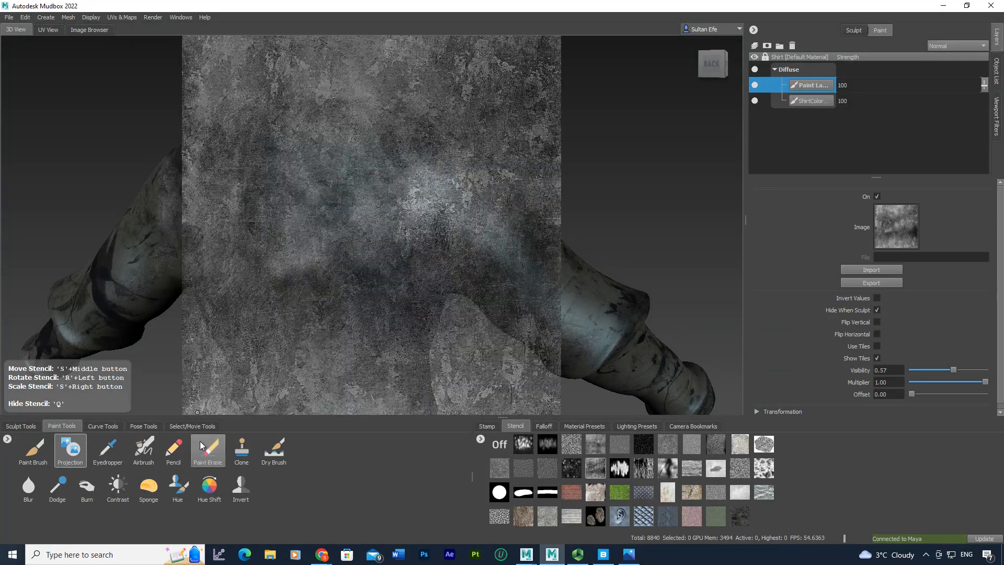
Try to cover the shoulder seam with the Clone brush and look for another stencil pattern.
{"action": "left_click", "coordinate": [241, 456]}
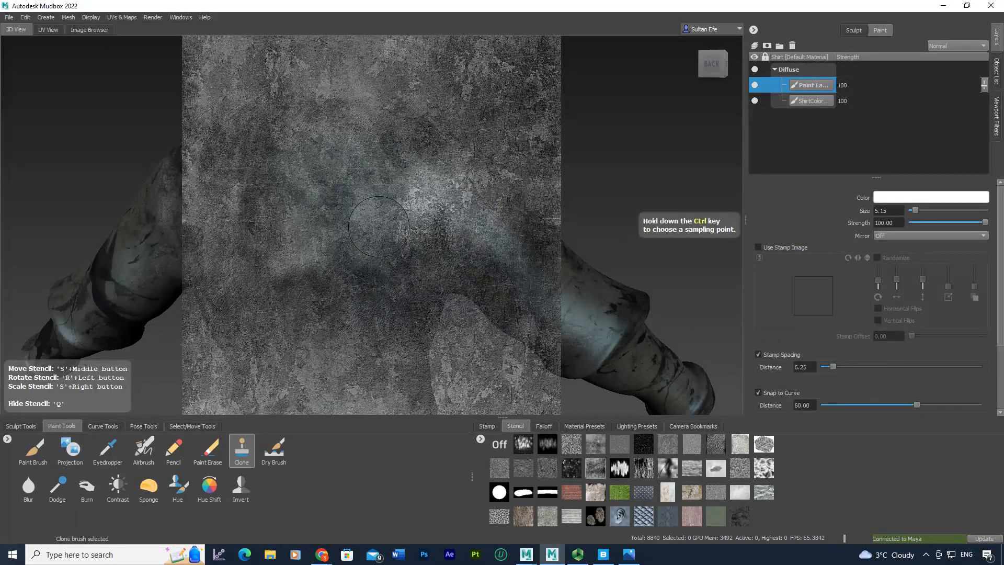
{"action": "mouse_move", "coordinate": [376, 226]}
{"action": "left_mouse_down"}
{"action": "mouse_move", "coordinate": [447, 196]}
{"action": "mouse_move", "coordinate": [418, 230]}
{"action": "mouse_move", "coordinate": [403, 215]}
{"action": "mouse_move", "coordinate": [439, 173]}
{"action": "mouse_move", "coordinate": [460, 201]}
{"action": "mouse_move", "coordinate": [447, 264]}
{"action": "left_mouse_up"}
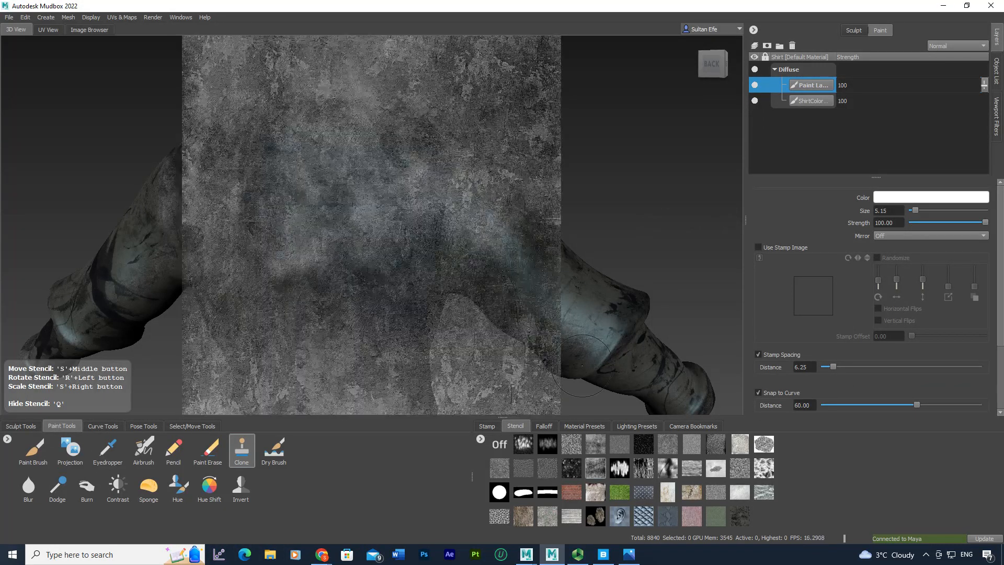
{"action": "left_click", "coordinate": [601, 450]}
{"action": "left_click", "coordinate": [572, 447]}
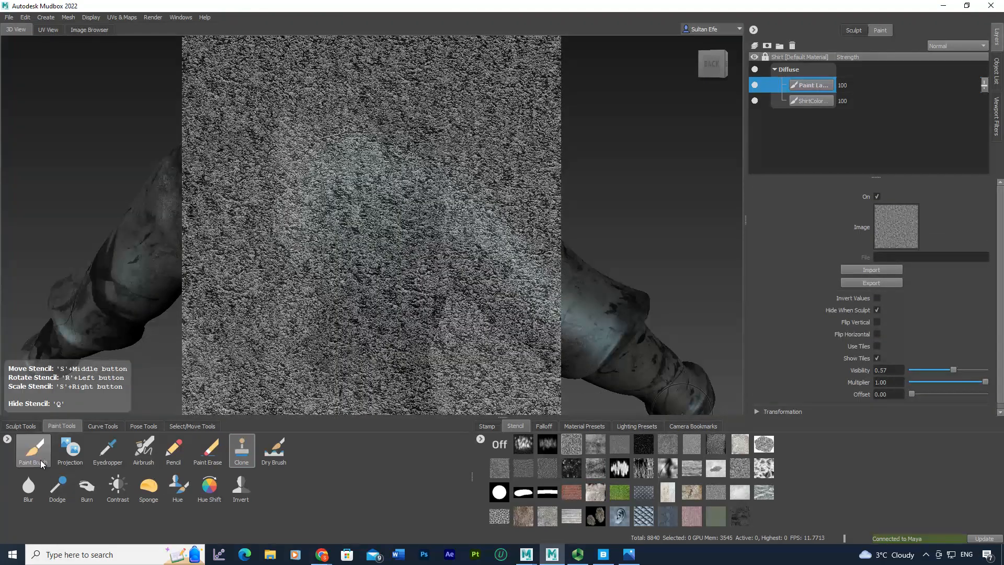
{"action": "left_click", "coordinate": [44, 462]}
Paint over the seam between the back and the sleeve with the Projection brush and the grunge stencil.
{"action": "left_click", "coordinate": [70, 449]}
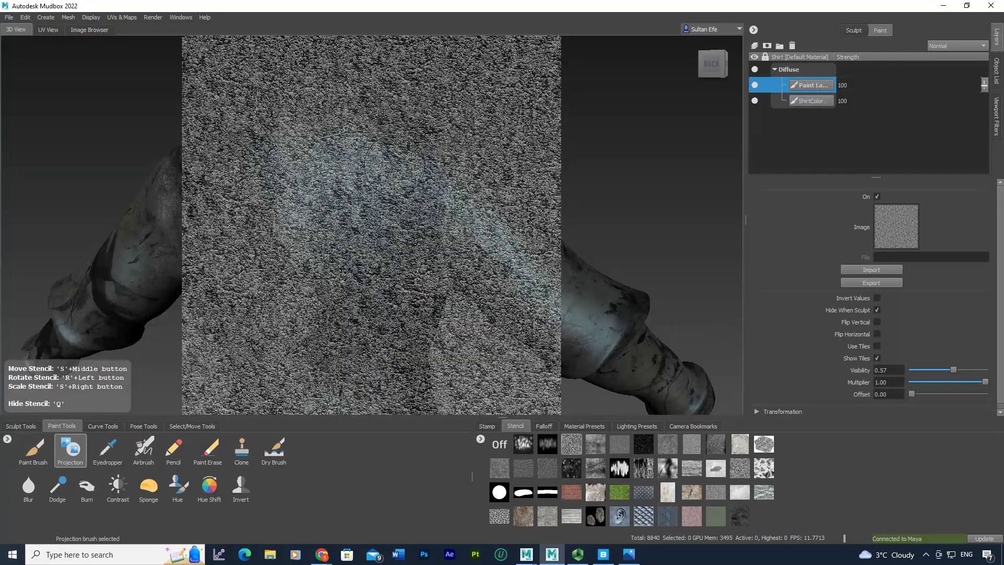
{"action": "left_click", "coordinate": [589, 443]}
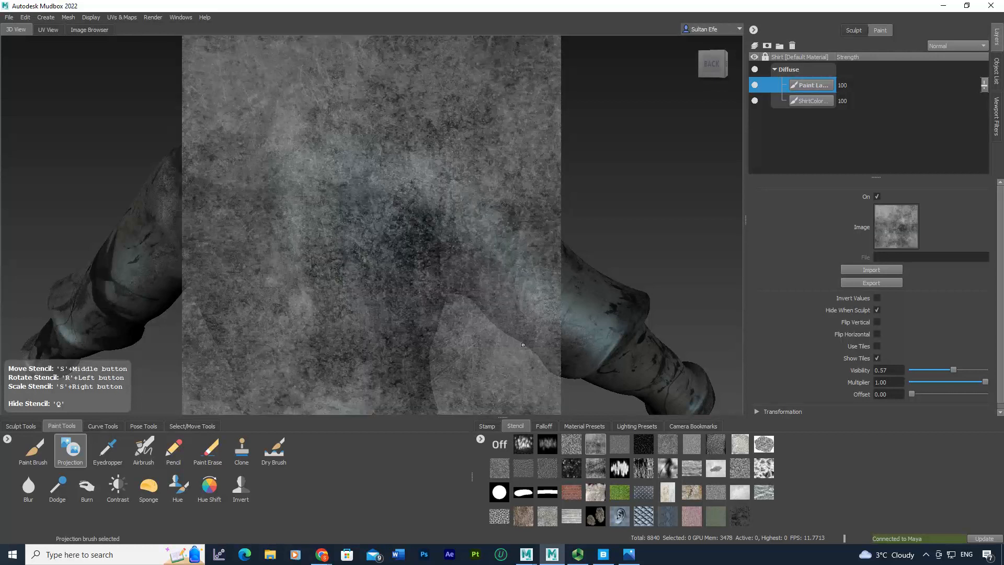
{"action": "left_click", "coordinate": [595, 468]}
{"action": "key", "text": "q"}
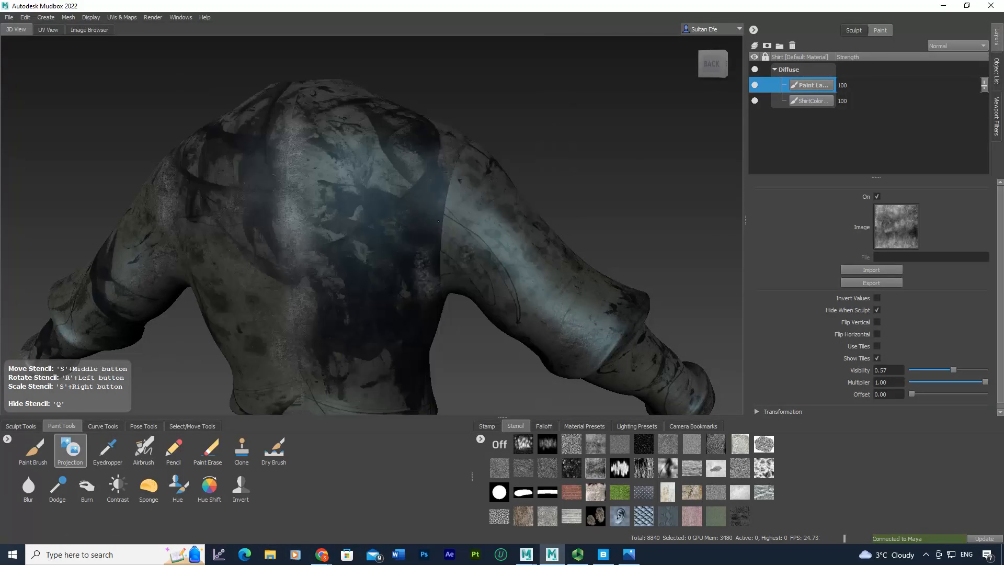
{"action": "key", "text": "q"}
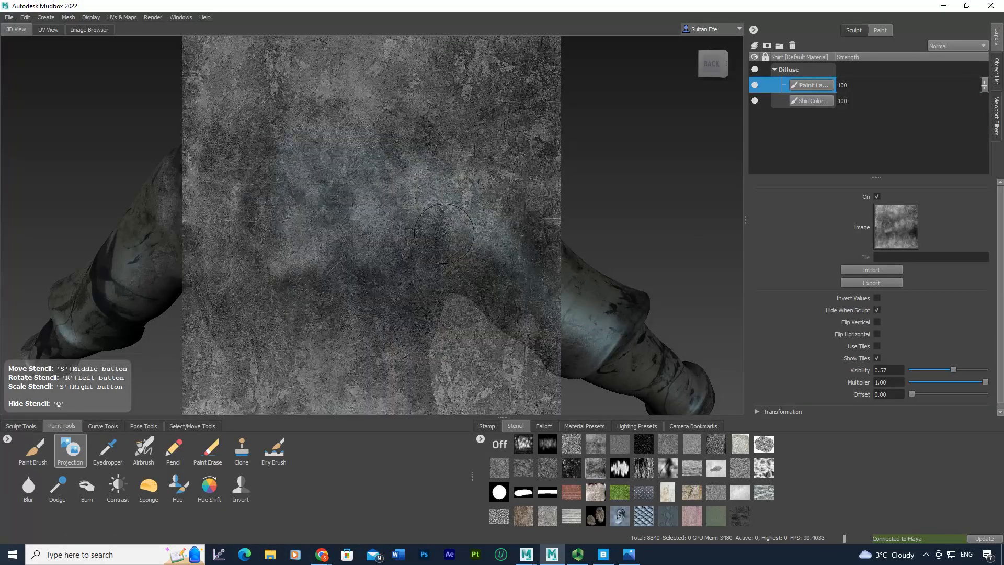
{"action": "key", "text": "q"}
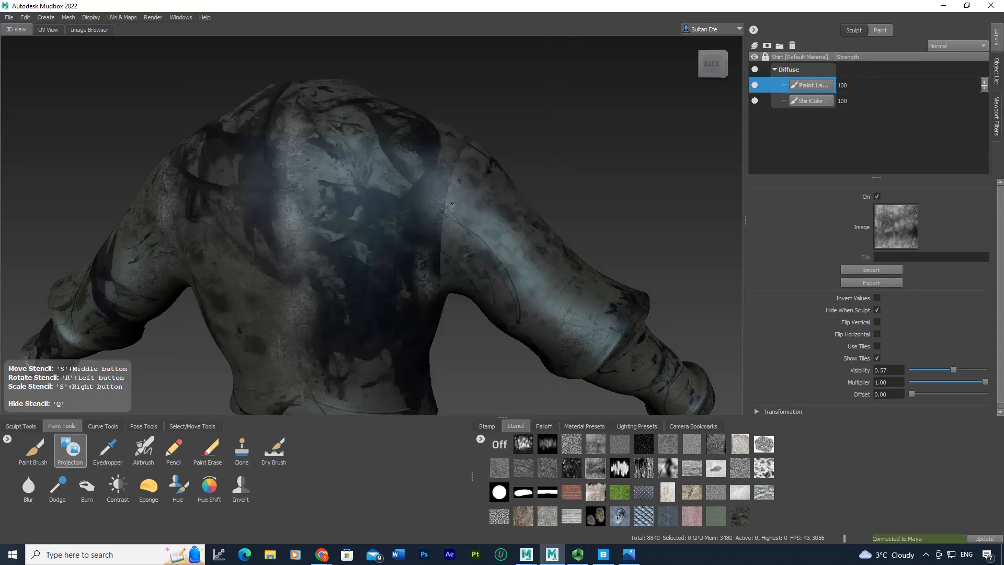
{"action": "left_click_drag", "start_coordinate": [442, 243], "coordinate": [442, 256]}
{"action": "left_click_drag", "start_coordinate": [440, 256], "coordinate": [437, 170]}
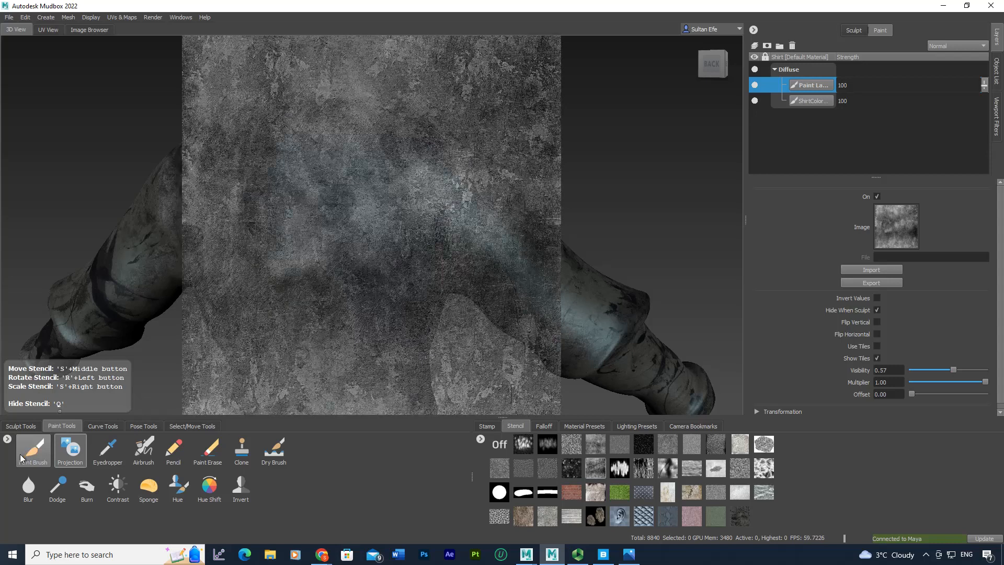
Turn the stencil off and soften the back shoulder seam with the Blur brush down towards the armpit.
{"action": "left_click", "coordinate": [28, 486]}
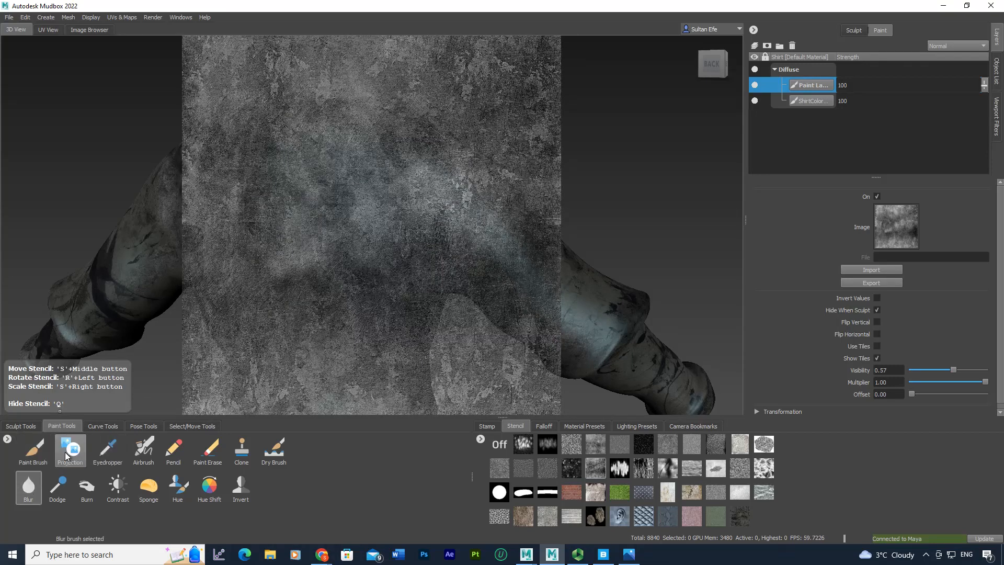
{"action": "left_click", "coordinate": [502, 450]}
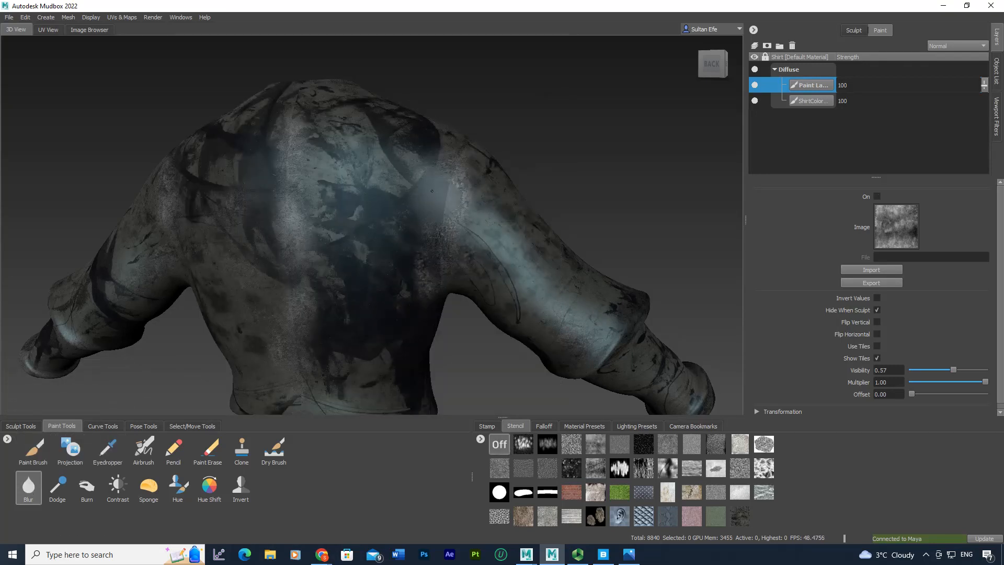
{"action": "mouse_move", "coordinate": [427, 184]}
{"action": "left_mouse_down"}
{"action": "mouse_move", "coordinate": [400, 184]}
{"action": "mouse_move", "coordinate": [438, 176]}
{"action": "left_mouse_up"}
{"action": "mouse_move", "coordinate": [442, 287]}
{"action": "left_mouse_down", "text": "alt"}
{"action": "mouse_move", "coordinate": [314, 210]}
{"action": "mouse_move", "coordinate": [410, 200]}
{"action": "mouse_move", "coordinate": [439, 184]}
{"action": "left_mouse_up", "text": "alt"}
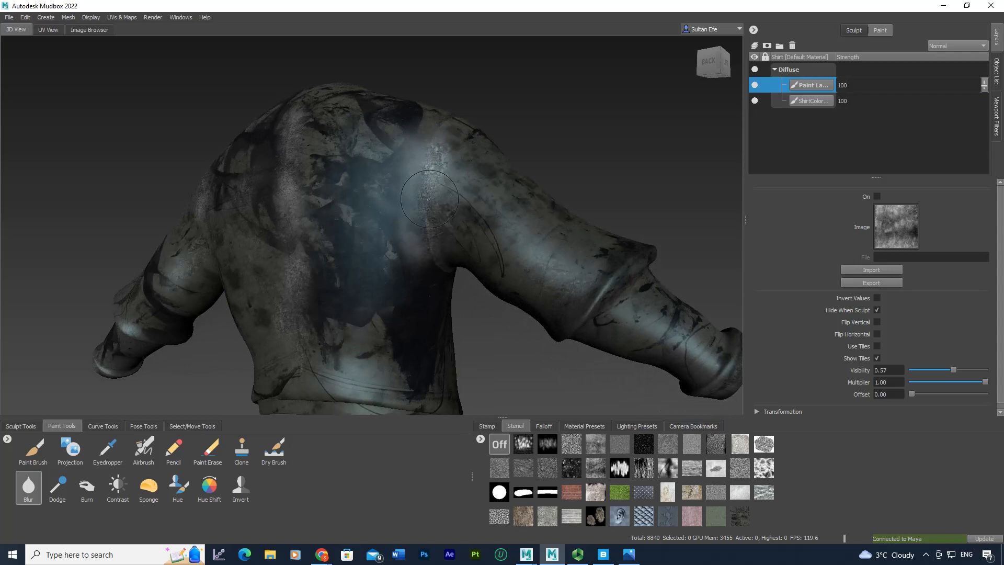
{"action": "mouse_move", "coordinate": [447, 274]}
{"action": "left_mouse_down", "text": "alt"}
{"action": "mouse_move", "coordinate": [487, 272]}
{"action": "mouse_move", "coordinate": [473, 265]}
{"action": "left_mouse_up", "text": "alt"}
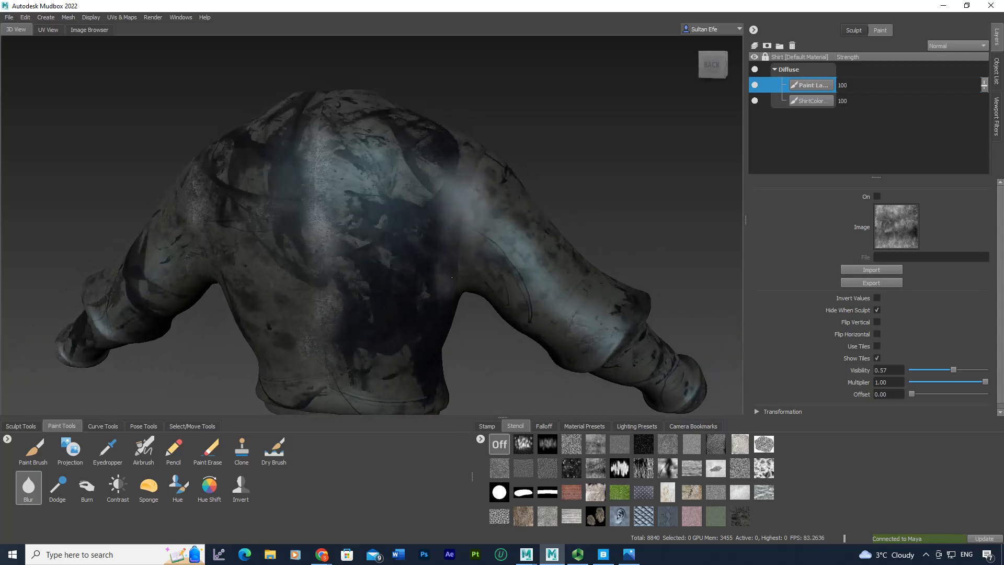
Project the grunge stencil over the blurred shoulder seam to restore its texture.
{"action": "right_click_drag", "start_coordinate": [449, 236], "coordinate": [476, 223], "text": "alt"}
{"action": "middle_click_drag", "start_coordinate": [477, 224], "coordinate": [461, 234], "text": "alt"}
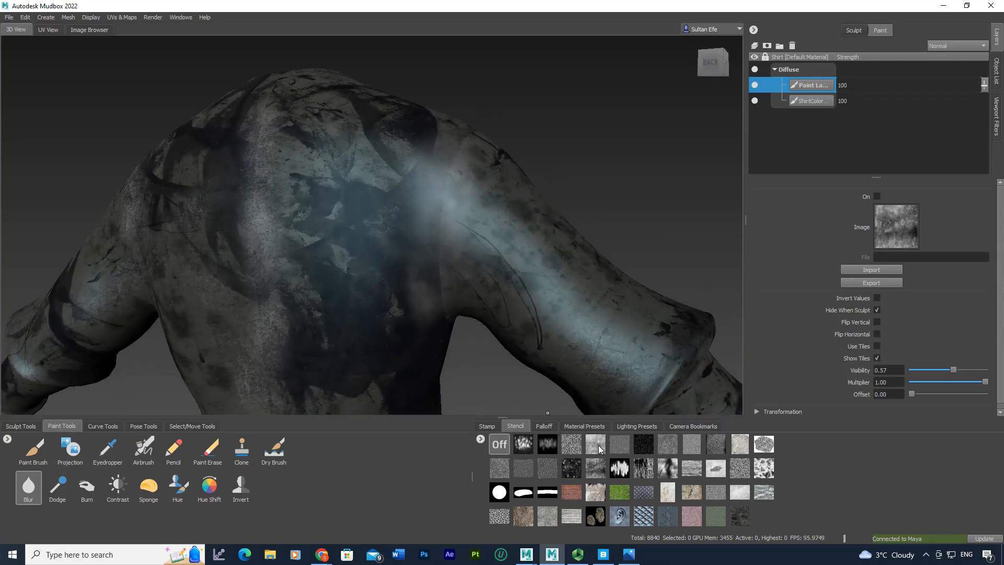
{"action": "left_click", "coordinate": [595, 443]}
{"action": "left_click", "coordinate": [70, 448]}
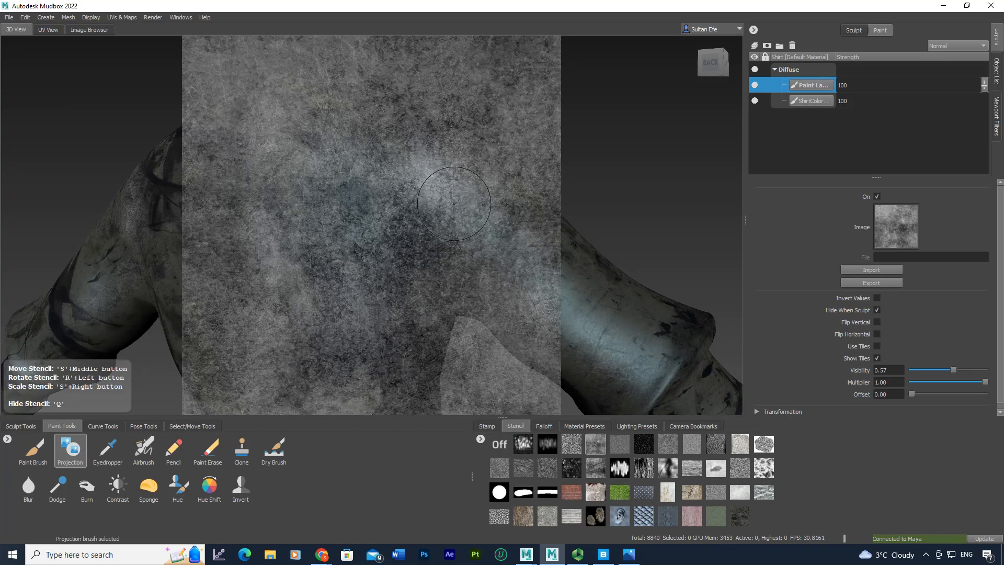
{"action": "left_click", "coordinate": [597, 469]}
{"action": "left_click_drag", "start_coordinate": [439, 207], "coordinate": [435, 223]}
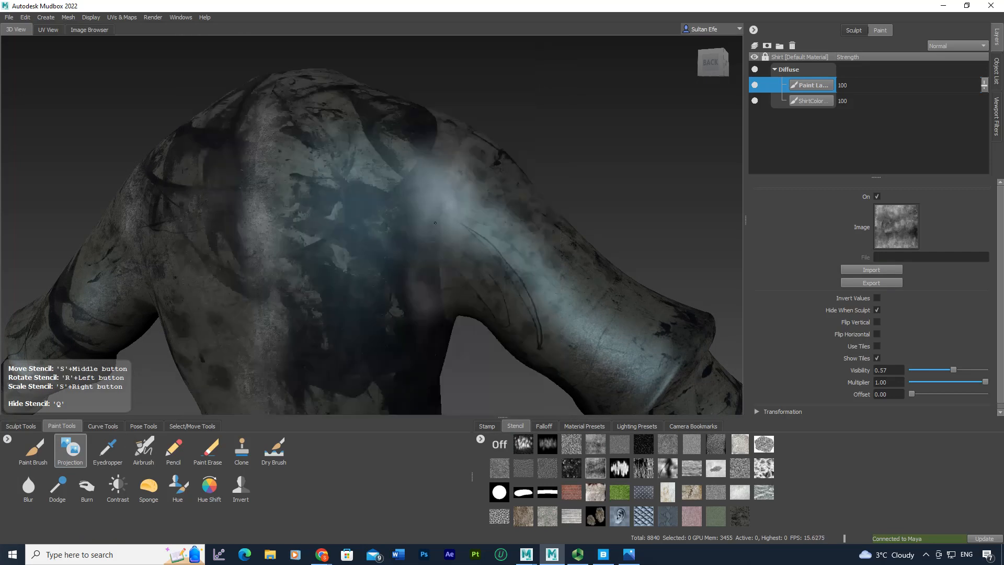
{"action": "left_click_drag", "start_coordinate": [441, 150], "coordinate": [417, 263]}
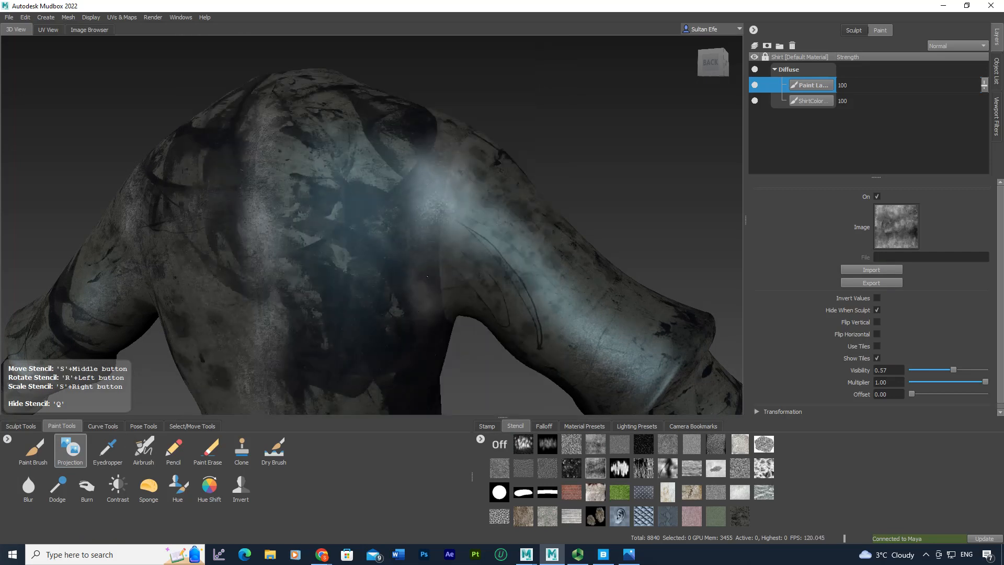
{"action": "mouse_move", "coordinate": [426, 223]}
{"action": "left_mouse_down"}
{"action": "mouse_move", "coordinate": [402, 240]}
{"action": "mouse_move", "coordinate": [444, 232]}
{"action": "left_mouse_up"}
Paint more grunge over the vertical seam along the upper and middle back.
{"action": "middle_click_drag", "start_coordinate": [360, 251], "coordinate": [355, 220], "text": "alt"}
{"action": "left_click_drag", "start_coordinate": [340, 178], "coordinate": [347, 220]}
{"action": "left_click_drag", "start_coordinate": [341, 166], "coordinate": [335, 273]}
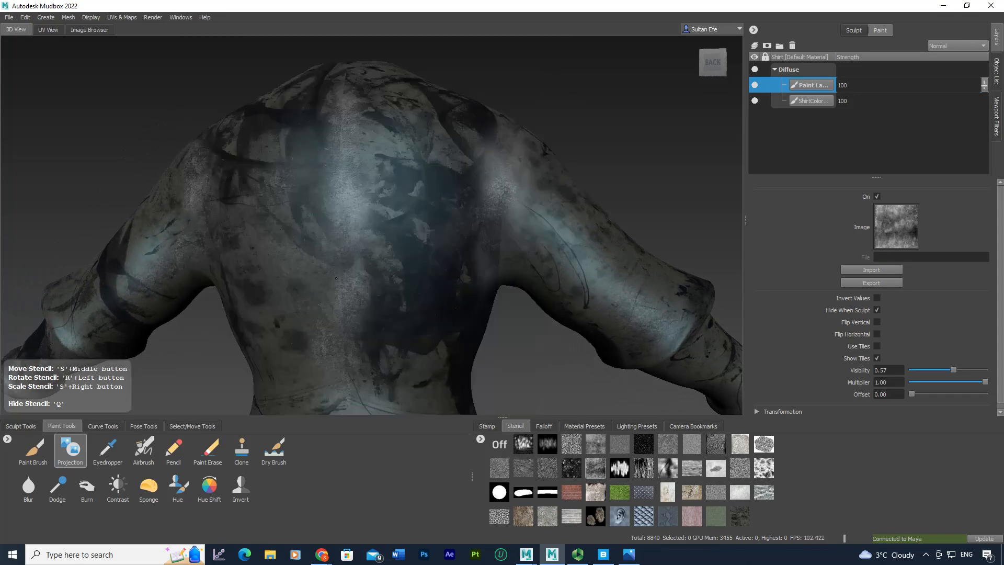
{"action": "mouse_move", "coordinate": [345, 324]}
{"action": "left_mouse_down"}
{"action": "mouse_move", "coordinate": [348, 348]}
{"action": "mouse_move", "coordinate": [369, 330]}
{"action": "mouse_move", "coordinate": [373, 263]}
{"action": "left_mouse_up"}
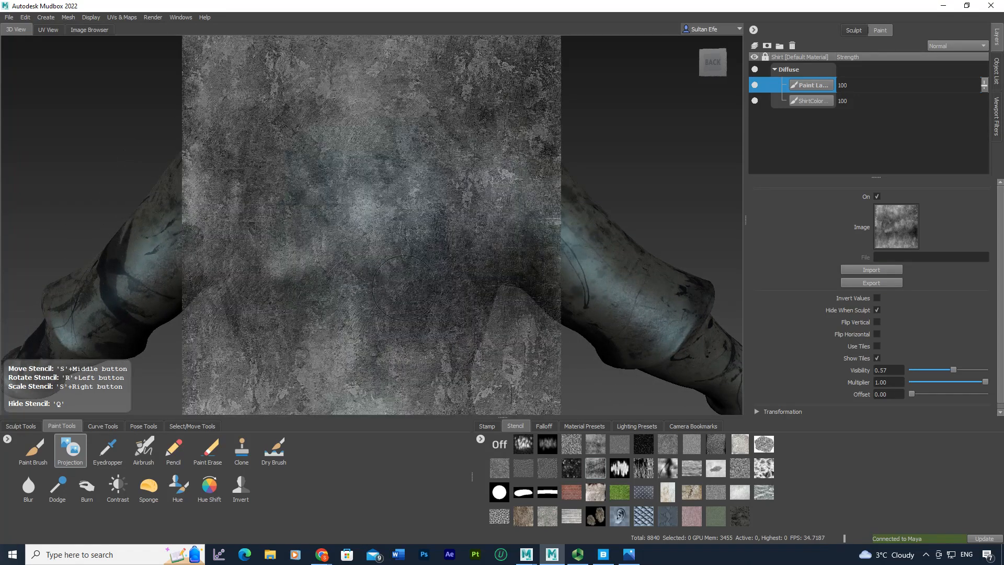
Try the cracked-bark stencil on the middle of the back, and return to the grunge stencil.
{"action": "left_click", "coordinate": [664, 444]}
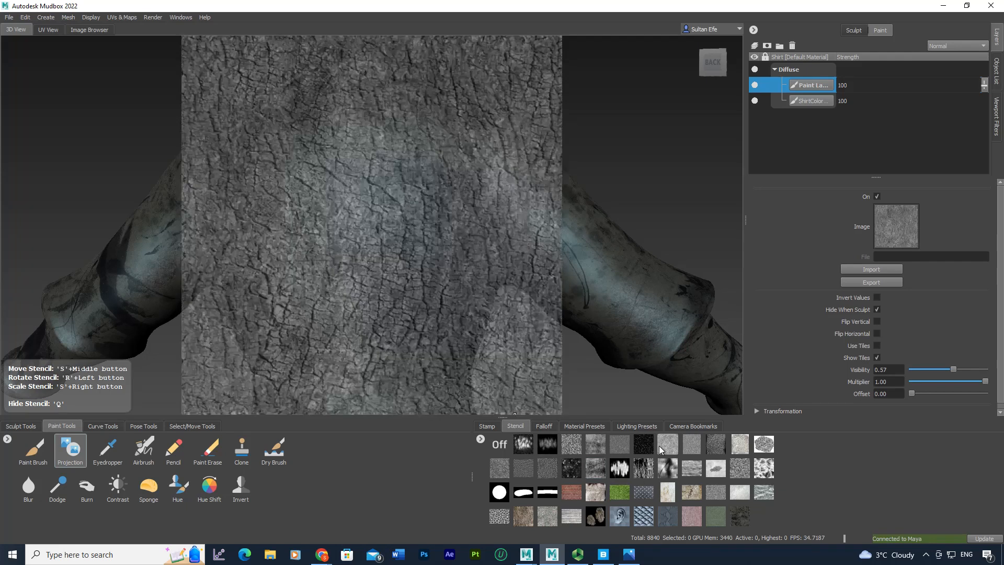
{"action": "left_click", "coordinate": [409, 226]}
{"action": "left_click_drag", "start_coordinate": [409, 225], "coordinate": [426, 275]}
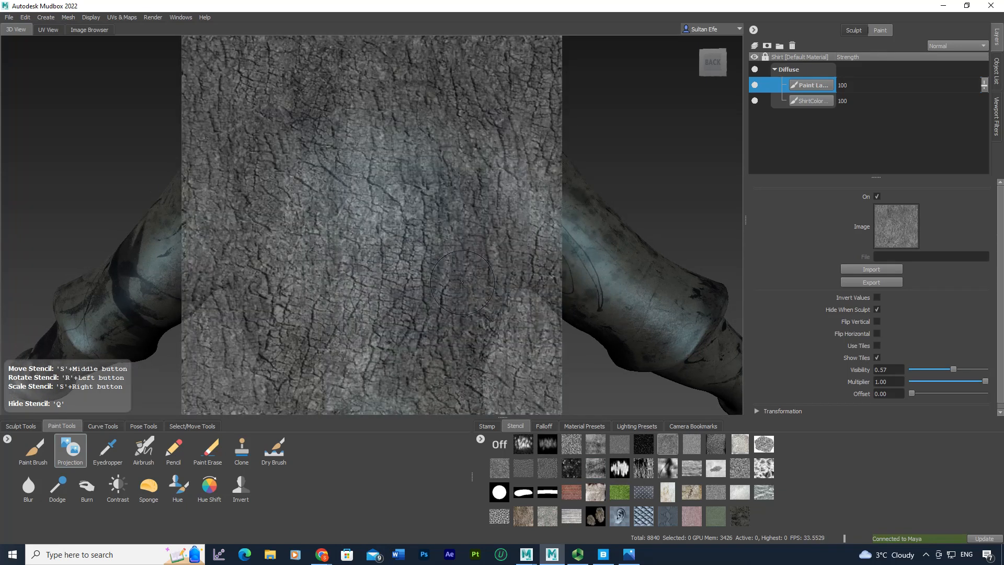
{"action": "left_click", "coordinate": [740, 444]}
{"action": "left_click", "coordinate": [595, 468]}
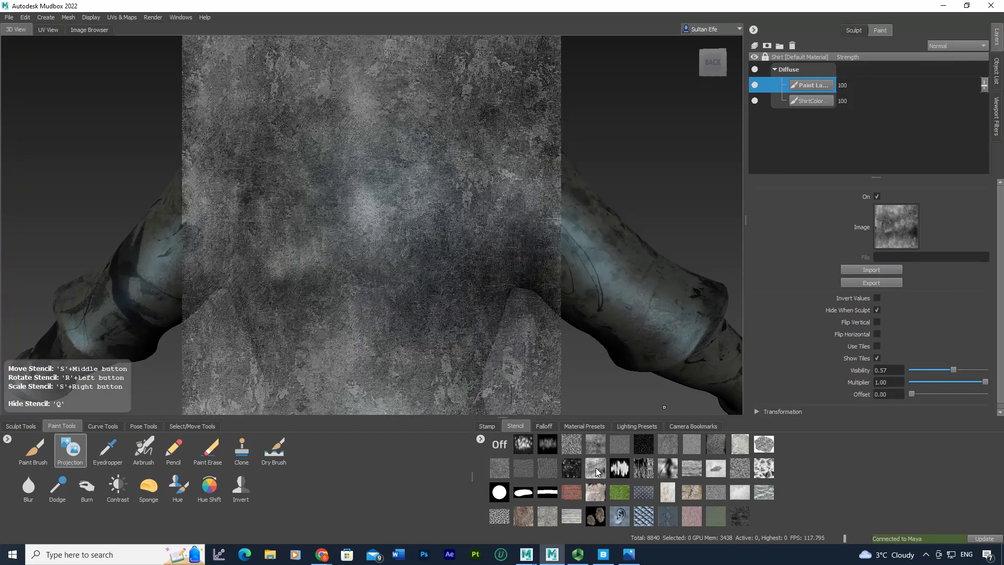
Paint grunge beside the back's centre seam and down across the lower back to the hem.
{"action": "left_click_drag", "start_coordinate": [312, 177], "coordinate": [322, 224]}
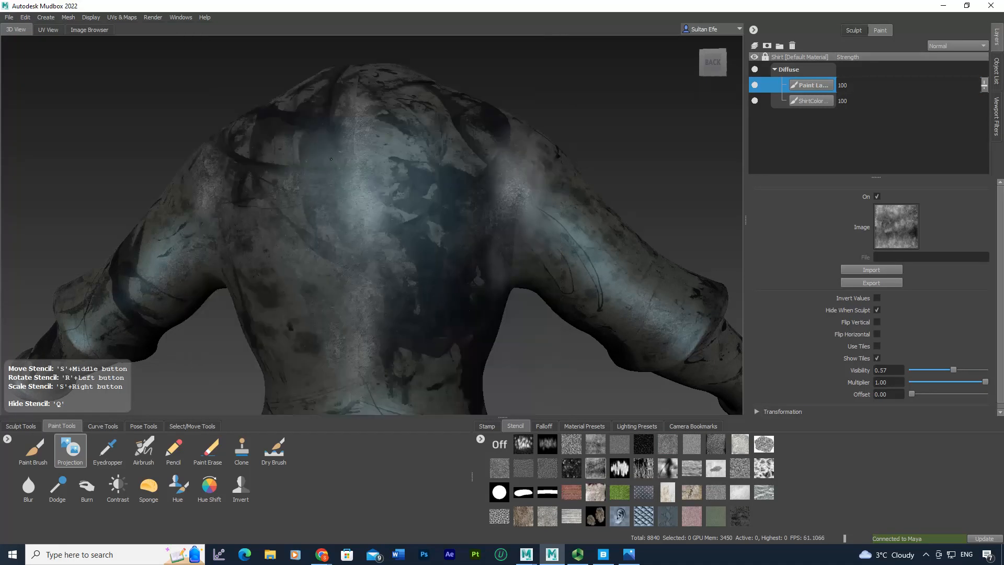
{"action": "left_click_drag", "start_coordinate": [331, 158], "coordinate": [344, 139]}
{"action": "mouse_move", "coordinate": [382, 194]}
{"action": "left_mouse_down"}
{"action": "mouse_move", "coordinate": [389, 356]}
{"action": "mouse_move", "coordinate": [371, 384]}
{"action": "mouse_move", "coordinate": [326, 382]}
{"action": "mouse_move", "coordinate": [301, 400]}
{"action": "mouse_move", "coordinate": [397, 403]}
{"action": "mouse_move", "coordinate": [355, 408]}
{"action": "left_mouse_up"}
{"action": "middle_click_drag", "start_coordinate": [355, 407], "coordinate": [376, 325], "text": "alt"}
{"action": "mouse_move", "coordinate": [376, 325]}
{"action": "left_mouse_down"}
{"action": "mouse_move", "coordinate": [352, 335]}
{"action": "mouse_move", "coordinate": [368, 322]}
{"action": "mouse_move", "coordinate": [454, 339]}
{"action": "left_mouse_up"}
{"action": "mouse_move", "coordinate": [388, 338]}
{"action": "left_mouse_down", "text": "alt"}
{"action": "mouse_move", "coordinate": [426, 331]}
{"action": "mouse_move", "coordinate": [347, 335]}
{"action": "mouse_move", "coordinate": [350, 348]}
{"action": "mouse_move", "coordinate": [357, 220]}
{"action": "left_mouse_up", "text": "alt"}
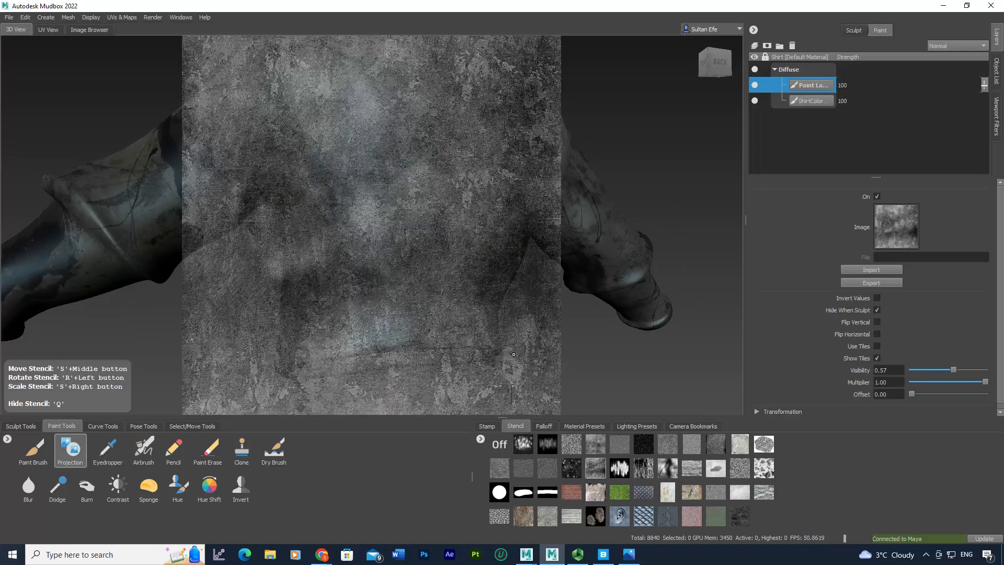
Bring the grunge stencil over the shirt front and ready the Projection brush with Steady Stroke enabled.
{"action": "left_click", "coordinate": [499, 444]}
{"action": "left_click_drag", "start_coordinate": [366, 293], "coordinate": [428, 266], "text": "alt"}
{"action": "right_click_drag", "start_coordinate": [435, 229], "coordinate": [443, 302], "text": "alt"}
{"action": "left_click", "coordinate": [596, 468]}
{"action": "left_click_drag", "start_coordinate": [429, 271], "coordinate": [443, 300], "text": "alt"}
{"action": "left_click", "coordinate": [72, 454]}
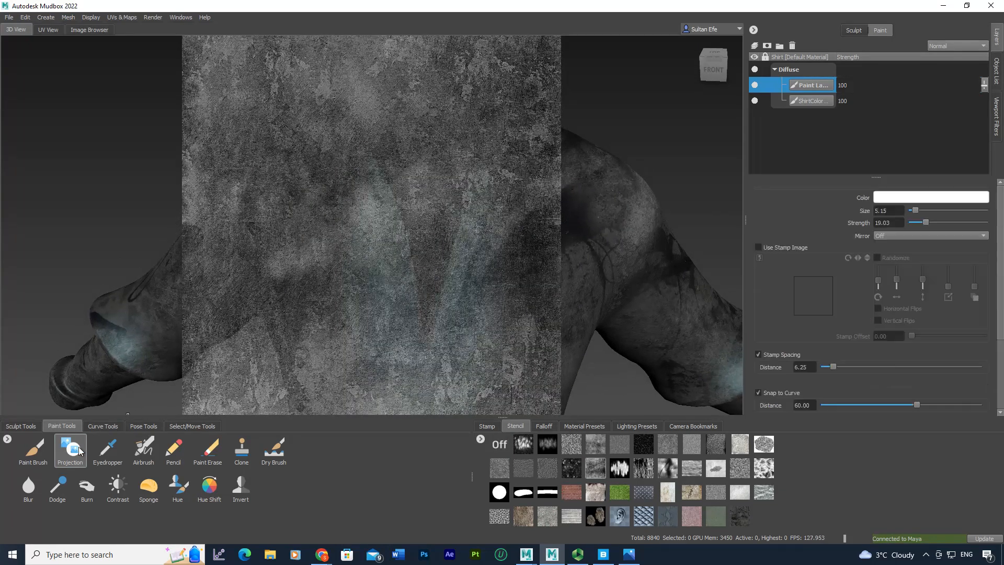
{"action": "scroll", "coordinate": [840, 283], "scroll_direction": "down", "scroll_amount": 3}
{"action": "left_click", "coordinate": [759, 324]}
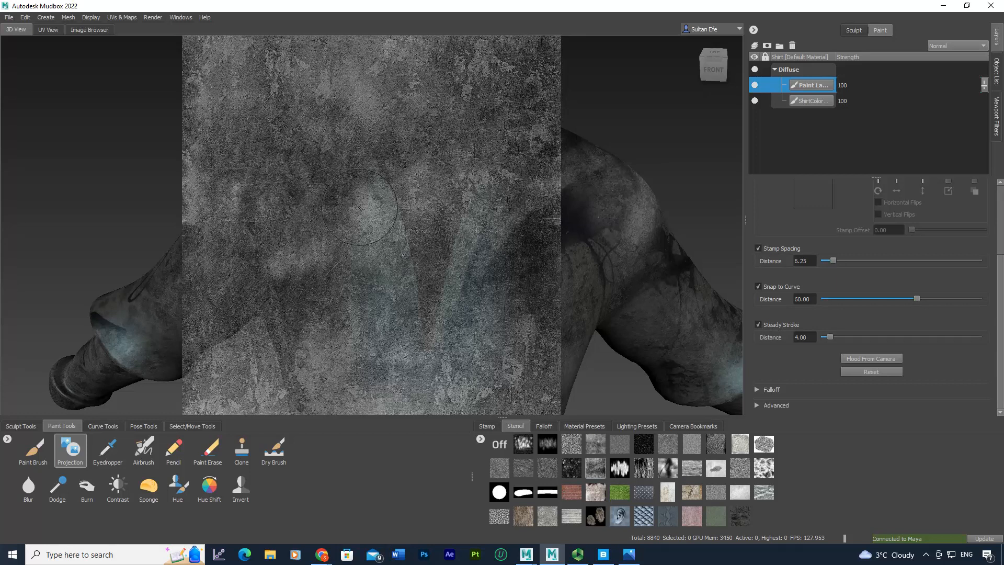
Project grunge down the shirt's front right collar edge and over the adjoining shoulder.
{"action": "mouse_move", "coordinate": [359, 67]}
{"action": "left_mouse_down"}
{"action": "mouse_move", "coordinate": [370, 166]}
{"action": "mouse_move", "coordinate": [364, 153]}
{"action": "left_mouse_up"}
{"action": "key", "text": "q"}
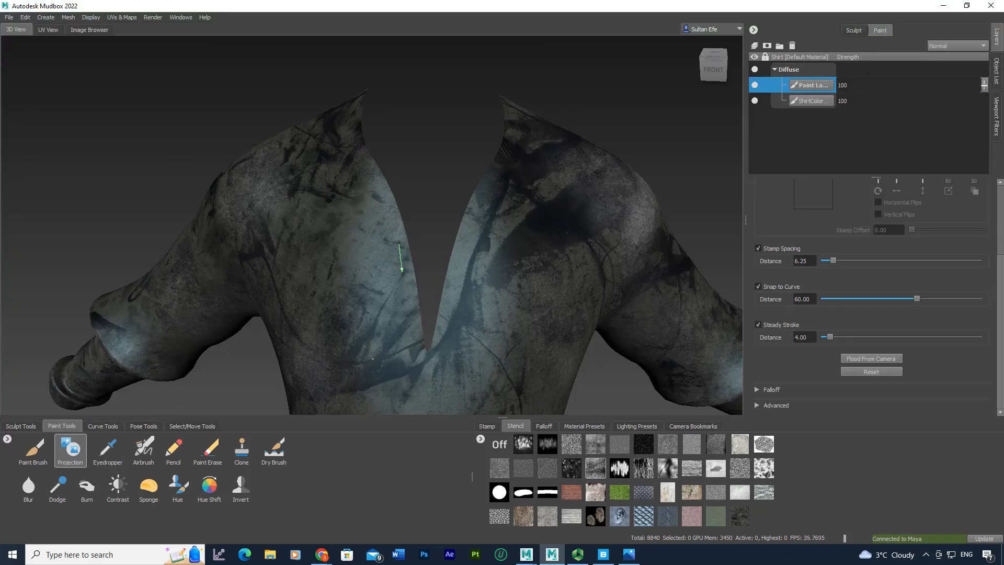
{"action": "left_click_drag", "start_coordinate": [407, 356], "coordinate": [408, 356]}
{"action": "left_click_drag", "start_coordinate": [328, 97], "coordinate": [327, 101]}
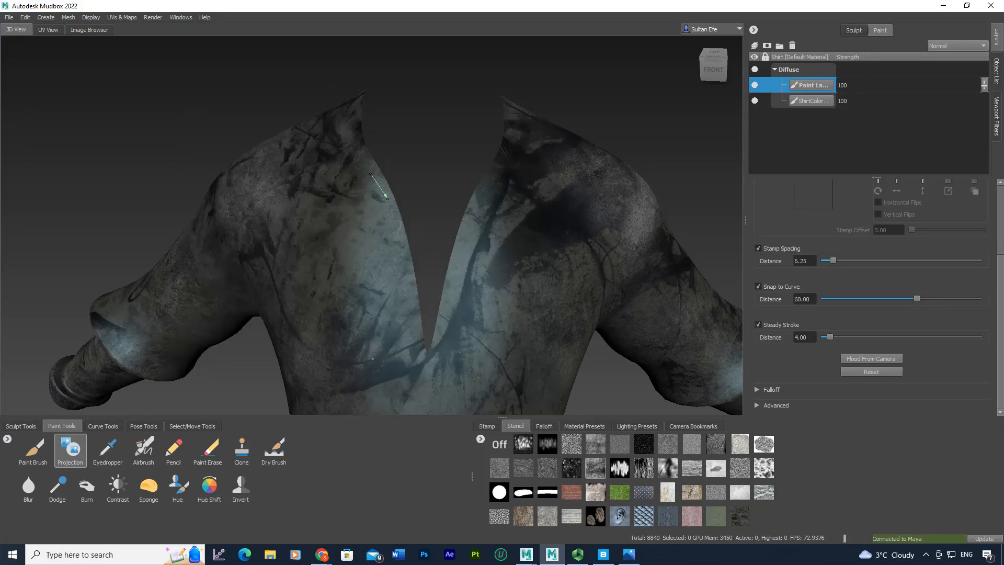
{"action": "left_click_drag", "start_coordinate": [416, 359], "coordinate": [416, 360]}
Project grunge along the opposite neckline edge, the base of the V opening and the chest, and turn off the stencil.
{"action": "left_click_drag", "start_coordinate": [496, 125], "coordinate": [487, 147]}
{"action": "left_click_drag", "start_coordinate": [453, 298], "coordinate": [450, 302]}
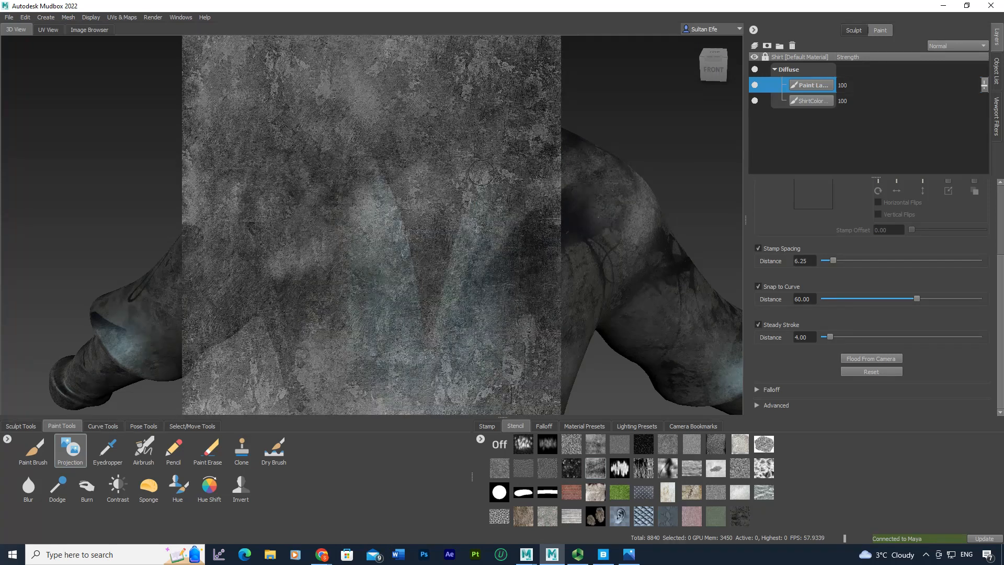
{"action": "left_click_drag", "start_coordinate": [459, 253], "coordinate": [450, 282]}
{"action": "left_click_drag", "start_coordinate": [431, 349], "coordinate": [431, 352]}
{"action": "left_click_drag", "start_coordinate": [443, 311], "coordinate": [429, 368]}
{"action": "left_click_drag", "start_coordinate": [285, 255], "coordinate": [281, 284]}
{"action": "left_click_drag", "start_coordinate": [383, 276], "coordinate": [388, 304]}
{"action": "left_click", "coordinate": [499, 444]}
{"action": "key", "text": "f"}
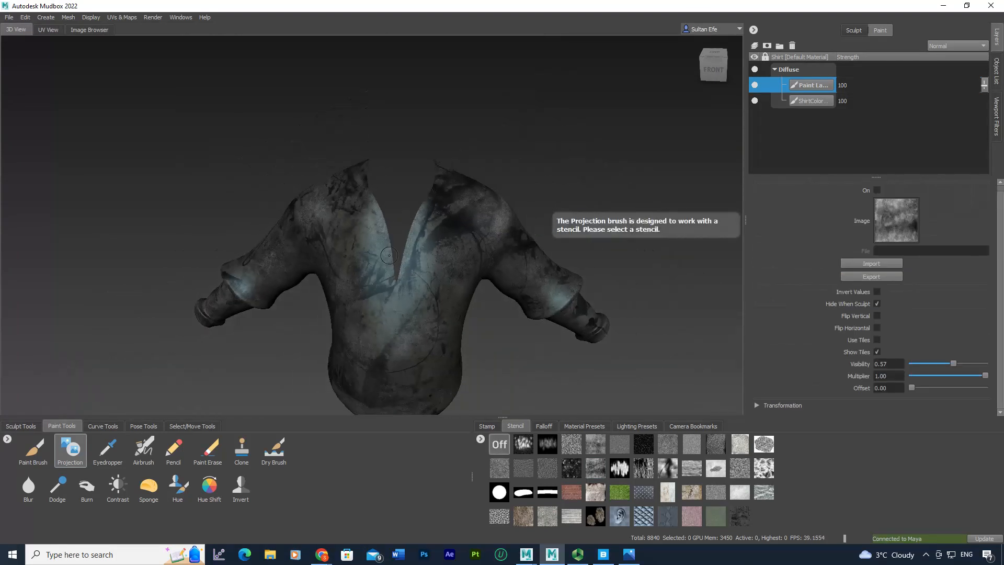
Load the green fabric stencil and create a new diffuse paint layer placed beneath the grunge layer.
{"action": "mouse_move", "coordinate": [352, 229]}
{"action": "left_mouse_down", "text": "alt"}
{"action": "mouse_move", "coordinate": [483, 227]}
{"action": "mouse_move", "coordinate": [305, 230]}
{"action": "left_mouse_up", "text": "alt"}
{"action": "middle_click_drag", "start_coordinate": [305, 230], "coordinate": [281, 250], "text": "alt"}
{"action": "left_click", "coordinate": [716, 516]}
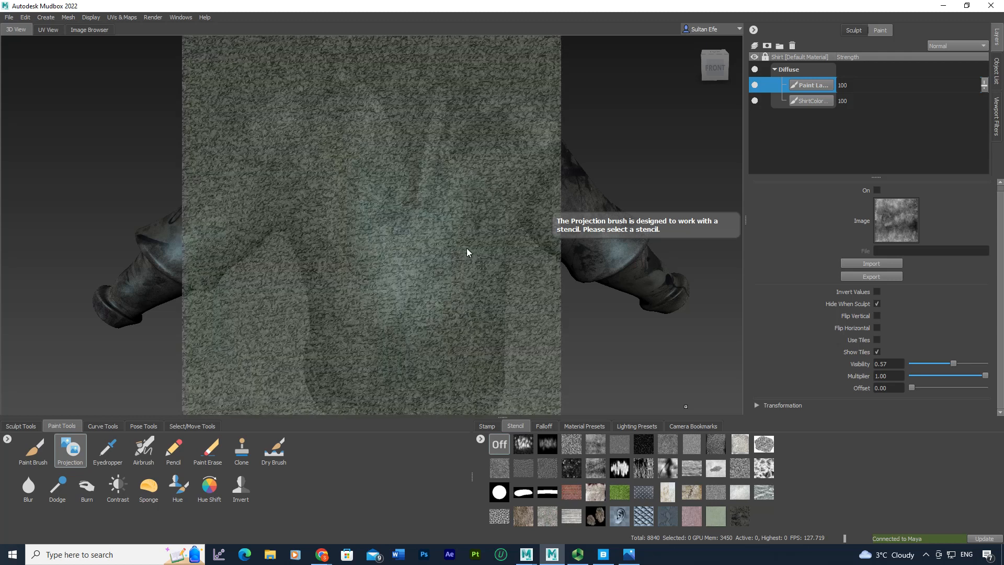
{"action": "left_click_drag", "start_coordinate": [464, 251], "coordinate": [593, 163], "text": "alt"}
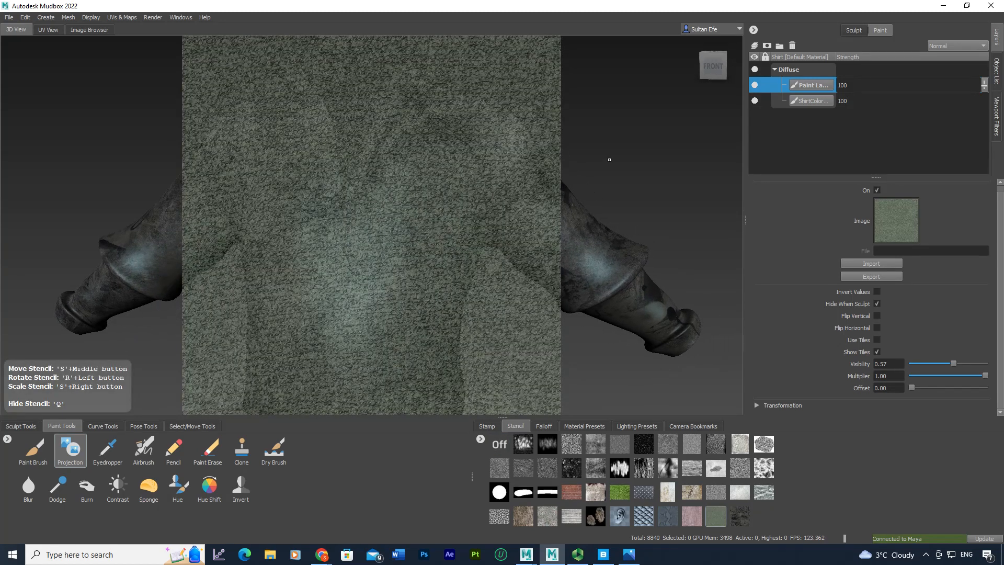
{"action": "left_click", "coordinate": [754, 46]}
{"action": "left_click", "coordinate": [516, 307]}
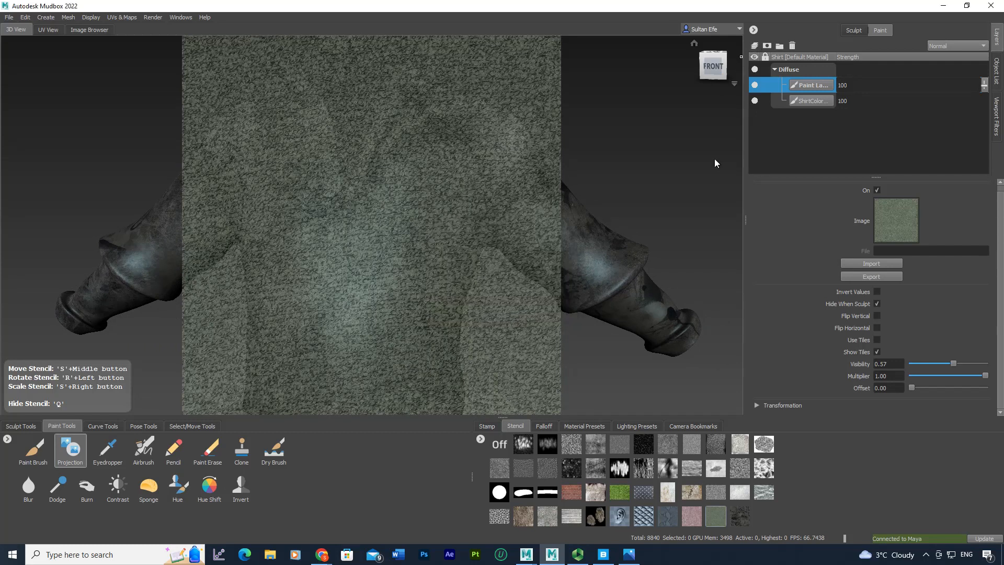
{"action": "left_click_drag", "start_coordinate": [801, 102], "coordinate": [799, 108]}
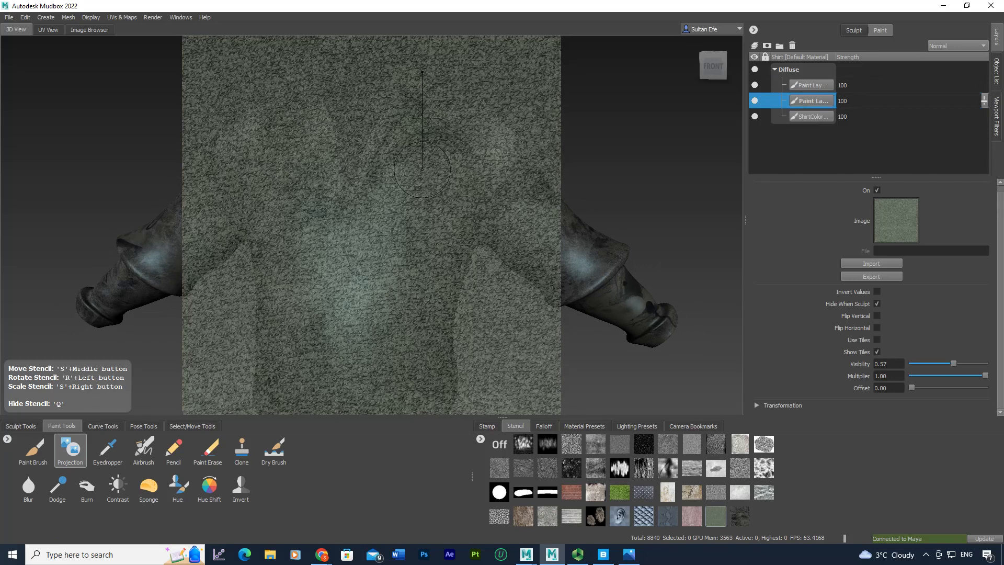
Set the Projection brush to size 10.69 and strength 62.40 with X mirroring, and disable Steady Stroke.
{"action": "key", "text": "q"}
{"action": "left_click", "coordinate": [73, 459]}
{"action": "left_click", "coordinate": [758, 331]}
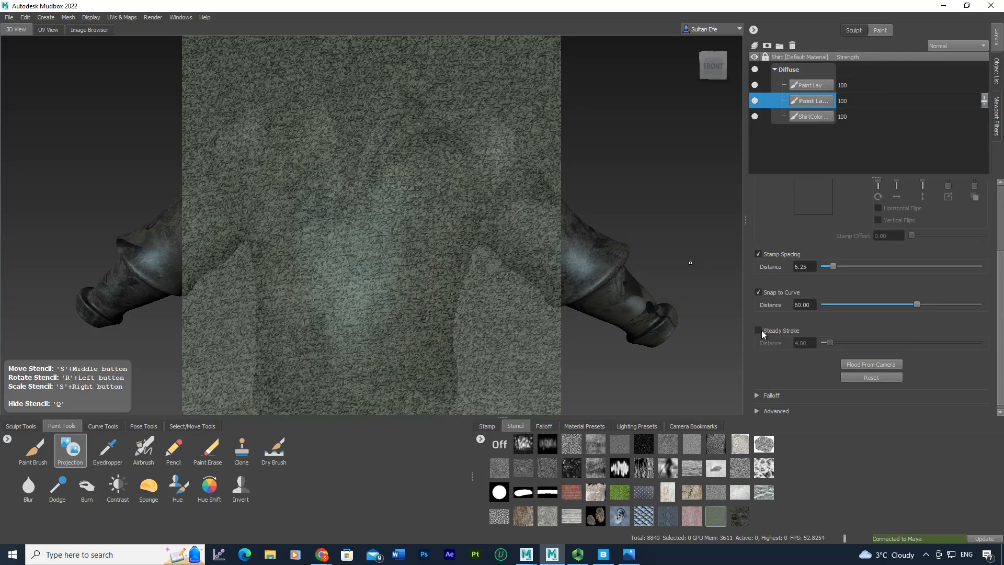
{"action": "left_click_drag", "start_coordinate": [472, 175], "coordinate": [422, 178], "text": "alt"}
{"action": "key", "text": "q"}
{"action": "key", "text": "q"}
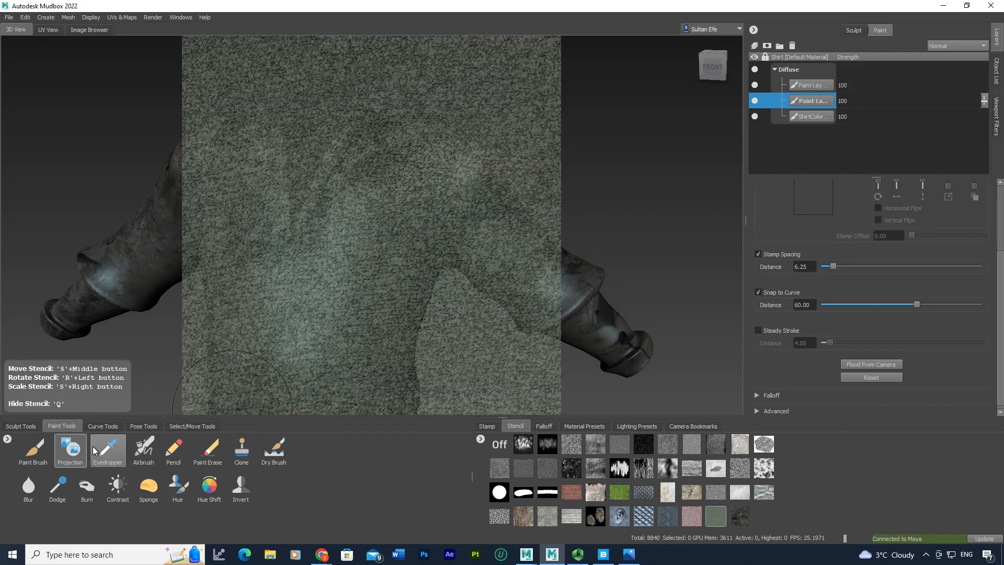
{"action": "scroll", "coordinate": [923, 287], "scroll_direction": "up", "scroll_amount": 3}
{"action": "left_click_drag", "start_coordinate": [927, 224], "coordinate": [946, 223]}
{"action": "left_click_drag", "start_coordinate": [479, 211], "coordinate": [640, 238], "text": "alt"}
{"action": "left_click", "coordinate": [888, 235]}
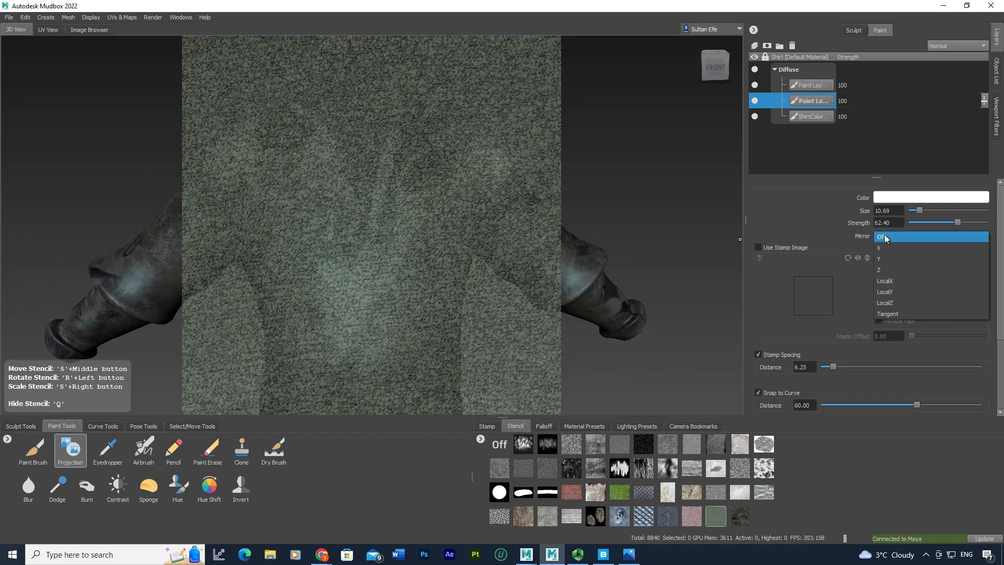
{"action": "left_click", "coordinate": [888, 245]}
Project the green fabric over the shirt's front, shoulders and back with mirroring, and turn off the stencil.
{"action": "key", "text": "q"}
{"action": "mouse_move", "coordinate": [429, 180]}
{"action": "left_mouse_down"}
{"action": "mouse_move", "coordinate": [429, 120]}
{"action": "mouse_move", "coordinate": [395, 162]}
{"action": "mouse_move", "coordinate": [398, 194]}
{"action": "mouse_move", "coordinate": [475, 143]}
{"action": "mouse_move", "coordinate": [465, 138]}
{"action": "mouse_move", "coordinate": [387, 206]}
{"action": "mouse_move", "coordinate": [405, 243]}
{"action": "mouse_move", "coordinate": [443, 202]}
{"action": "mouse_move", "coordinate": [439, 175]}
{"action": "mouse_move", "coordinate": [417, 173]}
{"action": "left_mouse_up"}
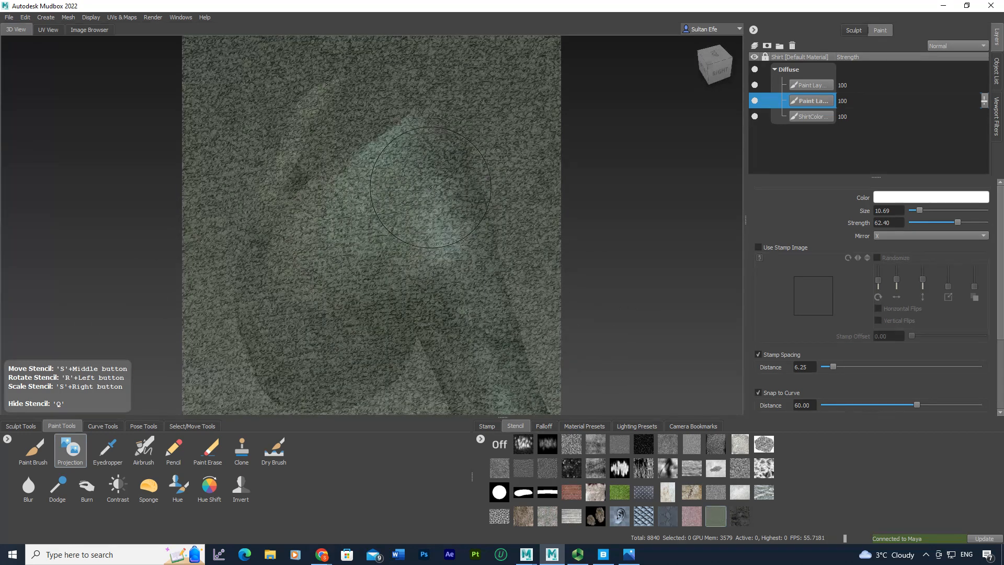
{"action": "mouse_move", "coordinate": [417, 173]}
{"action": "left_mouse_down", "text": "alt"}
{"action": "mouse_move", "coordinate": [366, 147]}
{"action": "mouse_move", "coordinate": [370, 180]}
{"action": "mouse_move", "coordinate": [352, 186]}
{"action": "mouse_move", "coordinate": [331, 173]}
{"action": "mouse_move", "coordinate": [383, 151]}
{"action": "mouse_move", "coordinate": [372, 101]}
{"action": "mouse_move", "coordinate": [401, 129]}
{"action": "left_mouse_up", "text": "alt"}
{"action": "left_click_drag", "start_coordinate": [401, 129], "coordinate": [384, 137], "text": "alt"}
{"action": "mouse_move", "coordinate": [386, 138]}
{"action": "left_mouse_down"}
{"action": "mouse_move", "coordinate": [384, 147]}
{"action": "mouse_move", "coordinate": [410, 113]}
{"action": "mouse_move", "coordinate": [385, 95]}
{"action": "mouse_move", "coordinate": [388, 186]}
{"action": "left_mouse_up"}
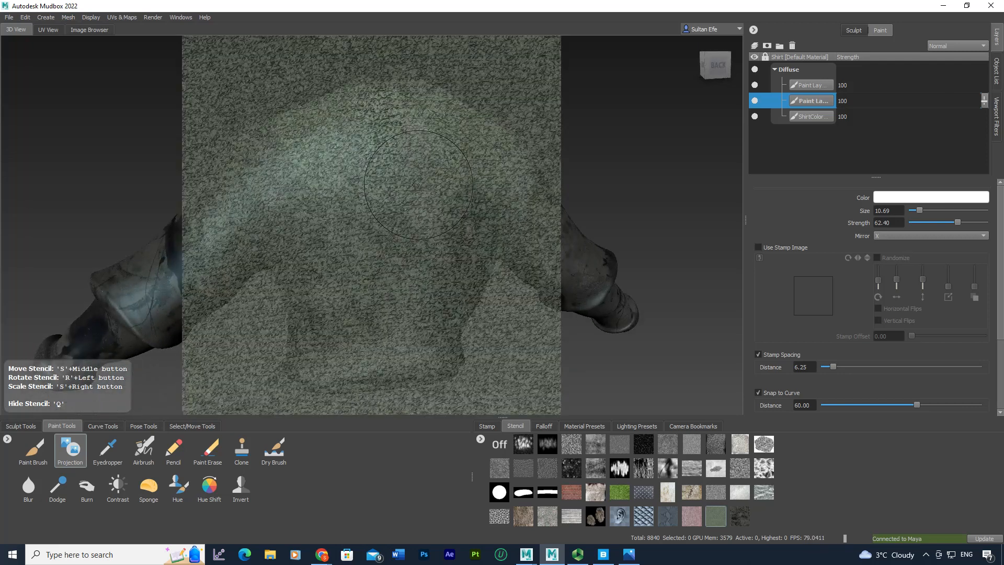
{"action": "middle_click_drag", "start_coordinate": [395, 184], "coordinate": [353, 173], "text": "alt"}
{"action": "mouse_move", "coordinate": [378, 174]}
{"action": "left_mouse_down"}
{"action": "mouse_move", "coordinate": [371, 145]}
{"action": "mouse_move", "coordinate": [366, 246]}
{"action": "mouse_move", "coordinate": [418, 188]}
{"action": "mouse_move", "coordinate": [444, 199]}
{"action": "mouse_move", "coordinate": [349, 277]}
{"action": "mouse_move", "coordinate": [335, 184]}
{"action": "mouse_move", "coordinate": [362, 262]}
{"action": "left_mouse_up"}
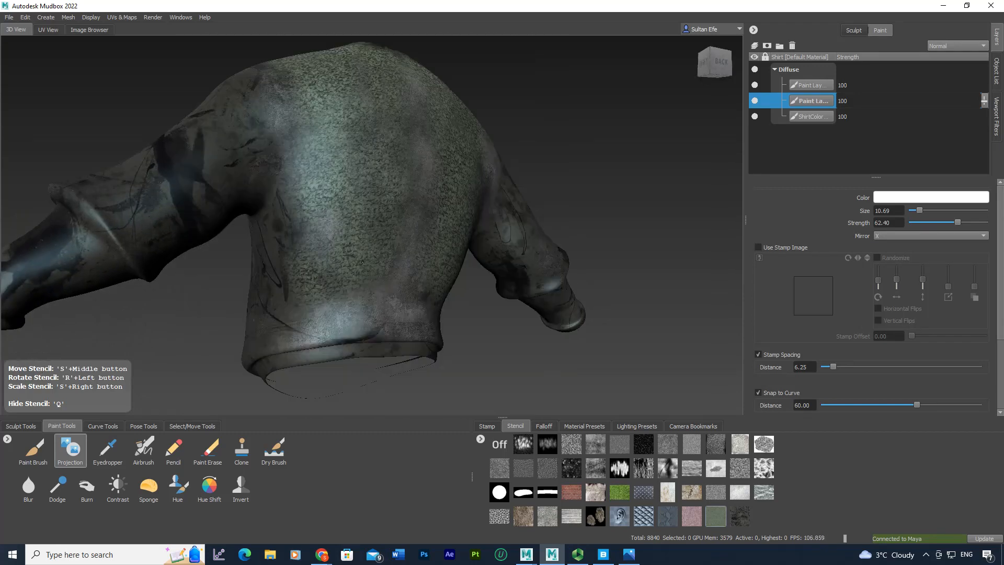
{"action": "mouse_move", "coordinate": [394, 307]}
{"action": "left_mouse_down", "text": "alt"}
{"action": "mouse_move", "coordinate": [345, 268]}
{"action": "mouse_move", "coordinate": [351, 311]}
{"action": "mouse_move", "coordinate": [392, 324]}
{"action": "mouse_move", "coordinate": [400, 275]}
{"action": "mouse_move", "coordinate": [334, 180]}
{"action": "mouse_move", "coordinate": [352, 159]}
{"action": "mouse_move", "coordinate": [330, 170]}
{"action": "mouse_move", "coordinate": [412, 304]}
{"action": "mouse_move", "coordinate": [426, 174]}
{"action": "mouse_move", "coordinate": [456, 167]}
{"action": "left_mouse_up", "text": "alt"}
{"action": "left_click", "coordinate": [500, 444]}
{"action": "left_click_drag", "start_coordinate": [554, 215], "coordinate": [713, 213], "text": "alt"}
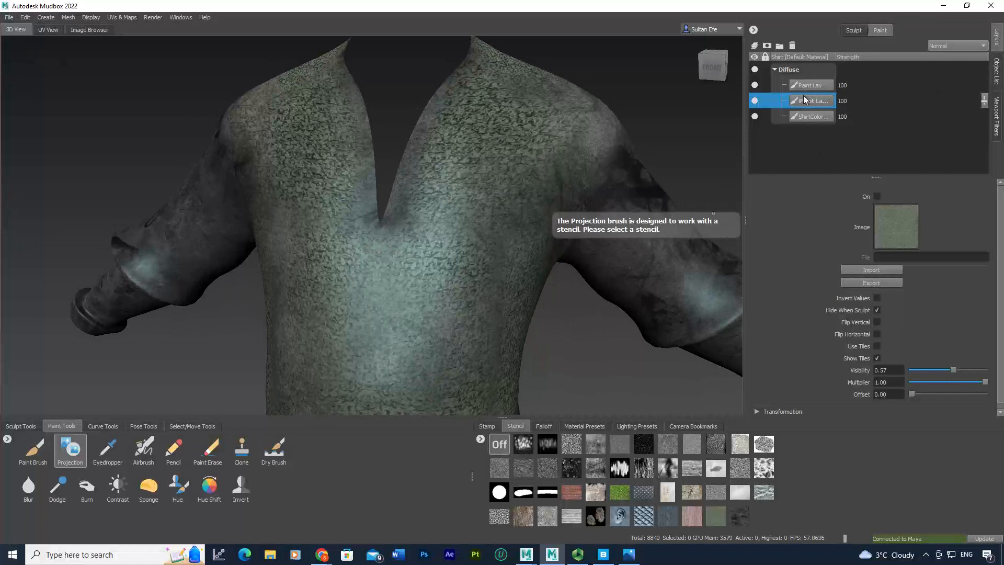
Toggle the grunge layer's visibility and try the Linear Dodge (Add) and Soft Light blend modes on the fabric layer.
{"action": "left_click", "coordinate": [753, 86]}
{"action": "left_click", "coordinate": [753, 87]}
{"action": "left_click", "coordinate": [957, 45]}
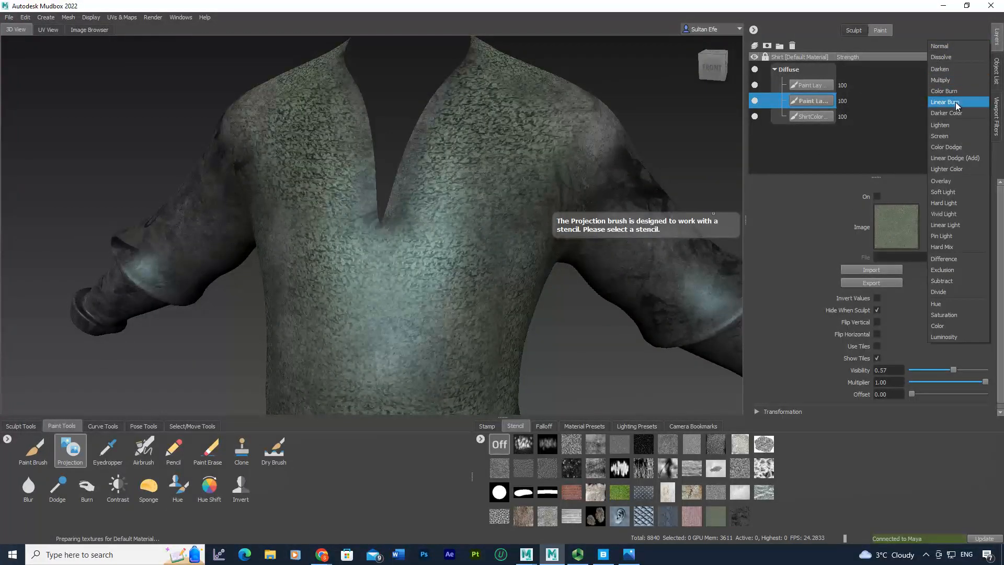
{"action": "left_click", "coordinate": [970, 158]}
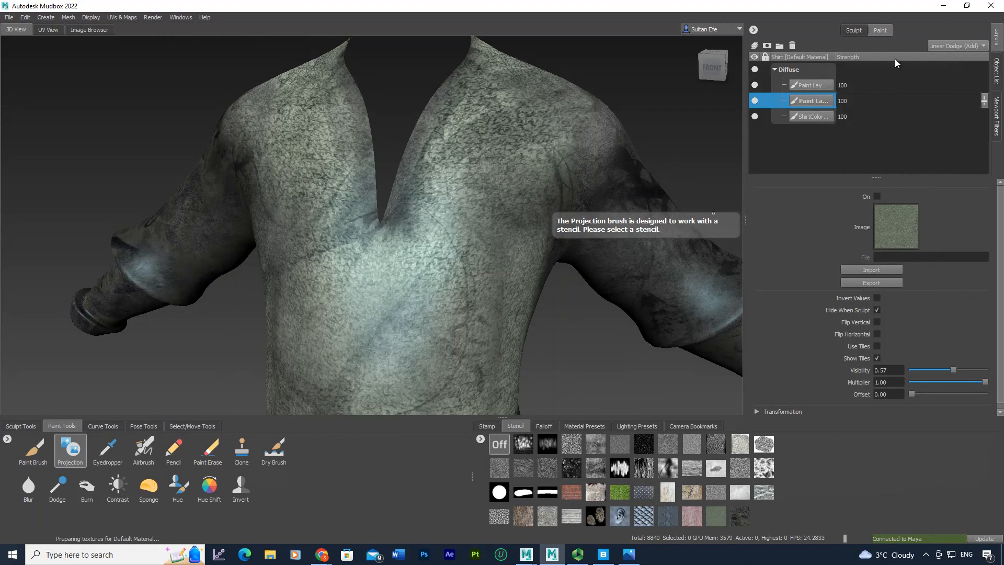
{"action": "left_click", "coordinate": [940, 45]}
{"action": "left_click", "coordinate": [958, 152]}
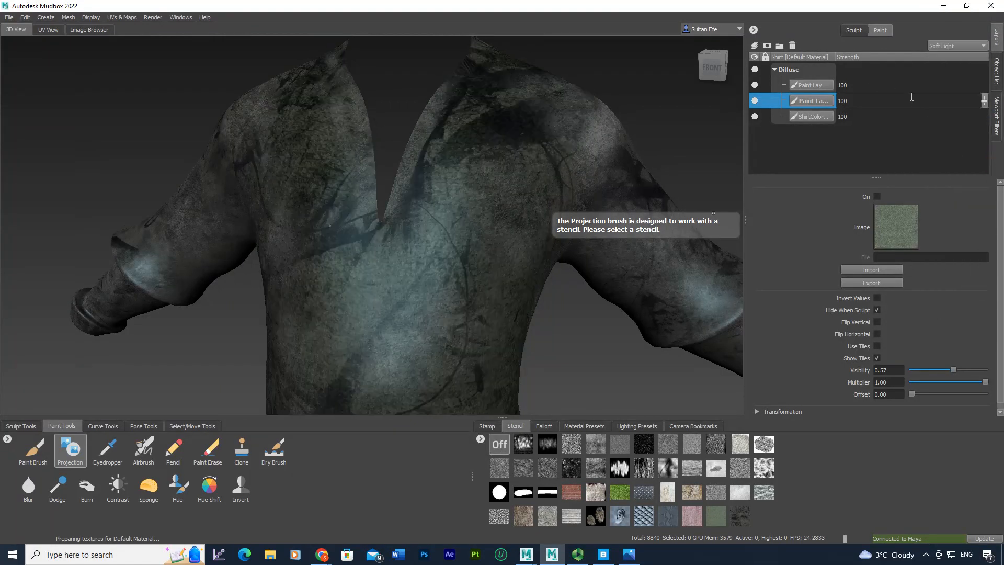
Set the fabric layer's blend mode to Screen and inspect the shirt front.
{"action": "left_click", "coordinate": [940, 45]}
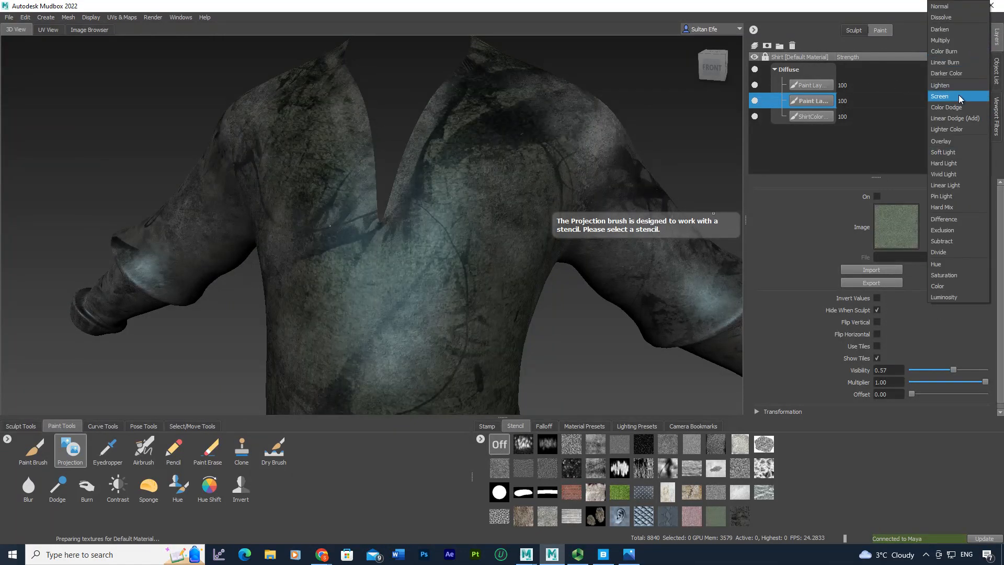
{"action": "left_click", "coordinate": [959, 95]}
{"action": "mouse_move", "coordinate": [484, 167]}
{"action": "left_mouse_down", "text": "alt"}
{"action": "mouse_move", "coordinate": [334, 170]}
{"action": "mouse_move", "coordinate": [389, 175]}
{"action": "mouse_move", "coordinate": [459, 160]}
{"action": "left_mouse_up", "text": "alt"}
{"action": "right_click_drag", "start_coordinate": [459, 160], "coordinate": [361, 175], "text": "alt"}
{"action": "mouse_move", "coordinate": [360, 175]}
{"action": "left_mouse_down", "text": "alt"}
{"action": "mouse_move", "coordinate": [460, 180]}
{"action": "mouse_move", "coordinate": [351, 183]}
{"action": "left_mouse_up", "text": "alt"}
{"action": "right_click_drag", "start_coordinate": [350, 183], "coordinate": [371, 185], "text": "alt"}
{"action": "mouse_move", "coordinate": [371, 186]}
{"action": "left_mouse_down", "text": "alt"}
{"action": "mouse_move", "coordinate": [382, 191]}
{"action": "mouse_move", "coordinate": [369, 193]}
{"action": "left_mouse_up", "text": "alt"}
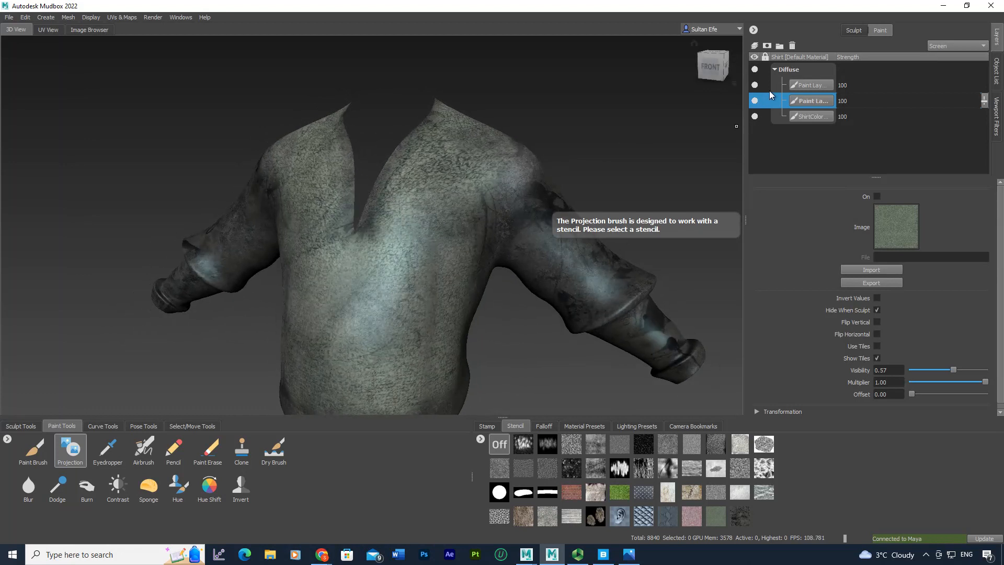
Create Paint Layer 3 at size 2048 in the Bump Map channel and hide the Diffuse channel.
{"action": "left_click", "coordinate": [774, 69]}
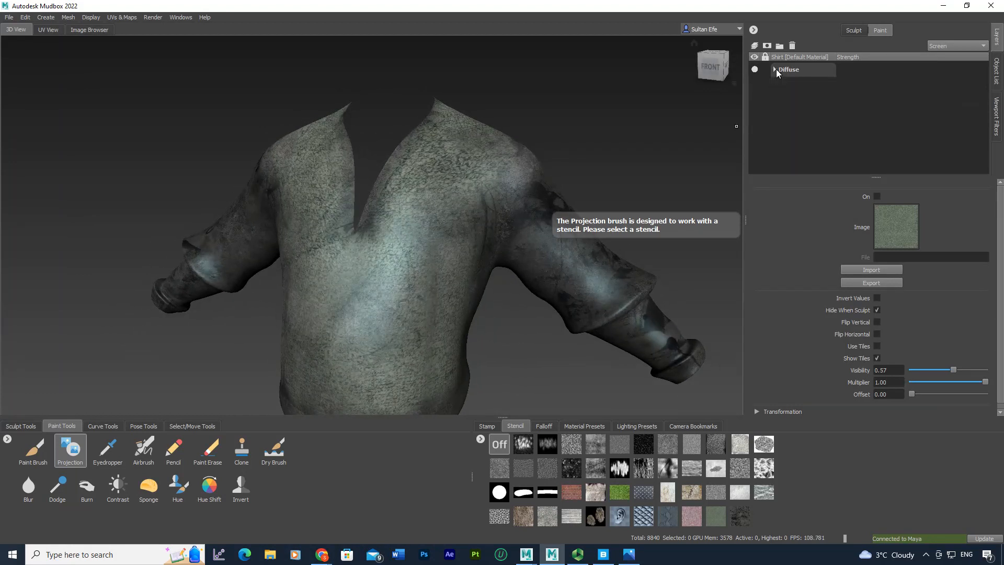
{"action": "left_click", "coordinate": [754, 46]}
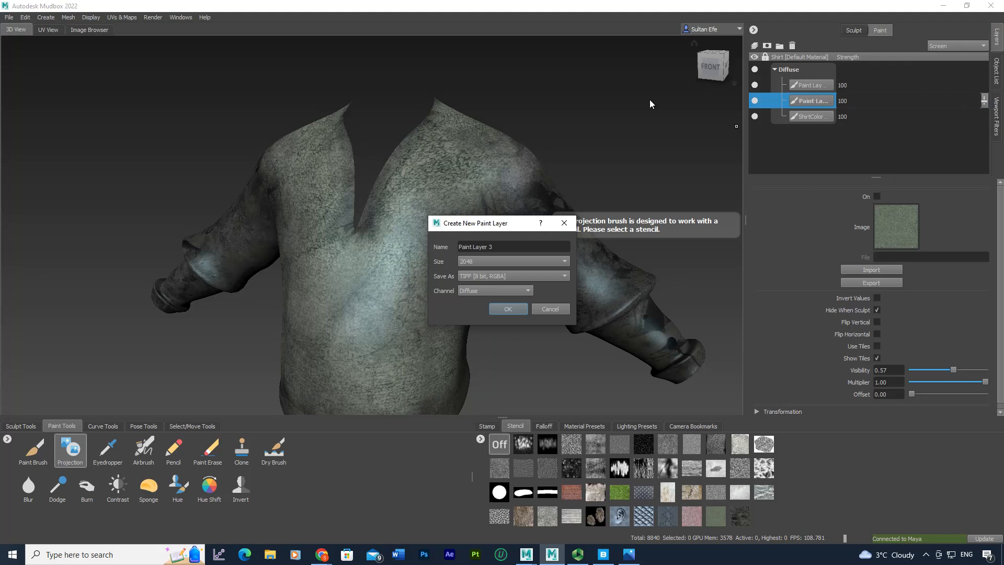
{"action": "left_click", "coordinate": [487, 290]}
{"action": "left_click", "coordinate": [486, 356]}
{"action": "left_click", "coordinate": [501, 309]}
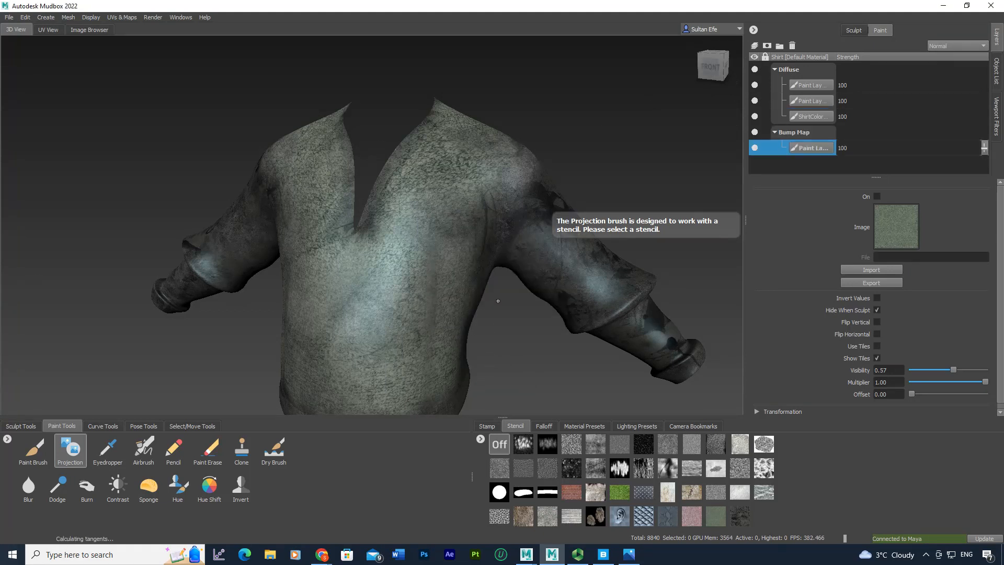
{"action": "left_click", "coordinate": [754, 69]}
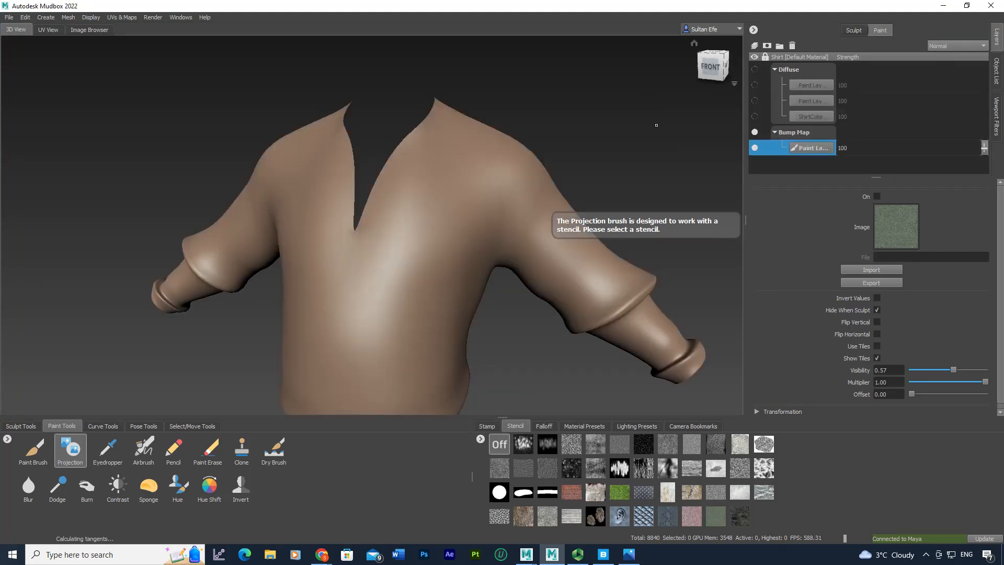
Set the Paint Brush size to 2.90 and try a mirrored bump stroke beside the neckline.
{"action": "left_click", "coordinate": [32, 456]}
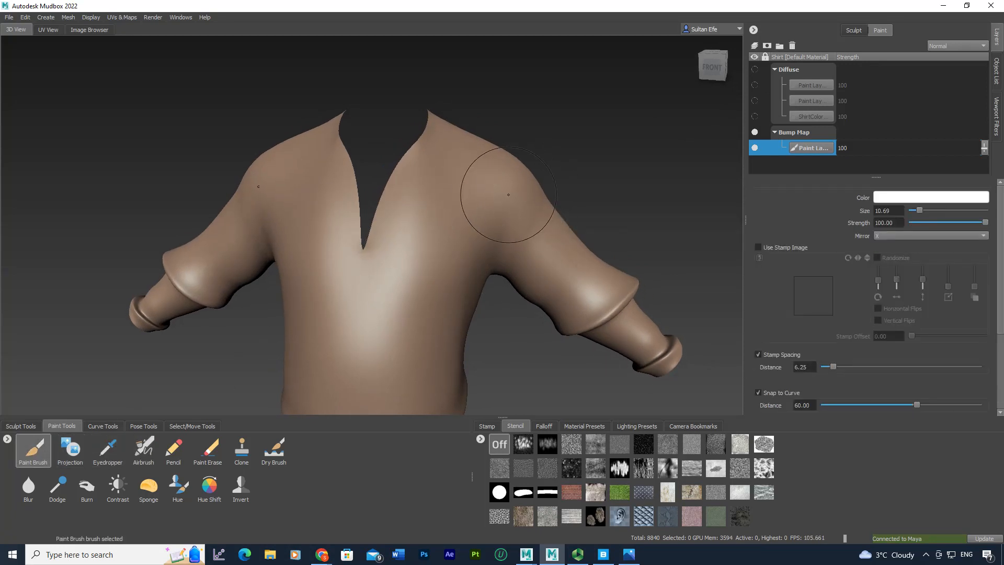
{"action": "middle_click_drag", "start_coordinate": [516, 190], "coordinate": [495, 216], "text": "alt"}
{"action": "right_click_drag", "start_coordinate": [455, 191], "coordinate": [457, 210], "text": "alt"}
{"action": "key", "text": "b"}
{"action": "left_click_drag", "start_coordinate": [457, 208], "coordinate": [429, 212]}
{"action": "middle_click_drag", "start_coordinate": [434, 213], "coordinate": [444, 203], "text": "alt"}
{"action": "right_click_drag", "start_coordinate": [444, 203], "coordinate": [434, 212], "text": "alt"}
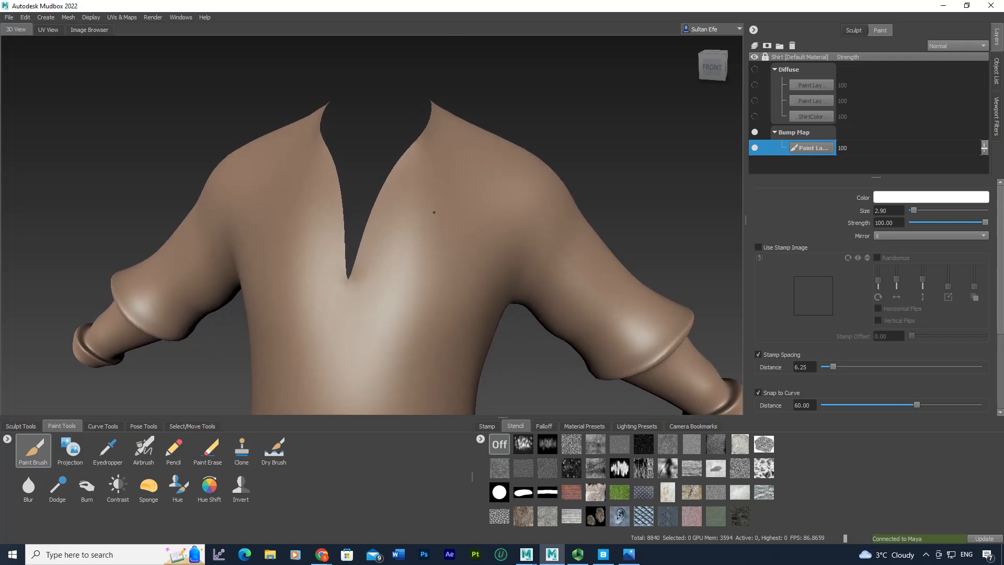
{"action": "middle_click_drag", "start_coordinate": [434, 212], "coordinate": [428, 225], "text": "alt"}
{"action": "left_click_drag", "start_coordinate": [411, 184], "coordinate": [401, 214]}
{"action": "key", "text": "ctrl+z"}
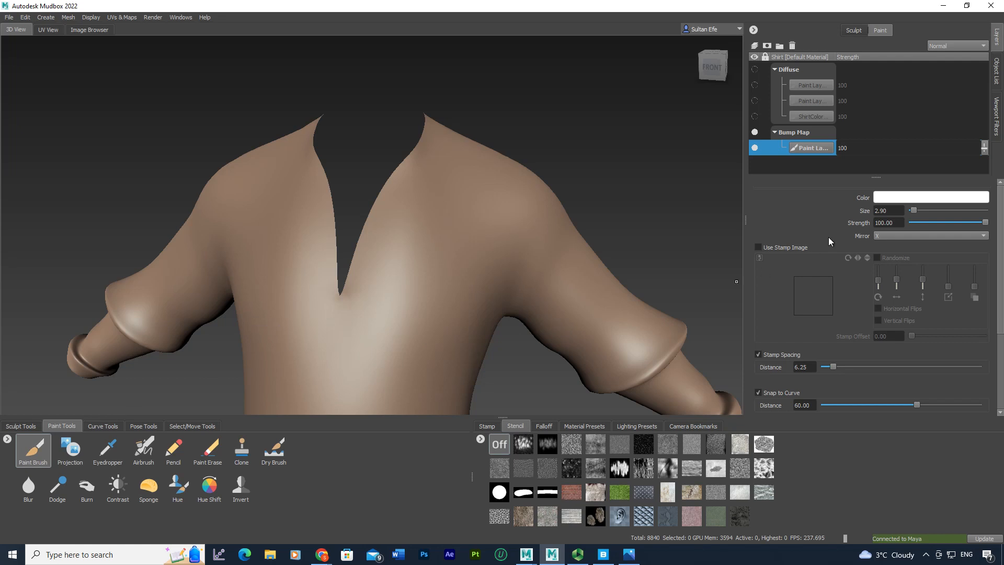
Change the brush colour to light grey and try a bump stroke along the neckline edge.
{"action": "left_click", "coordinate": [883, 197]}
{"action": "left_click_drag", "start_coordinate": [481, 268], "coordinate": [480, 259]}
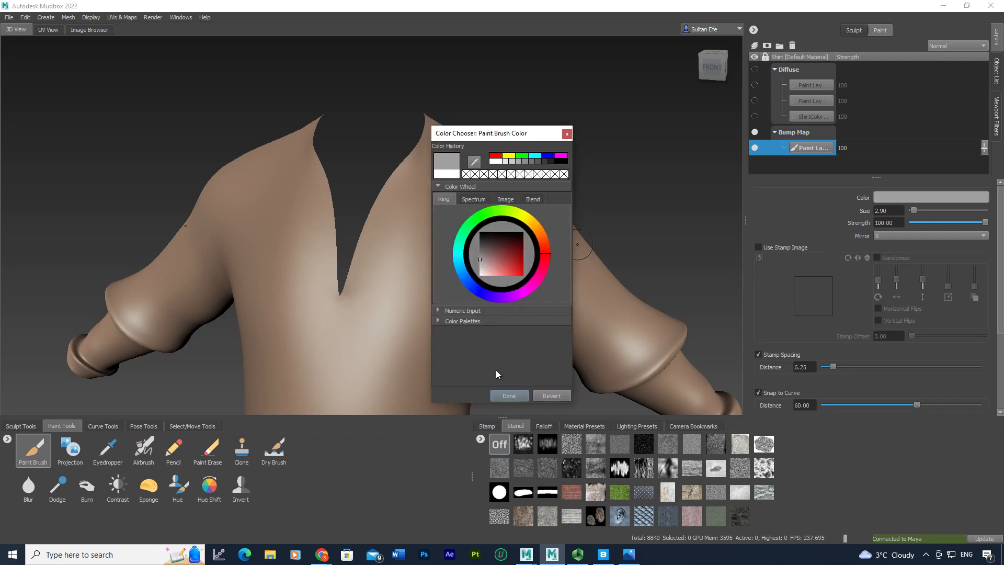
{"action": "left_click", "coordinate": [506, 396]}
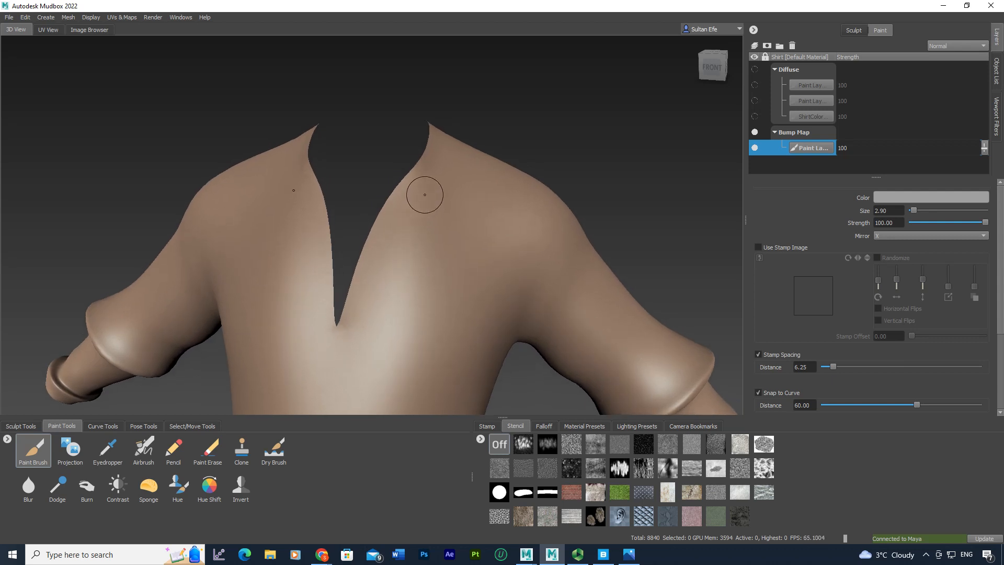
{"action": "left_click_drag", "start_coordinate": [394, 215], "coordinate": [360, 323]}
{"action": "key", "text": "ctrl+z"}
Enable Steady Stroke for the Paint Brush and try a bump line from the shoulder down to the armpit.
{"action": "middle_click_drag", "start_coordinate": [476, 286], "coordinate": [458, 256], "text": "alt"}
{"action": "left_click_drag", "start_coordinate": [458, 256], "coordinate": [212, 427], "text": "alt"}
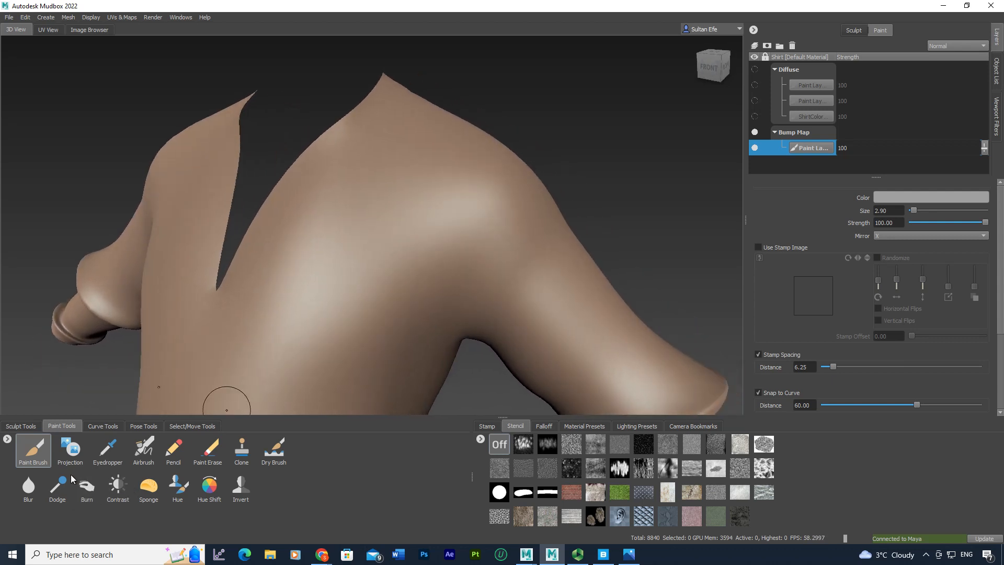
{"action": "scroll", "coordinate": [911, 291], "scroll_direction": "down", "scroll_amount": 5}
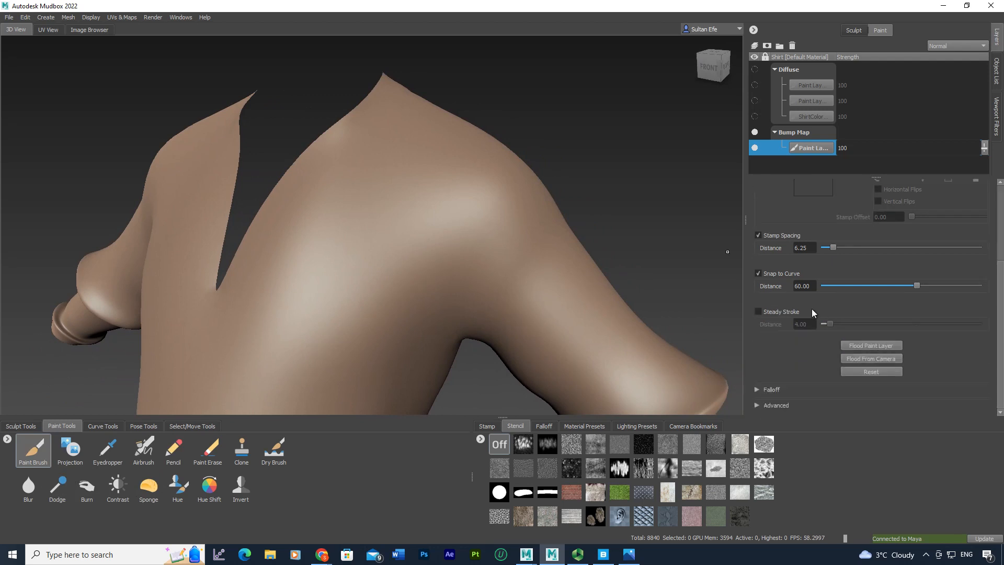
{"action": "left_click_drag", "start_coordinate": [462, 249], "coordinate": [480, 170], "text": "alt"}
{"action": "left_click_drag", "start_coordinate": [443, 197], "coordinate": [435, 311]}
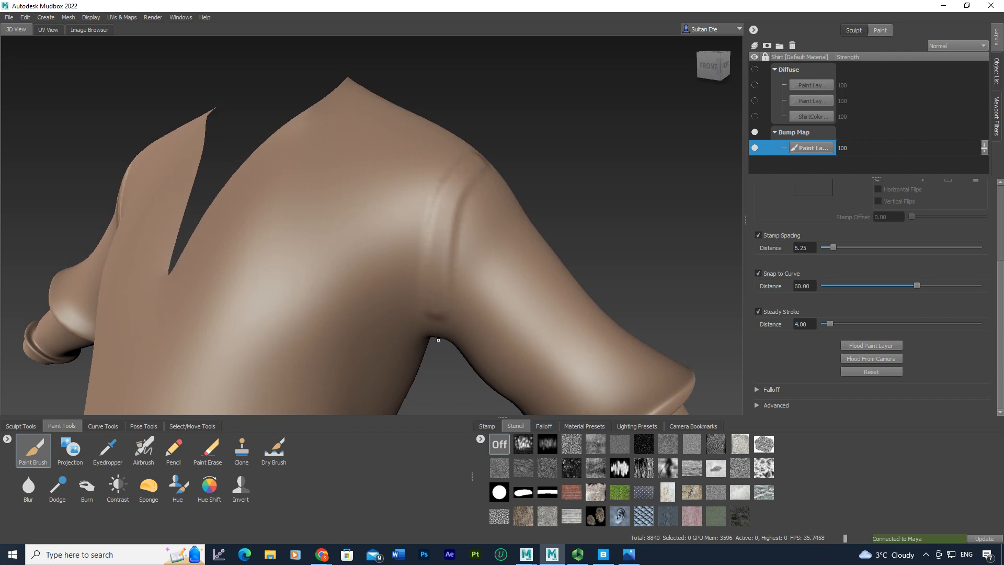
{"action": "key", "text": "ctrl+z"}
Paint a raised bump seam around the armhole, from the shoulder down to the armpit and round the back.
{"action": "middle_click_drag", "start_coordinate": [455, 232], "coordinate": [425, 262], "text": "alt"}
{"action": "scroll", "coordinate": [421, 259], "scroll_direction": "up", "scroll_amount": 2}
{"action": "left_click_drag", "start_coordinate": [438, 230], "coordinate": [432, 227]}
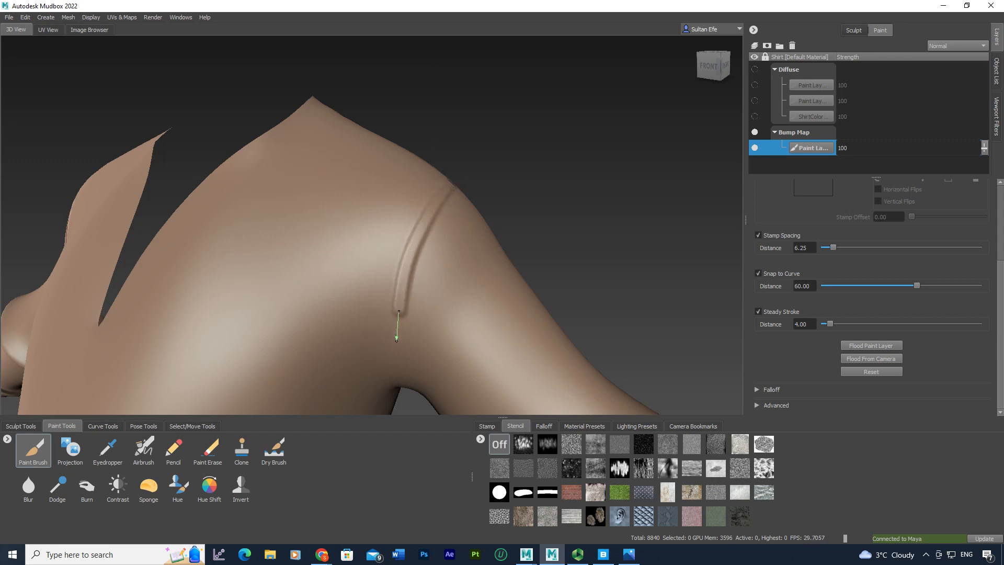
{"action": "left_click_drag", "start_coordinate": [422, 384], "coordinate": [315, 259], "text": "alt"}
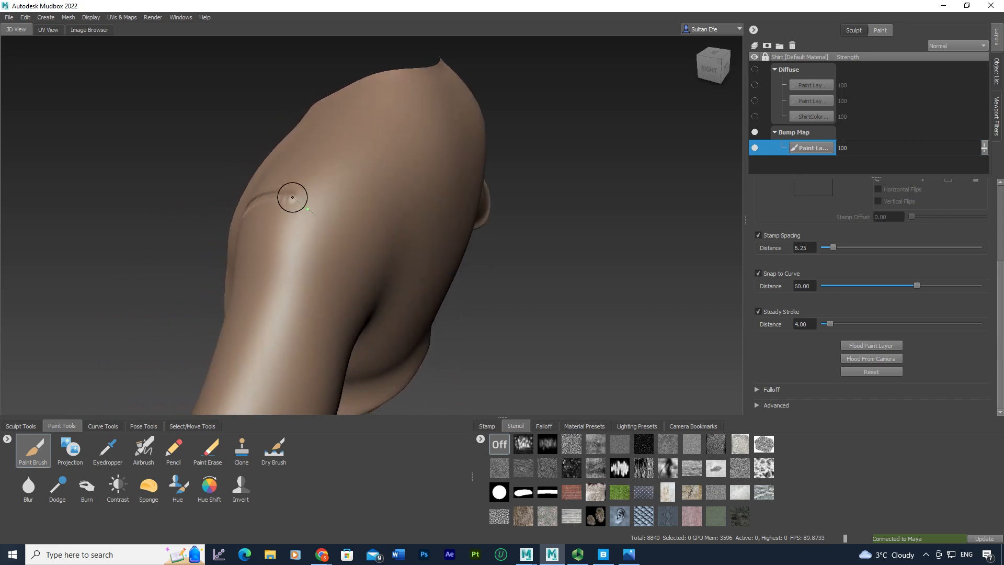
{"action": "left_click_drag", "start_coordinate": [330, 225], "coordinate": [335, 225]}
{"action": "mouse_move", "coordinate": [335, 225]}
{"action": "left_mouse_down", "text": "alt"}
{"action": "mouse_move", "coordinate": [298, 222]}
{"action": "mouse_move", "coordinate": [276, 202]}
{"action": "left_mouse_up", "text": "alt"}
{"action": "mouse_move", "coordinate": [341, 286]}
{"action": "left_mouse_down", "text": "alt"}
{"action": "mouse_move", "coordinate": [313, 220]}
{"action": "mouse_move", "coordinate": [315, 298]}
{"action": "mouse_move", "coordinate": [301, 345]}
{"action": "left_mouse_up", "text": "alt"}
{"action": "mouse_move", "coordinate": [306, 297]}
{"action": "left_mouse_down", "text": "alt"}
{"action": "mouse_move", "coordinate": [356, 226]}
{"action": "mouse_move", "coordinate": [338, 260]}
{"action": "mouse_move", "coordinate": [326, 248]}
{"action": "mouse_move", "coordinate": [327, 212]}
{"action": "mouse_move", "coordinate": [363, 245]}
{"action": "mouse_move", "coordinate": [336, 273]}
{"action": "mouse_move", "coordinate": [432, 303]}
{"action": "mouse_move", "coordinate": [347, 253]}
{"action": "mouse_move", "coordinate": [310, 253]}
{"action": "mouse_move", "coordinate": [381, 193]}
{"action": "left_mouse_up", "text": "alt"}
Blur the overlap on top of the shoulder where the armhole seam strokes meet.
{"action": "key", "text": "l"}
{"action": "key", "text": "l"}
{"action": "key", "text": "l"}
{"action": "key", "text": "l"}
{"action": "key", "text": "l"}
{"action": "key", "text": "l"}
{"action": "key", "text": "l"}
{"action": "key", "text": "l"}
{"action": "key", "text": "l"}
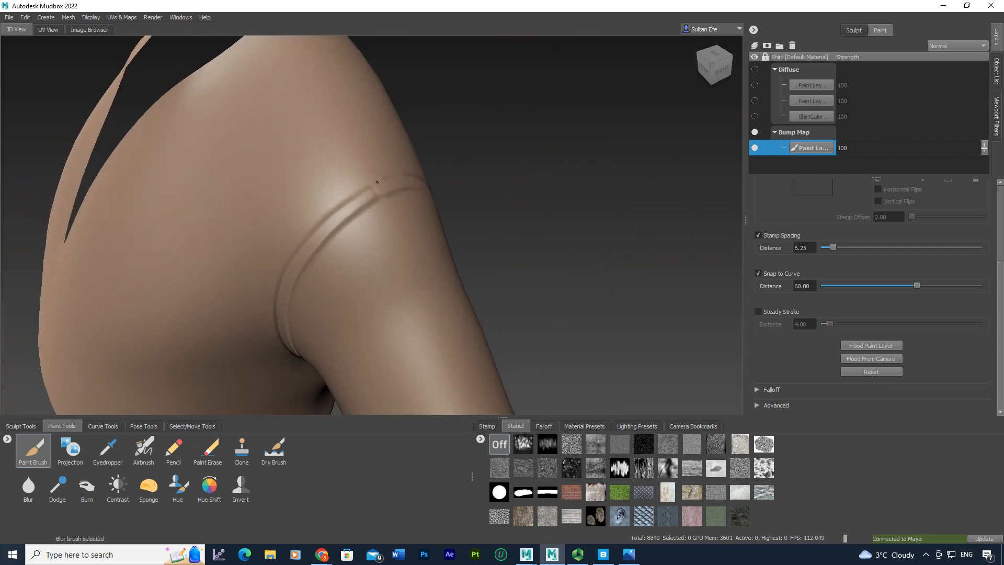
{"action": "key", "text": "l"}
{"action": "key", "text": "l"}
{"action": "key", "text": "l"}
Paint a straight bump seam along the shoulder from the neck point to the armhole seam and soften it with the Blur brush.
{"action": "mouse_move", "coordinate": [372, 192]}
{"action": "left_mouse_down", "text": "alt"}
{"action": "mouse_move", "coordinate": [379, 215]}
{"action": "mouse_move", "coordinate": [334, 211]}
{"action": "mouse_move", "coordinate": [320, 164]}
{"action": "left_mouse_up", "text": "alt"}
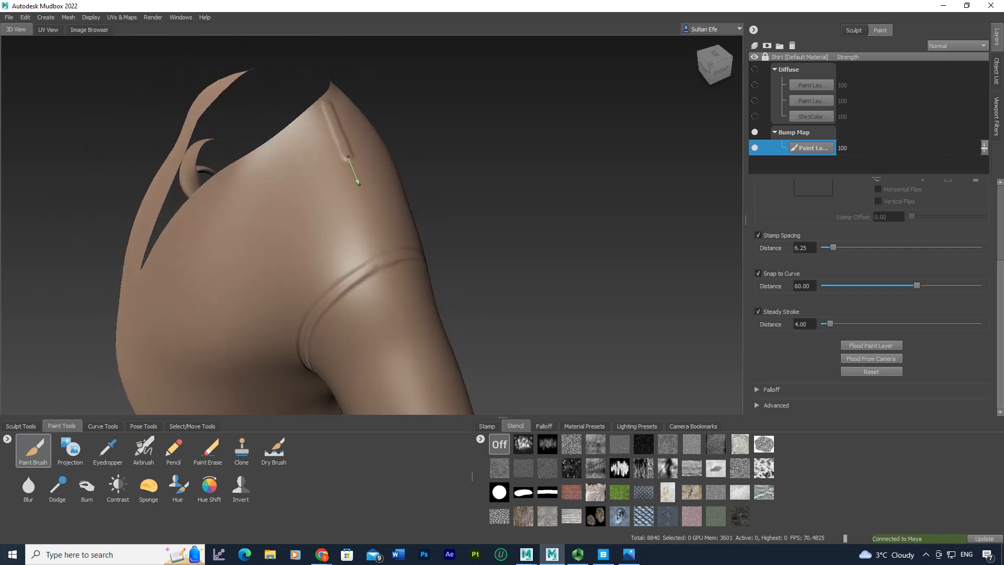
{"action": "left_click_drag", "start_coordinate": [372, 228], "coordinate": [388, 277]}
{"action": "left_click_drag", "start_coordinate": [367, 218], "coordinate": [397, 193], "text": "alt"}
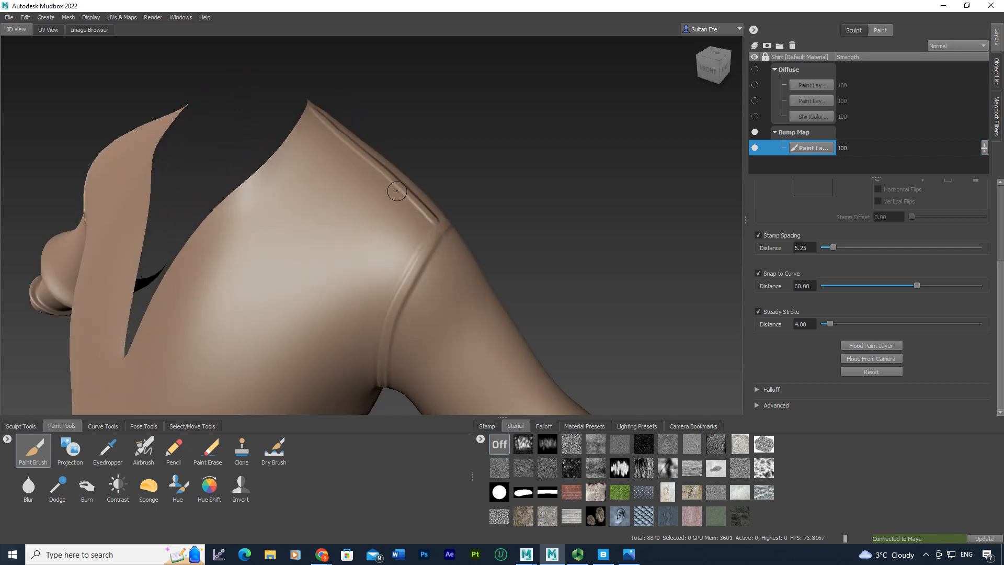
{"action": "middle_click_drag", "start_coordinate": [397, 193], "coordinate": [396, 210], "text": "alt"}
{"action": "left_click_drag", "start_coordinate": [411, 210], "coordinate": [410, 245], "text": "alt"}
{"action": "middle_click_drag", "start_coordinate": [411, 244], "coordinate": [366, 223], "text": "alt"}
{"action": "right_click_drag", "start_coordinate": [360, 224], "coordinate": [396, 234], "text": "alt"}
{"action": "middle_click_drag", "start_coordinate": [396, 234], "coordinate": [380, 214], "text": "alt"}
{"action": "left_click_drag", "start_coordinate": [364, 244], "coordinate": [353, 251], "text": "shift"}
{"action": "left_click_drag", "start_coordinate": [355, 251], "coordinate": [293, 146], "text": "alt"}
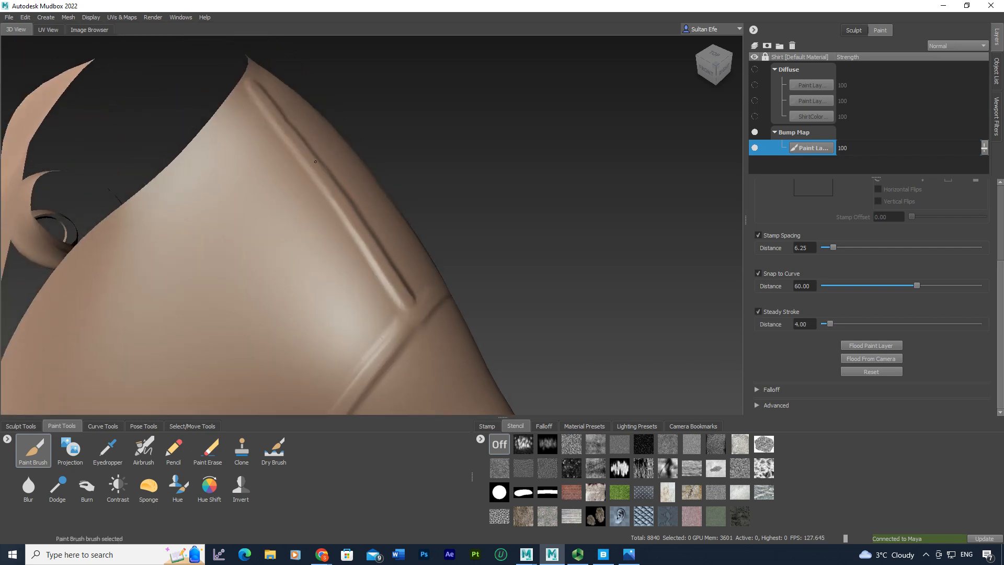
Add the image vdekfej_4K_Displacement to the stencil library.
{"action": "scroll", "coordinate": [358, 227], "scroll_direction": "down", "scroll_amount": 6}
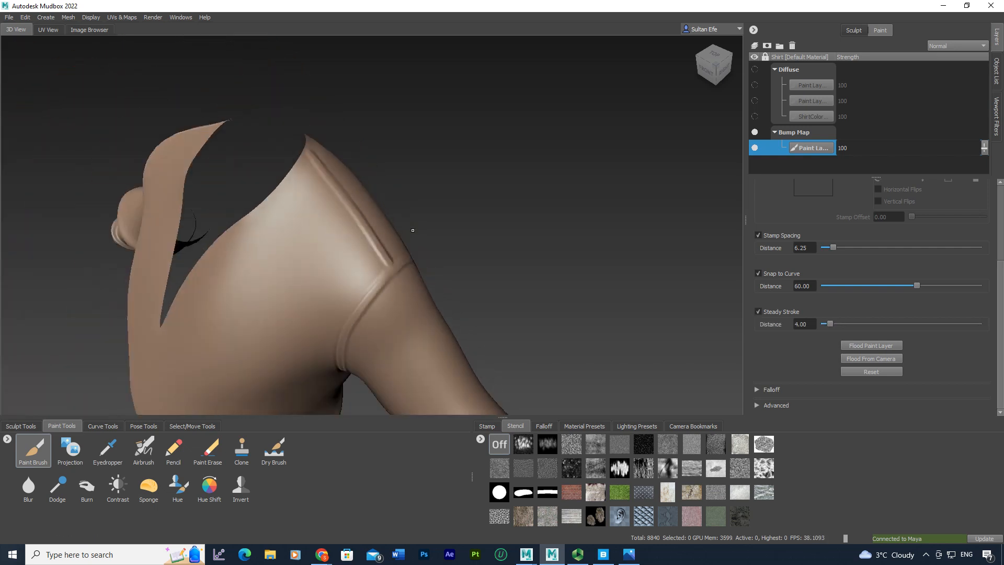
{"action": "middle_click_drag", "start_coordinate": [411, 230], "coordinate": [441, 154], "text": "alt"}
{"action": "scroll", "coordinate": [441, 154], "scroll_direction": "down", "scroll_amount": 3}
{"action": "left_click_drag", "start_coordinate": [441, 155], "coordinate": [390, 124], "text": "alt+shift"}
{"action": "left_click_drag", "start_coordinate": [412, 218], "coordinate": [430, 307], "text": "alt"}
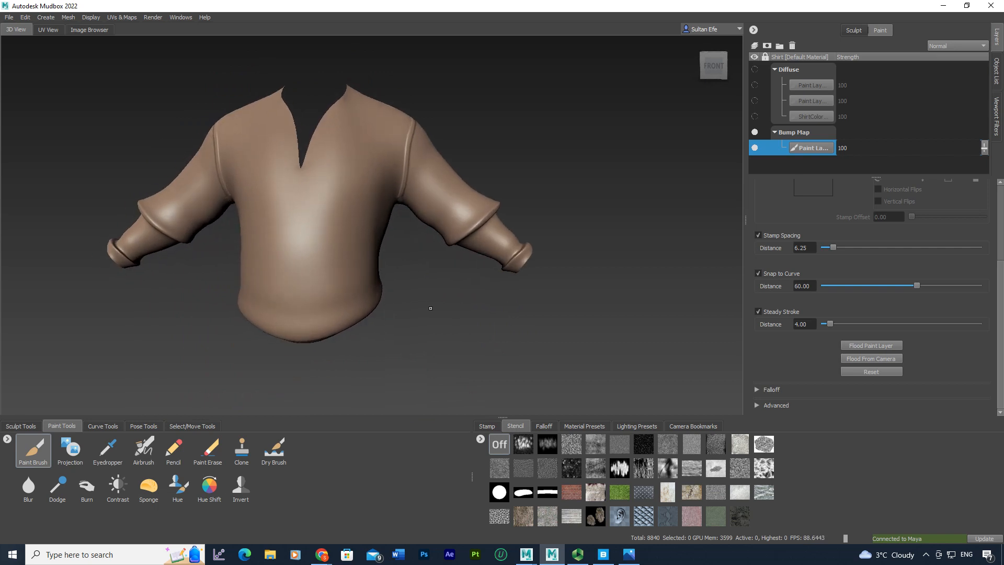
{"action": "left_click", "coordinate": [480, 439]}
{"action": "left_click", "coordinate": [500, 449]}
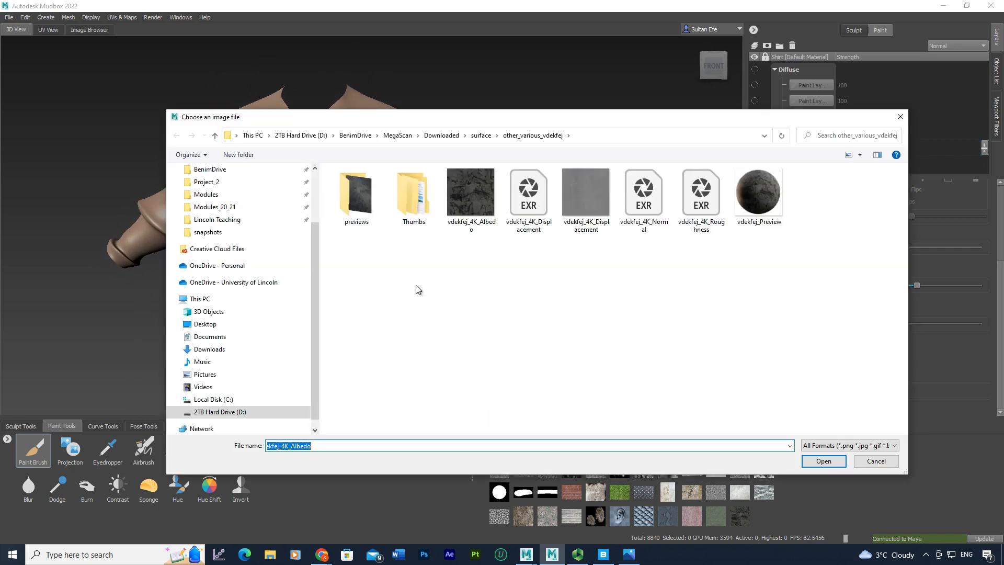
{"action": "double_click", "coordinate": [584, 207]}
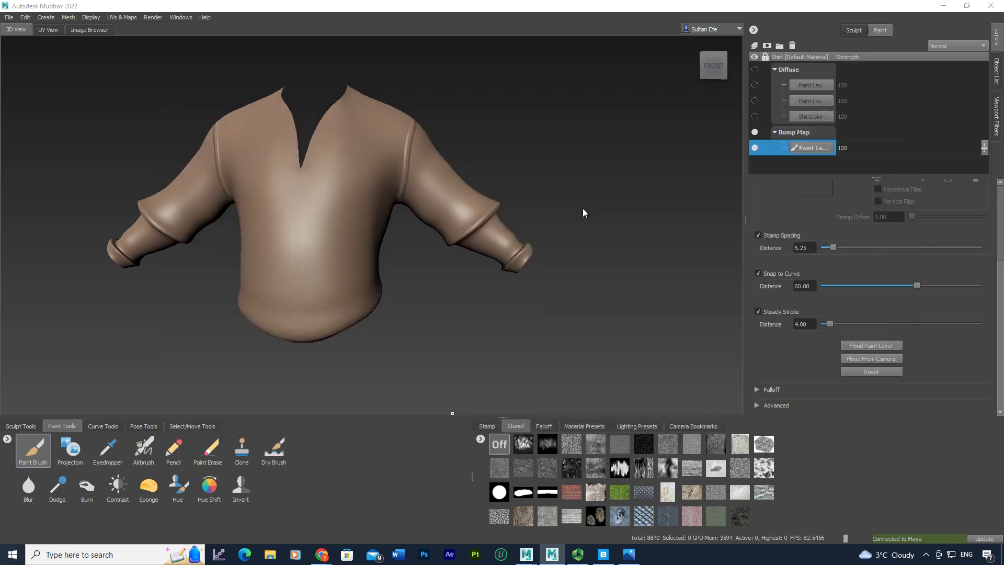
{"action": "left_click_drag", "start_coordinate": [466, 314], "coordinate": [462, 323], "text": "alt"}
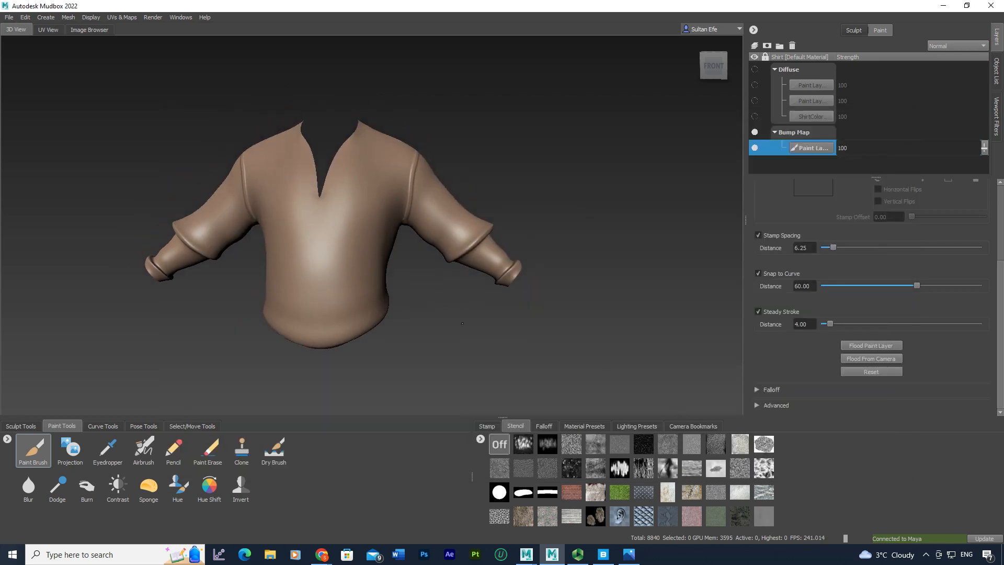
Create a second Bump Map paint layer and load the vdekfej_4K_Displacement stencil for the Projection brush.
{"action": "left_click", "coordinate": [756, 47]}
{"action": "left_click", "coordinate": [507, 309]}
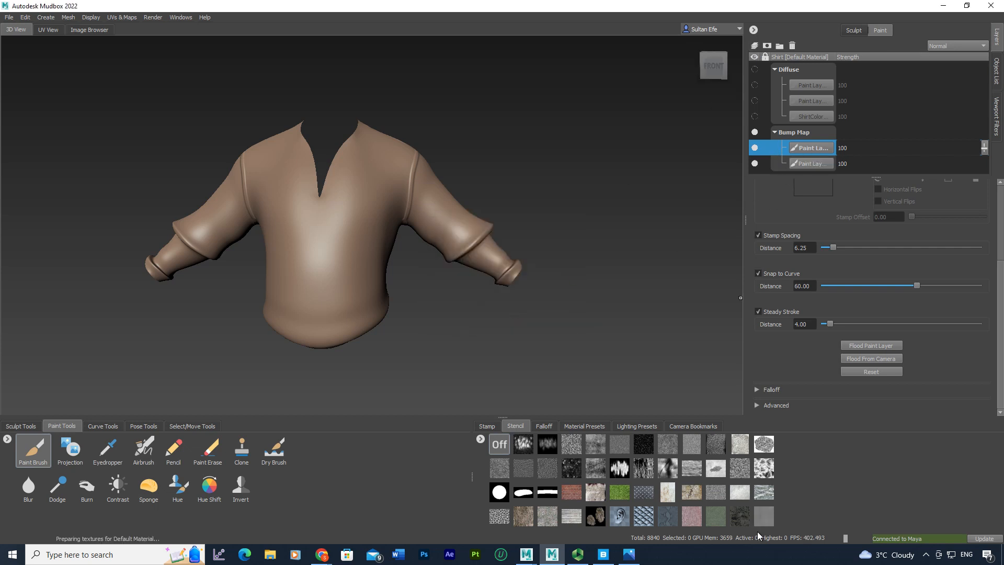
{"action": "left_click", "coordinate": [761, 515]}
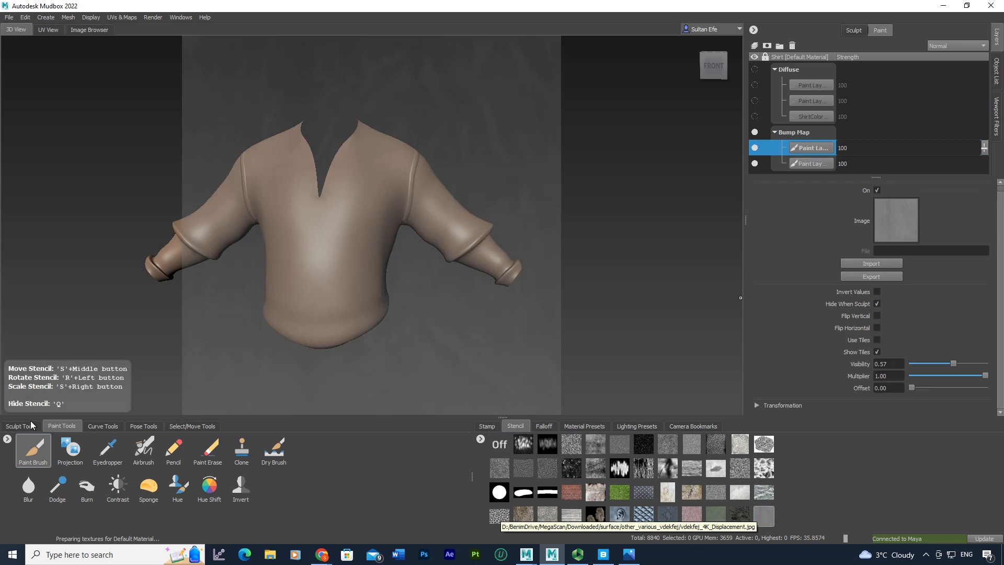
{"action": "left_click", "coordinate": [70, 448]}
Try projecting the displacement stencil onto the centre of the shirt's chest with mirroring on.
{"action": "middle_click_drag", "start_coordinate": [371, 245], "coordinate": [392, 239], "text": "alt"}
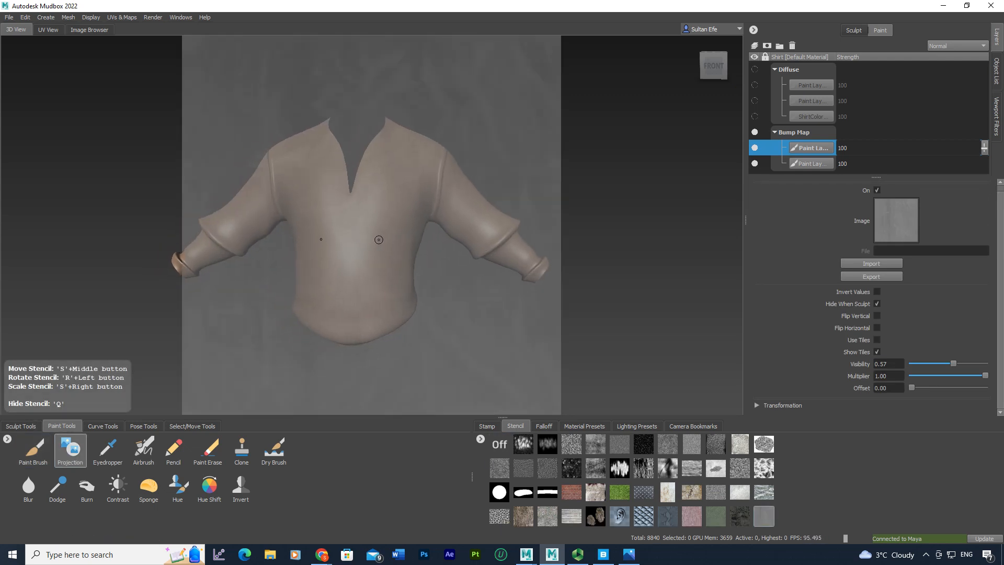
{"action": "left_click_drag", "start_coordinate": [361, 222], "coordinate": [391, 217]}
{"action": "middle_click_drag", "start_coordinate": [371, 223], "coordinate": [367, 224], "text": "alt"}
{"action": "key", "text": "q"}
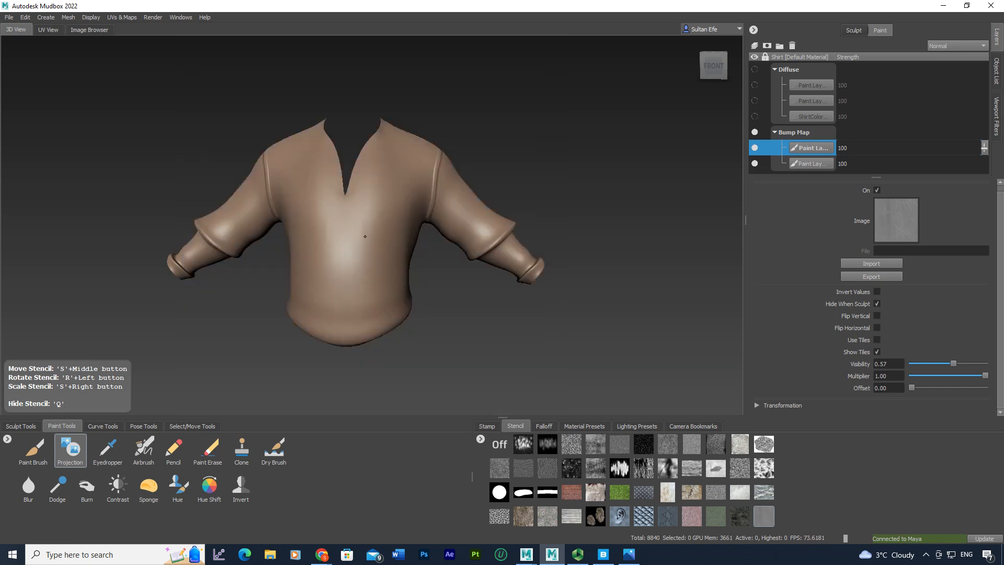
{"action": "left_click_drag", "start_coordinate": [374, 190], "coordinate": [370, 266]}
{"action": "key", "text": "q"}
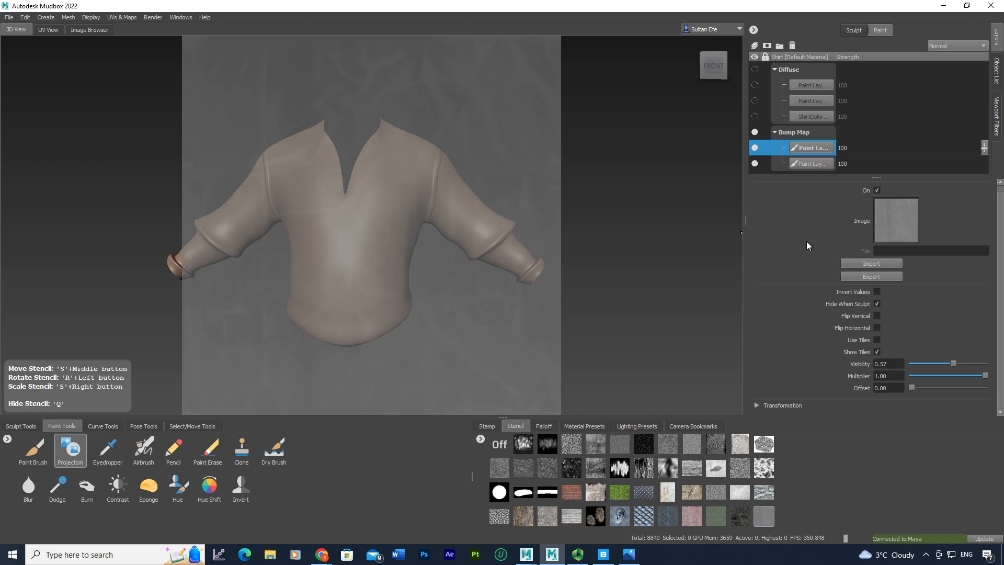
Set the Projection brush's strength to 100 and turn its mirroring off.
{"action": "left_click", "coordinate": [70, 449]}
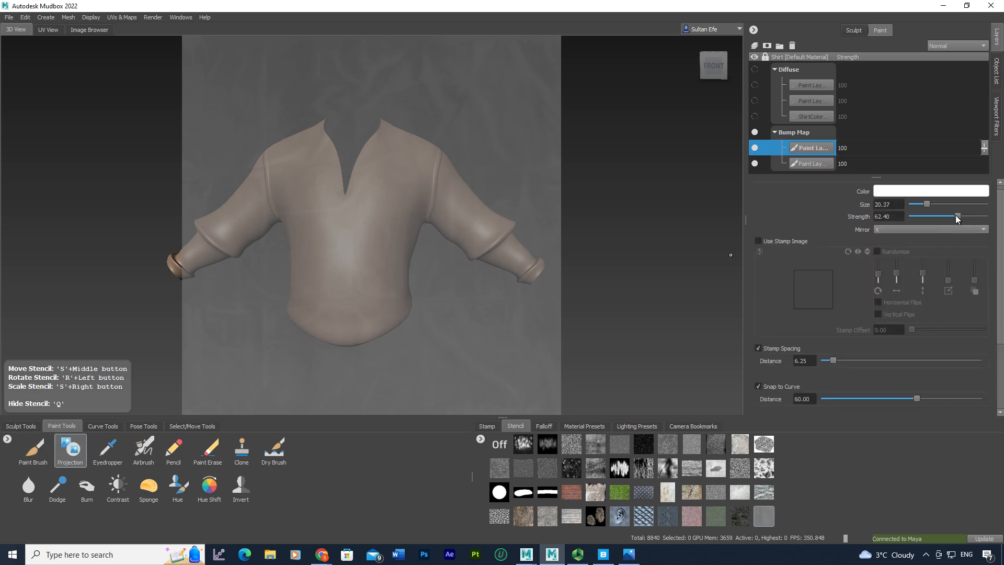
{"action": "left_click", "coordinate": [924, 229]}
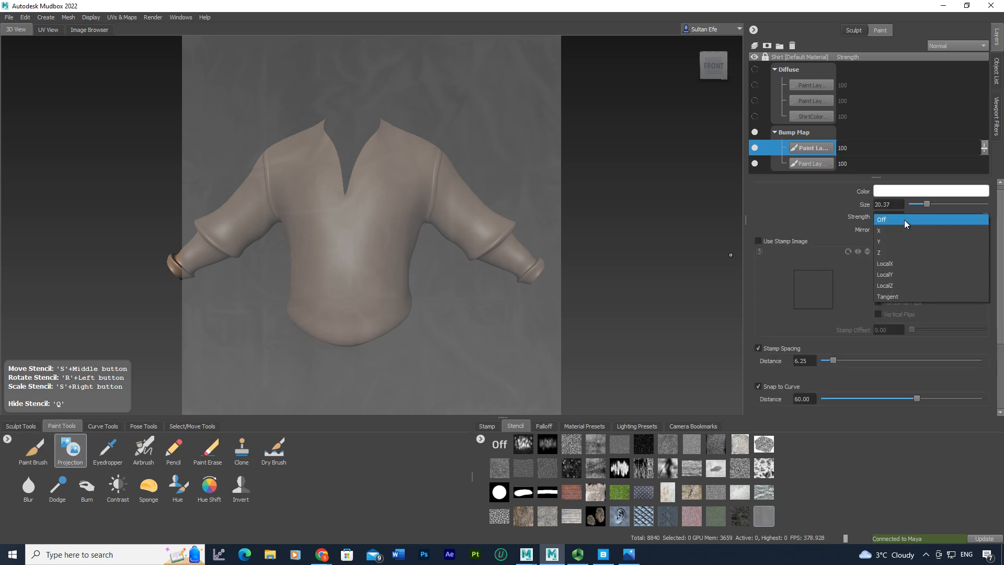
{"action": "left_click", "coordinate": [905, 220]}
{"action": "key", "text": "q"}
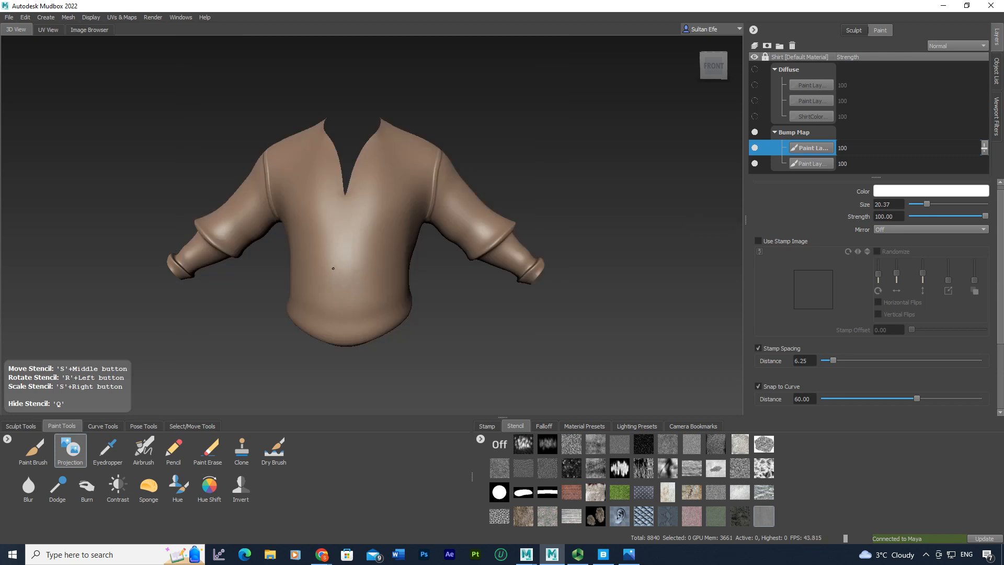
Project the displacement stencil over the shirt's front, from the lower torso up to the chest and shoulder.
{"action": "left_click_drag", "start_coordinate": [344, 326], "coordinate": [359, 316]}
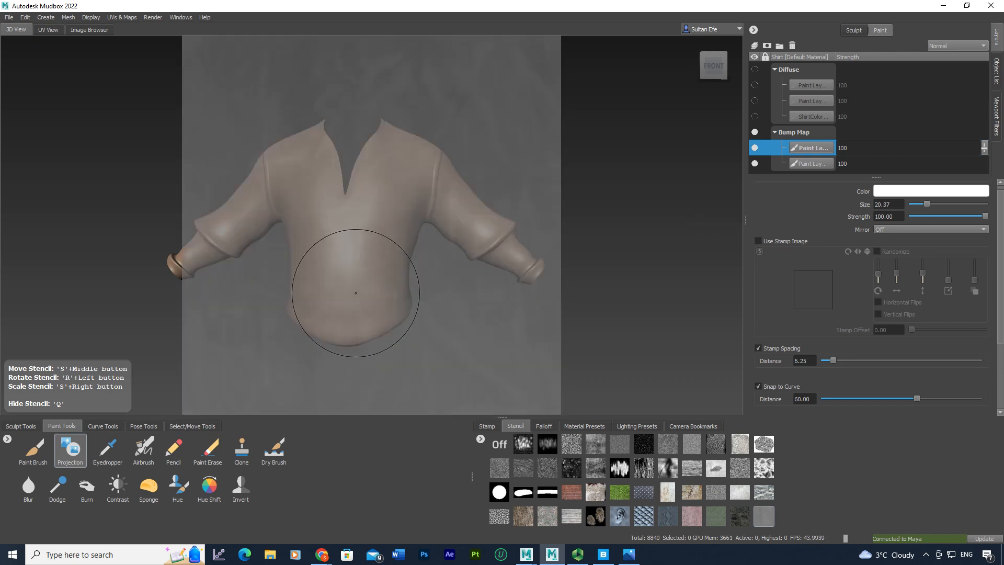
{"action": "right_click_drag", "start_coordinate": [355, 291], "coordinate": [403, 302], "text": "alt"}
{"action": "mouse_move", "coordinate": [403, 302]}
{"action": "left_mouse_down", "text": "alt"}
{"action": "mouse_move", "coordinate": [374, 238]}
{"action": "mouse_move", "coordinate": [403, 181]}
{"action": "left_mouse_up", "text": "alt"}
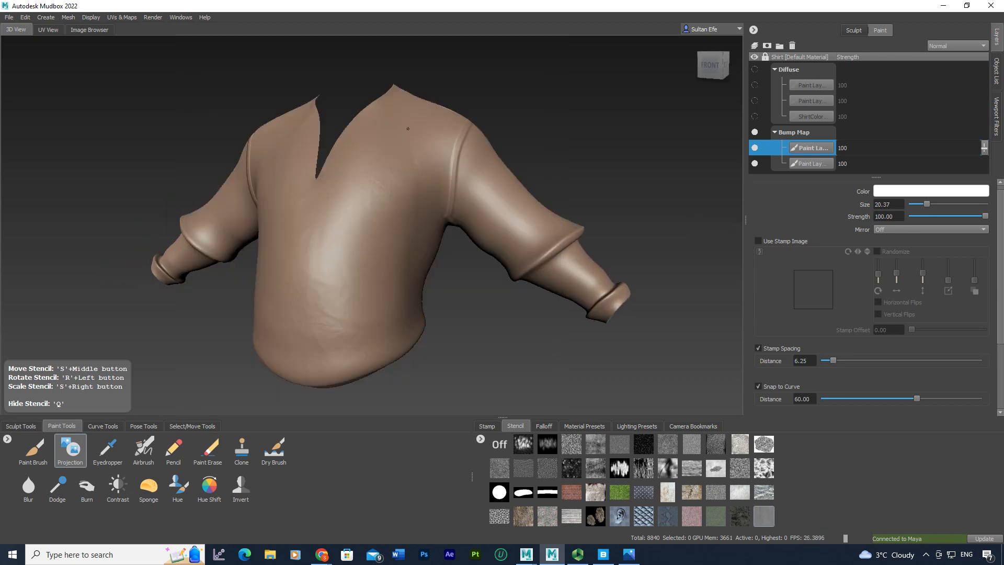
{"action": "left_click_drag", "start_coordinate": [359, 331], "coordinate": [357, 333]}
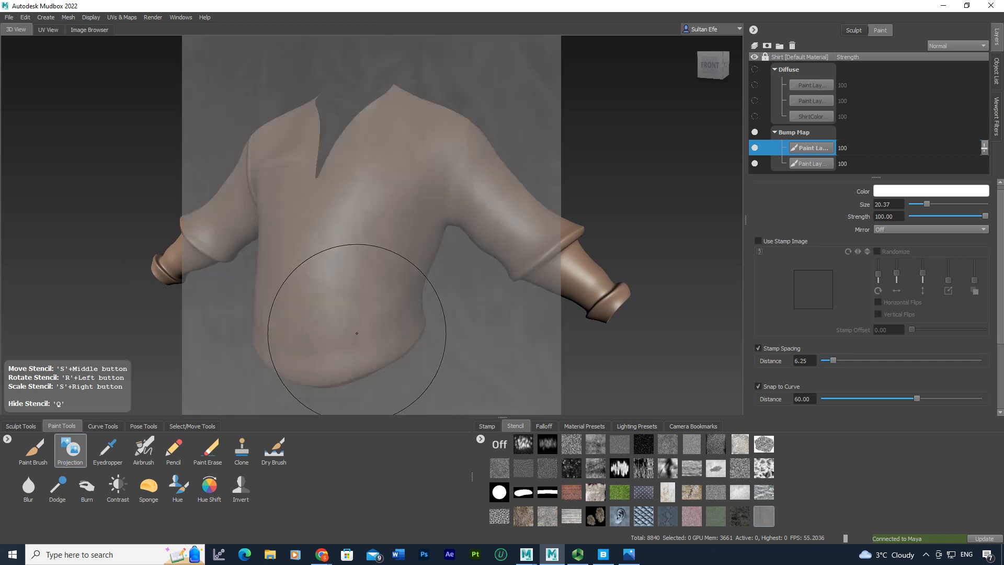
{"action": "middle_click_drag", "start_coordinate": [456, 219], "coordinate": [427, 208], "text": "alt"}
{"action": "left_click_drag", "start_coordinate": [428, 208], "coordinate": [459, 201]}
{"action": "left_click_drag", "start_coordinate": [544, 263], "coordinate": [295, 243]}
Project the displacement stencil over the shirt's back and the sleeves from behind.
{"action": "mouse_move", "coordinate": [381, 165]}
{"action": "left_mouse_down"}
{"action": "mouse_move", "coordinate": [276, 176]}
{"action": "mouse_move", "coordinate": [349, 198]}
{"action": "left_mouse_up"}
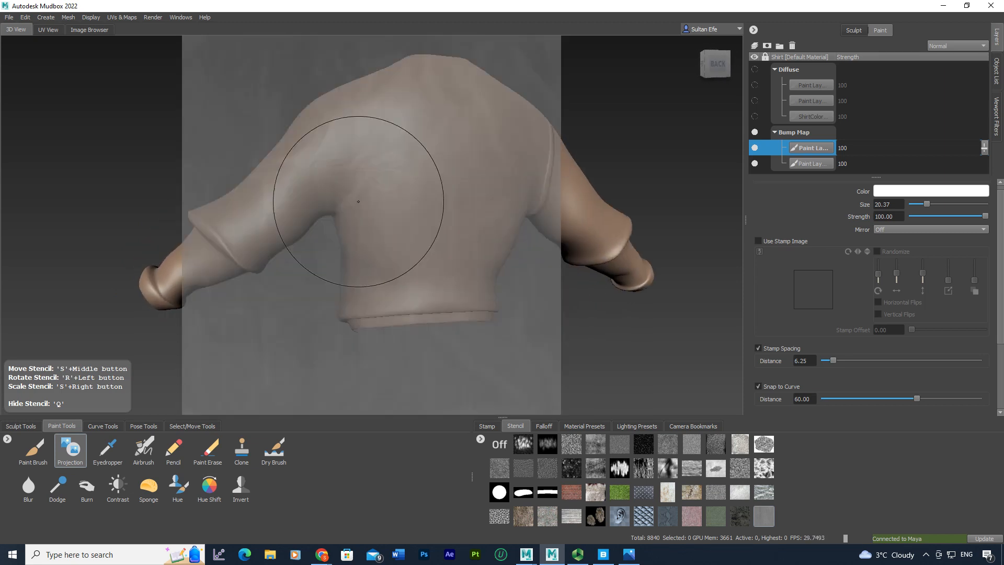
{"action": "middle_click_drag", "start_coordinate": [384, 221], "coordinate": [419, 222], "text": "alt"}
{"action": "mouse_move", "coordinate": [350, 192]}
{"action": "left_mouse_down"}
{"action": "mouse_move", "coordinate": [307, 208]}
{"action": "mouse_move", "coordinate": [472, 236]}
{"action": "left_mouse_up"}
{"action": "left_click_drag", "start_coordinate": [517, 155], "coordinate": [529, 251]}
{"action": "middle_click_drag", "start_coordinate": [533, 263], "coordinate": [441, 285], "text": "alt"}
{"action": "mouse_move", "coordinate": [431, 186]}
{"action": "left_mouse_down"}
{"action": "mouse_move", "coordinate": [385, 108]}
{"action": "mouse_move", "coordinate": [457, 185]}
{"action": "left_mouse_up"}
{"action": "middle_click_drag", "start_coordinate": [462, 189], "coordinate": [386, 179], "text": "alt"}
{"action": "left_click_drag", "start_coordinate": [414, 187], "coordinate": [427, 206]}
{"action": "left_click_drag", "start_coordinate": [483, 236], "coordinate": [482, 233]}
Project the displacement stencil over the remaining side, sleeve and front areas, and turn the stencil off.
{"action": "left_click_drag", "start_coordinate": [482, 233], "coordinate": [467, 224], "text": "alt"}
{"action": "mouse_move", "coordinate": [450, 188]}
{"action": "left_mouse_down"}
{"action": "mouse_move", "coordinate": [431, 150]}
{"action": "mouse_move", "coordinate": [488, 217]}
{"action": "mouse_move", "coordinate": [261, 228]}
{"action": "left_mouse_up"}
{"action": "mouse_move", "coordinate": [272, 225]}
{"action": "left_mouse_down"}
{"action": "mouse_move", "coordinate": [308, 209]}
{"action": "mouse_move", "coordinate": [334, 272]}
{"action": "mouse_move", "coordinate": [270, 236]}
{"action": "mouse_move", "coordinate": [296, 238]}
{"action": "left_mouse_up"}
{"action": "left_click_drag", "start_coordinate": [398, 298], "coordinate": [431, 293]}
{"action": "left_click_drag", "start_coordinate": [436, 290], "coordinate": [390, 274], "text": "alt"}
{"action": "mouse_move", "coordinate": [395, 261]}
{"action": "left_mouse_down"}
{"action": "mouse_move", "coordinate": [416, 282]}
{"action": "mouse_move", "coordinate": [420, 319]}
{"action": "mouse_move", "coordinate": [396, 284]}
{"action": "left_mouse_up"}
{"action": "left_click", "coordinate": [499, 444]}
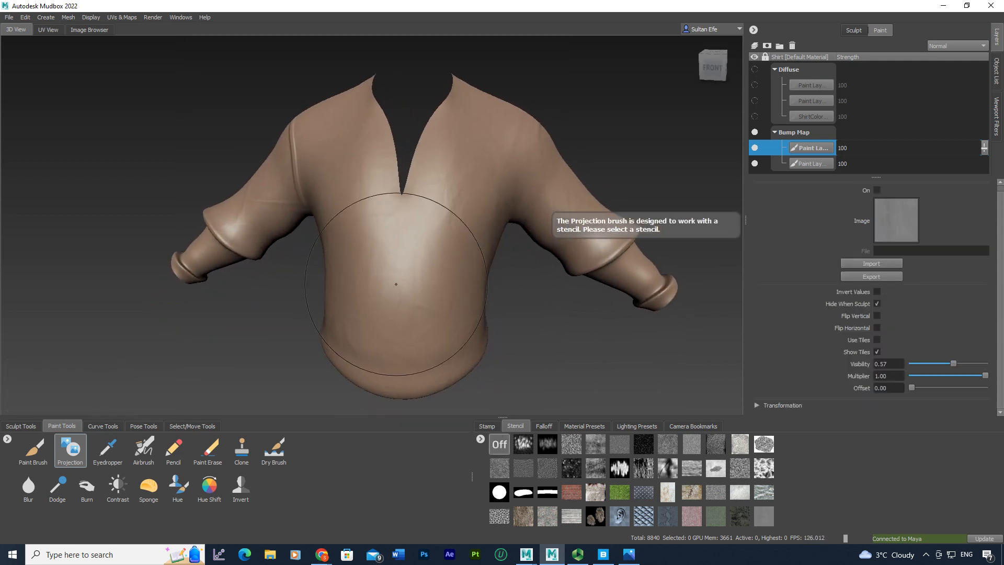
Move the seam bump layer above the projected wrinkle layer and check the seams on the shirt's front.
{"action": "right_click_drag", "start_coordinate": [396, 284], "coordinate": [685, 264], "text": "alt"}
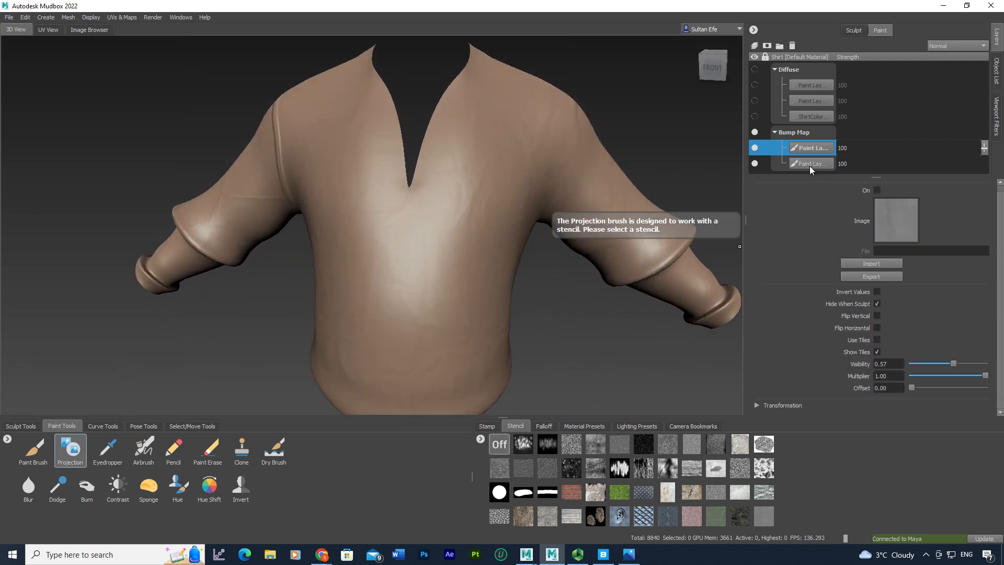
{"action": "left_click_drag", "start_coordinate": [805, 161], "coordinate": [803, 142]}
{"action": "mouse_move", "coordinate": [575, 149]}
{"action": "left_mouse_down", "text": "alt"}
{"action": "mouse_move", "coordinate": [448, 148]}
{"action": "mouse_move", "coordinate": [739, 156]}
{"action": "left_mouse_up", "text": "alt"}
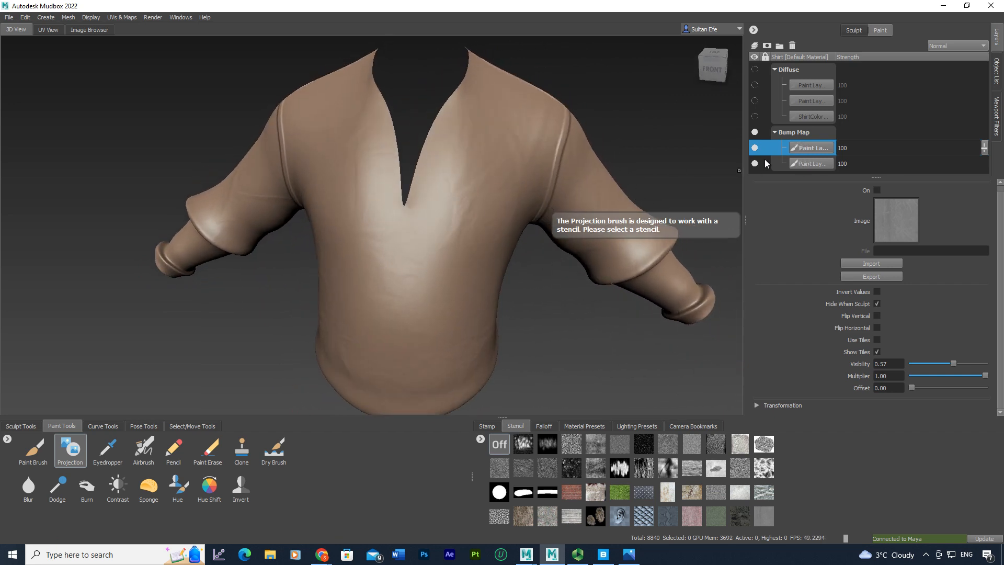
{"action": "left_click_drag", "start_coordinate": [511, 171], "coordinate": [454, 174], "text": "alt"}
{"action": "right_click_drag", "start_coordinate": [453, 174], "coordinate": [415, 171], "text": "alt"}
{"action": "left_click_drag", "start_coordinate": [415, 170], "coordinate": [449, 174], "text": "alt"}
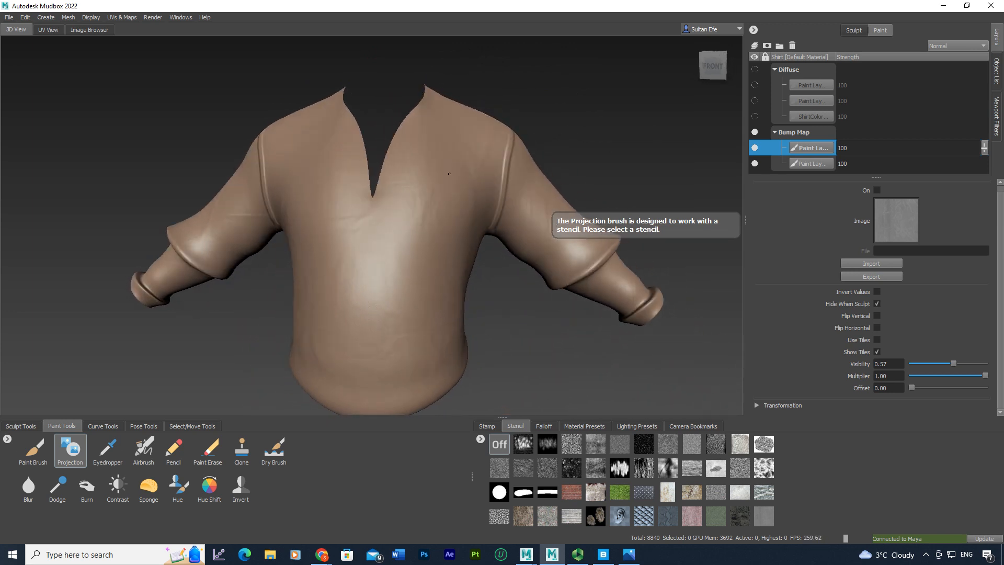
Show the Diffuse channel again and inspect the combined colour and bump on the shirt.
{"action": "left_click", "coordinate": [754, 70]}
{"action": "mouse_move", "coordinate": [522, 162]}
{"action": "left_mouse_down", "text": "alt"}
{"action": "mouse_move", "coordinate": [348, 186]}
{"action": "mouse_move", "coordinate": [462, 161]}
{"action": "mouse_move", "coordinate": [324, 173]}
{"action": "left_mouse_up", "text": "alt"}
{"action": "right_click_drag", "start_coordinate": [325, 172], "coordinate": [366, 183], "text": "alt"}
{"action": "left_click_drag", "start_coordinate": [366, 183], "coordinate": [493, 201], "text": "alt"}
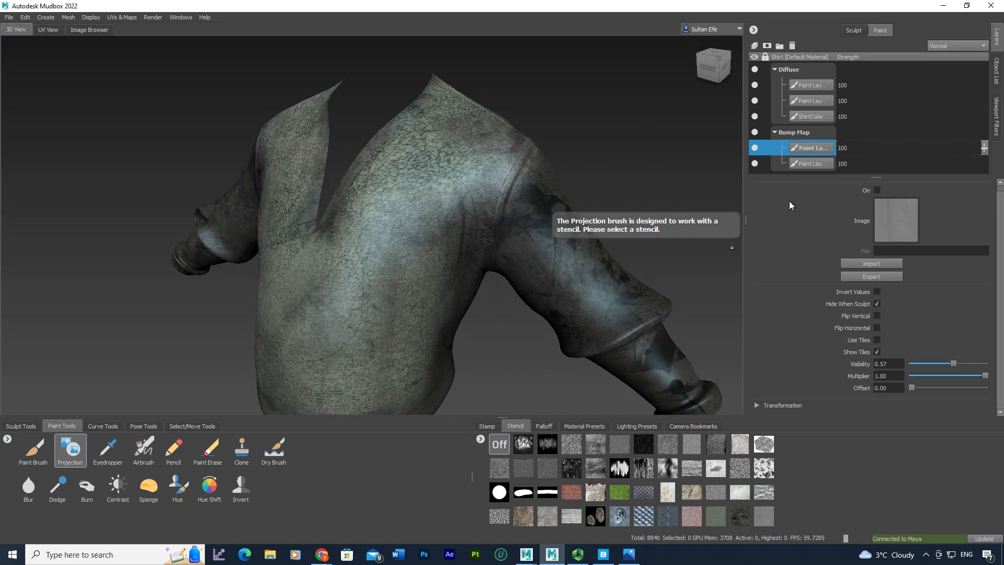
Create Paint Layer 5 at size 2048 in the Bump Map channel, enlarge the layer list and select the middle bump layer.
{"action": "left_click", "coordinate": [754, 46]}
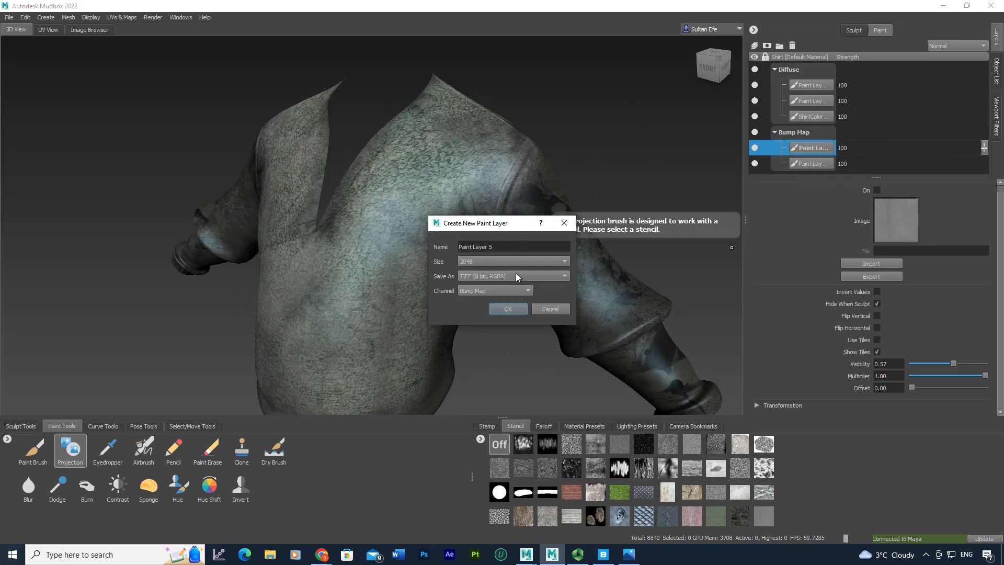
{"action": "left_click", "coordinate": [507, 309]}
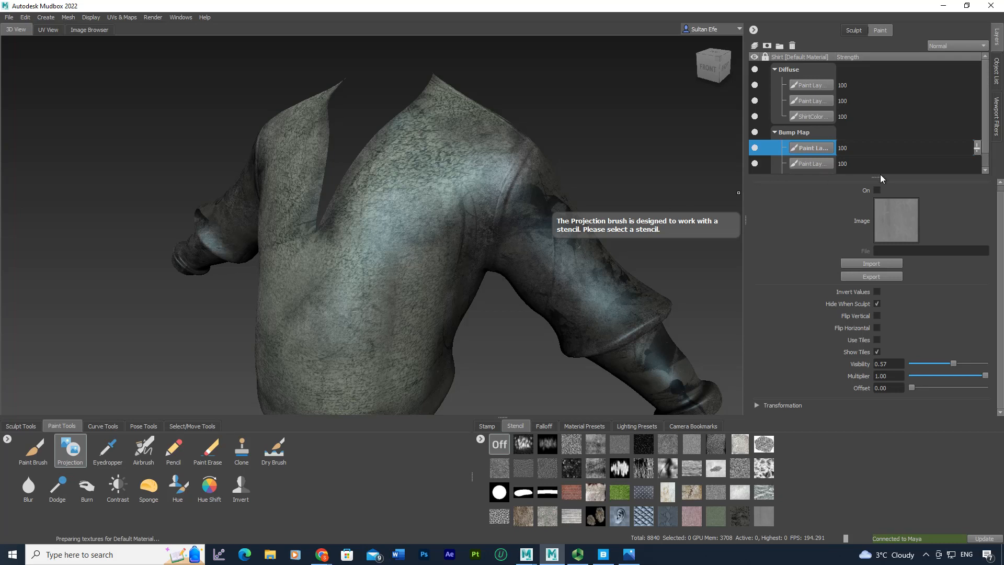
{"action": "left_click_drag", "start_coordinate": [876, 178], "coordinate": [876, 233]}
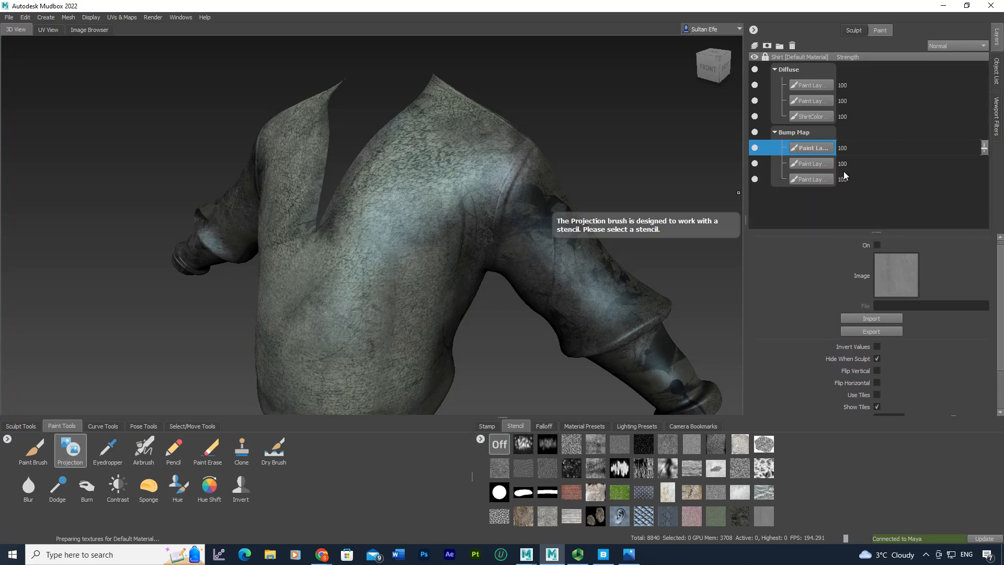
{"action": "left_click", "coordinate": [816, 169]}
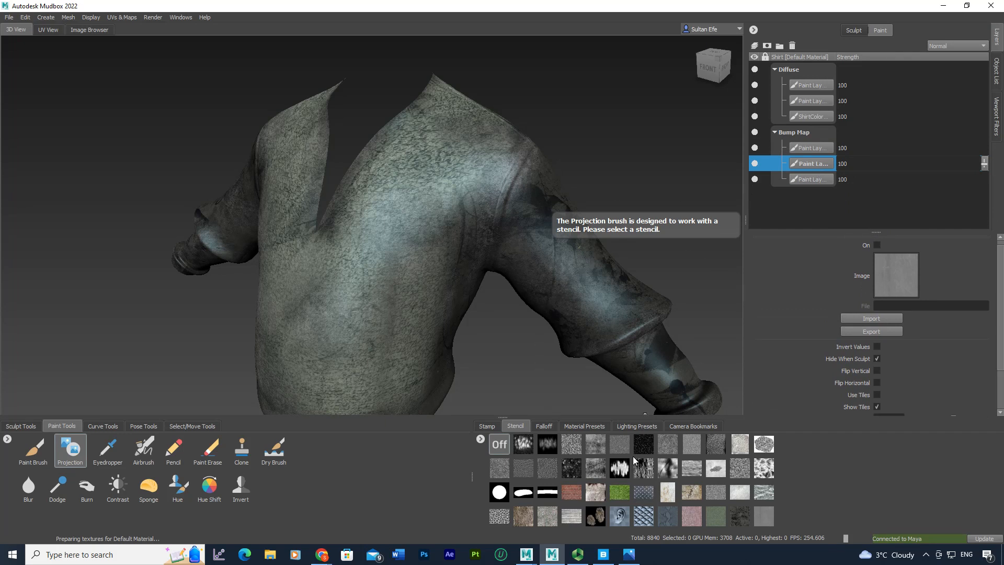
Try several built-in skin and grain stencils over the shirt's front and choose the fine leather-grain one.
{"action": "left_click", "coordinate": [523, 468]}
{"action": "right_click_drag", "start_coordinate": [428, 288], "coordinate": [337, 269]}
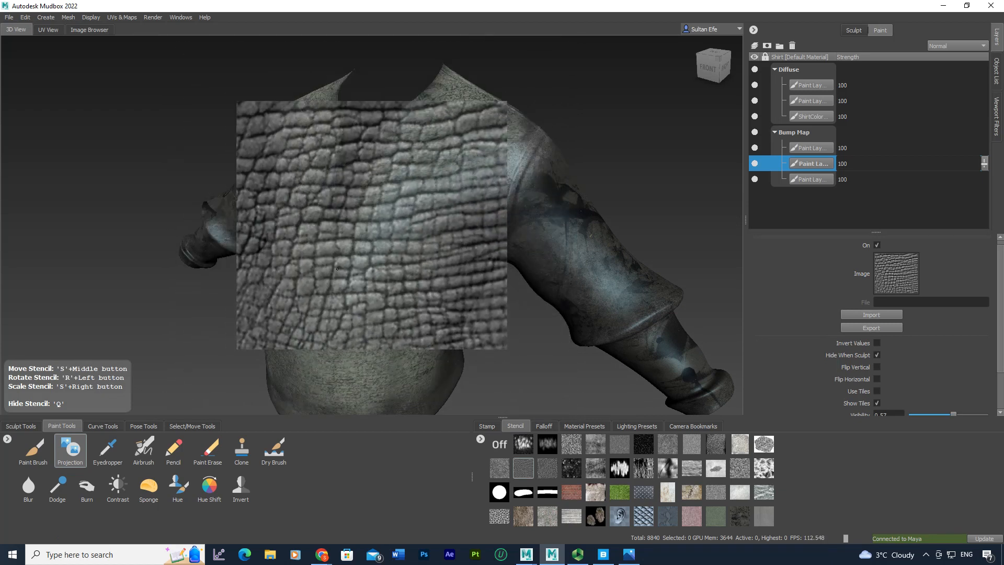
{"action": "left_click", "coordinate": [547, 468]}
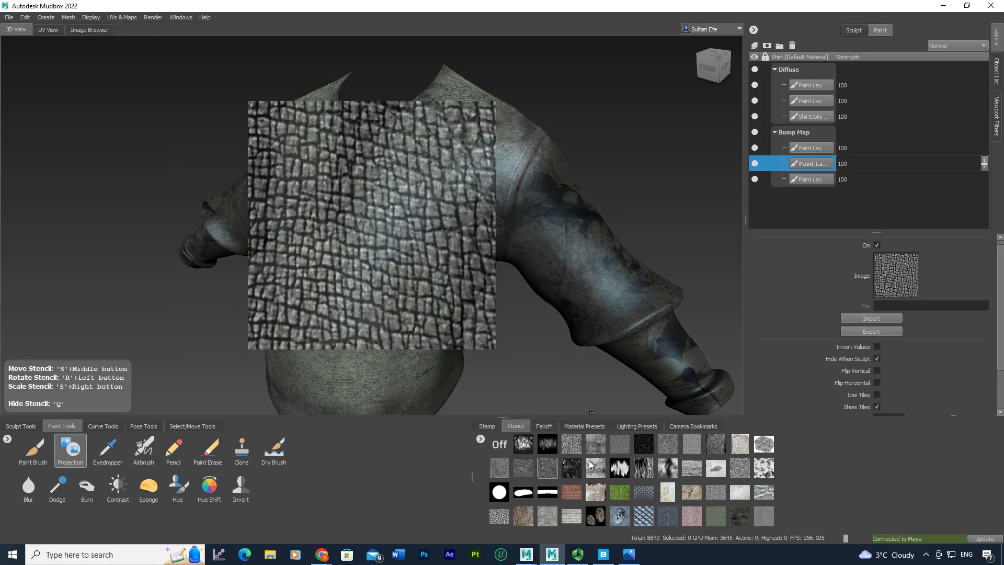
{"action": "left_click", "coordinate": [723, 449]}
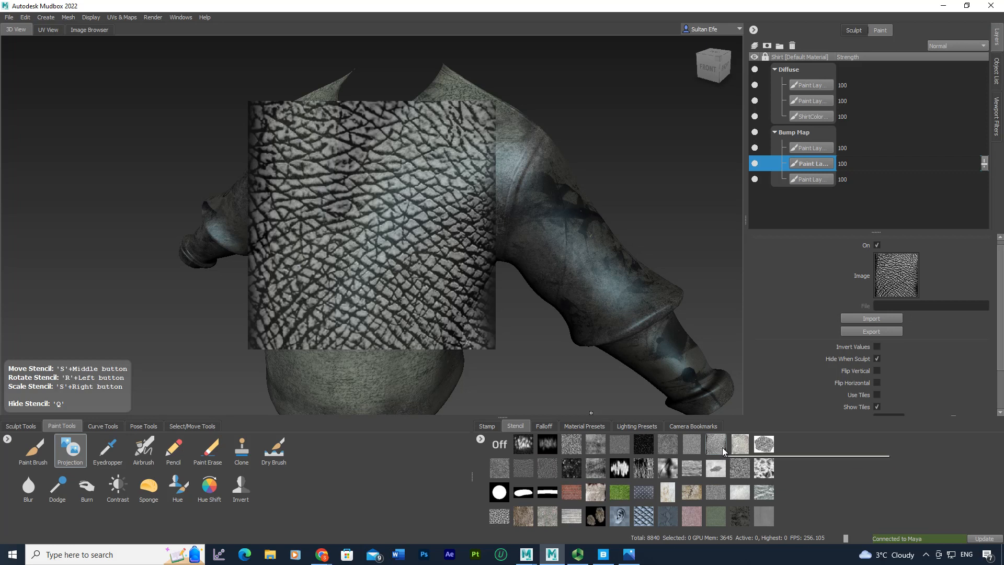
{"action": "left_click", "coordinate": [661, 447]}
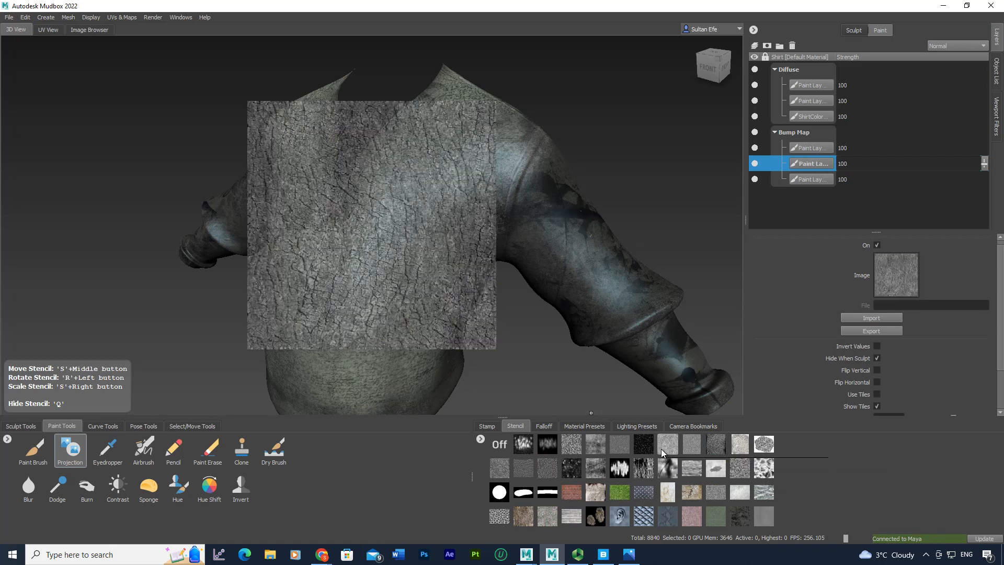
{"action": "left_click", "coordinate": [591, 445]}
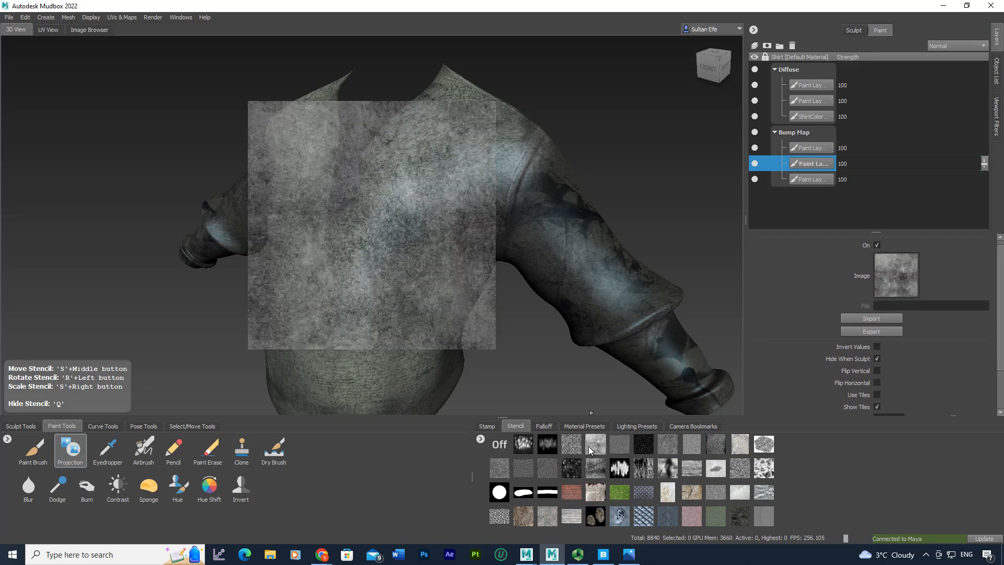
{"action": "left_click", "coordinate": [574, 472]}
{"action": "left_click", "coordinate": [547, 469]}
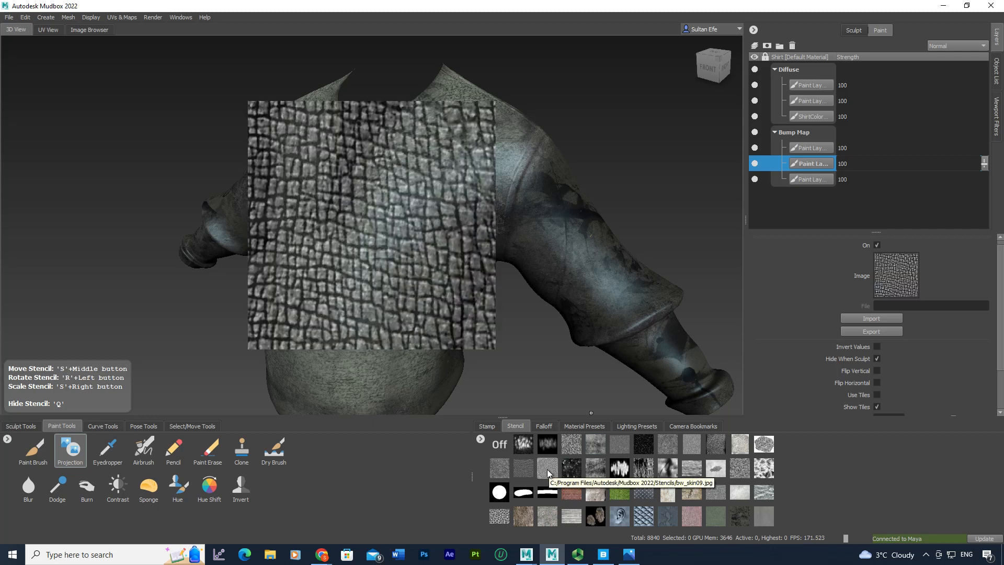
{"action": "left_click", "coordinate": [526, 470]}
{"action": "left_click", "coordinate": [499, 468]}
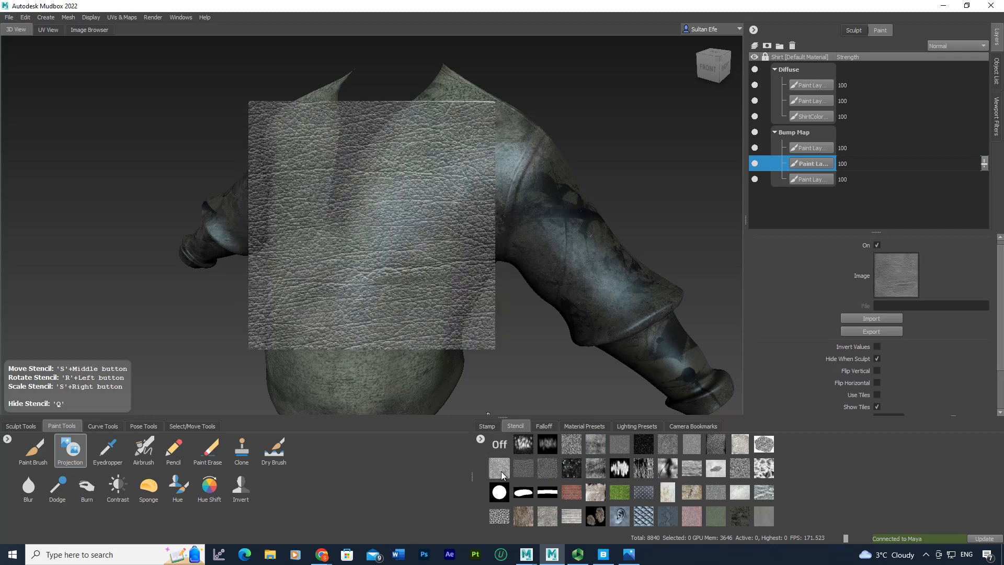
Frame the shirt's chest under the leather-grain stencil, undo the last change, and show the Projection brush settings.
{"action": "left_click_drag", "start_coordinate": [339, 296], "coordinate": [412, 286], "text": "alt"}
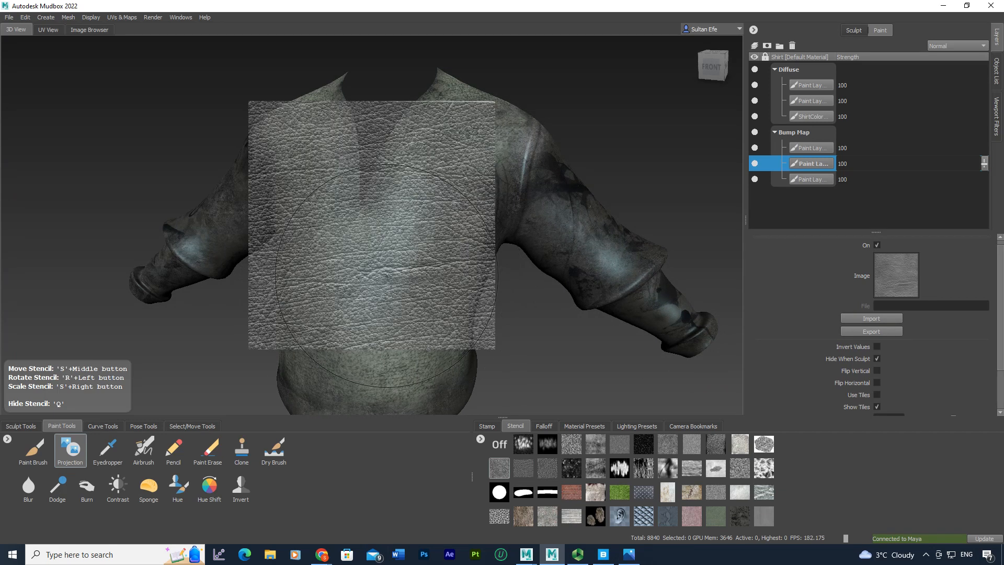
{"action": "middle_click_drag", "start_coordinate": [374, 257], "coordinate": [322, 260], "text": "alt"}
{"action": "right_click_drag", "start_coordinate": [321, 260], "coordinate": [343, 269], "text": "alt"}
{"action": "middle_click_drag", "start_coordinate": [343, 268], "coordinate": [356, 251], "text": "alt"}
{"action": "mouse_move", "coordinate": [356, 251]}
{"action": "left_mouse_down", "text": "alt"}
{"action": "mouse_move", "coordinate": [346, 242]}
{"action": "mouse_move", "coordinate": [403, 159]}
{"action": "left_mouse_up", "text": "alt"}
{"action": "middle_click_drag", "start_coordinate": [401, 181], "coordinate": [404, 192], "text": "alt"}
{"action": "right_click_drag", "start_coordinate": [404, 192], "coordinate": [396, 210], "text": "alt"}
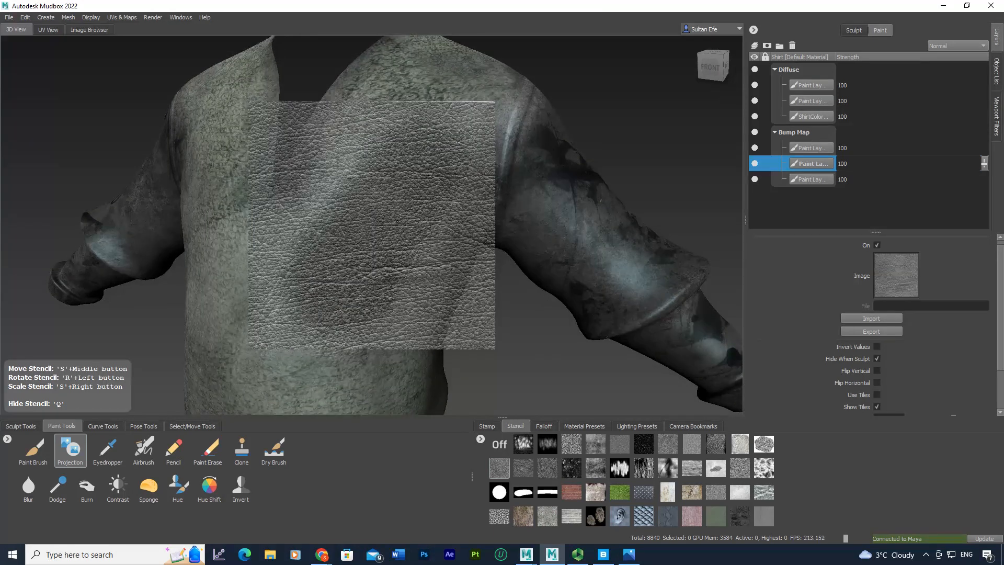
{"action": "middle_click_drag", "start_coordinate": [396, 210], "coordinate": [413, 218], "text": "alt"}
{"action": "key", "text": "ctrl+z"}
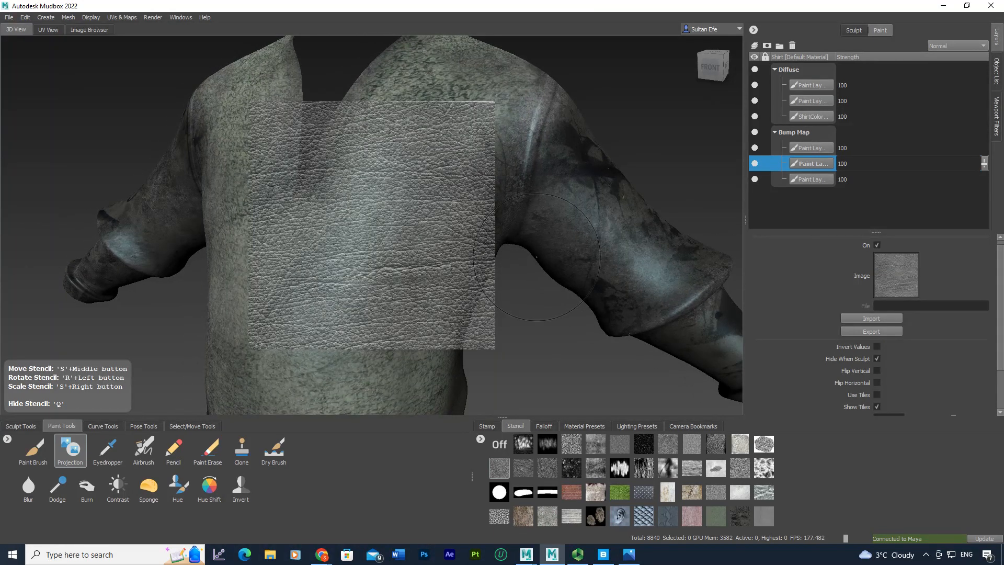
{"action": "left_click", "coordinate": [71, 450]}
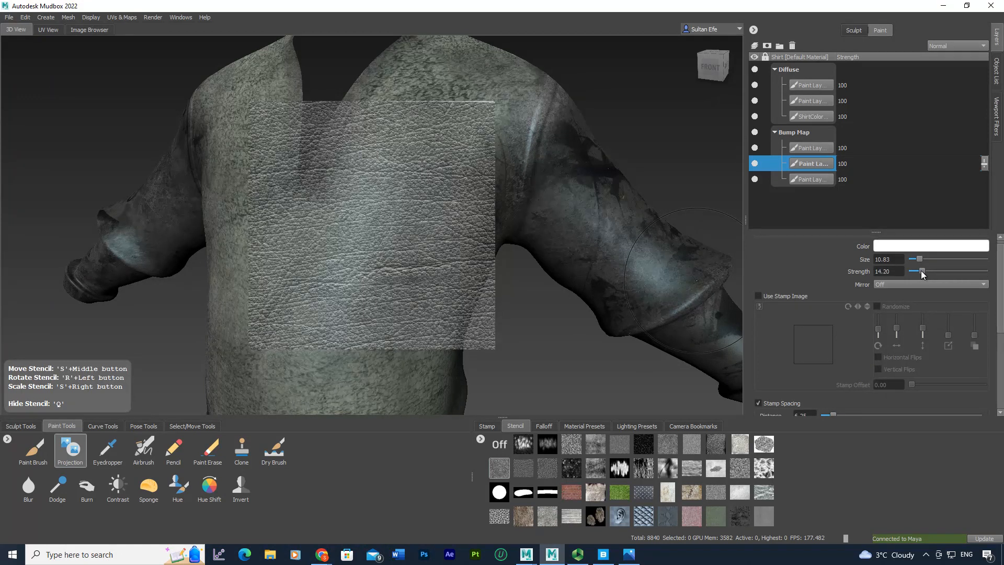
Try projecting the leather-grain stencil over the shirt's chest with the Projection brush at strength 14.20.
{"action": "mouse_move", "coordinate": [368, 264]}
{"action": "left_mouse_down"}
{"action": "mouse_move", "coordinate": [382, 223]}
{"action": "mouse_move", "coordinate": [438, 162]}
{"action": "mouse_move", "coordinate": [377, 162]}
{"action": "mouse_move", "coordinate": [319, 256]}
{"action": "mouse_move", "coordinate": [345, 303]}
{"action": "mouse_move", "coordinate": [448, 230]}
{"action": "left_mouse_up"}
{"action": "middle_click_drag", "start_coordinate": [386, 243], "coordinate": [445, 227], "text": "alt"}
{"action": "mouse_move", "coordinate": [370, 246]}
{"action": "left_mouse_down"}
{"action": "mouse_move", "coordinate": [360, 267]}
{"action": "mouse_move", "coordinate": [322, 225]}
{"action": "mouse_move", "coordinate": [327, 196]}
{"action": "mouse_move", "coordinate": [327, 223]}
{"action": "left_mouse_up"}
{"action": "middle_click_drag", "start_coordinate": [361, 248], "coordinate": [402, 199], "text": "alt"}
{"action": "mouse_move", "coordinate": [389, 209]}
{"action": "left_mouse_down"}
{"action": "mouse_move", "coordinate": [364, 238]}
{"action": "mouse_move", "coordinate": [434, 259]}
{"action": "left_mouse_up"}
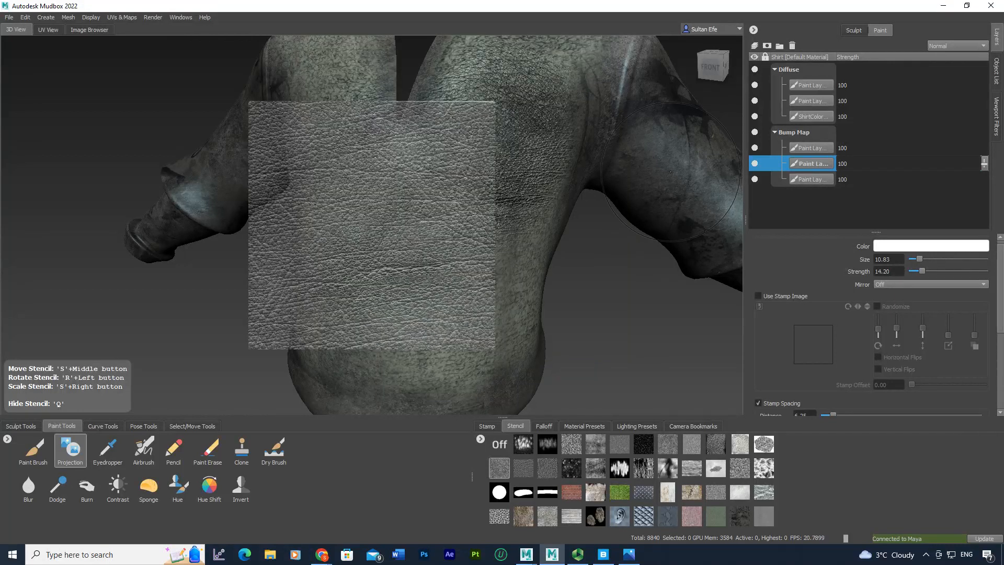
Hide the Diffuse channel and try projecting the leather grain over the shirt's side and lower front.
{"action": "left_click", "coordinate": [754, 69]}
{"action": "mouse_move", "coordinate": [513, 204]}
{"action": "left_mouse_down", "text": "alt"}
{"action": "mouse_move", "coordinate": [414, 232]}
{"action": "mouse_move", "coordinate": [528, 233]}
{"action": "mouse_move", "coordinate": [396, 231]}
{"action": "mouse_move", "coordinate": [340, 201]}
{"action": "mouse_move", "coordinate": [408, 178]}
{"action": "mouse_move", "coordinate": [434, 250]}
{"action": "mouse_move", "coordinate": [420, 273]}
{"action": "left_mouse_up", "text": "alt"}
{"action": "middle_click_drag", "start_coordinate": [420, 274], "coordinate": [429, 217], "text": "alt"}
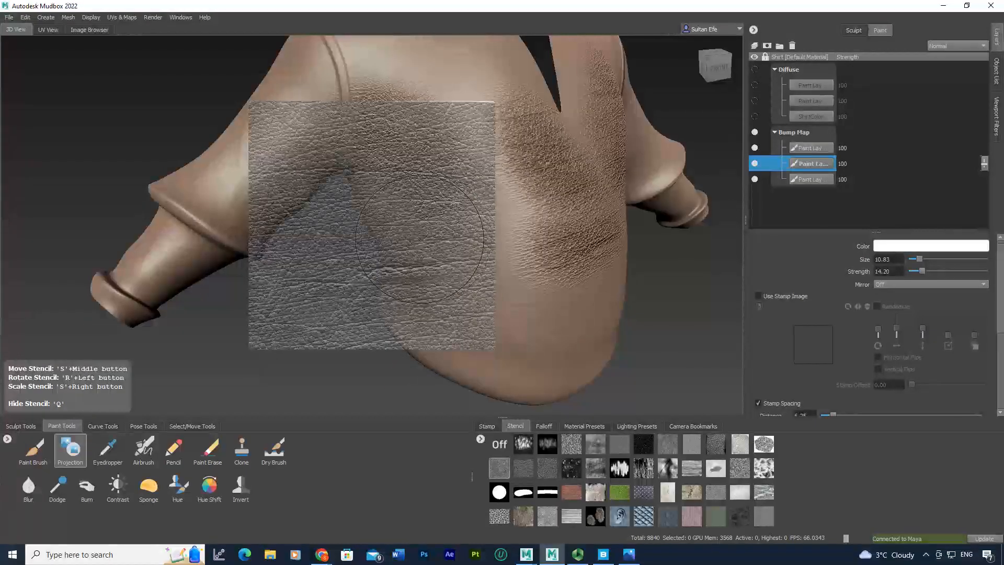
{"action": "left_click_drag", "start_coordinate": [429, 217], "coordinate": [424, 228]}
{"action": "left_click_drag", "start_coordinate": [437, 278], "coordinate": [443, 308]}
{"action": "middle_click_drag", "start_coordinate": [443, 314], "coordinate": [438, 264], "text": "alt"}
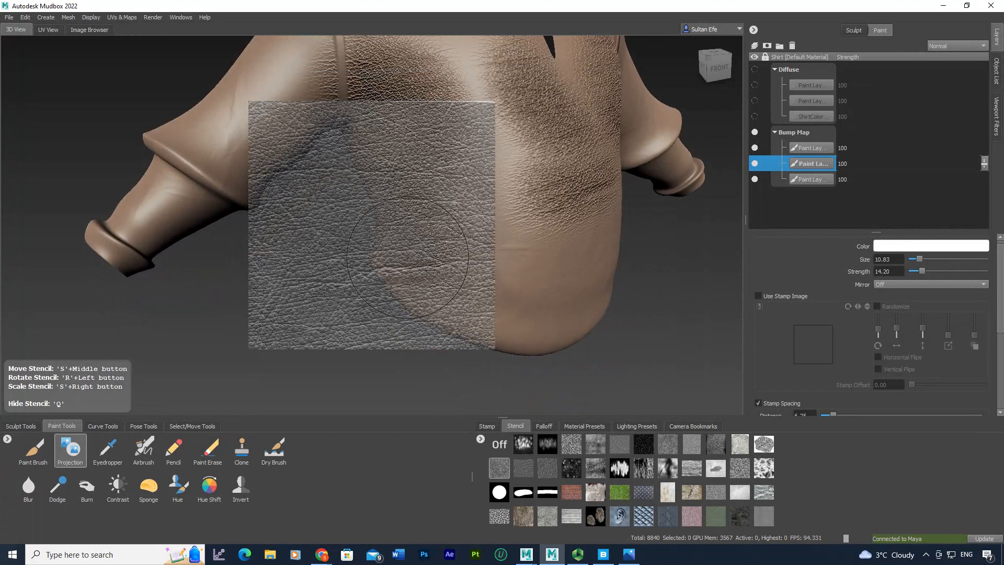
{"action": "left_click_drag", "start_coordinate": [413, 268], "coordinate": [494, 302]}
{"action": "left_click_drag", "start_coordinate": [450, 246], "coordinate": [435, 209]}
{"action": "middle_click_drag", "start_coordinate": [476, 258], "coordinate": [418, 264], "text": "alt"}
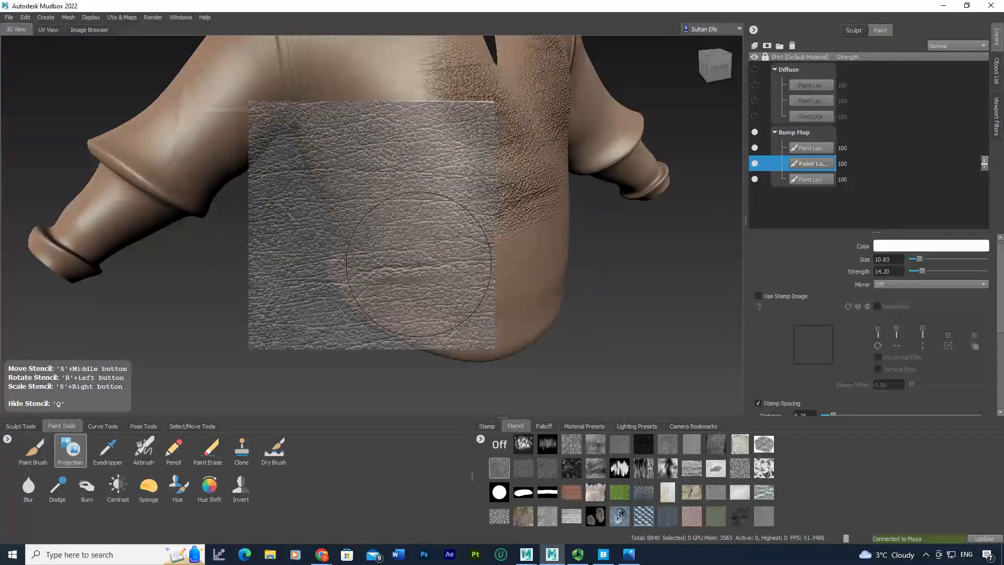
Undo the leather-grain projection strokes and turn the stencil off.
{"action": "key", "text": "ctrl+z"}
{"action": "key", "text": "ctrl+z"}
{"action": "key", "text": "ctrl+z"}
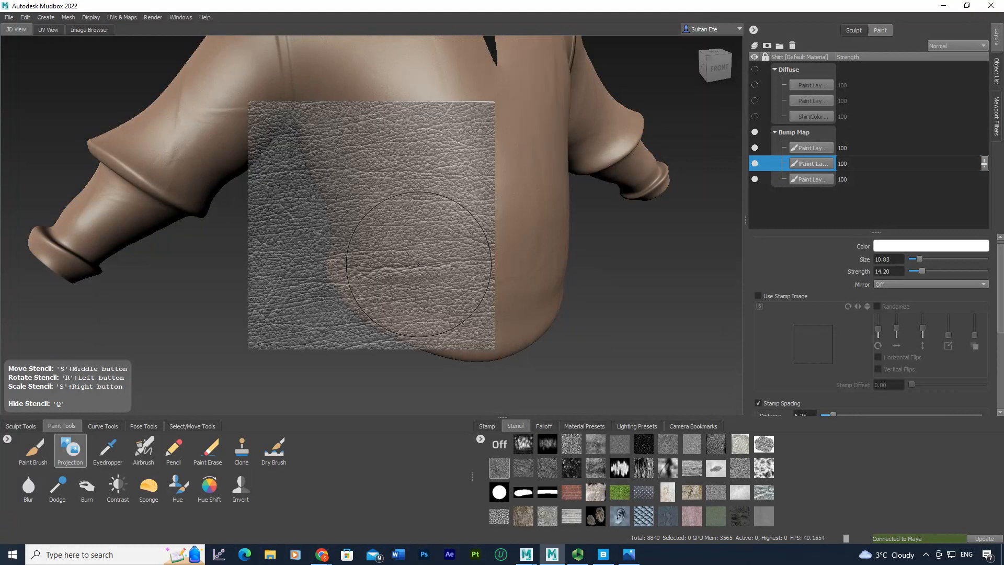
{"action": "left_click", "coordinate": [504, 444]}
{"action": "left_click_drag", "start_coordinate": [482, 279], "coordinate": [430, 291], "text": "alt"}
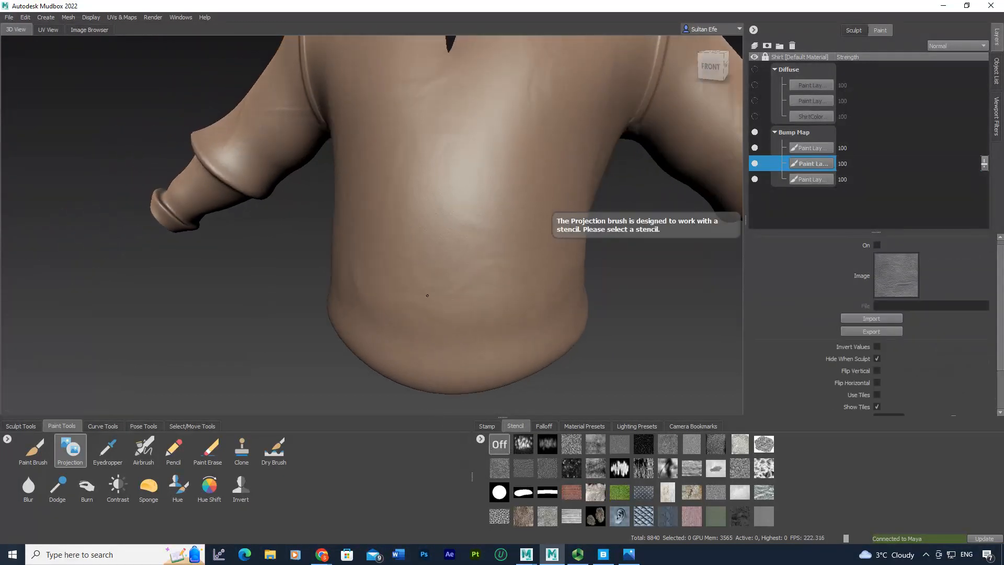
{"action": "middle_click_drag", "start_coordinate": [431, 293], "coordinate": [395, 358], "text": "alt"}
{"action": "left_click_drag", "start_coordinate": [411, 301], "coordinate": [404, 336], "text": "alt"}
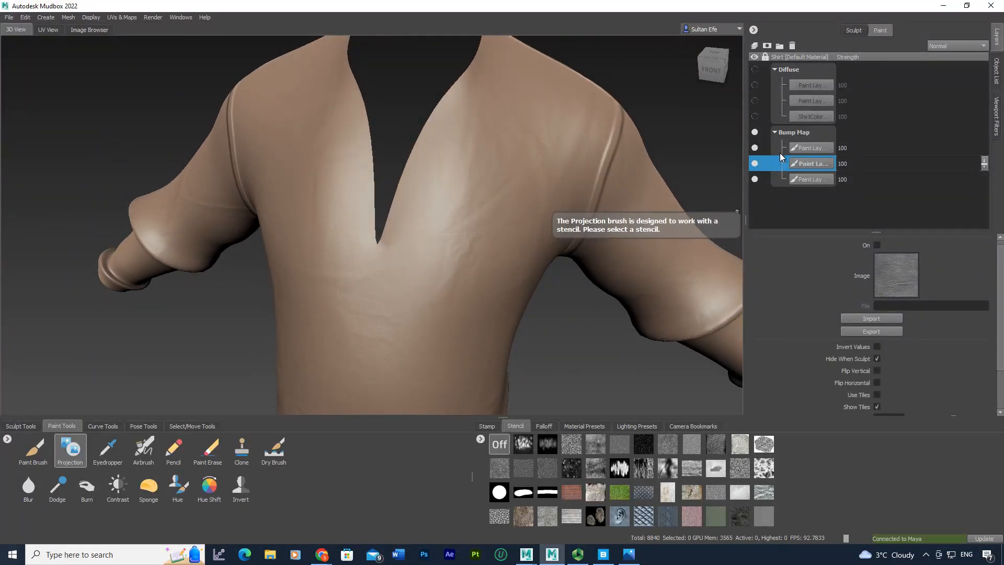
Show the Diffuse channel again and inspect the shirt's front from several angles.
{"action": "left_click", "coordinate": [755, 70]}
{"action": "mouse_move", "coordinate": [564, 150]}
{"action": "left_mouse_down", "text": "alt"}
{"action": "mouse_move", "coordinate": [424, 118]}
{"action": "mouse_move", "coordinate": [480, 179]}
{"action": "left_mouse_up", "text": "alt"}
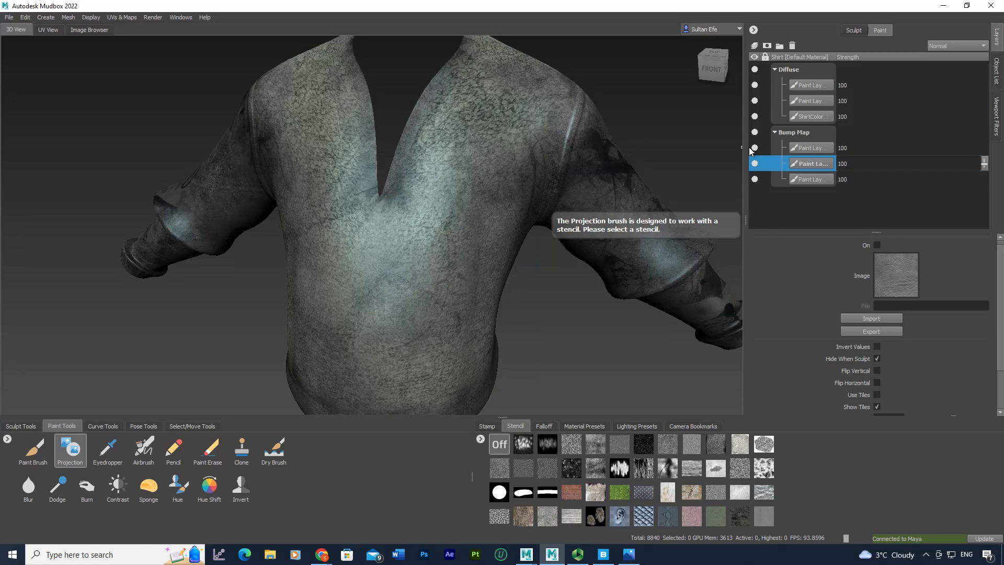
{"action": "left_click_drag", "start_coordinate": [651, 150], "coordinate": [733, 165], "text": "alt"}
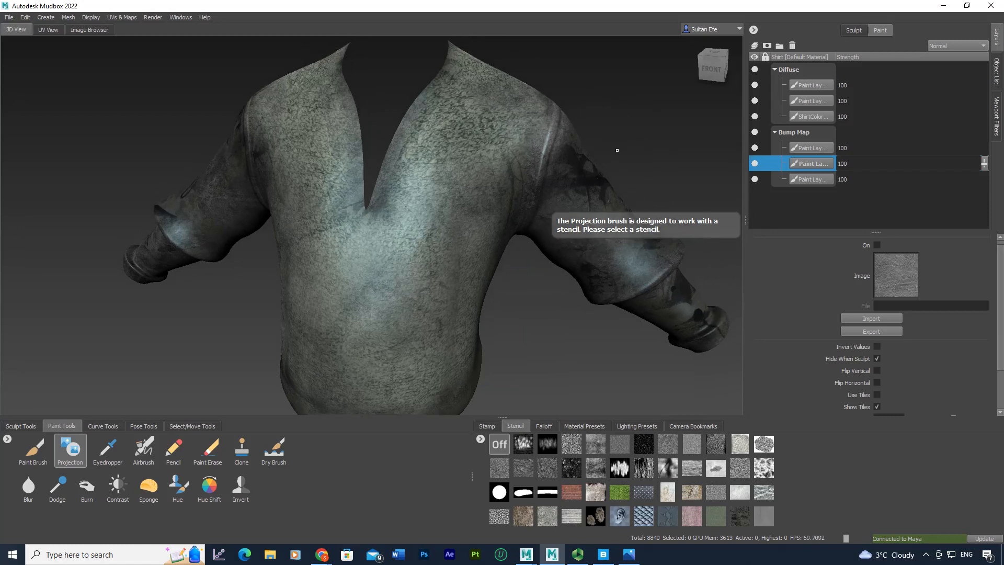
Merge all visible paint layers of the Diffuse channel into a single layer.
{"action": "left_click", "coordinate": [804, 86]}
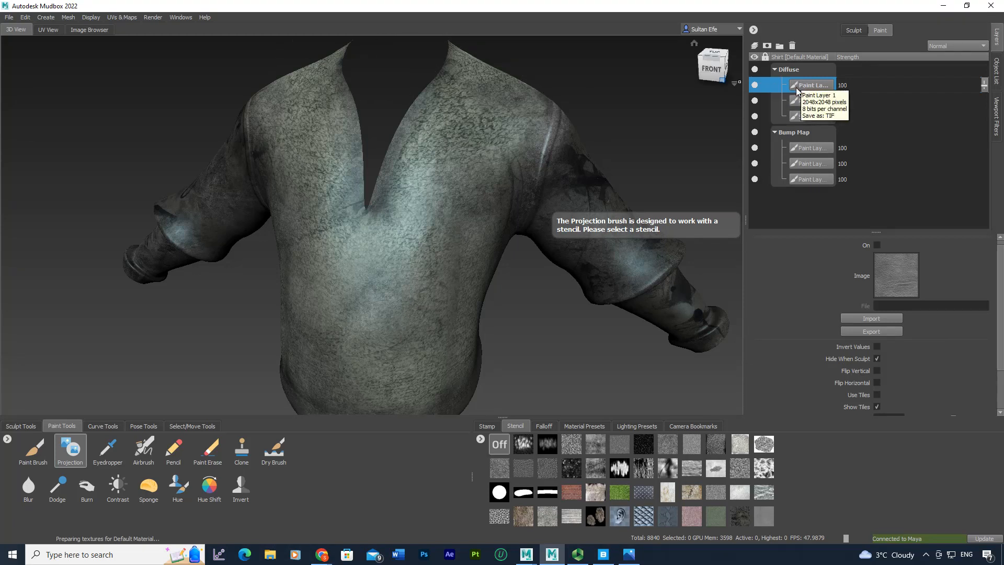
{"action": "right_click", "coordinate": [796, 89]}
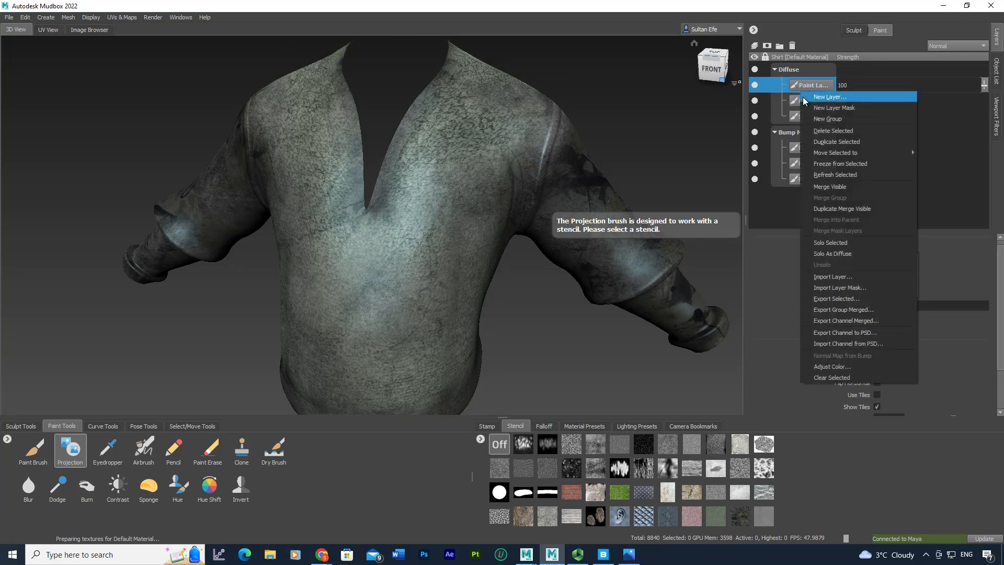
{"action": "left_click", "coordinate": [844, 190]}
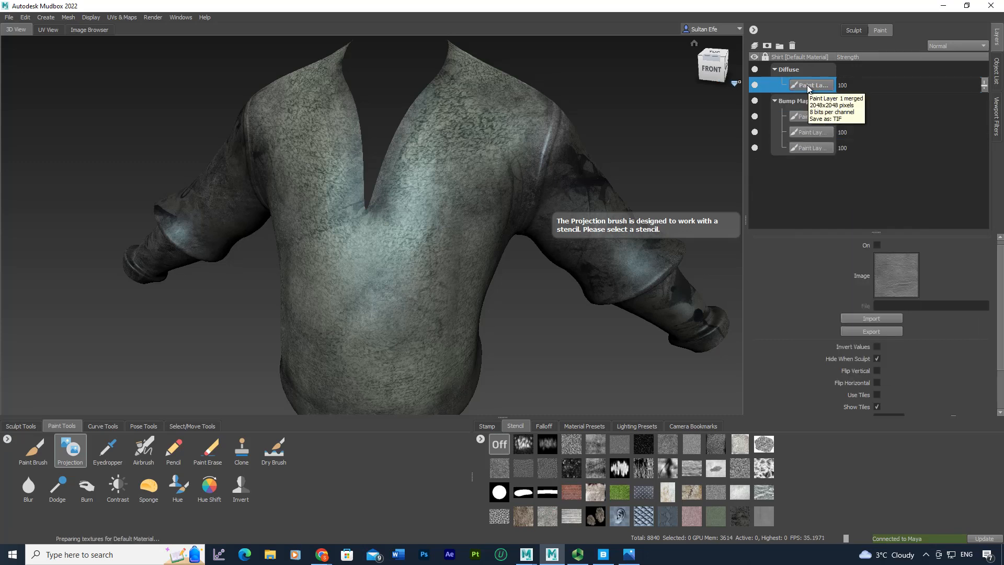
Merge all visible Bump Map paint layers into one layer and check the shirt's front.
{"action": "left_click", "coordinate": [799, 117]}
{"action": "right_click", "coordinate": [799, 117]}
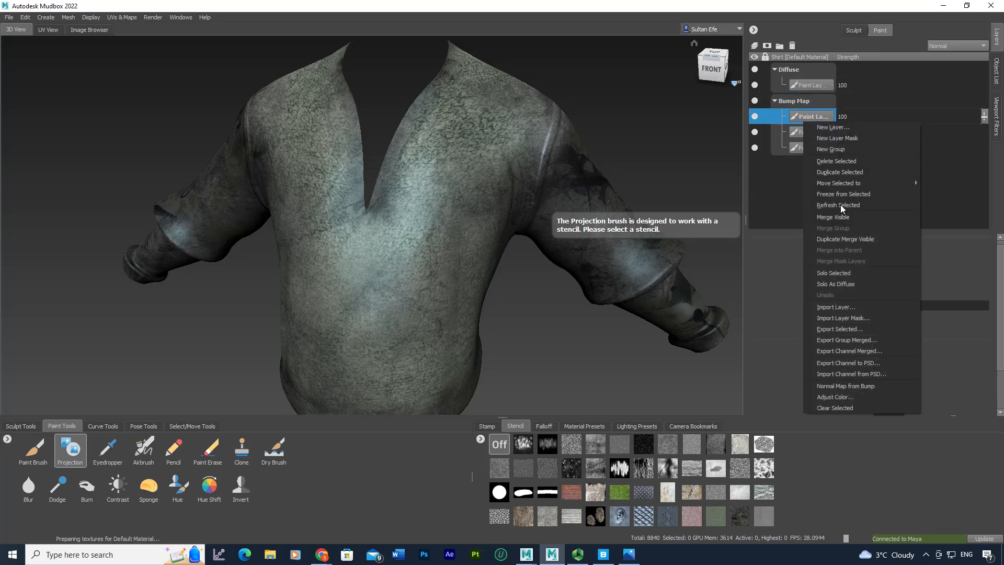
{"action": "left_click", "coordinate": [843, 218]}
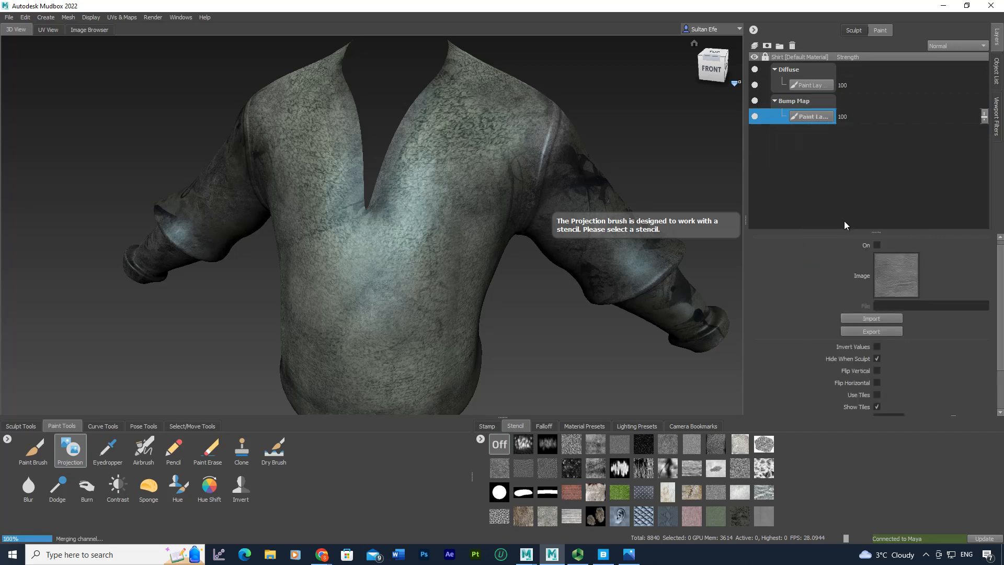
{"action": "mouse_move", "coordinate": [523, 201]}
{"action": "left_mouse_down", "text": "alt"}
{"action": "mouse_move", "coordinate": [361, 199]}
{"action": "mouse_move", "coordinate": [497, 191]}
{"action": "mouse_move", "coordinate": [474, 181]}
{"action": "mouse_move", "coordinate": [713, 121]}
{"action": "left_mouse_up", "text": "alt"}
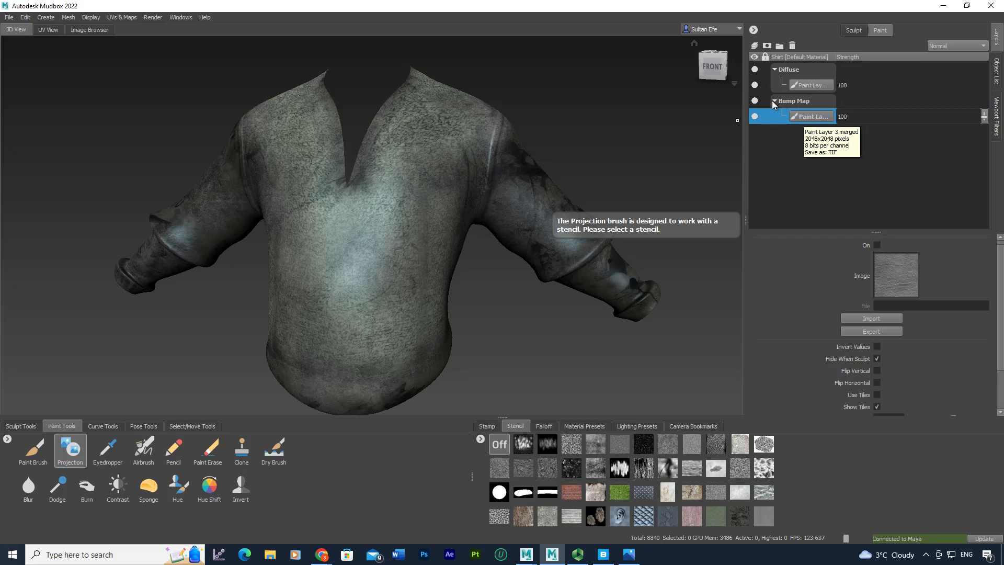
Generate a normal map from the merged bump layer with Tangent space and Maya/Softimage compatibility, and hide the Bump Map channel.
{"action": "right_click", "coordinate": [798, 116]}
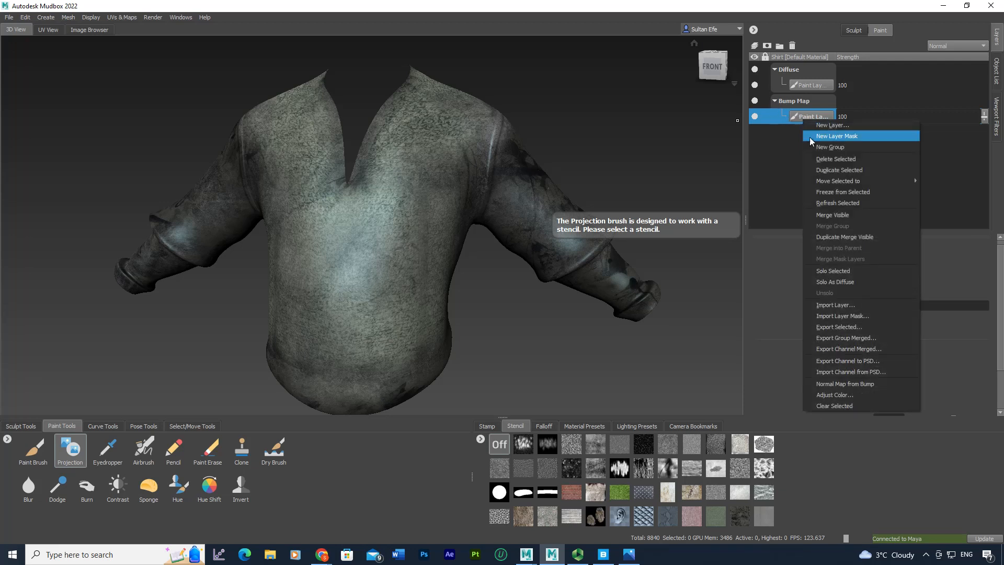
{"action": "left_click", "coordinate": [844, 384]}
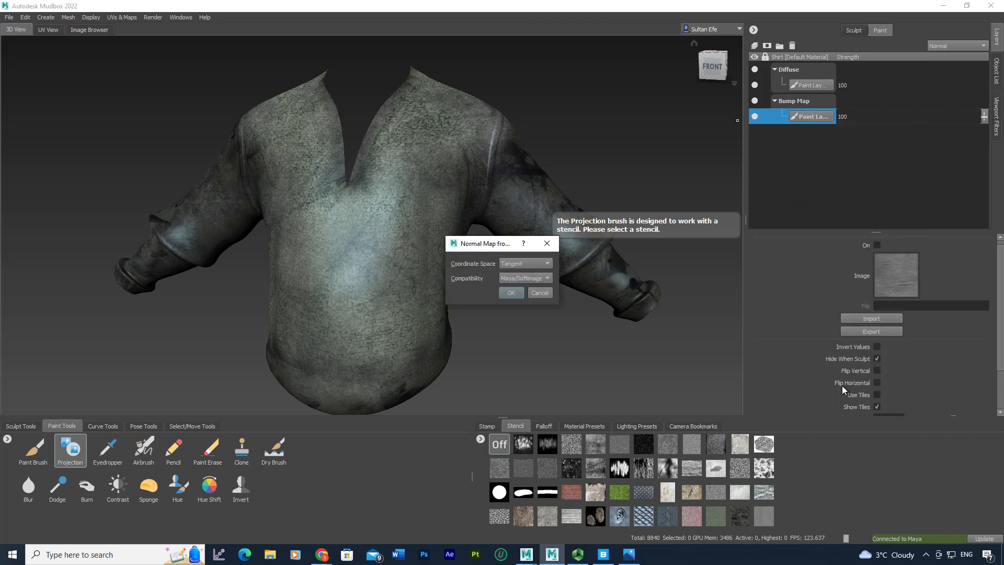
{"action": "left_click", "coordinate": [510, 294]}
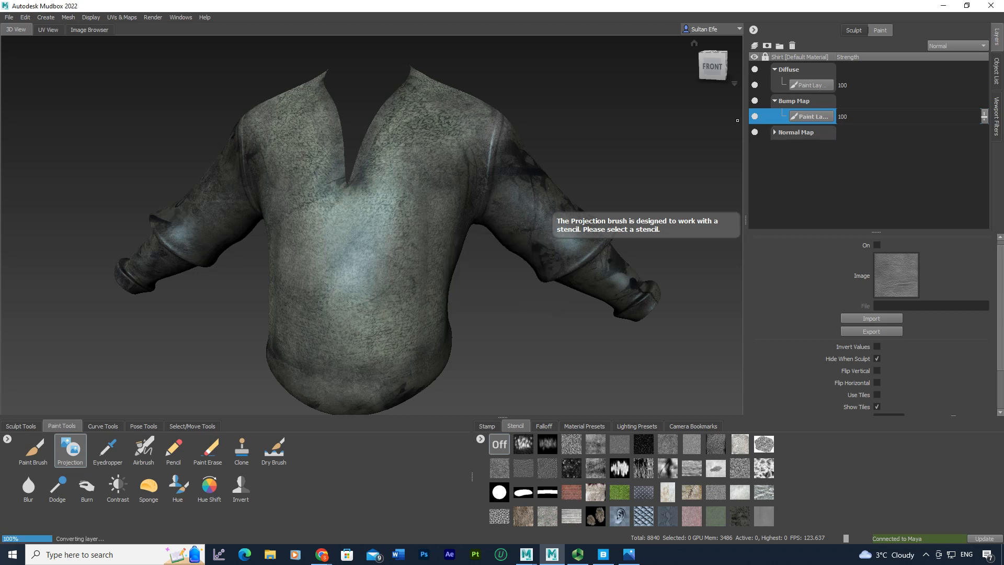
{"action": "left_click", "coordinate": [754, 101]}
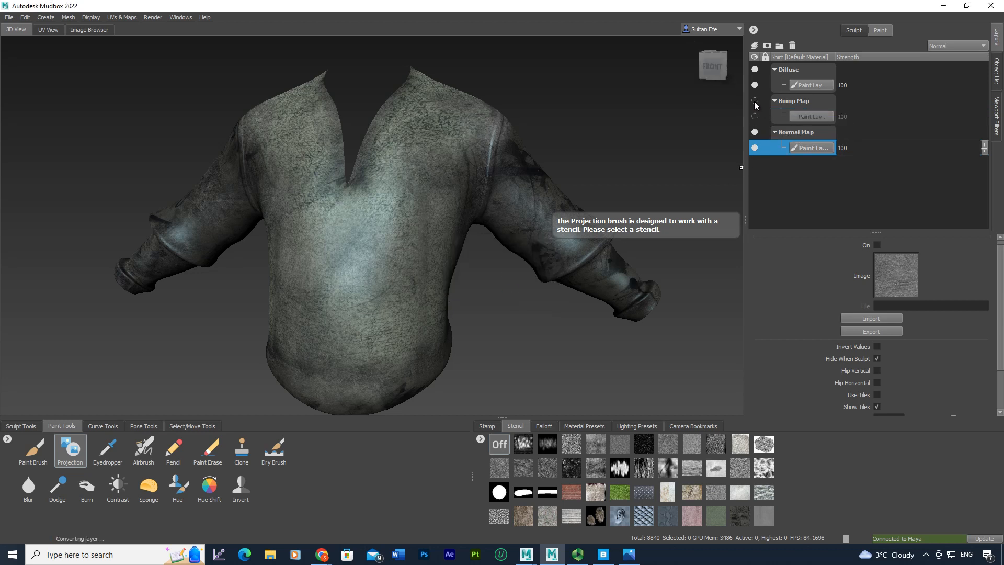
Start exporting the Normal Map layer as an 8-bit RGBA PNG and go to the sourceimages folder of CharacterRendering_Studio.
{"action": "right_click", "coordinate": [800, 149]}
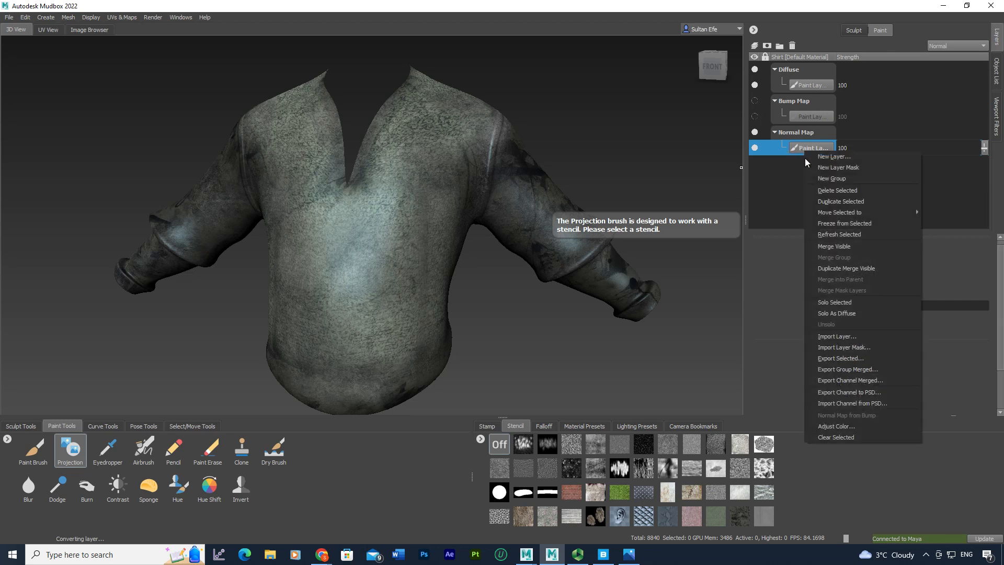
{"action": "left_click", "coordinate": [850, 361]}
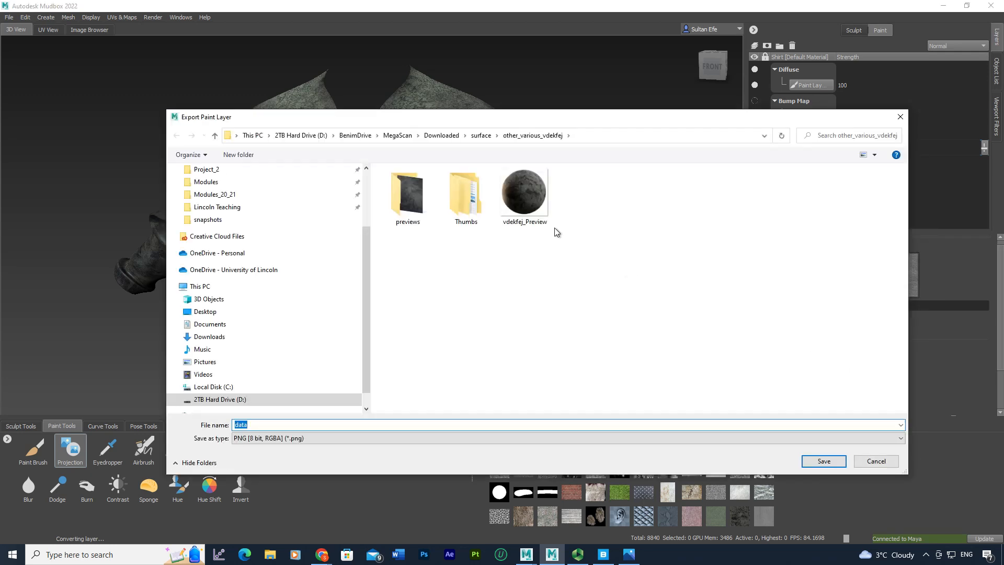
{"action": "left_click_drag", "start_coordinate": [374, 121], "coordinate": [1003, 131]}
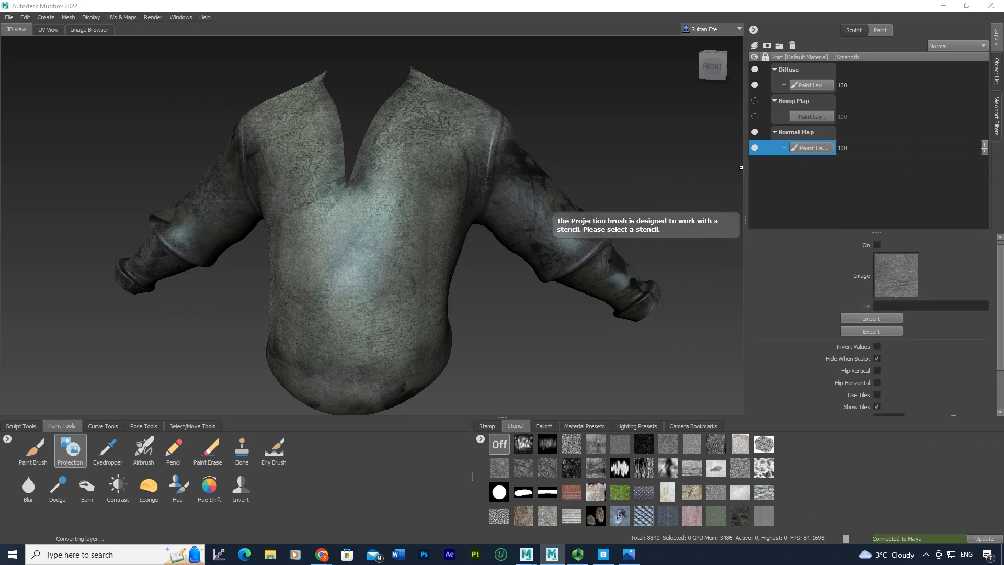
{"action": "mouse_move", "coordinate": [1003, 131]}
{"action": "left_mouse_down"}
{"action": "mouse_move", "coordinate": [936, 137]}
{"action": "mouse_move", "coordinate": [411, 105]}
{"action": "mouse_move", "coordinate": [361, 89]}
{"action": "left_mouse_up"}
Create a folder named newTextures inside sourceimages and open it as the export location.
{"action": "right_click", "coordinate": [426, 255]}
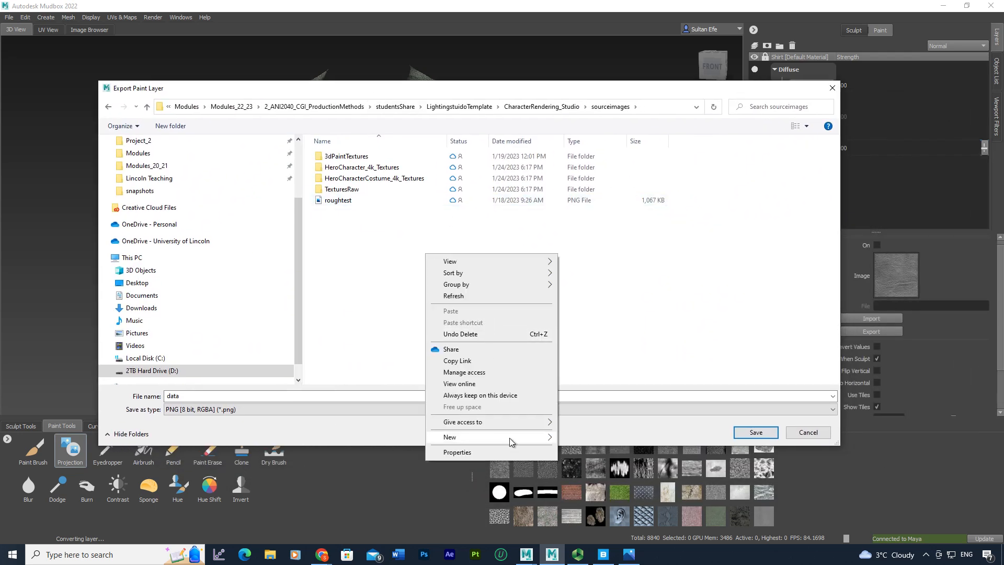
{"action": "mouse_move", "coordinate": [509, 438]}
{"action": "left_click", "coordinate": [587, 305]}
{"action": "right_click", "coordinate": [461, 297]}
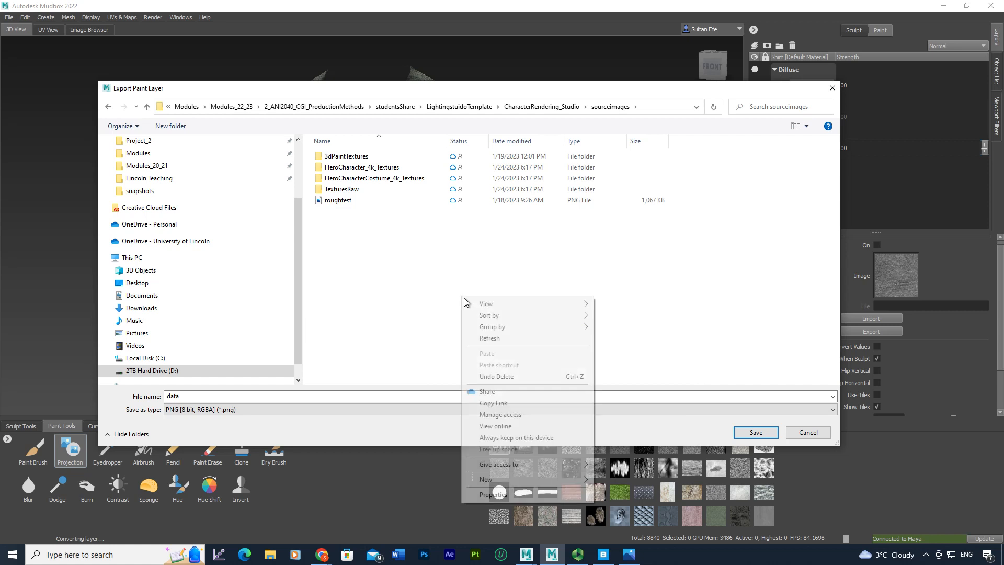
{"action": "mouse_move", "coordinate": [556, 479]}
{"action": "left_click", "coordinate": [650, 349]}
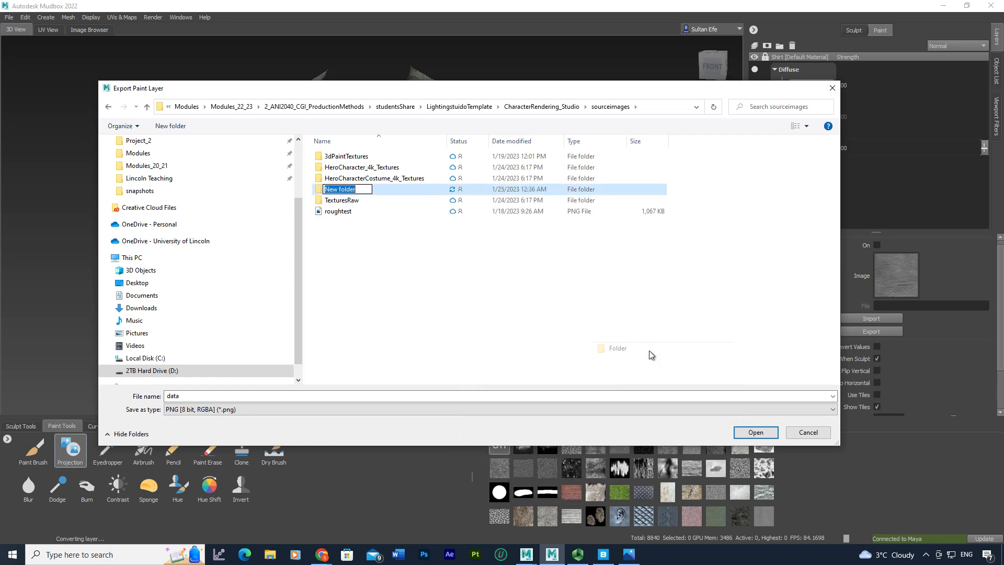
{"action": "type", "text": "newTextures"}
{"action": "key", "text": "Return"}
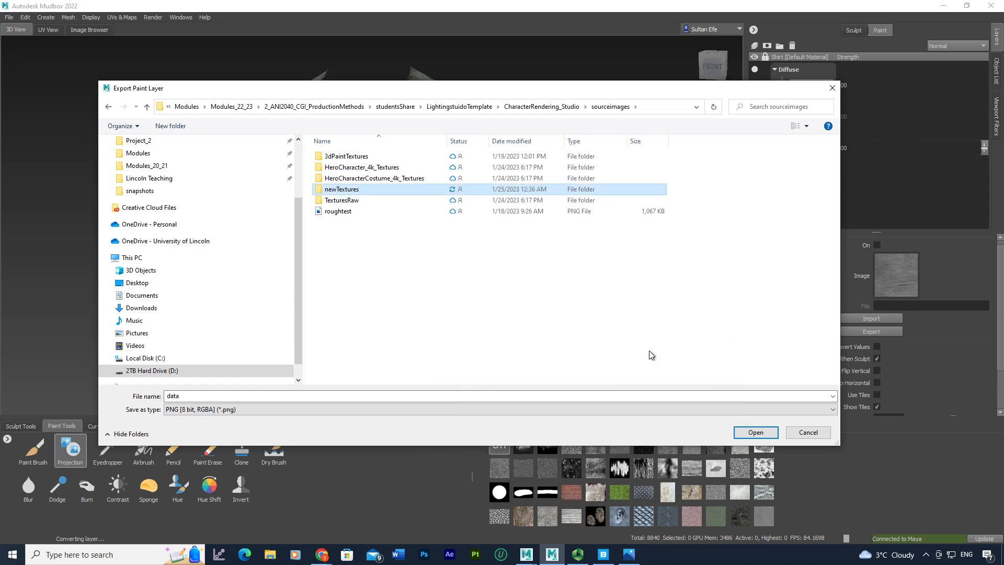
{"action": "double_click", "coordinate": [346, 189]}
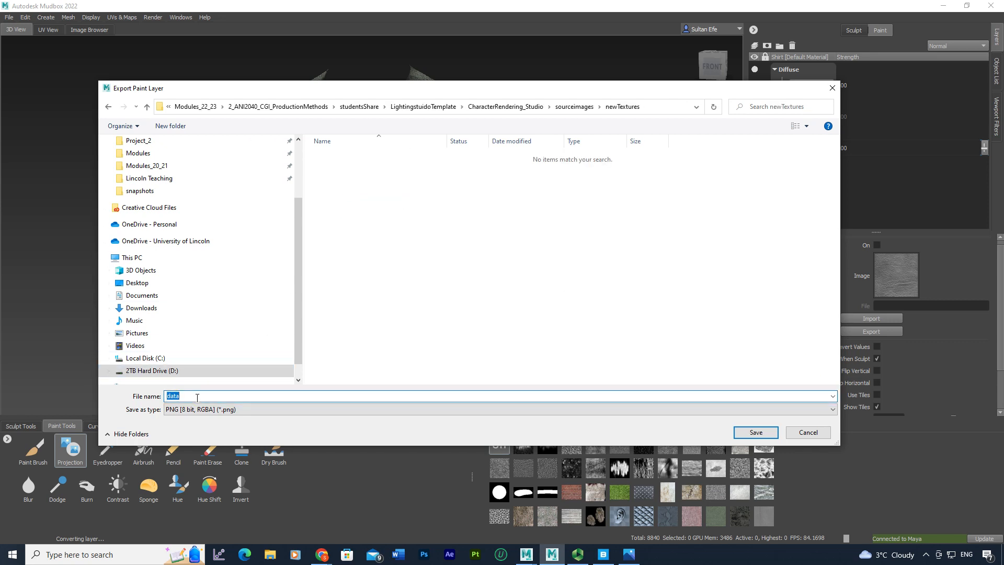
Export the Normal Map paint layer as an 8-bit RGBA PNG named ChShirtColorMap.
{"action": "type", "text": "ChShirtColorMap"}
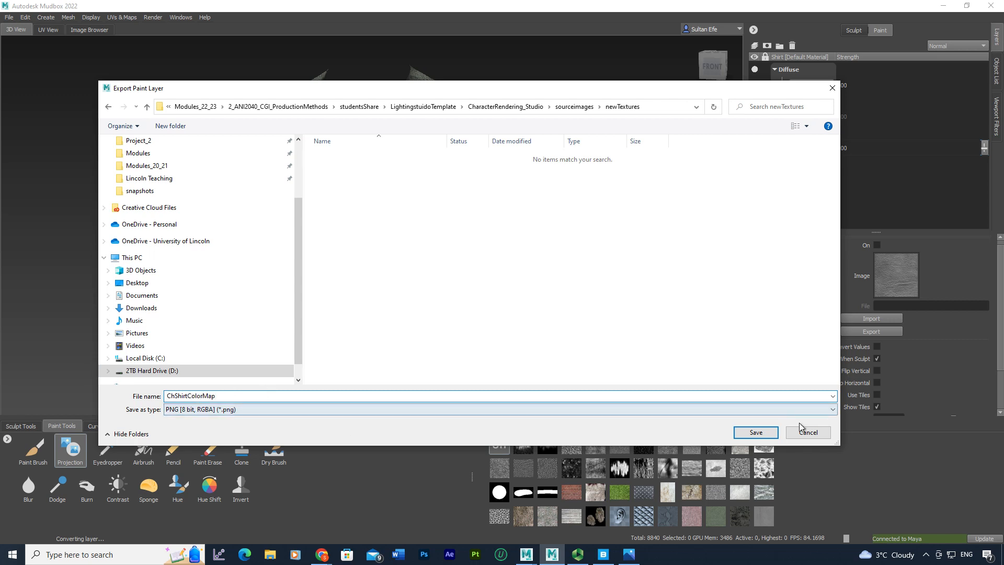
{"action": "left_click", "coordinate": [759, 432]}
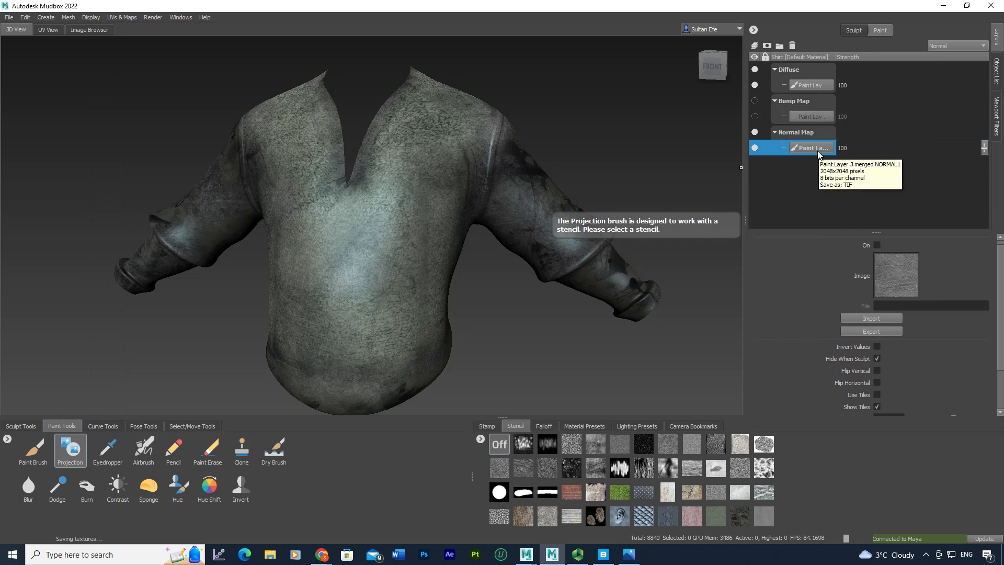
Export the Normal Map paint layer to newTextures as an 8-bit RGBA PNG named ChShirtNormalMap.
{"action": "right_click", "coordinate": [817, 151]}
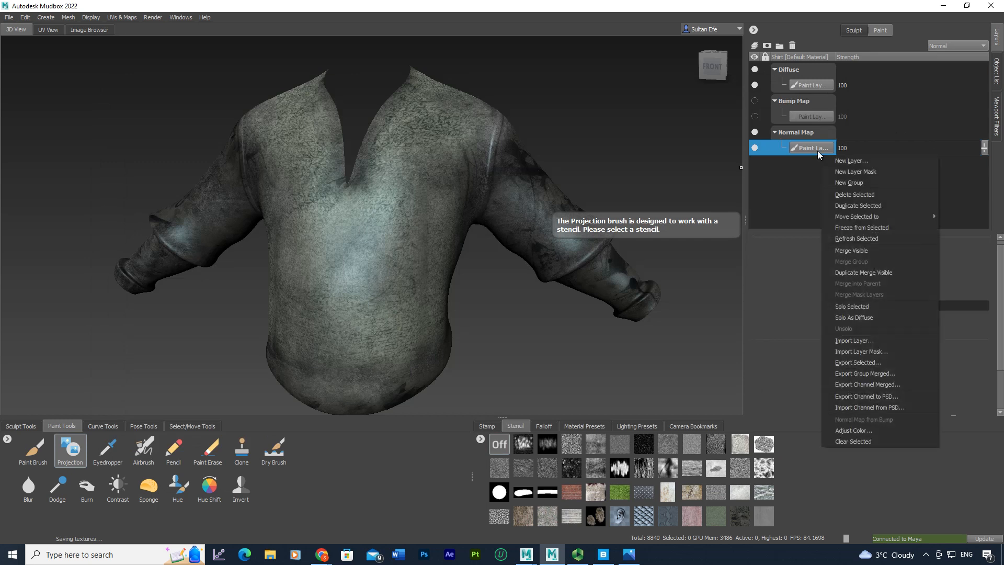
{"action": "left_click", "coordinate": [870, 363]}
{"action": "left_click", "coordinate": [197, 396]}
{"action": "left_click_drag", "start_coordinate": [189, 397], "coordinate": [201, 397]}
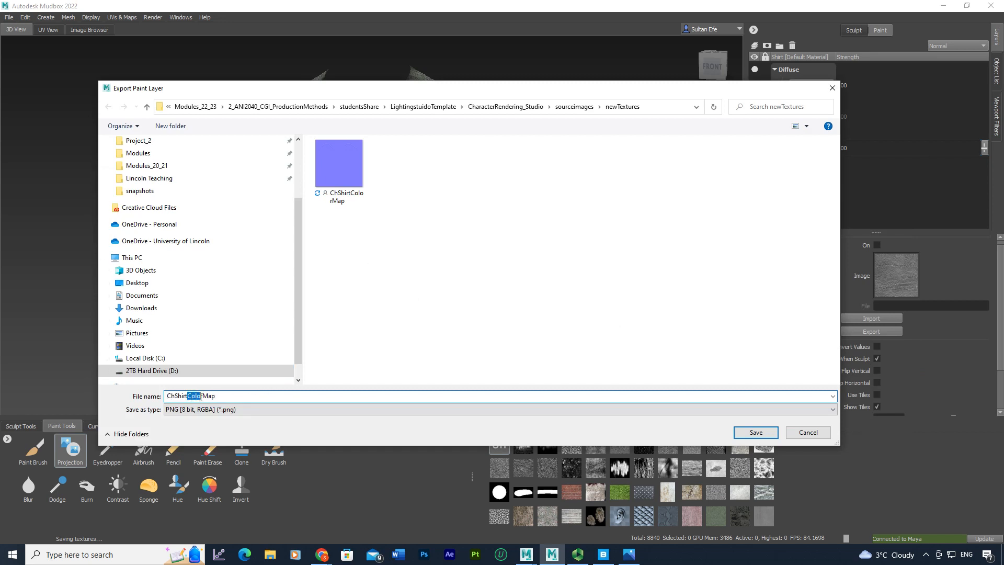
{"action": "type", "text": "Normal"}
{"action": "key", "text": "Return"}
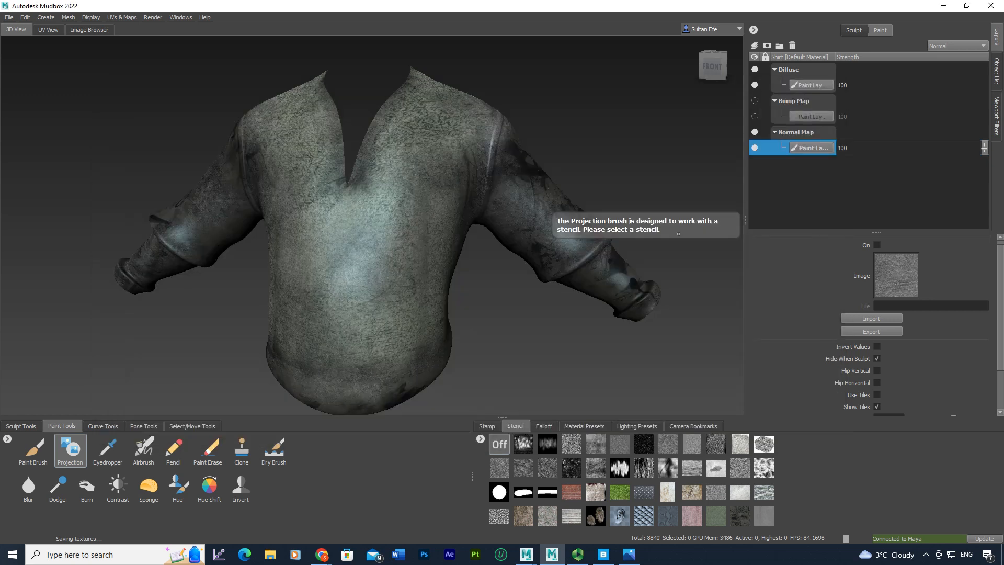
Export the Diffuse paint layer as ChShirtColorMap in newTextures, replacing the existing file of that name.
{"action": "left_click", "coordinate": [807, 86]}
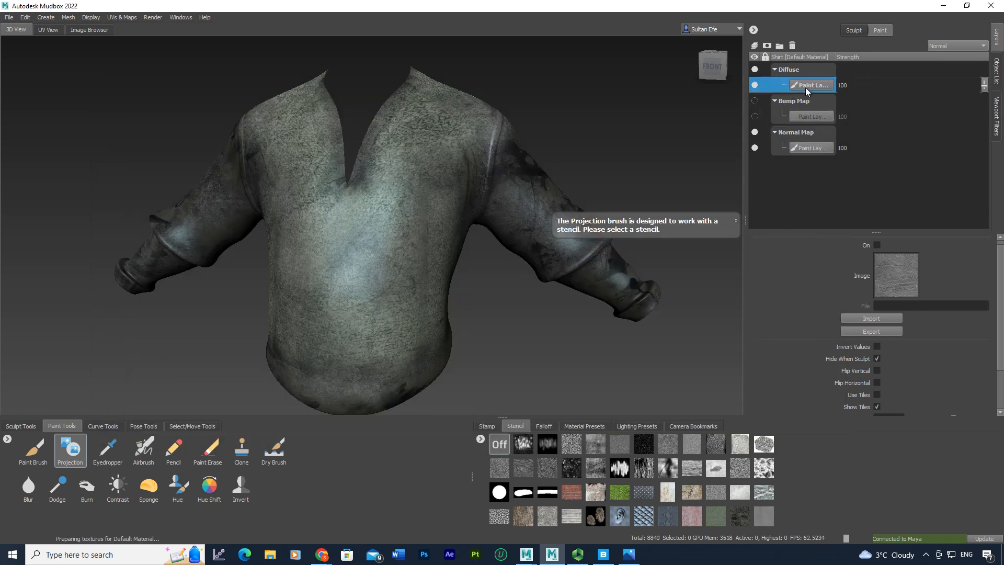
{"action": "right_click", "coordinate": [805, 87]}
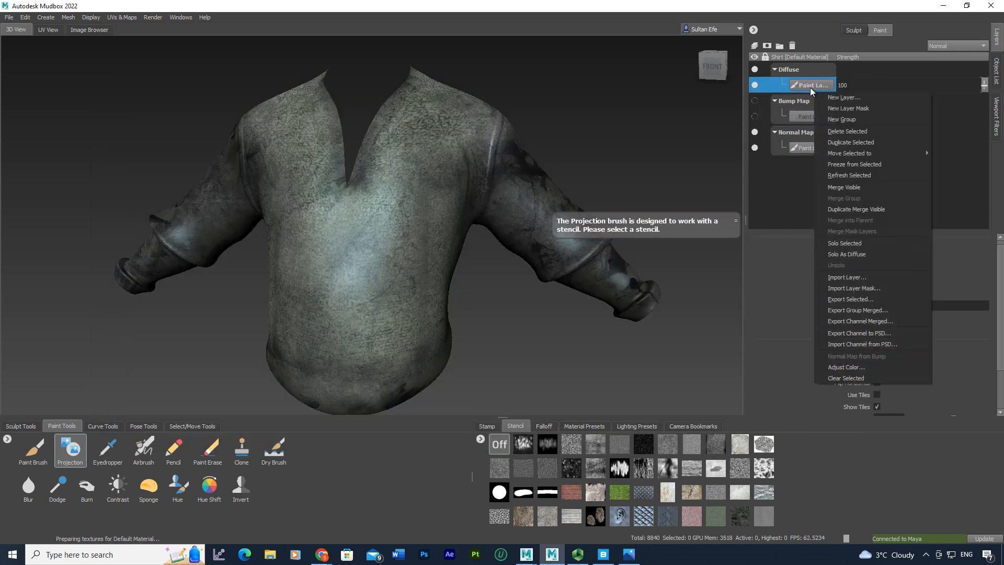
{"action": "left_click", "coordinate": [866, 299]}
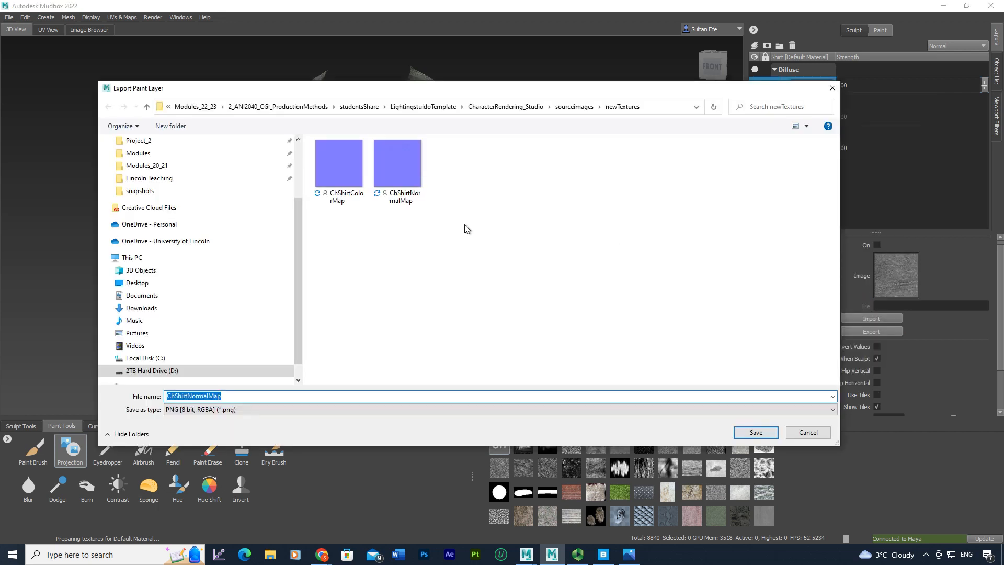
{"action": "left_click", "coordinate": [343, 182]}
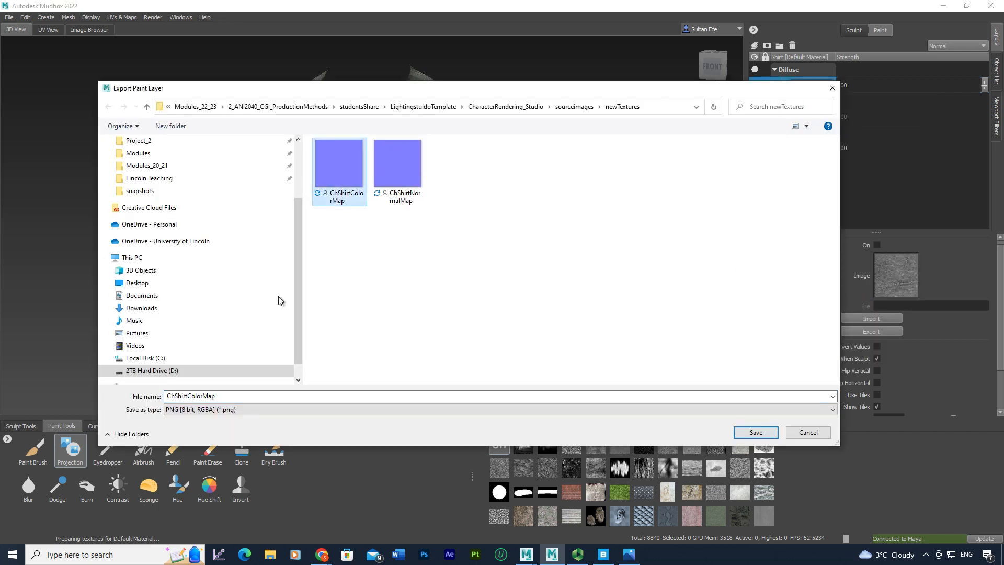
{"action": "left_click", "coordinate": [232, 396]}
{"action": "left_click", "coordinate": [755, 432]}
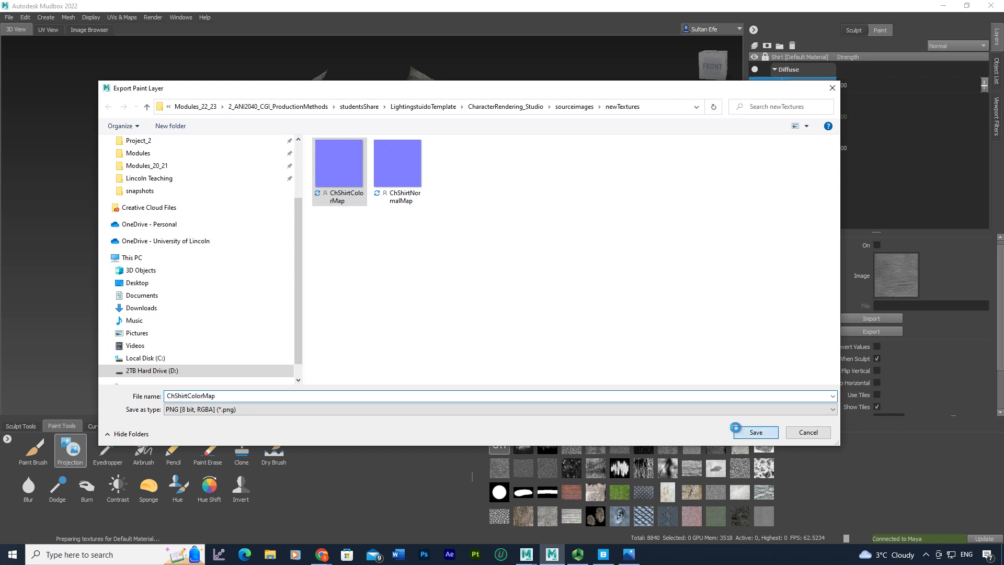
{"action": "left_click", "coordinate": [516, 281]}
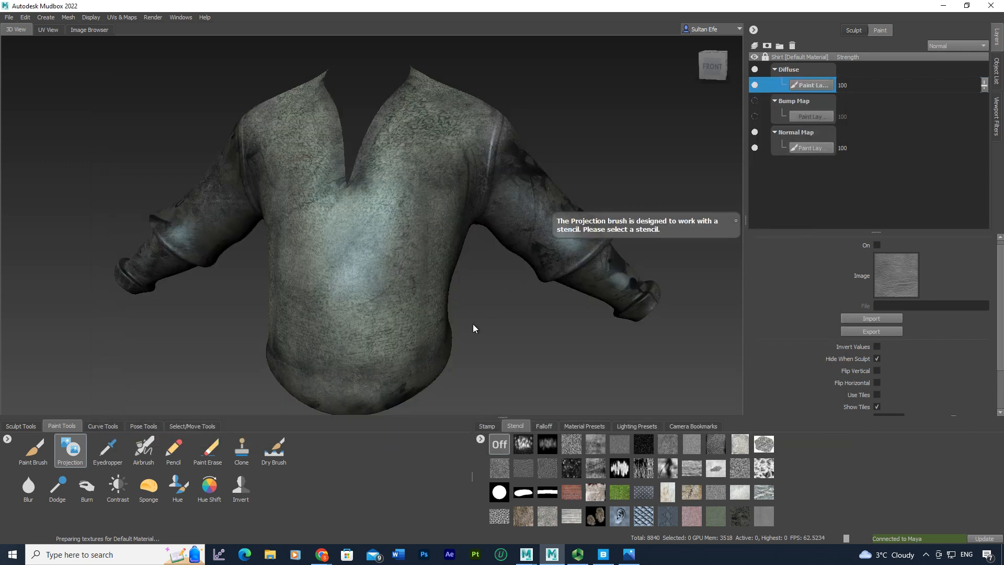
Switch to the Maya scene CharacterShaderTests_1 and assign a new Arnold aiStandardSurface material to the character's shirt.
{"action": "mouse_move", "coordinate": [552, 553]}
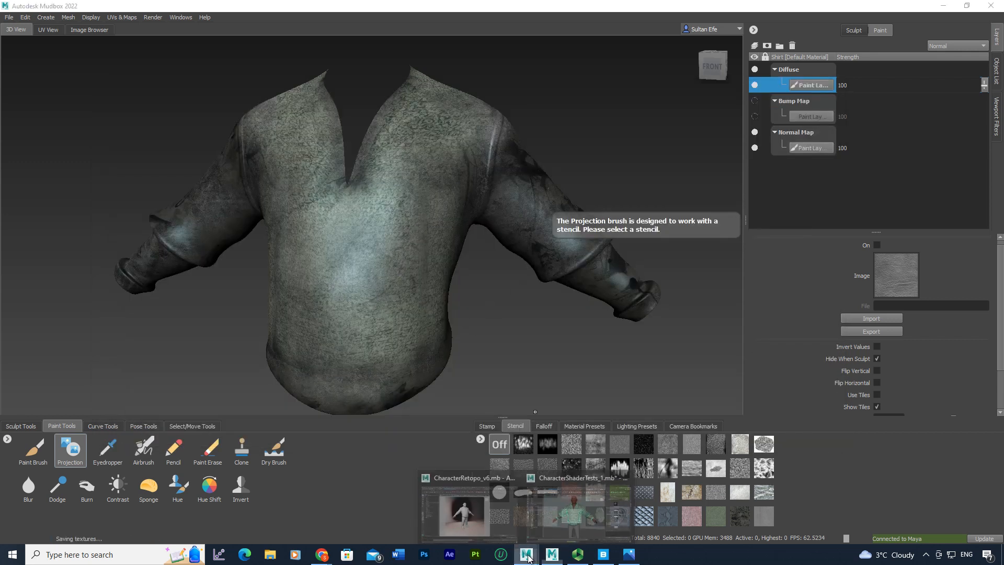
{"action": "left_click", "coordinate": [555, 512]}
{"action": "left_click", "coordinate": [490, 276]}
{"action": "right_click_drag", "start_coordinate": [501, 239], "coordinate": [511, 512]}
{"action": "left_click", "coordinate": [362, 268]}
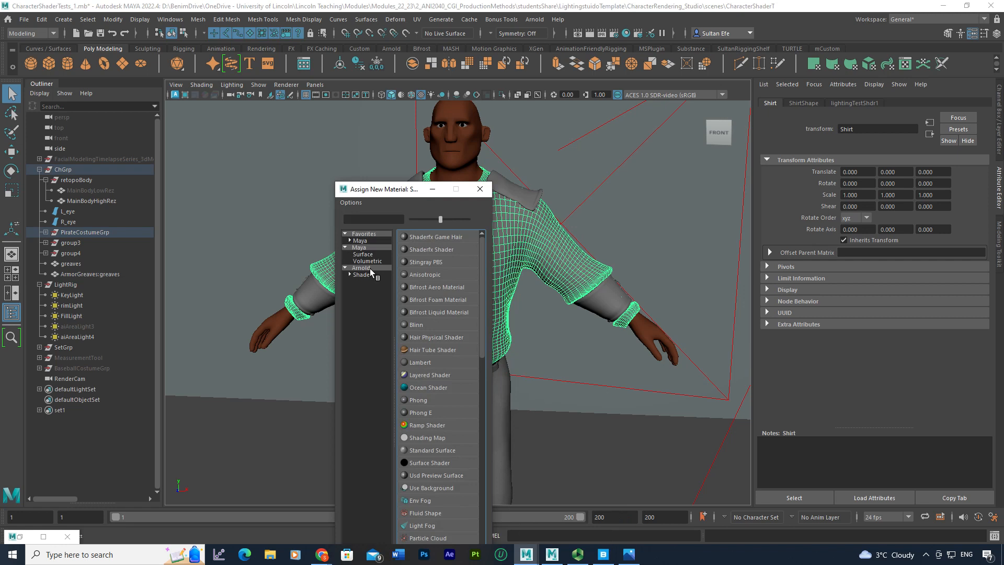
{"action": "left_click", "coordinate": [440, 412]}
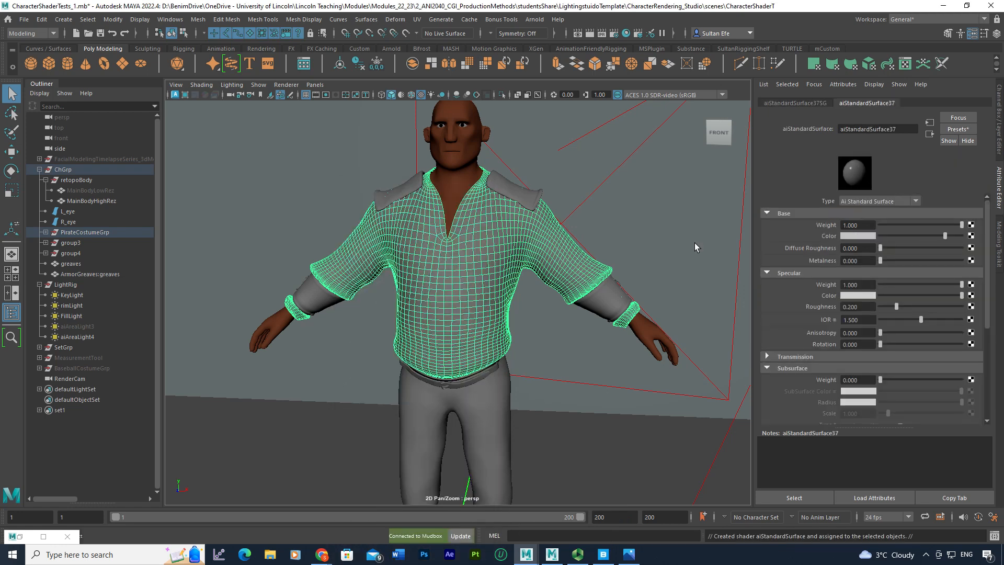
Rename the shirt's new aiStandardSurface material to shirtShdr.
{"action": "double_click", "coordinate": [876, 129]}
{"action": "type", "text": "s"}
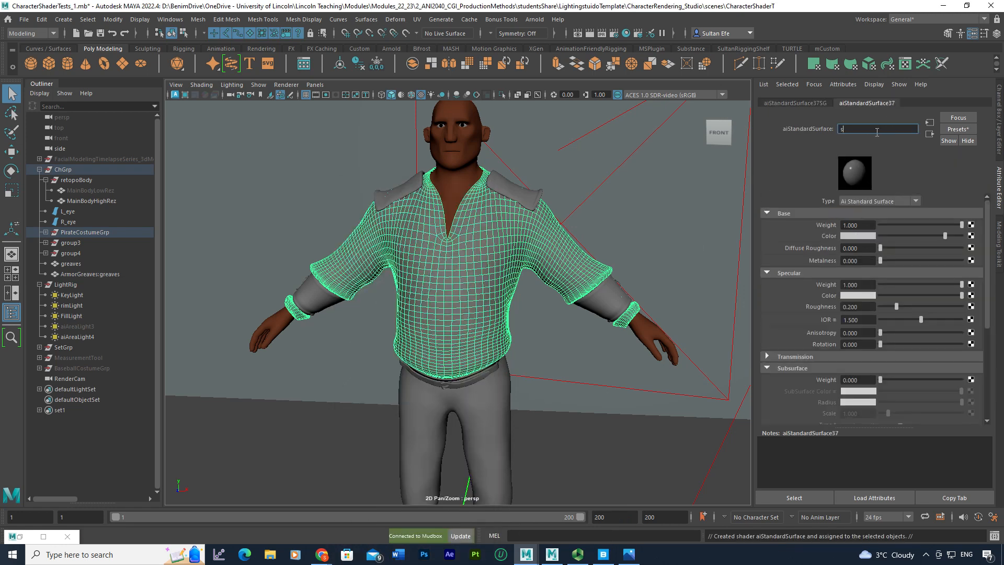
{"action": "type", "text": "hirtShdr"}
{"action": "key", "text": "Return"}
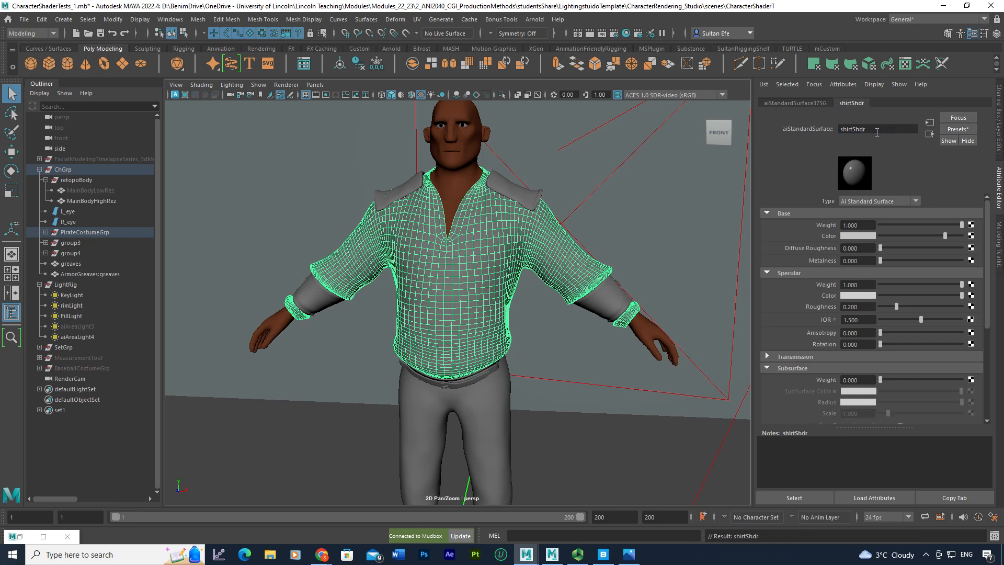
Connect a File texture to the base color of shirtShdr and set its filter type to Off.
{"action": "left_click", "coordinate": [971, 236]}
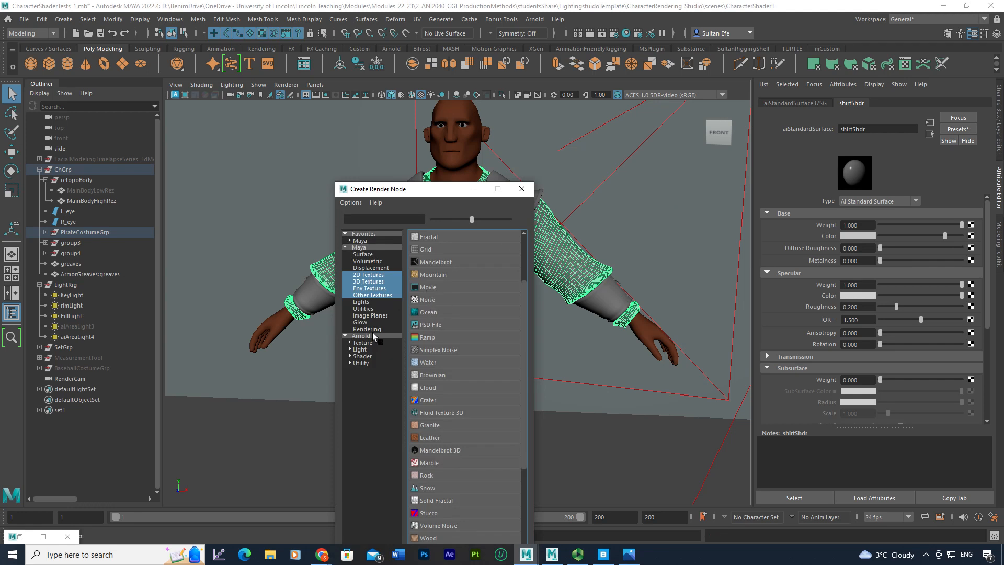
{"action": "scroll", "coordinate": [451, 308], "scroll_direction": "down", "scroll_amount": 2}
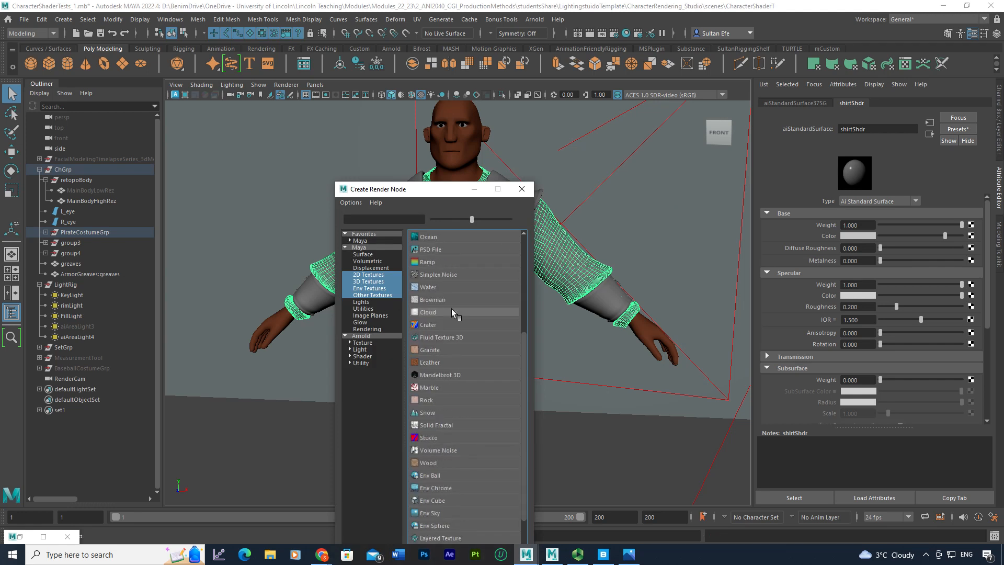
{"action": "scroll", "coordinate": [451, 308], "scroll_direction": "up", "scroll_amount": 2}
{"action": "left_click", "coordinate": [435, 249]}
{"action": "left_click", "coordinate": [865, 208]}
{"action": "left_click", "coordinate": [864, 221]}
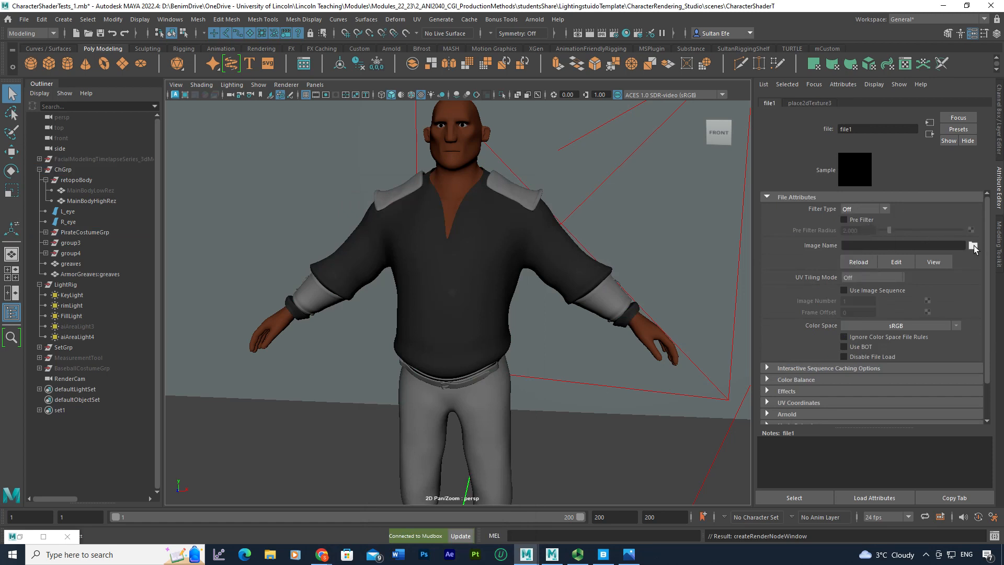
Load ChShirtColorMap.png from the newTextures folder as the base color texture's image.
{"action": "left_click", "coordinate": [973, 246]}
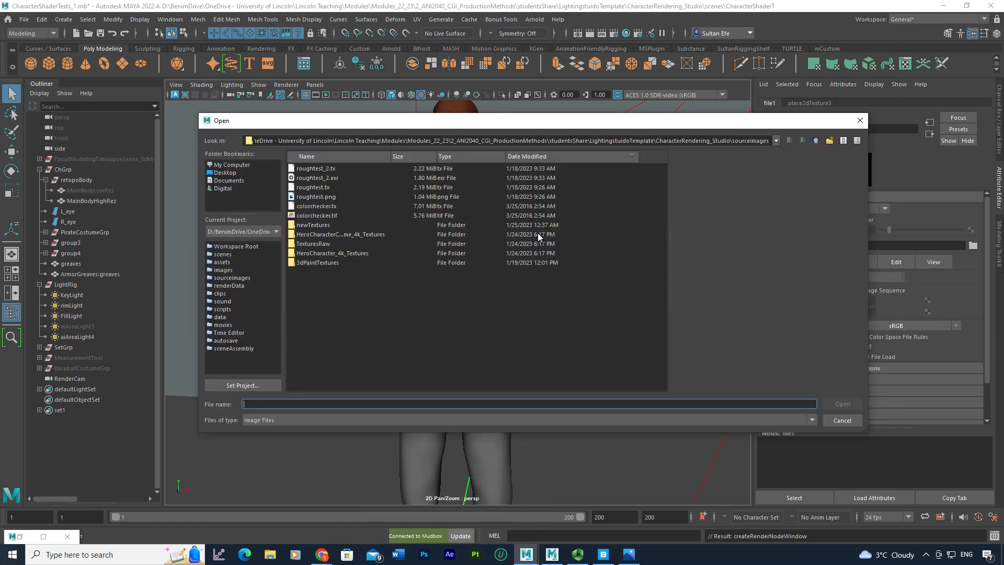
{"action": "double_click", "coordinate": [324, 225]}
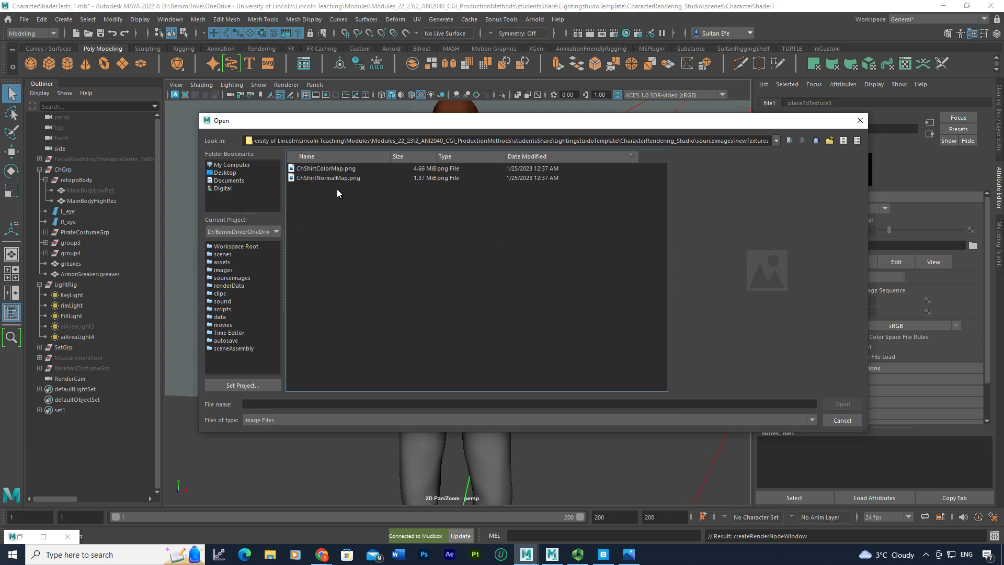
{"action": "left_click", "coordinate": [337, 171]}
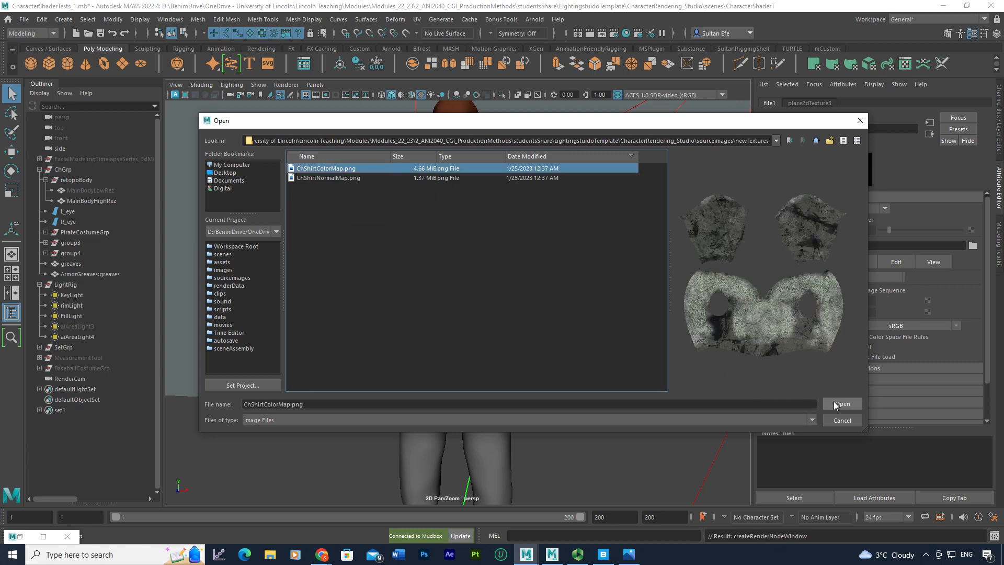
{"action": "left_click", "coordinate": [836, 405]}
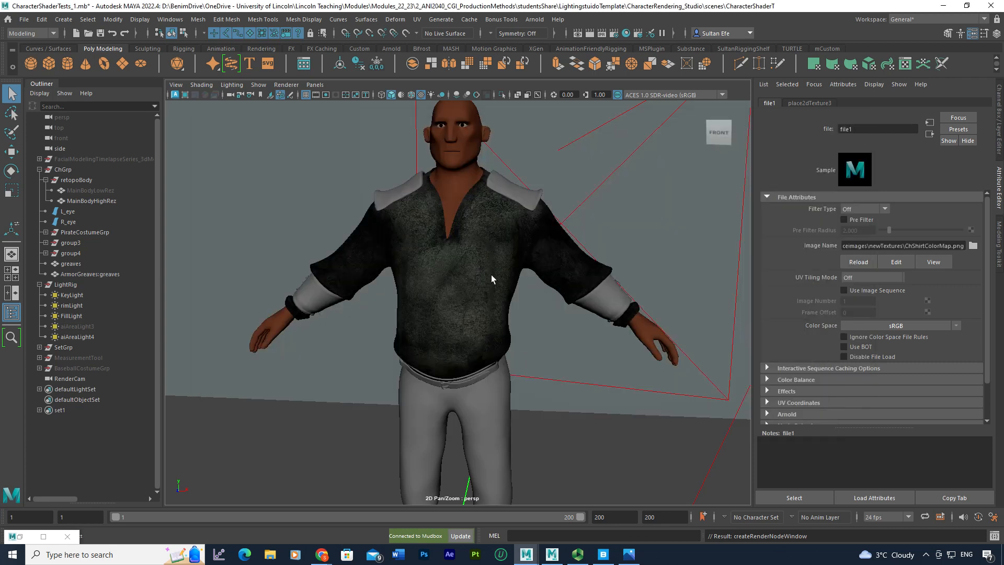
Examine the color texture on the character's shirt up close and from several angles.
{"action": "left_click_drag", "start_coordinate": [534, 287], "coordinate": [477, 287], "text": "alt"}
{"action": "right_click_drag", "start_coordinate": [478, 287], "coordinate": [513, 330], "text": "alt"}
{"action": "left_click_drag", "start_coordinate": [478, 319], "coordinate": [565, 309], "text": "alt"}
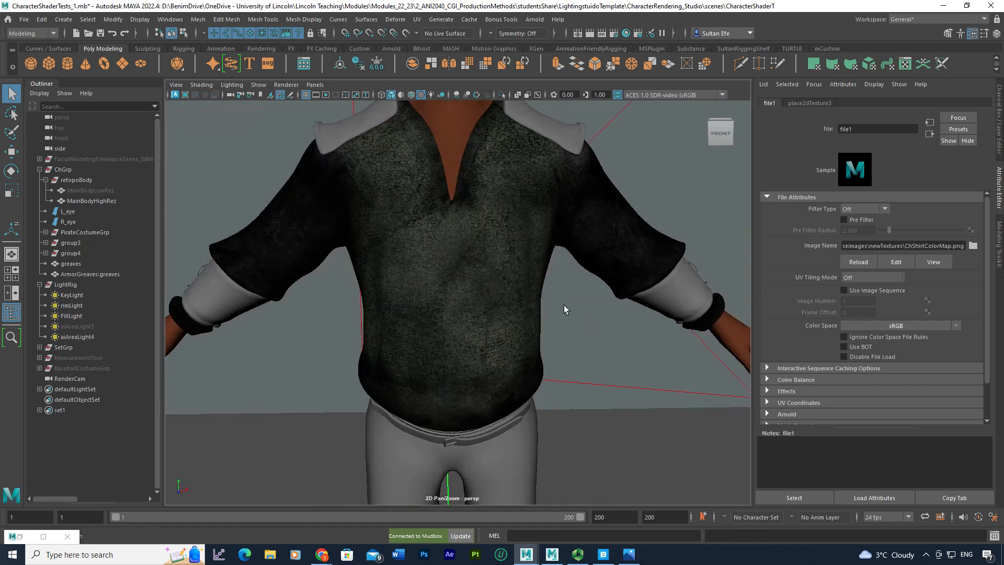
{"action": "right_click_drag", "start_coordinate": [500, 308], "coordinate": [523, 329], "text": "alt"}
{"action": "middle_click_drag", "start_coordinate": [522, 330], "coordinate": [518, 340], "text": "alt"}
{"action": "left_click_drag", "start_coordinate": [518, 340], "coordinate": [613, 336], "text": "alt"}
{"action": "mouse_move", "coordinate": [494, 313]}
{"action": "right_mouse_down", "text": "alt"}
{"action": "mouse_move", "coordinate": [557, 347]}
{"action": "mouse_move", "coordinate": [505, 321]}
{"action": "right_mouse_up", "text": "alt"}
{"action": "mouse_move", "coordinate": [515, 323]}
{"action": "left_mouse_down", "text": "alt"}
{"action": "mouse_move", "coordinate": [427, 347]}
{"action": "mouse_move", "coordinate": [448, 361]}
{"action": "mouse_move", "coordinate": [503, 307]}
{"action": "left_mouse_up", "text": "alt"}
Connect a File texture to the bump mapping of the shirt's shirtShdr and set the bump to use Tangent Space Normals.
{"action": "left_click", "coordinate": [478, 289]}
{"action": "left_click", "coordinate": [842, 103]}
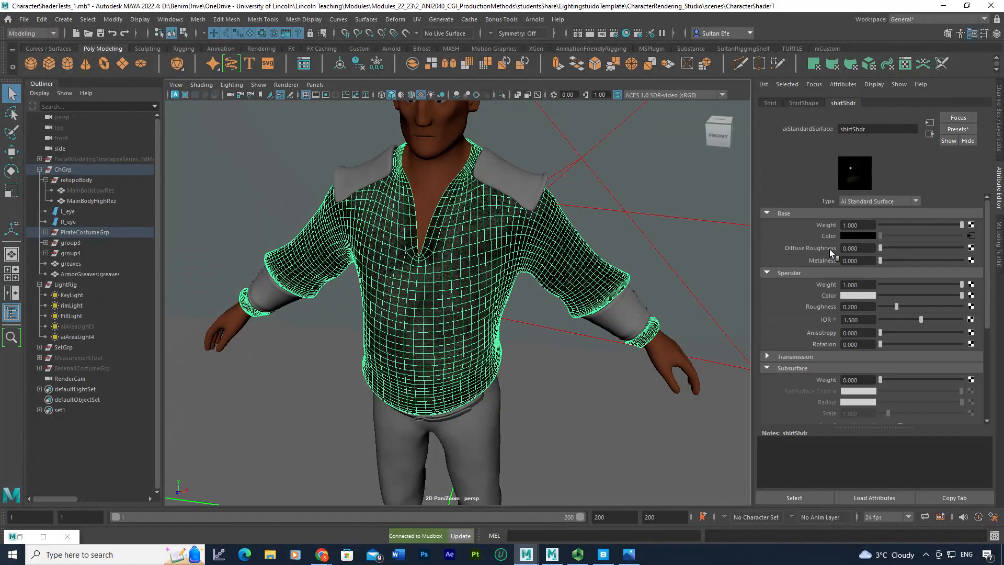
{"action": "scroll", "coordinate": [795, 321], "scroll_direction": "down", "scroll_amount": 5}
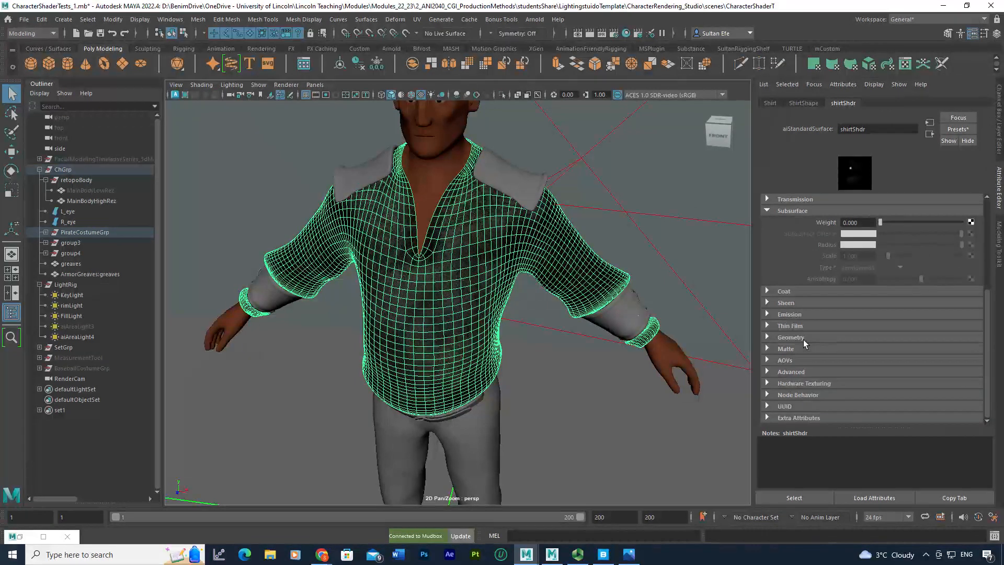
{"action": "left_click", "coordinate": [799, 335]}
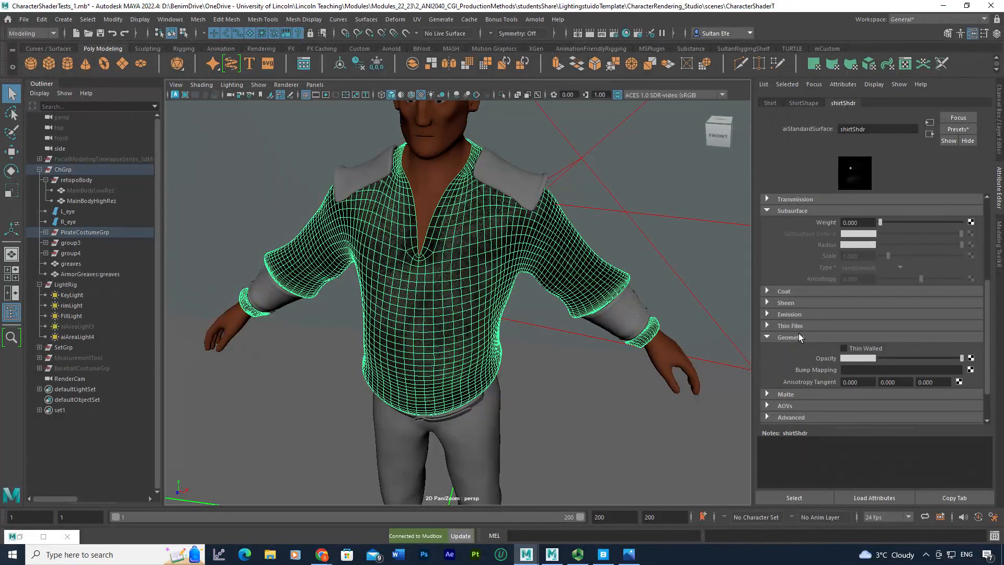
{"action": "left_click", "coordinate": [970, 370]}
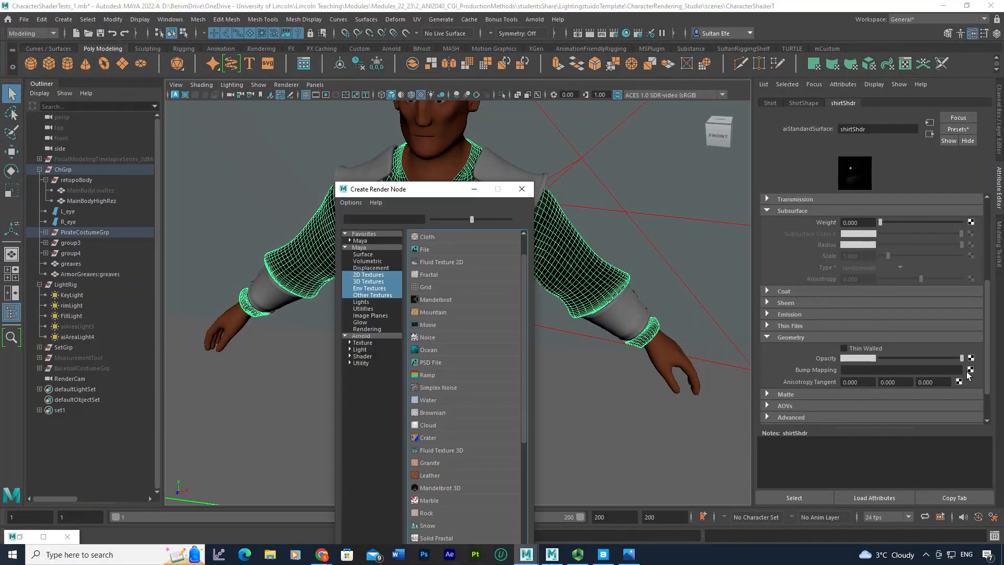
{"action": "left_click", "coordinate": [427, 250]}
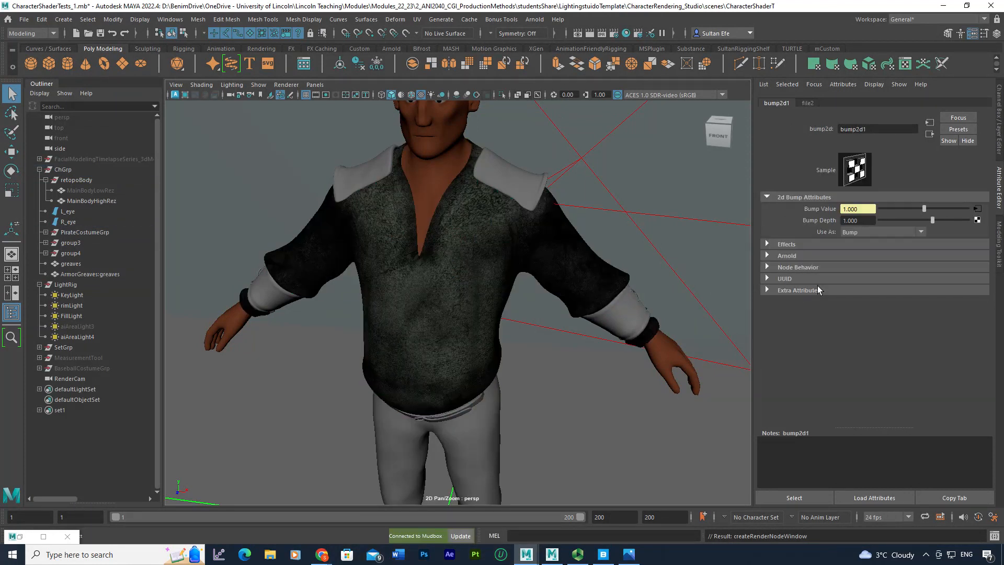
{"action": "left_click", "coordinate": [857, 231]}
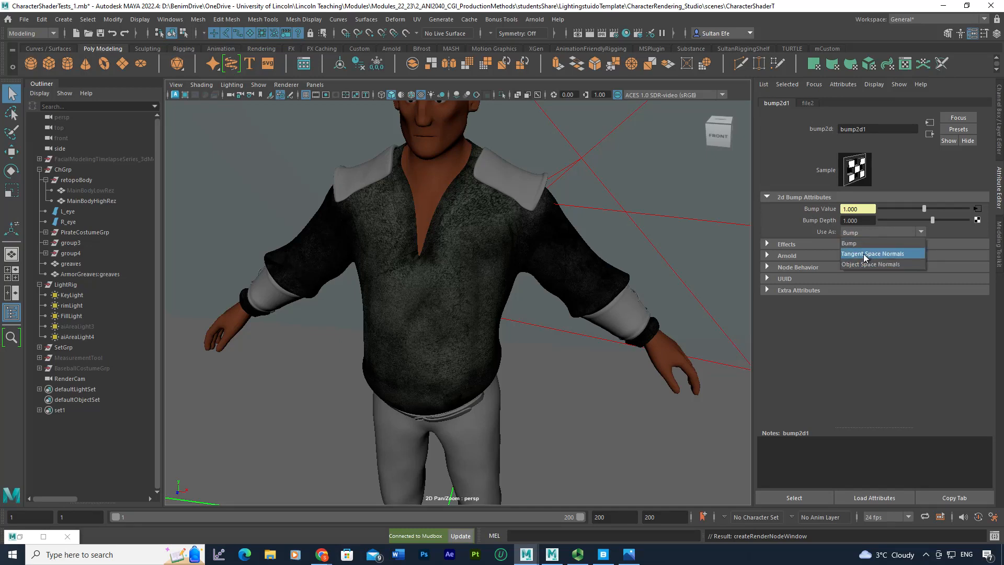
{"action": "left_click", "coordinate": [865, 256]}
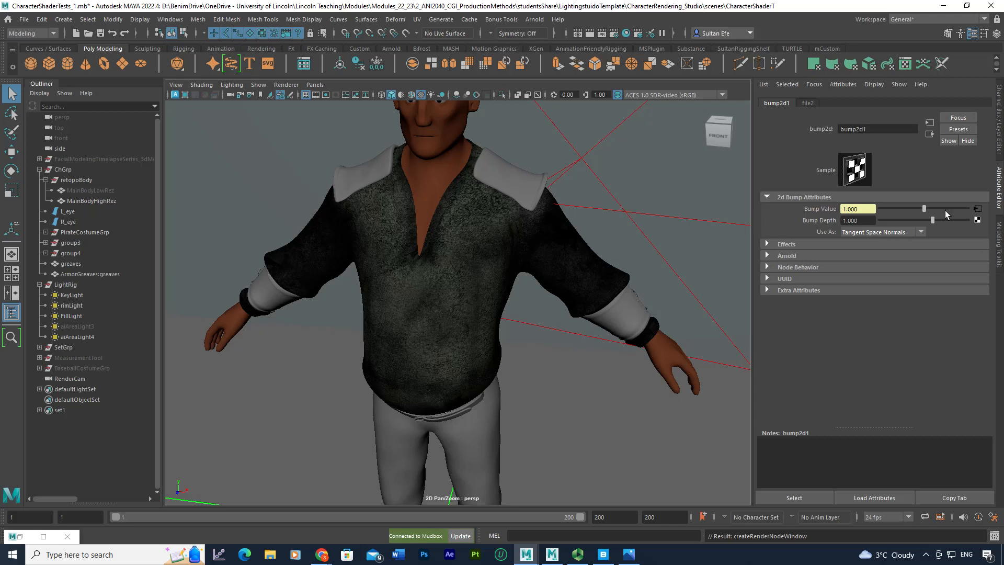
Load ChShirtNormalMap.png from the newTextures folder as the image of the bump's file texture.
{"action": "left_click", "coordinate": [976, 209]}
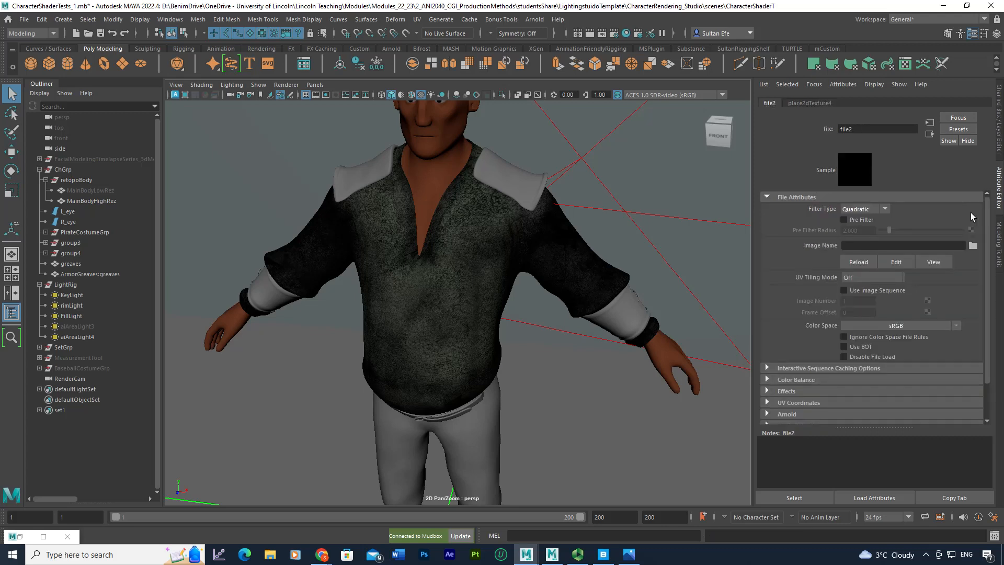
{"action": "left_click", "coordinate": [973, 245]}
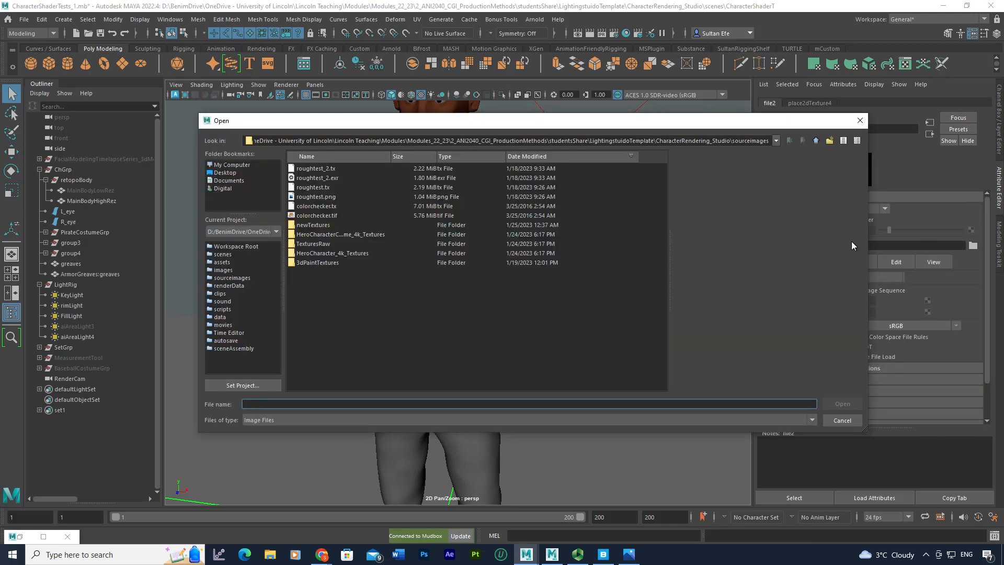
{"action": "double_click", "coordinate": [318, 225]}
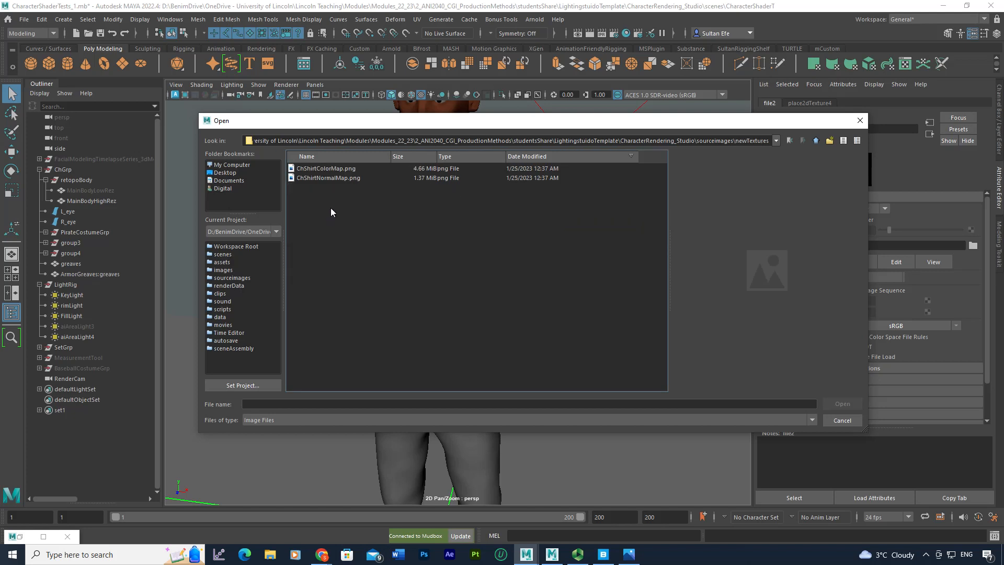
{"action": "left_click", "coordinate": [340, 177]}
{"action": "left_click", "coordinate": [839, 403]}
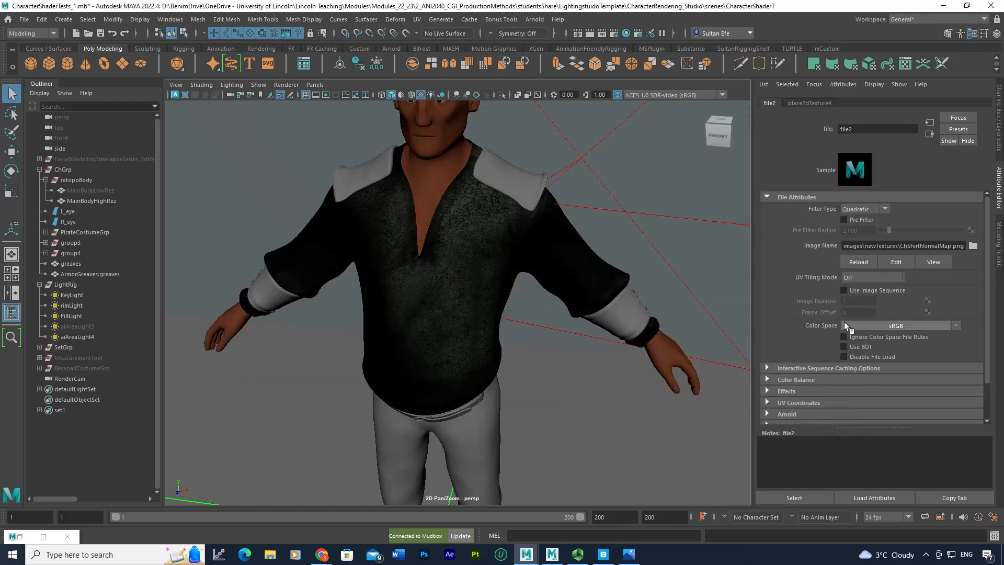
Set the normal map's color space to Raw and show the bump node's Arnold options.
{"action": "left_click", "coordinate": [895, 324]}
{"action": "mouse_move", "coordinate": [922, 354]}
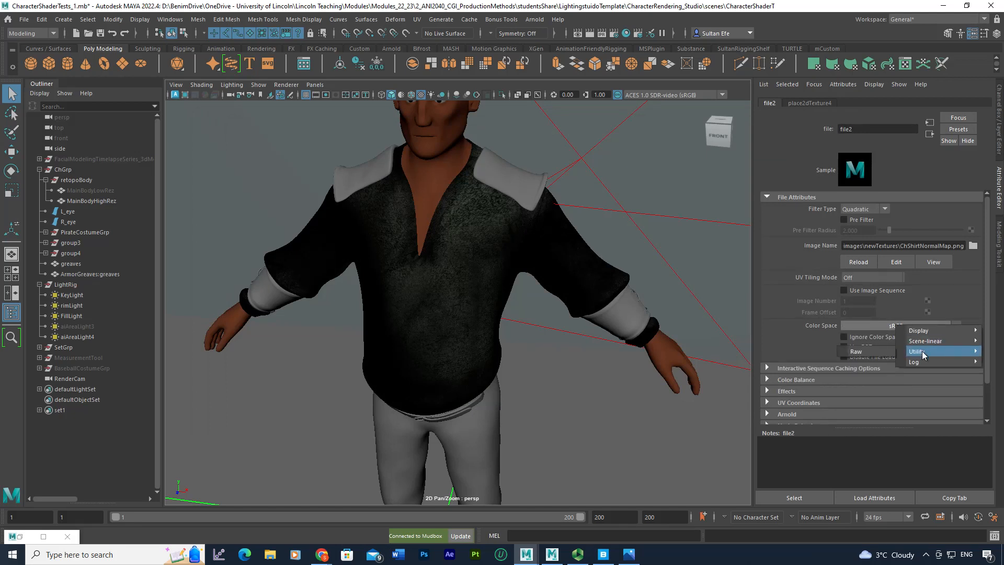
{"action": "left_click", "coordinate": [879, 351]}
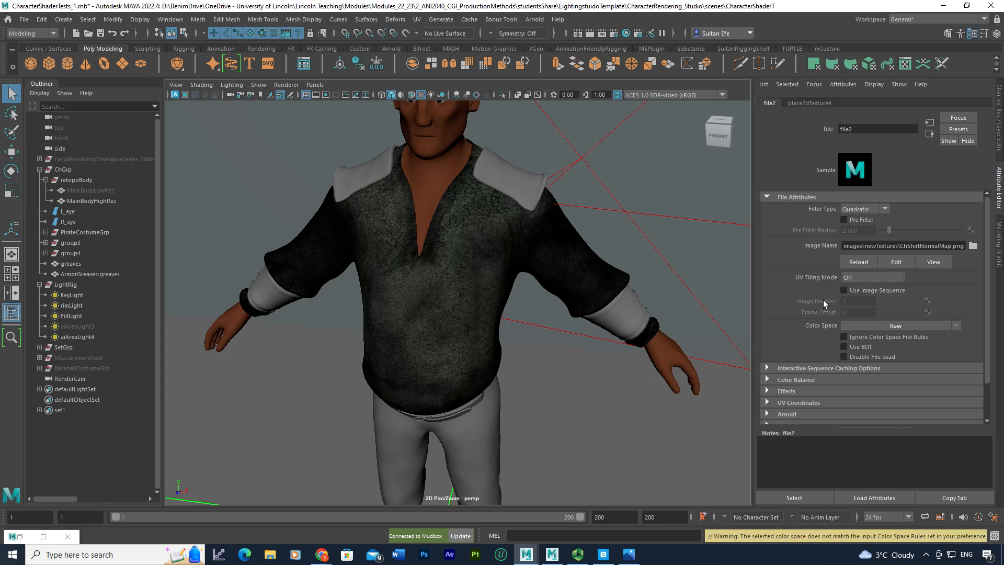
{"action": "left_click", "coordinate": [930, 137]}
{"action": "left_click", "coordinate": [802, 257]}
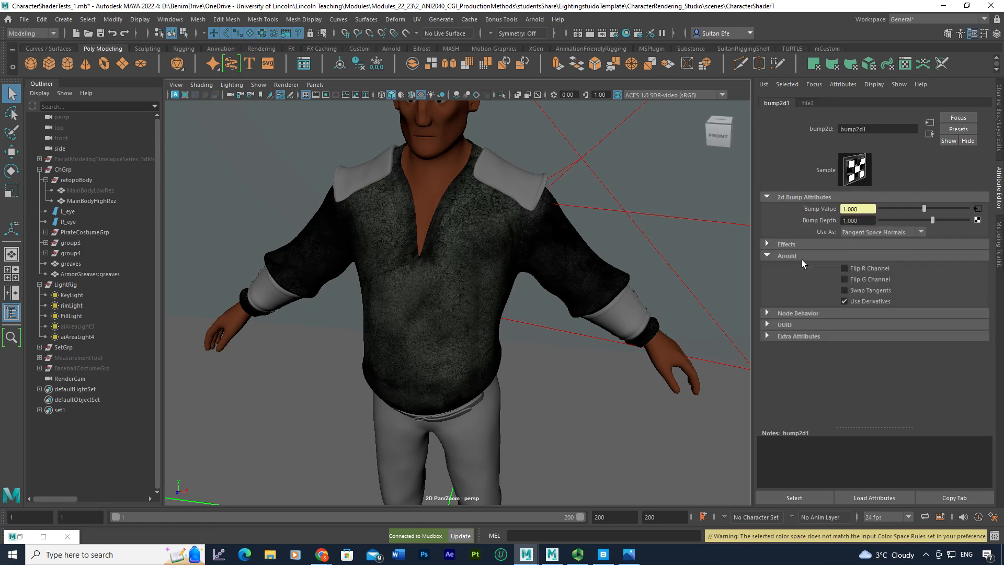
Examine the shirt with its color and normal textures up close and from several angles.
{"action": "left_click_drag", "start_coordinate": [563, 317], "coordinate": [571, 376], "text": "alt"}
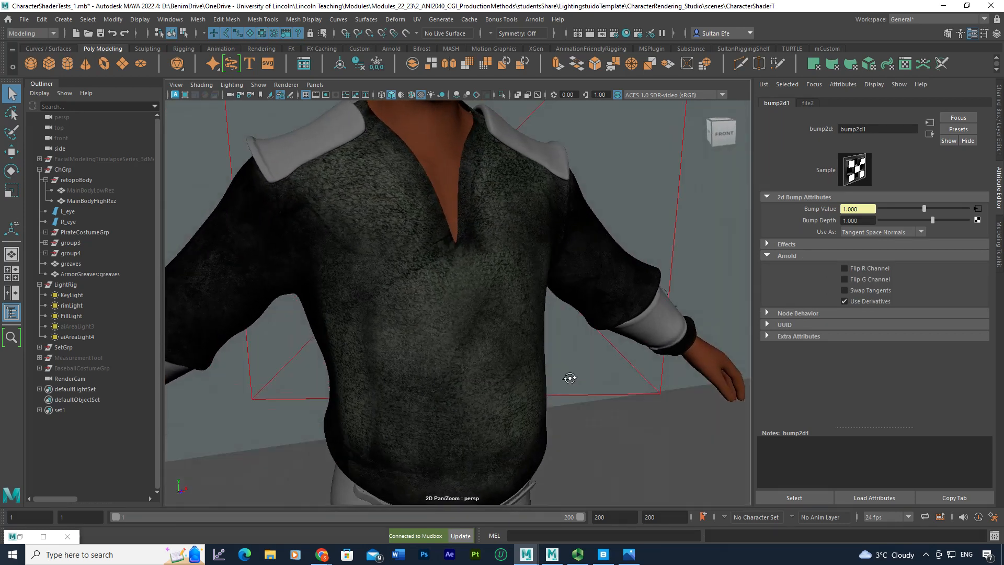
{"action": "left_click", "coordinate": [529, 249]}
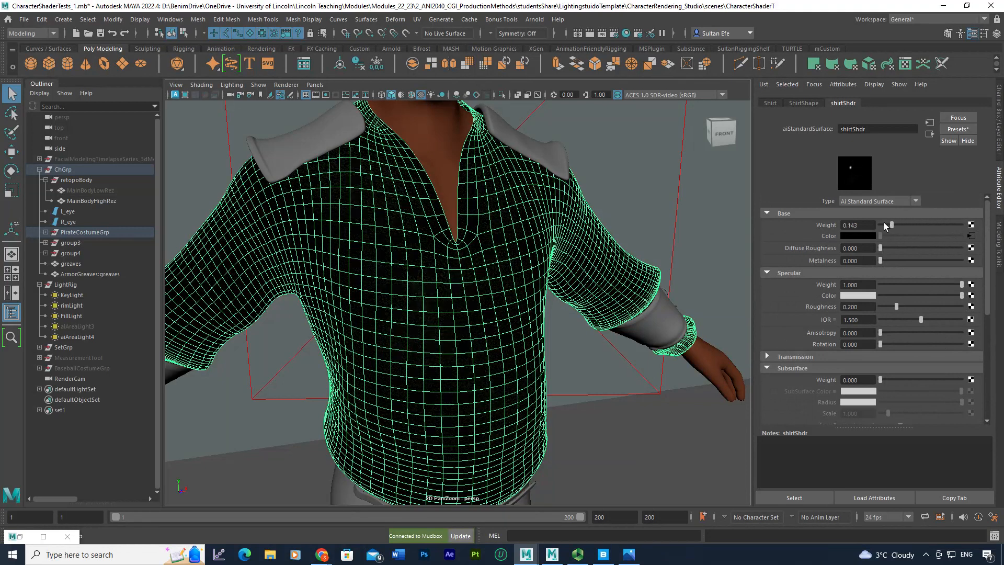
{"action": "left_click_drag", "start_coordinate": [585, 268], "coordinate": [543, 297], "text": "alt"}
{"action": "left_click", "coordinate": [562, 340]}
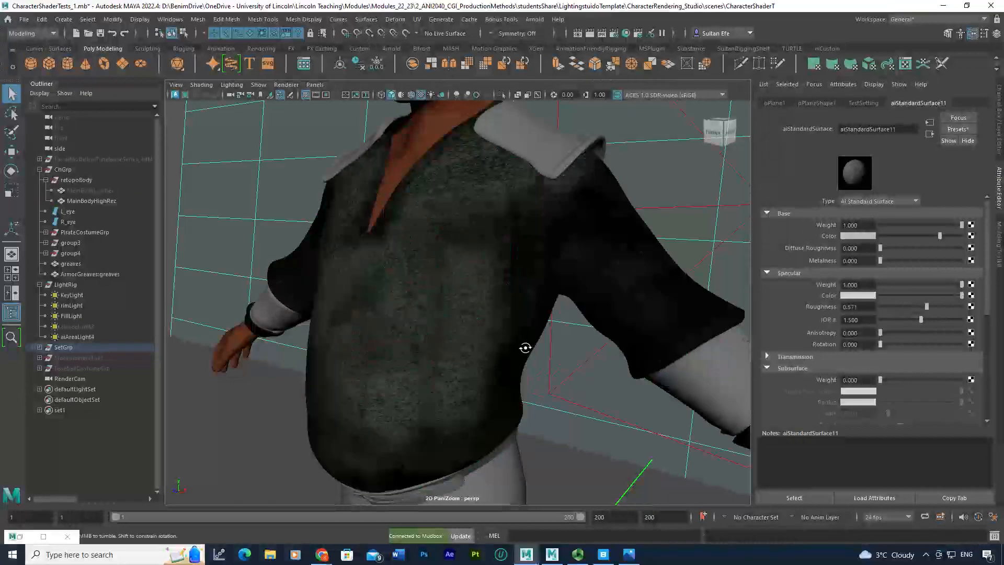
{"action": "left_click_drag", "start_coordinate": [518, 350], "coordinate": [532, 340], "text": "alt"}
{"action": "right_click_drag", "start_coordinate": [532, 341], "coordinate": [582, 337], "text": "alt"}
{"action": "left_click_drag", "start_coordinate": [543, 340], "coordinate": [510, 280], "text": "alt"}
Isolate the shirt in the viewport and inspect its surface with and without the textures displayed.
{"action": "left_click", "coordinate": [515, 287]}
{"action": "left_click", "coordinate": [502, 95]}
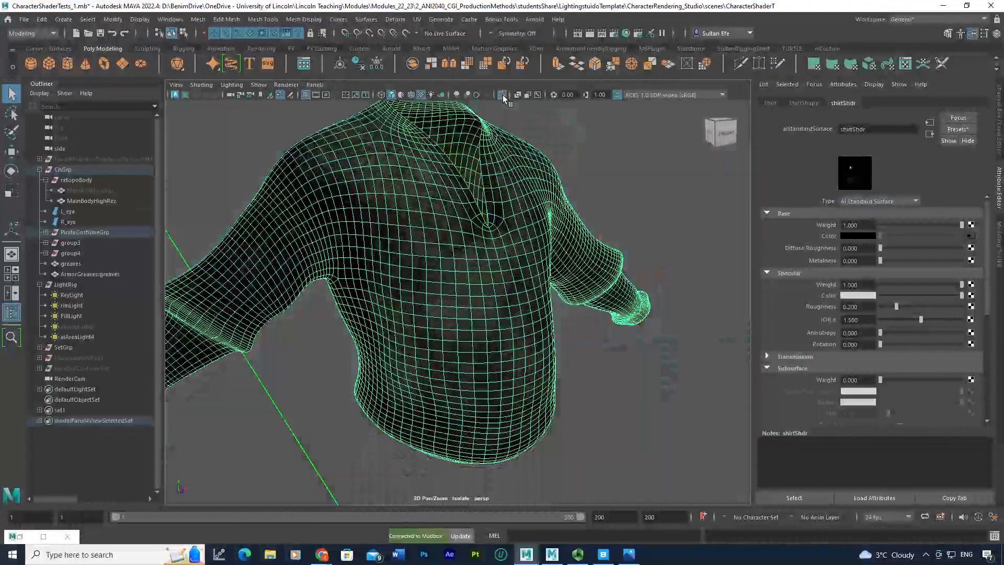
{"action": "left_click", "coordinate": [630, 215]}
{"action": "left_click_drag", "start_coordinate": [505, 230], "coordinate": [408, 135], "text": "alt"}
{"action": "left_click", "coordinate": [401, 94]}
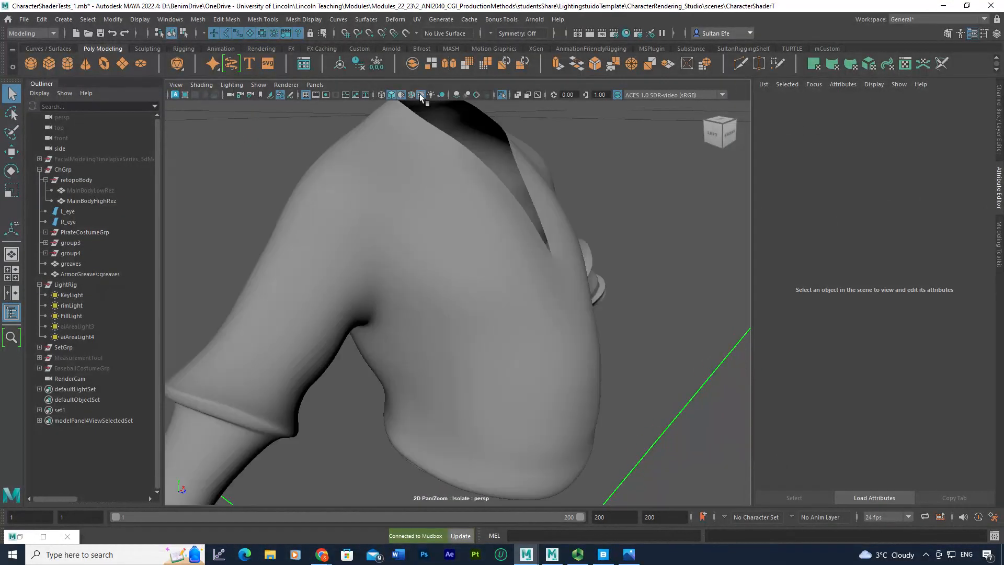
{"action": "left_click", "coordinate": [421, 95]}
{"action": "left_click_drag", "start_coordinate": [453, 219], "coordinate": [424, 216], "text": "alt"}
{"action": "left_click", "coordinate": [424, 216]}
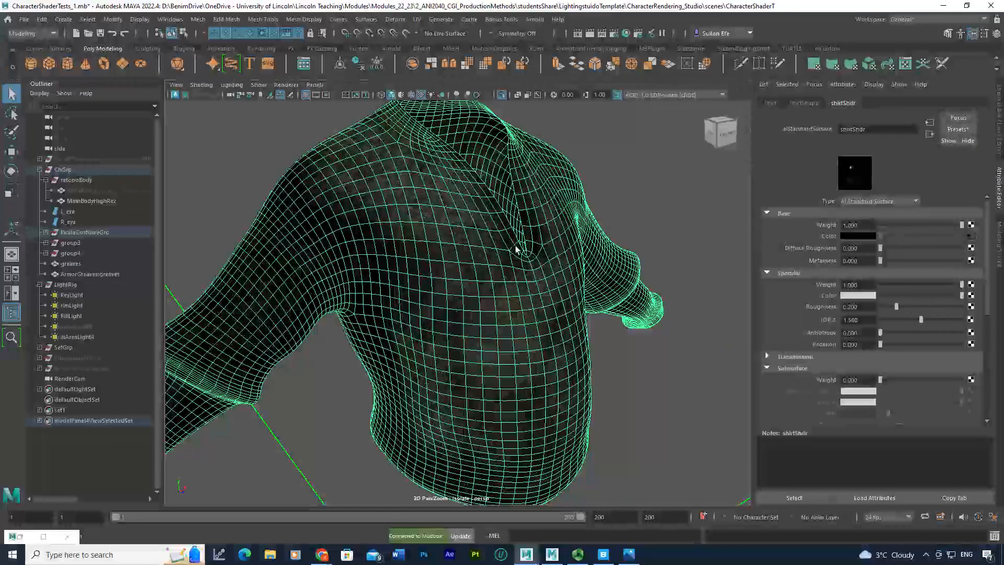
{"action": "left_click_drag", "start_coordinate": [519, 246], "coordinate": [470, 236], "text": "alt"}
Disconnect the texture from shirtShdr's base color and inspect the normal map's effect on the plain shirt.
{"action": "right_click", "coordinate": [828, 238]}
{"action": "left_click", "coordinate": [878, 260]}
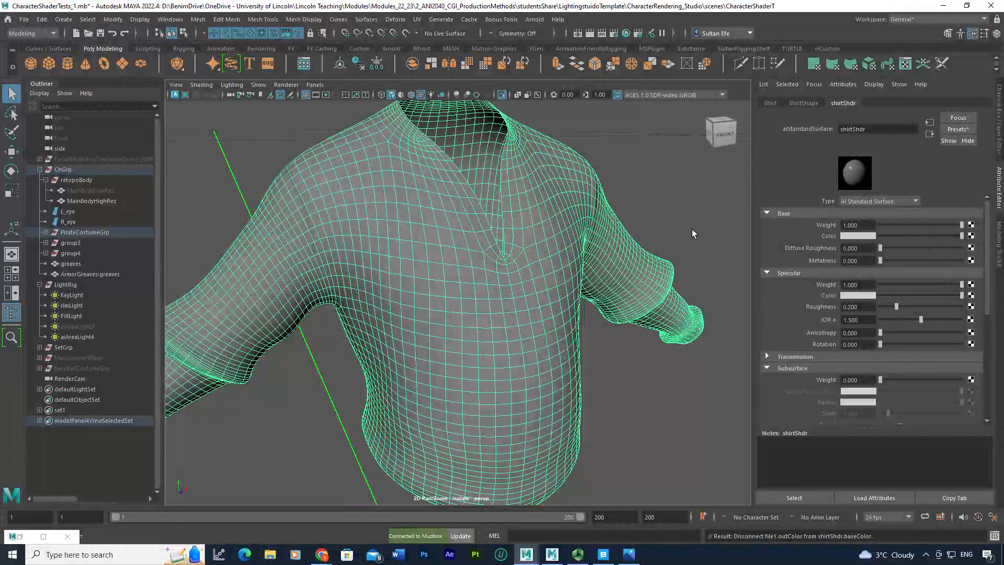
{"action": "left_click", "coordinate": [726, 238]}
{"action": "left_click_drag", "start_coordinate": [472, 213], "coordinate": [376, 325], "text": "alt"}
{"action": "left_click", "coordinate": [511, 256]}
{"action": "left_click", "coordinate": [339, 356]}
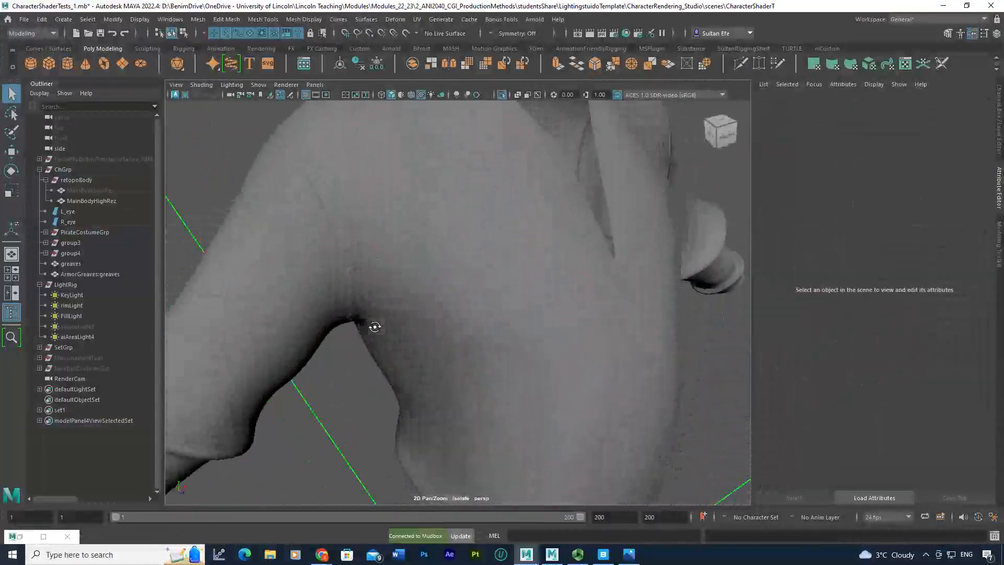
{"action": "left_click", "coordinate": [434, 305]}
{"action": "left_click_drag", "start_coordinate": [533, 273], "coordinate": [515, 256], "text": "alt"}
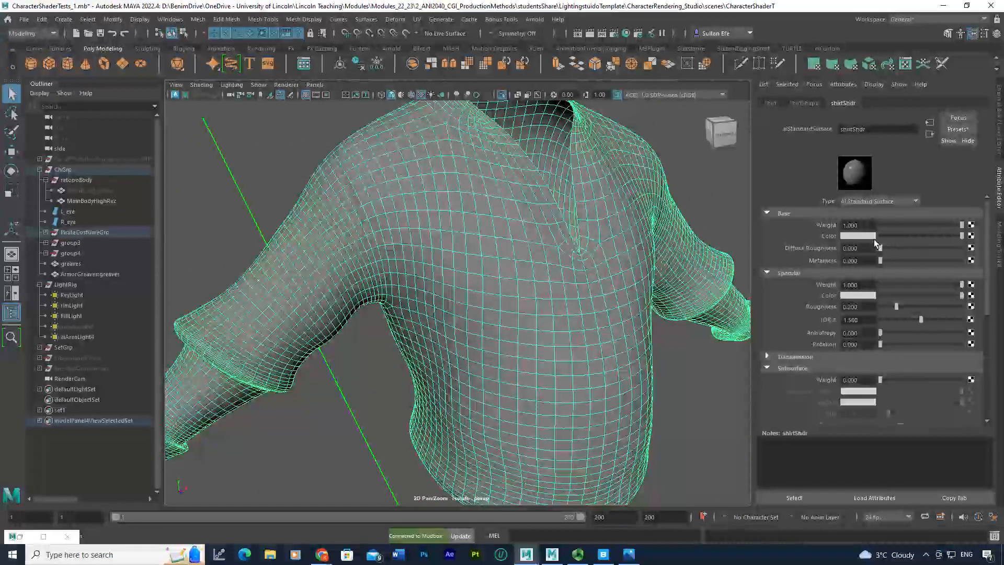
Connect a new File texture to shirtShdr's base color and load ChShirtColorMap.png from the newTextures folder.
{"action": "left_click", "coordinate": [970, 236]}
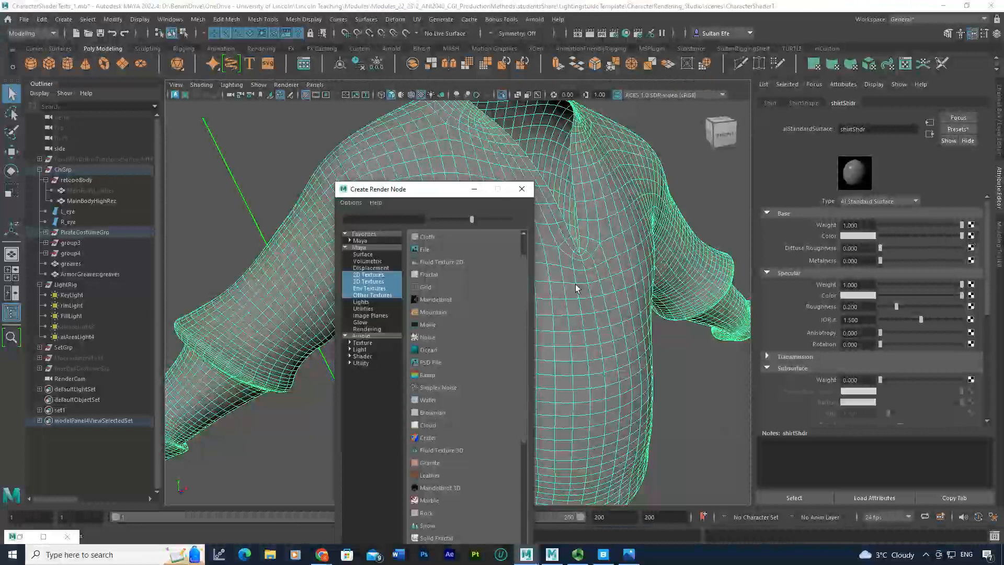
{"action": "left_click", "coordinate": [437, 250]}
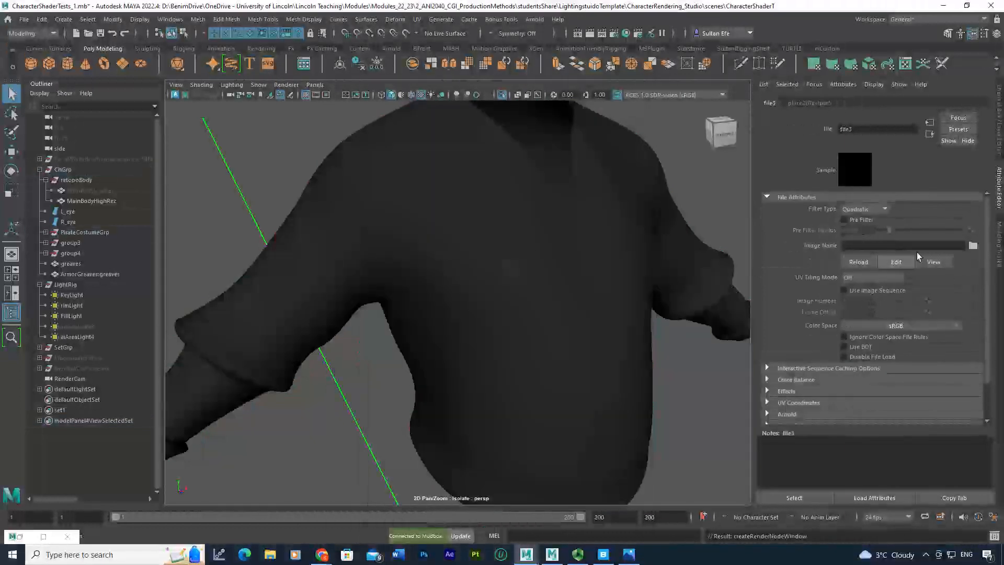
{"action": "left_click", "coordinate": [972, 246]}
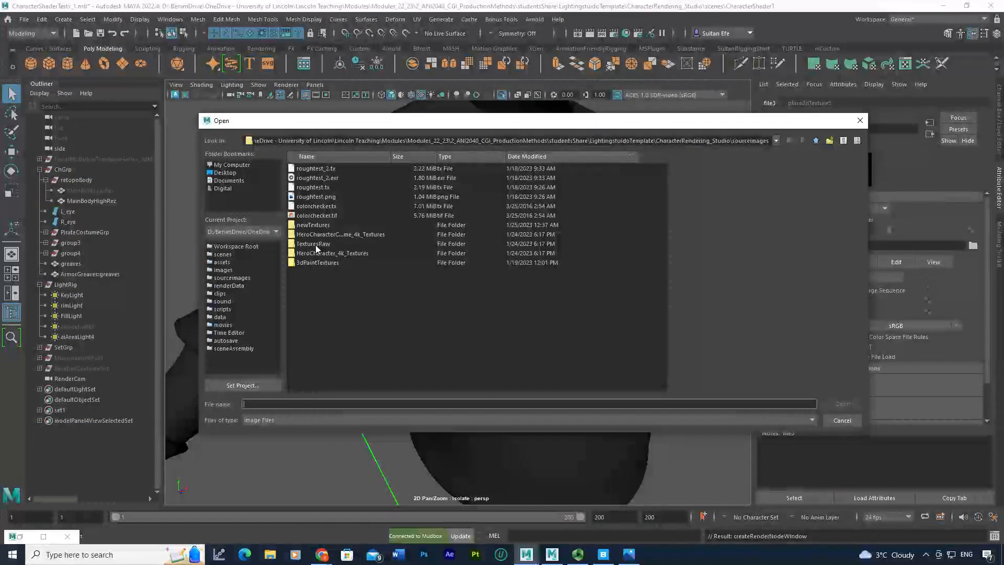
{"action": "double_click", "coordinate": [314, 225]}
{"action": "left_click", "coordinate": [326, 169]}
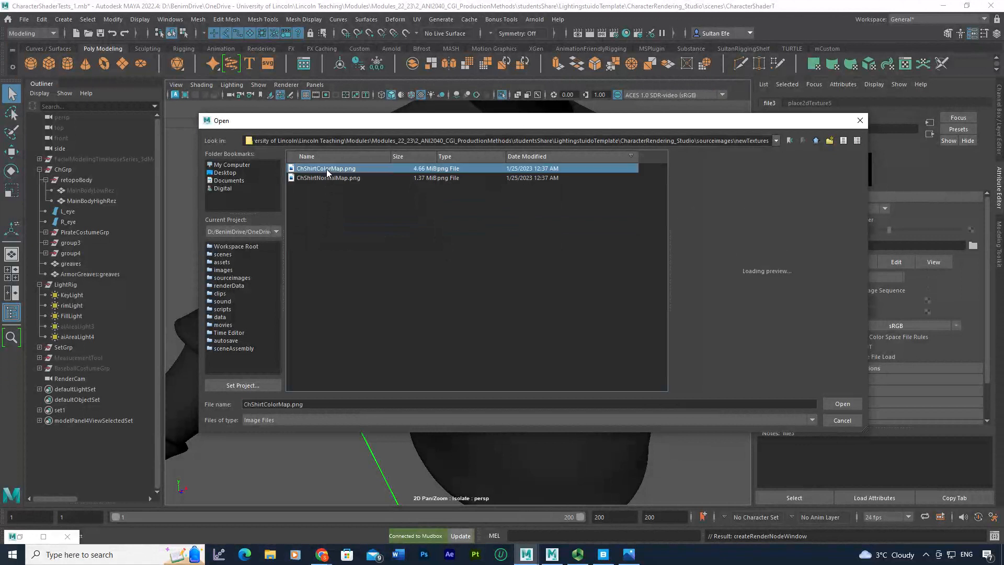
{"action": "left_click", "coordinate": [840, 404]}
End the shirt's isolation so that the whole character is displayed again.
{"action": "left_click_drag", "start_coordinate": [532, 337], "coordinate": [500, 146], "text": "alt"}
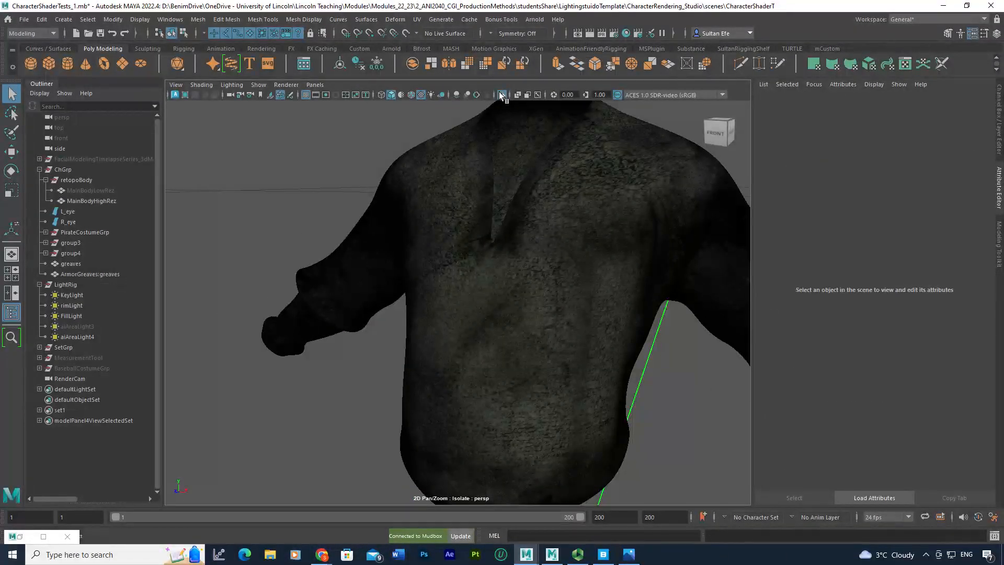
{"action": "left_click", "coordinate": [502, 95]}
{"action": "scroll", "coordinate": [459, 293], "scroll_direction": "down", "scroll_amount": 5}
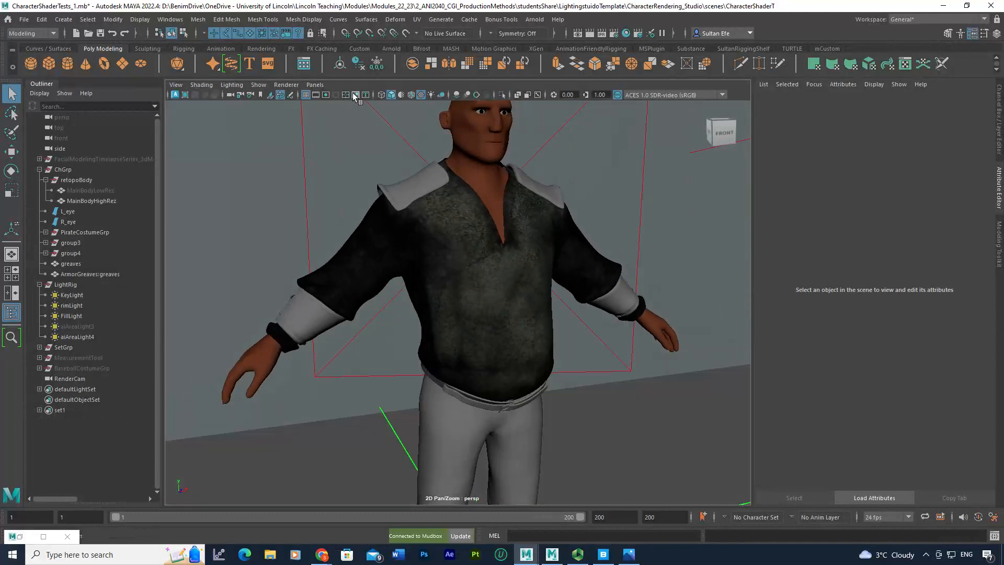
Restore the Arnold RenderView beside the shader attributes and replace shirtShdr's settings with the Velvet preset.
{"action": "left_click", "coordinate": [22, 535]}
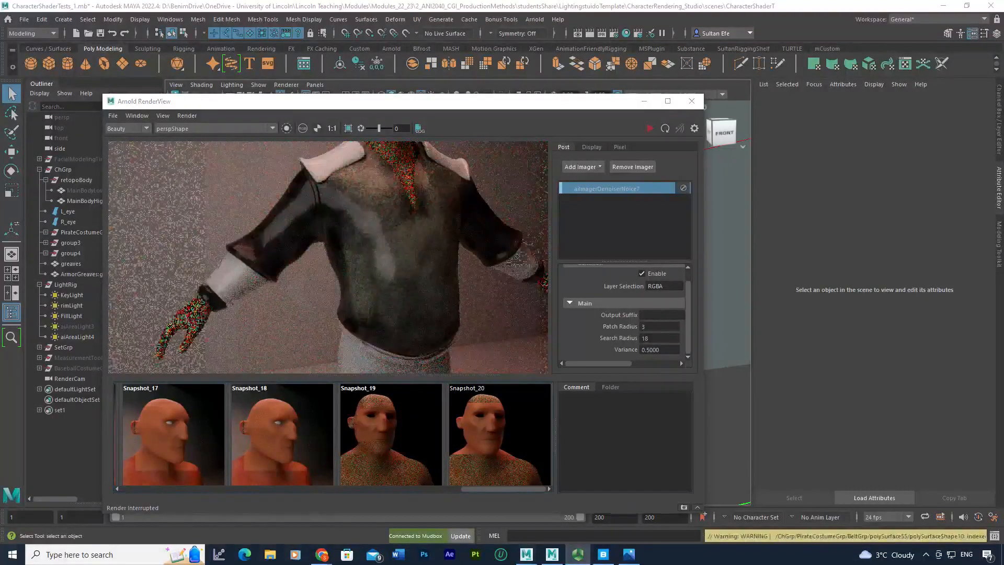
{"action": "left_click", "coordinate": [356, 224], "text": "ctrl"}
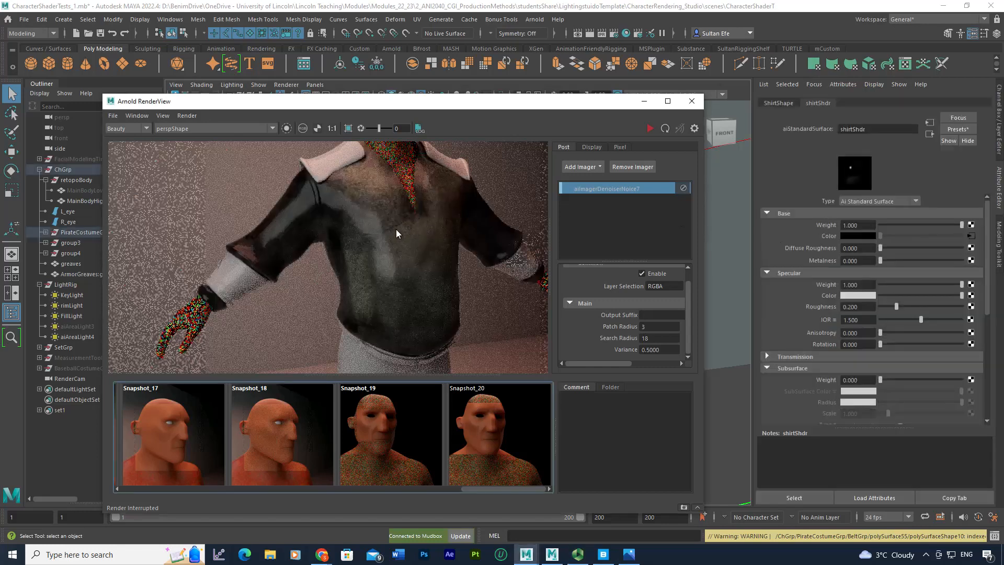
{"action": "left_click_drag", "start_coordinate": [459, 101], "coordinate": [266, 166]}
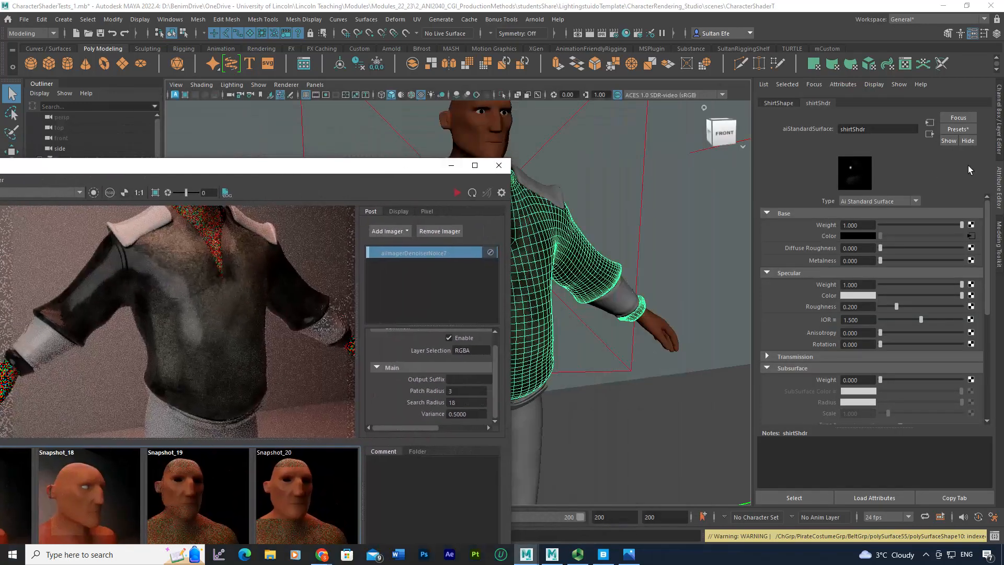
{"action": "left_click", "coordinate": [950, 130]}
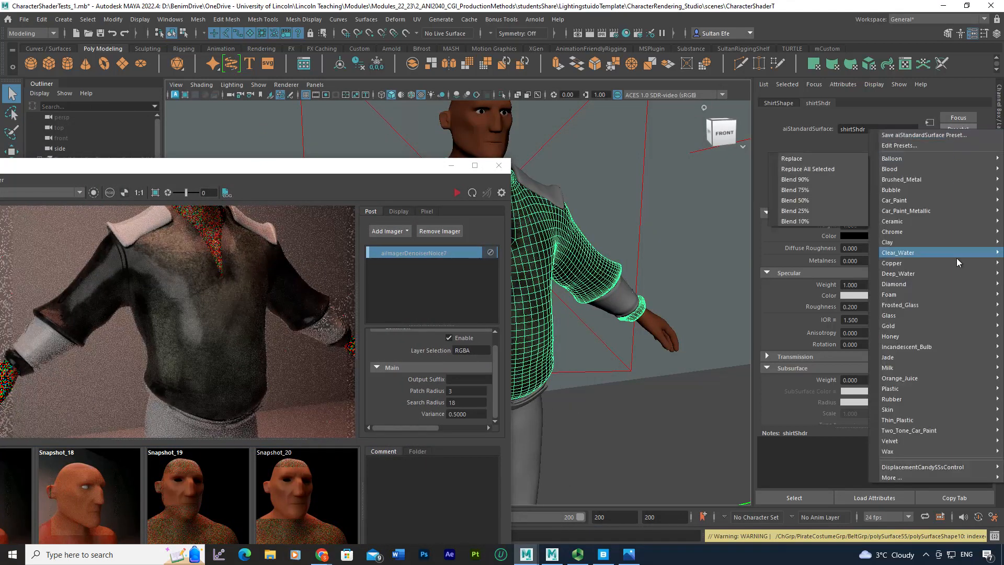
{"action": "mouse_move", "coordinate": [913, 444]}
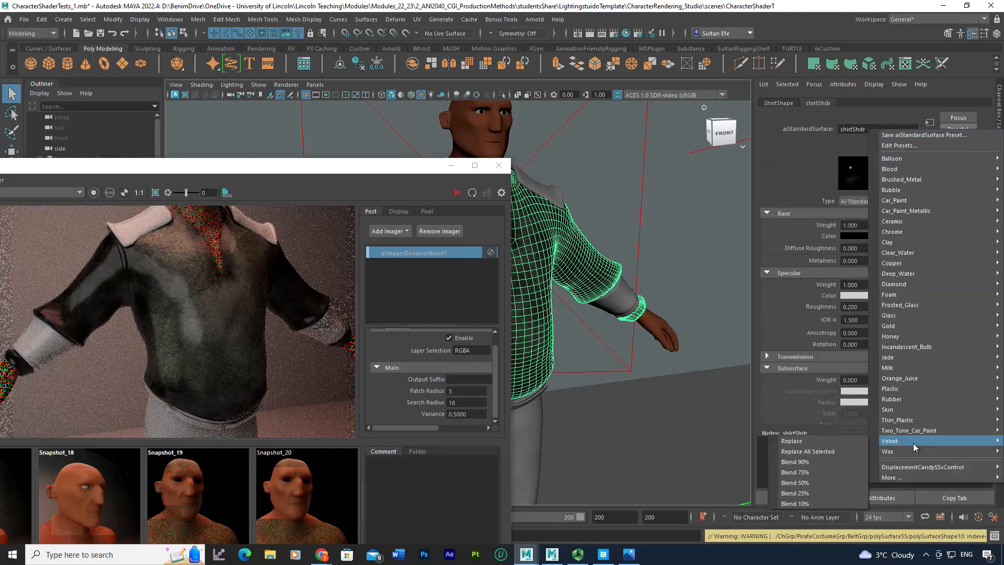
{"action": "left_click", "coordinate": [851, 442]}
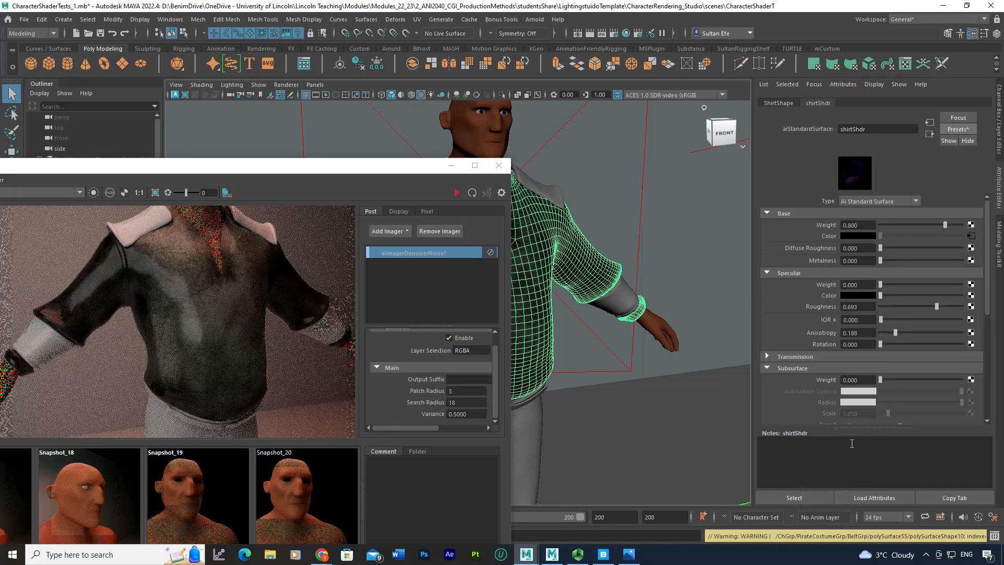
Render the shirt with the Velvet preset, collapse shirtShdr's Subsurface settings, and stop the render.
{"action": "left_click", "coordinate": [460, 195]}
{"action": "left_click_drag", "start_coordinate": [320, 173], "coordinate": [371, 152]}
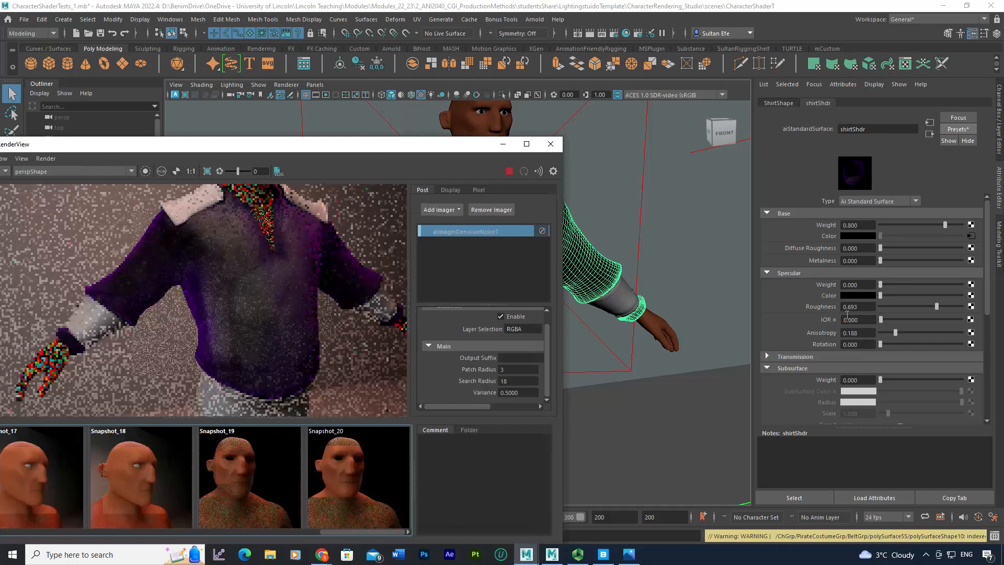
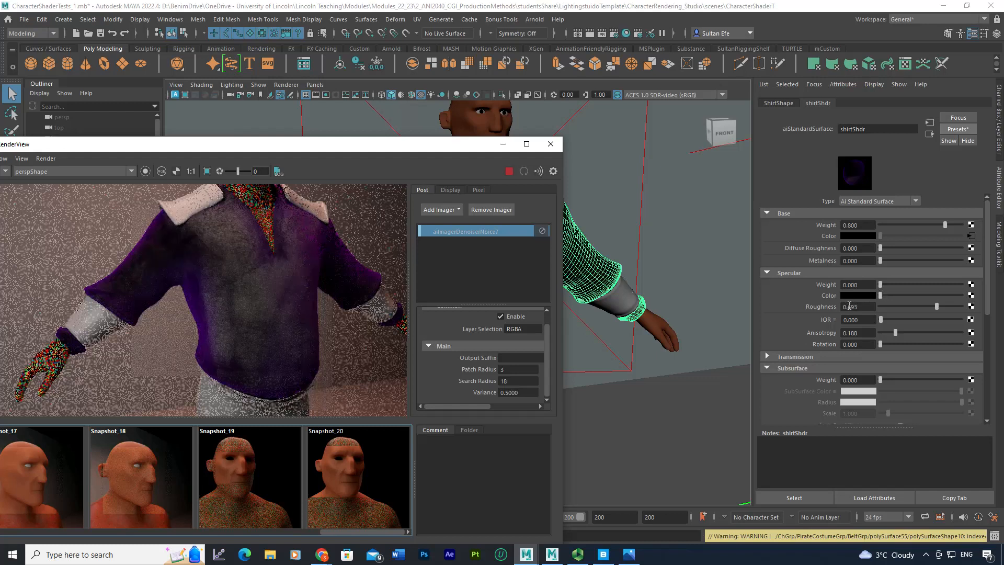
{"action": "scroll", "coordinate": [814, 386], "scroll_direction": "down", "scroll_amount": 2}
{"action": "left_click", "coordinate": [777, 347]}
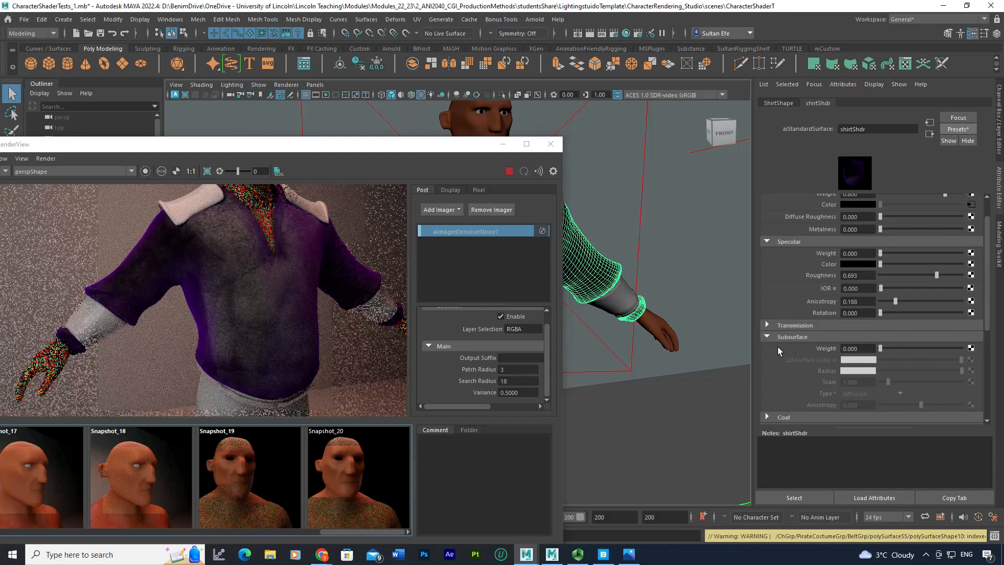
{"action": "left_click", "coordinate": [509, 172]}
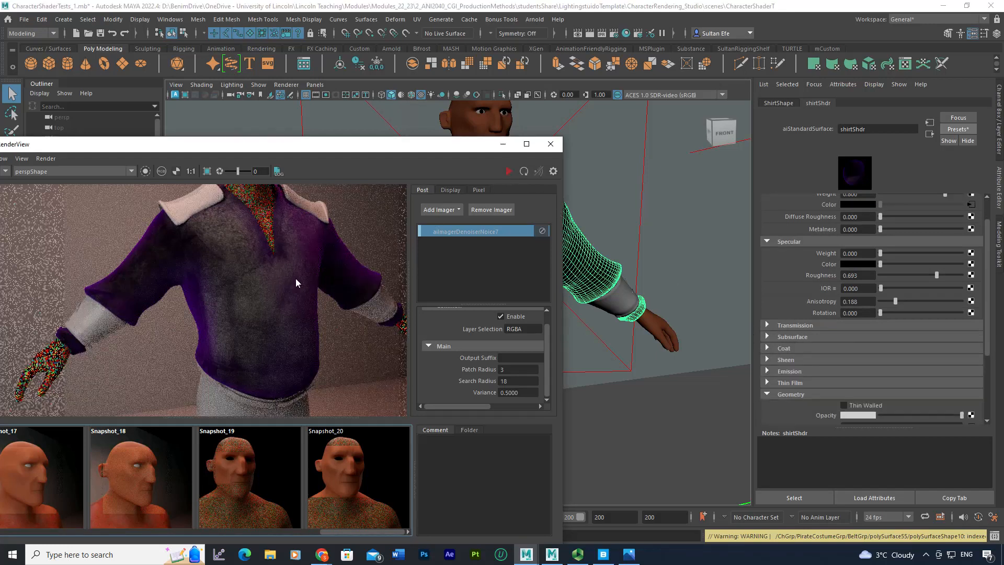
Change shirtShdr's sheen color to a dark green from the color history, lower the sheen weight to 0.019, and re-render.
{"action": "left_click", "coordinate": [790, 359]}
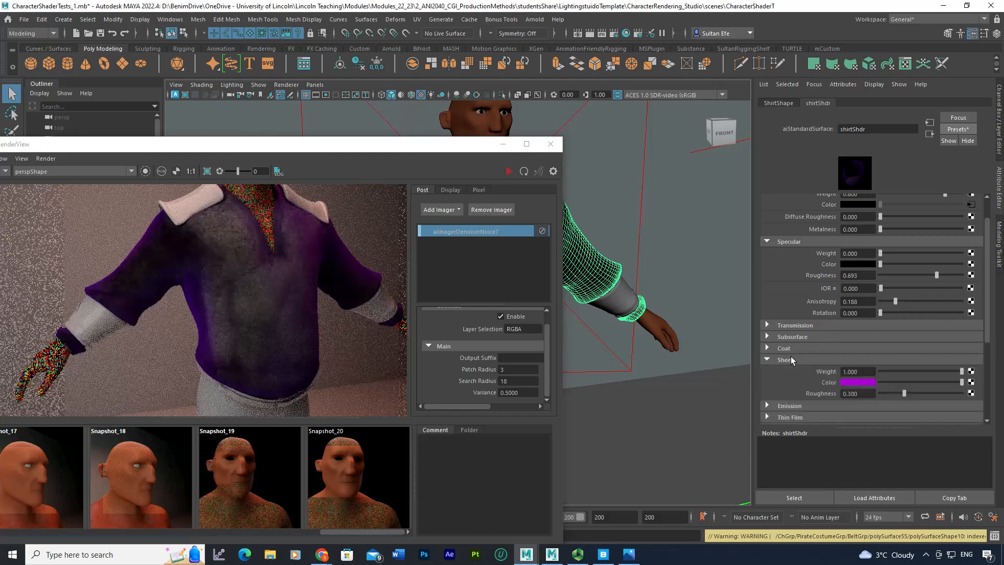
{"action": "left_click", "coordinate": [869, 382]}
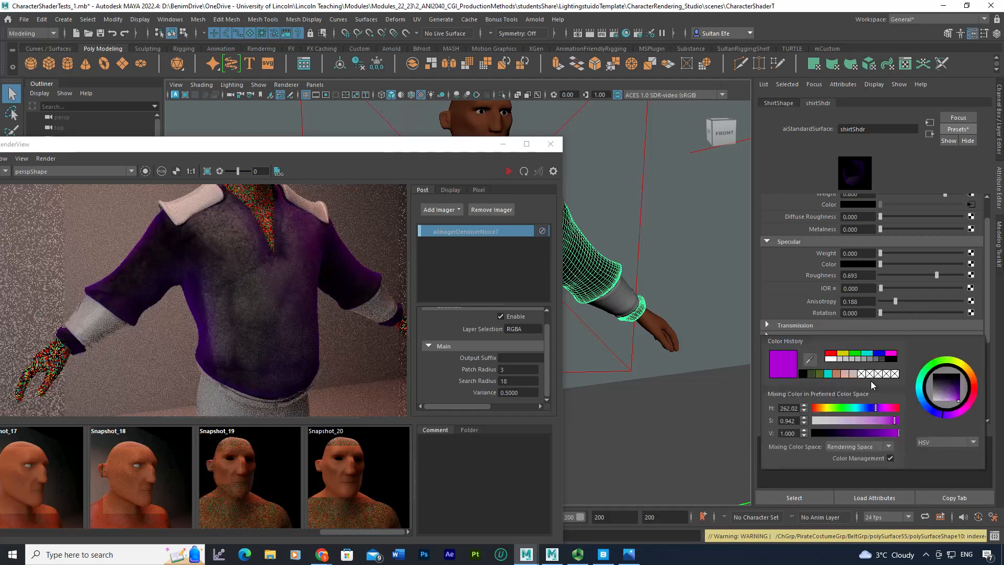
{"action": "left_click", "coordinate": [814, 374]}
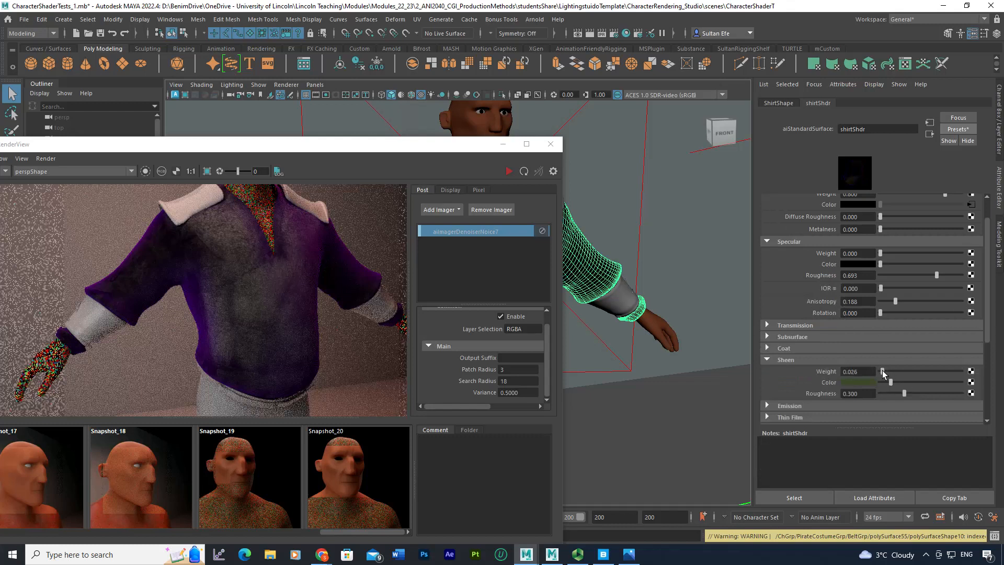
{"action": "left_click", "coordinate": [510, 171]}
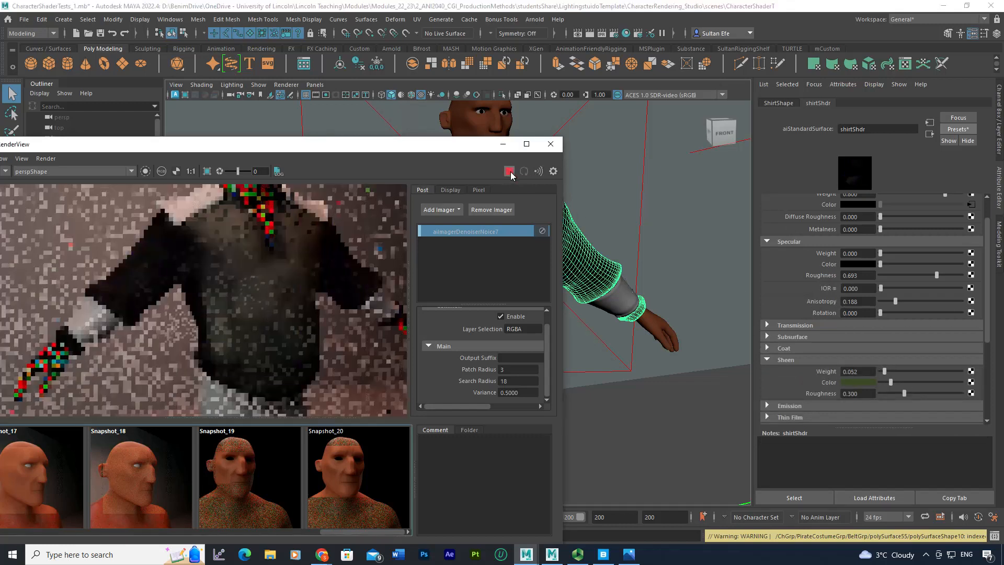
{"action": "left_click_drag", "start_coordinate": [882, 371], "coordinate": [881, 371]}
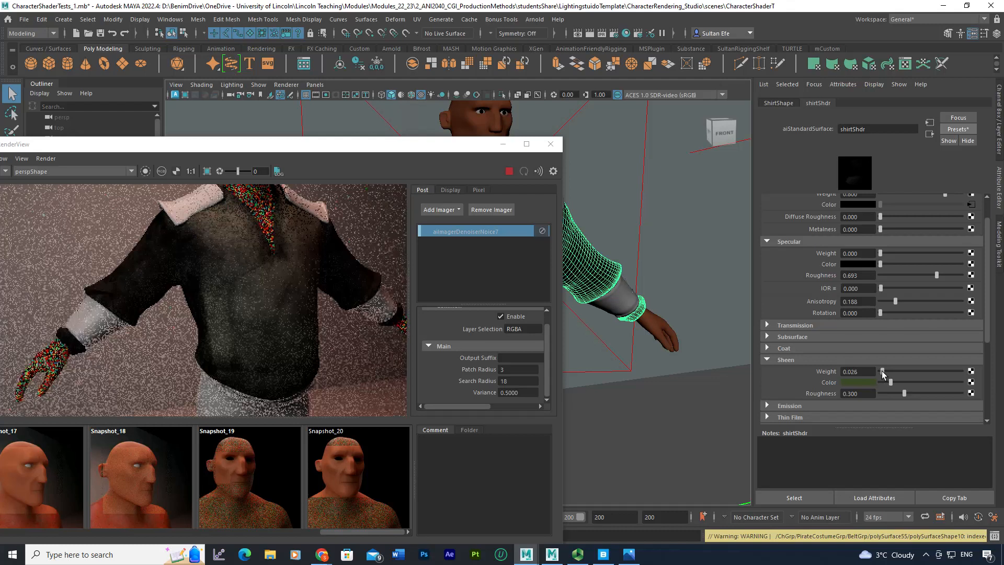
{"action": "left_click_drag", "start_coordinate": [881, 372], "coordinate": [882, 373]}
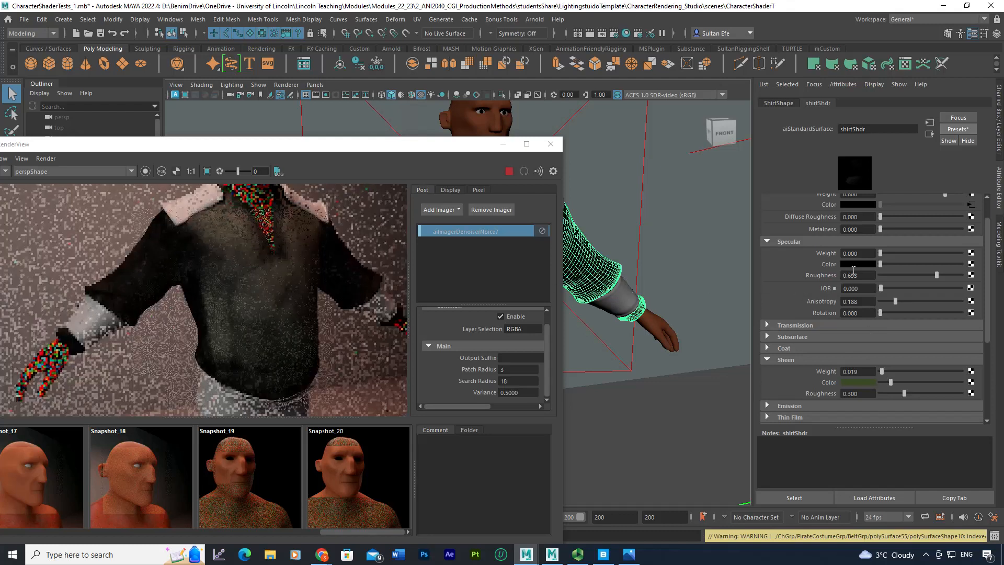
Set shirtShdr's specular weight to 0.117 and frame the character's upper body from the front.
{"action": "left_click", "coordinate": [889, 248]}
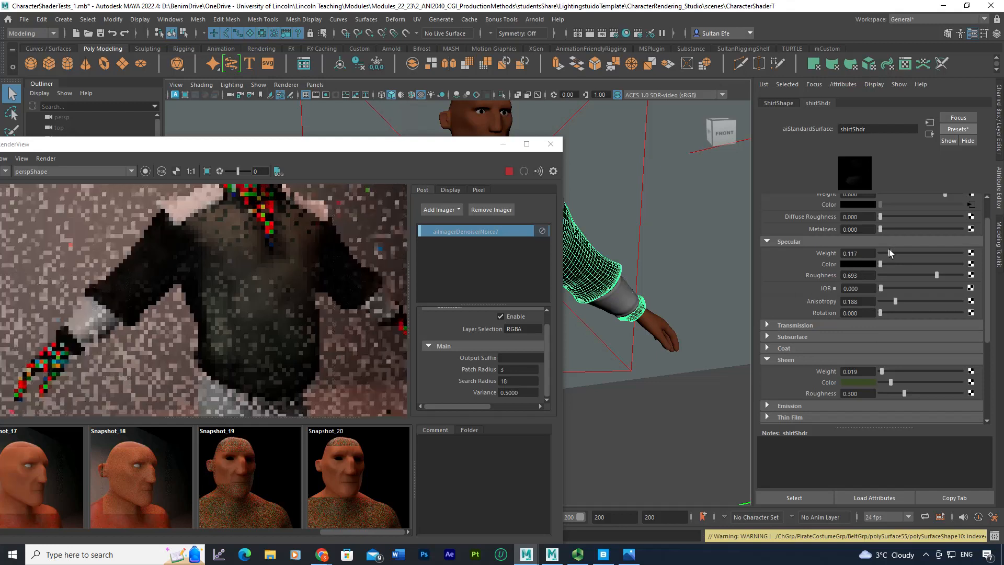
{"action": "left_click_drag", "start_coordinate": [651, 259], "coordinate": [672, 262], "text": "alt"}
{"action": "right_click_drag", "start_coordinate": [628, 240], "coordinate": [667, 287], "text": "alt"}
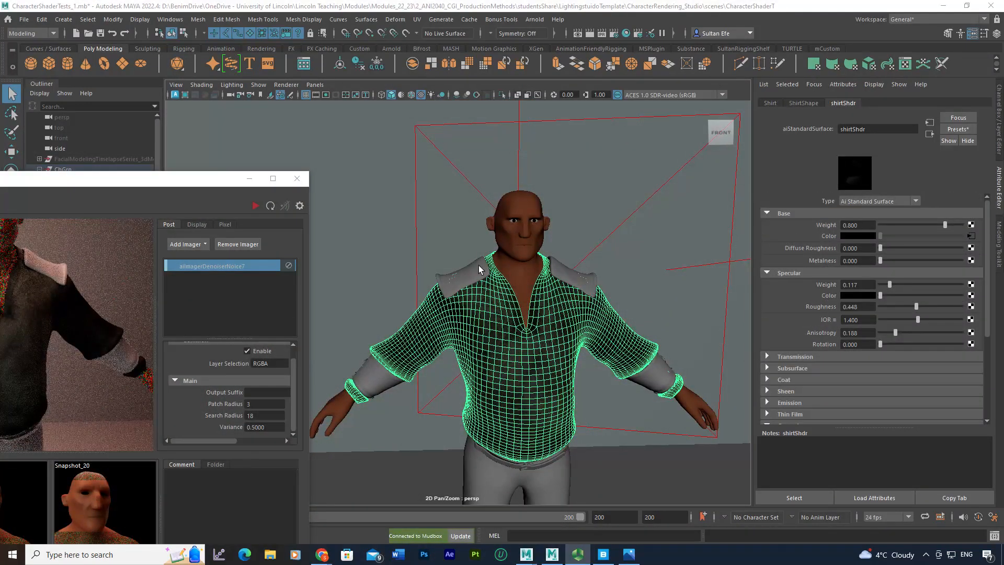
Load ChShirtColorMap.png from the newTextures folder again into shirtShdr's base color file texture.
{"action": "left_click_drag", "start_coordinate": [177, 178], "coordinate": [277, 149]}
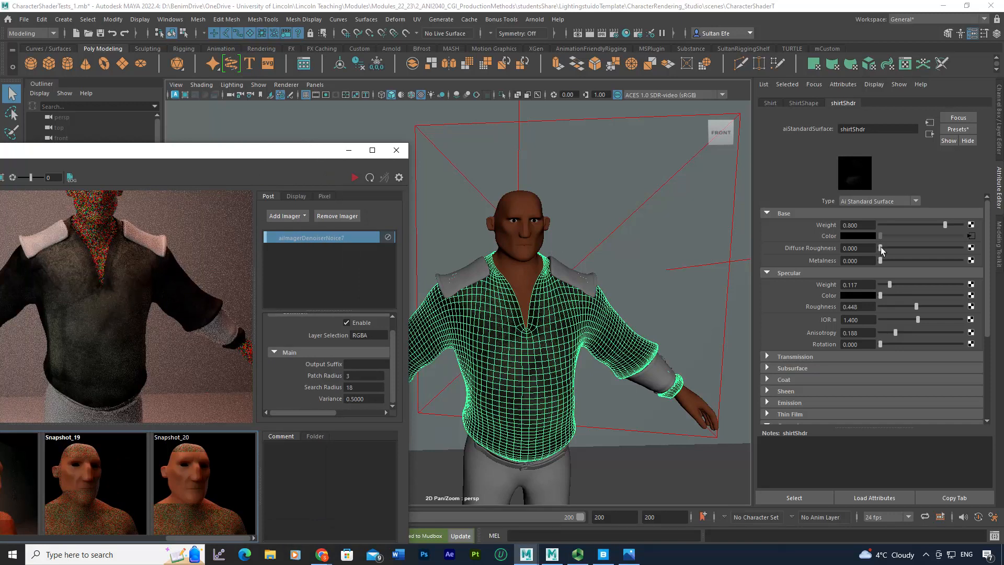
{"action": "left_click", "coordinate": [971, 237]}
{"action": "left_click", "coordinate": [971, 243]}
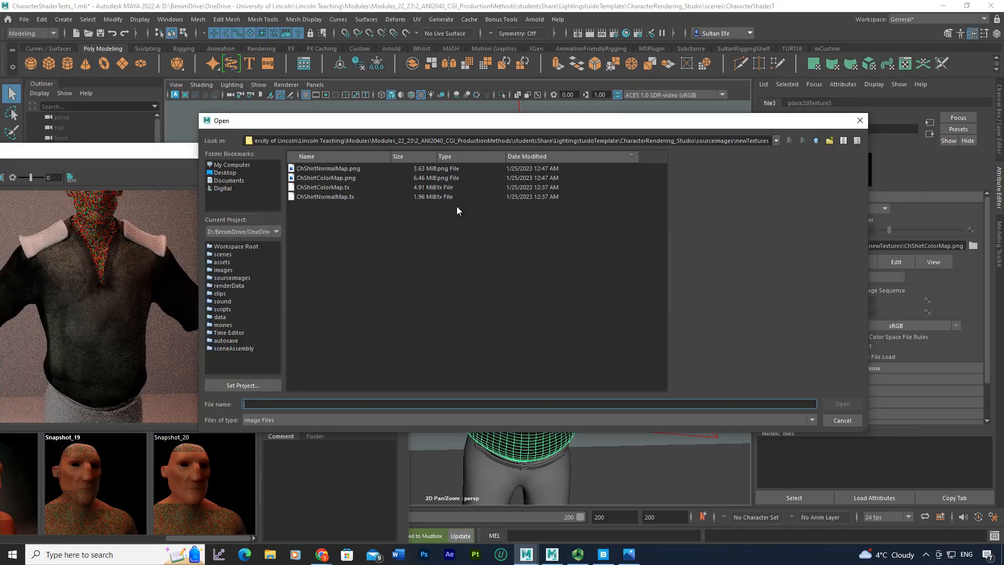
{"action": "left_click", "coordinate": [344, 169]}
{"action": "left_click", "coordinate": [344, 177]}
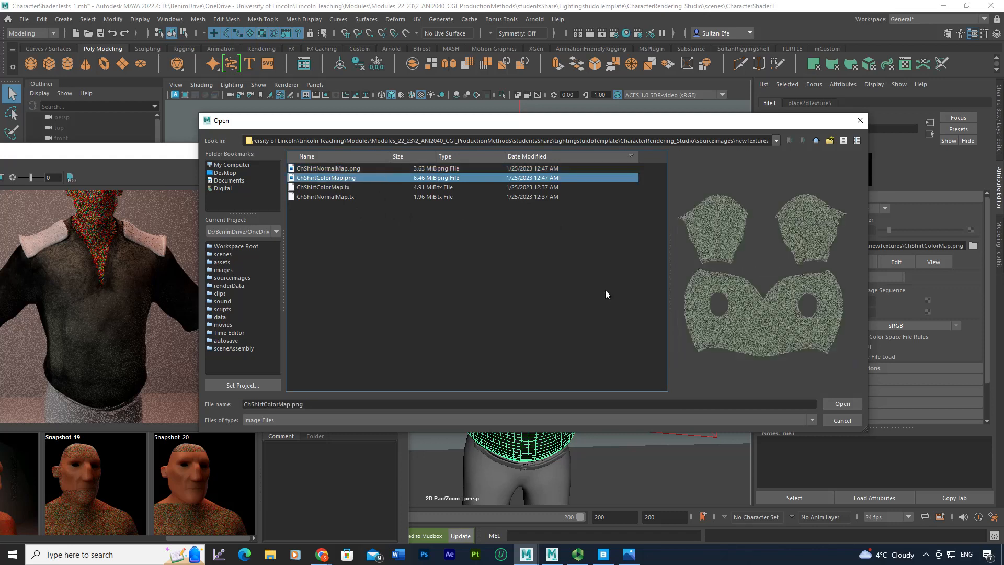
{"action": "left_click", "coordinate": [835, 407]}
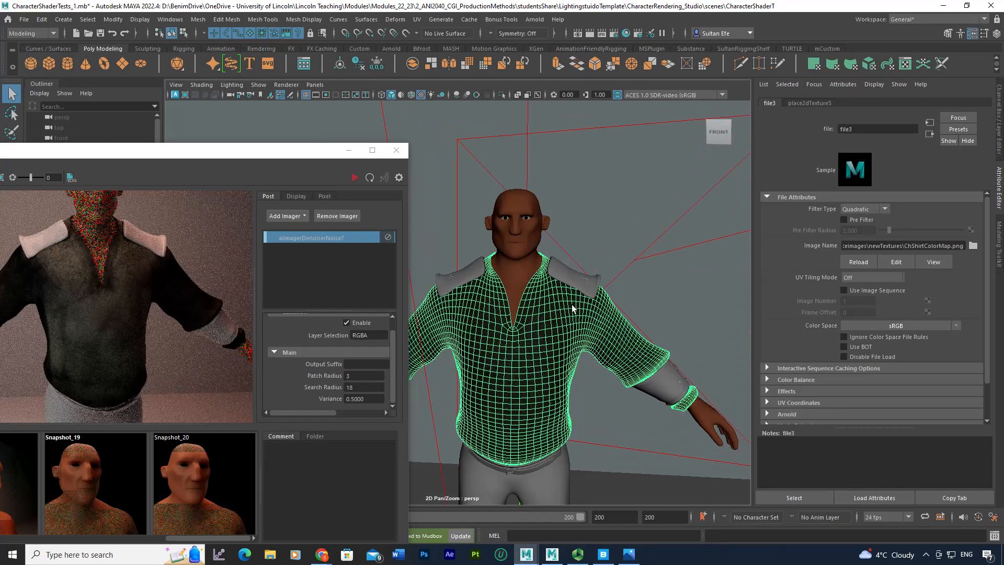
Examine the color texture on the deselected shirt up close in the viewport.
{"action": "left_click_drag", "start_coordinate": [576, 281], "coordinate": [622, 308], "text": "alt"}
{"action": "left_click", "coordinate": [632, 363]}
{"action": "left_click_drag", "start_coordinate": [544, 329], "coordinate": [576, 334], "text": "alt"}
{"action": "right_click_drag", "start_coordinate": [576, 334], "coordinate": [591, 350], "text": "alt"}
{"action": "left_click_drag", "start_coordinate": [591, 350], "coordinate": [531, 318], "text": "alt"}
{"action": "right_click_drag", "start_coordinate": [532, 319], "coordinate": [550, 360], "text": "alt"}
{"action": "left_click_drag", "start_coordinate": [550, 360], "coordinate": [545, 320], "text": "alt"}
{"action": "right_click_drag", "start_coordinate": [544, 321], "coordinate": [795, 285], "text": "alt"}
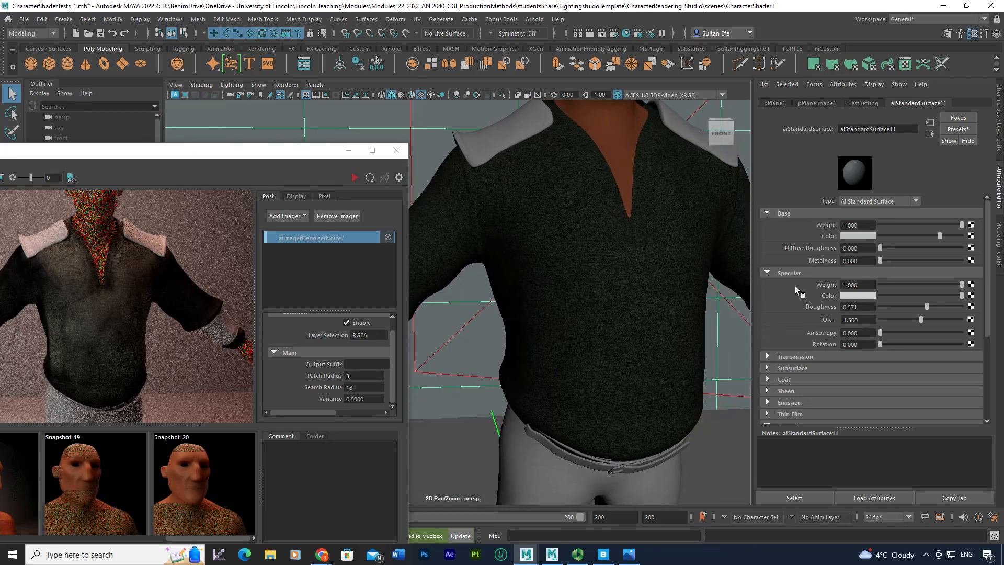
Load ChShirtColorMap.png as the image of the file texture feeding shirtShdr's bump mapping.
{"action": "left_click", "coordinate": [621, 291]}
{"action": "scroll", "coordinate": [888, 361], "scroll_direction": "down", "scroll_amount": 5}
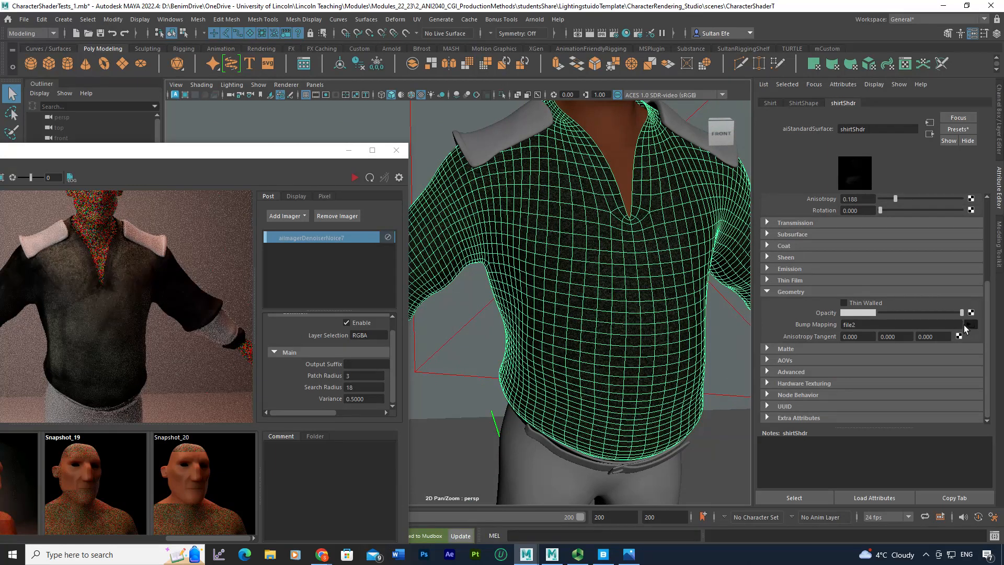
{"action": "left_click", "coordinate": [967, 325]}
{"action": "left_click", "coordinate": [972, 245]}
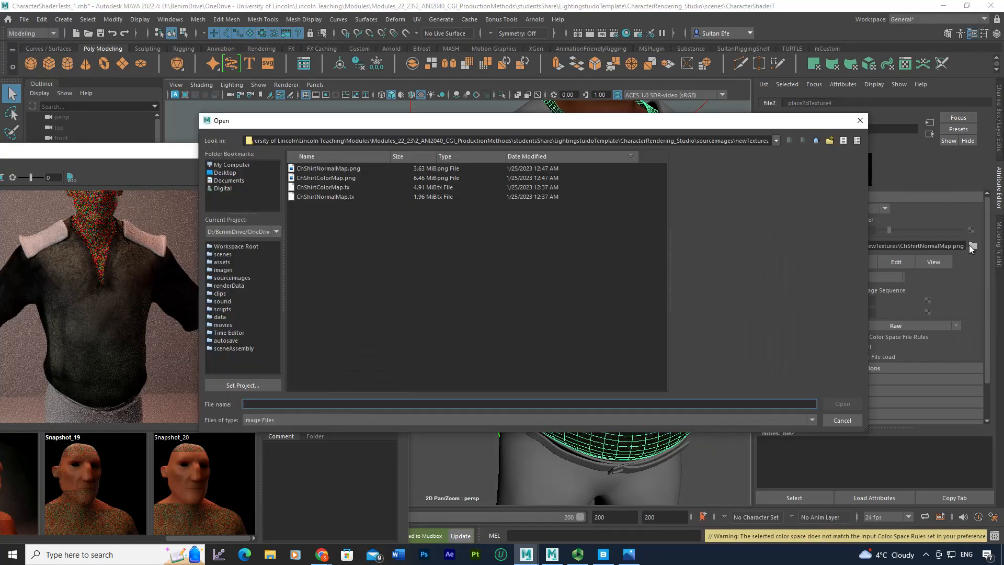
{"action": "double_click", "coordinate": [349, 180]}
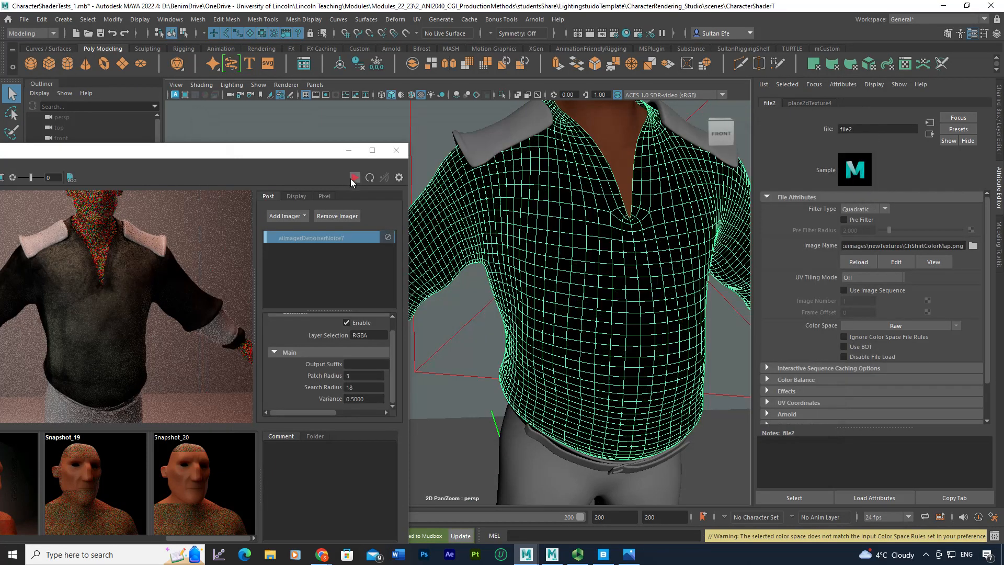
Set the color space of shirtShdr's bump mapping texture to Raw and open its bump2d1 node.
{"action": "left_click_drag", "start_coordinate": [578, 300], "coordinate": [583, 330], "text": "alt"}
{"action": "left_click", "coordinate": [650, 359]}
{"action": "left_click", "coordinate": [582, 328]}
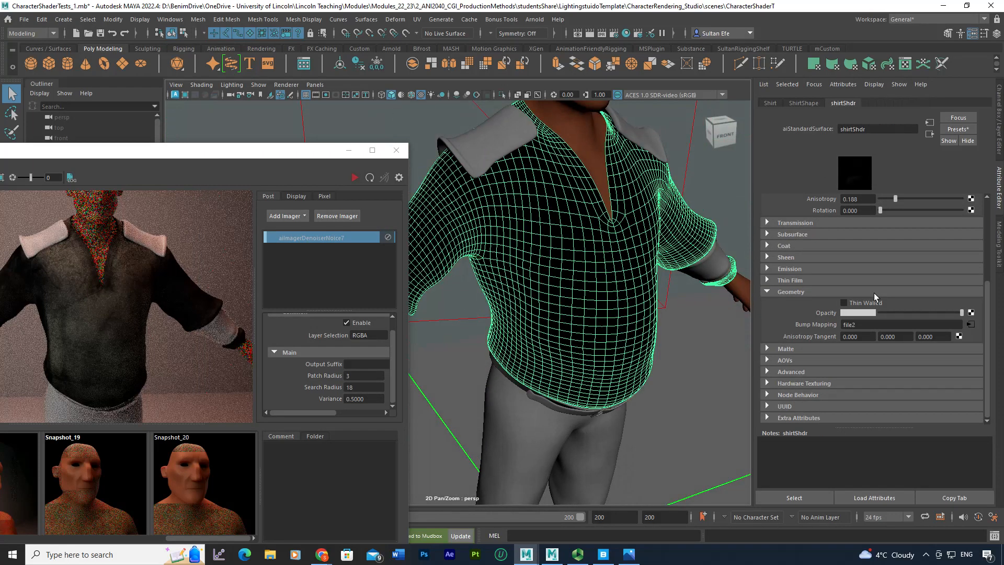
{"action": "left_click", "coordinate": [969, 325]}
{"action": "left_click", "coordinate": [902, 326]}
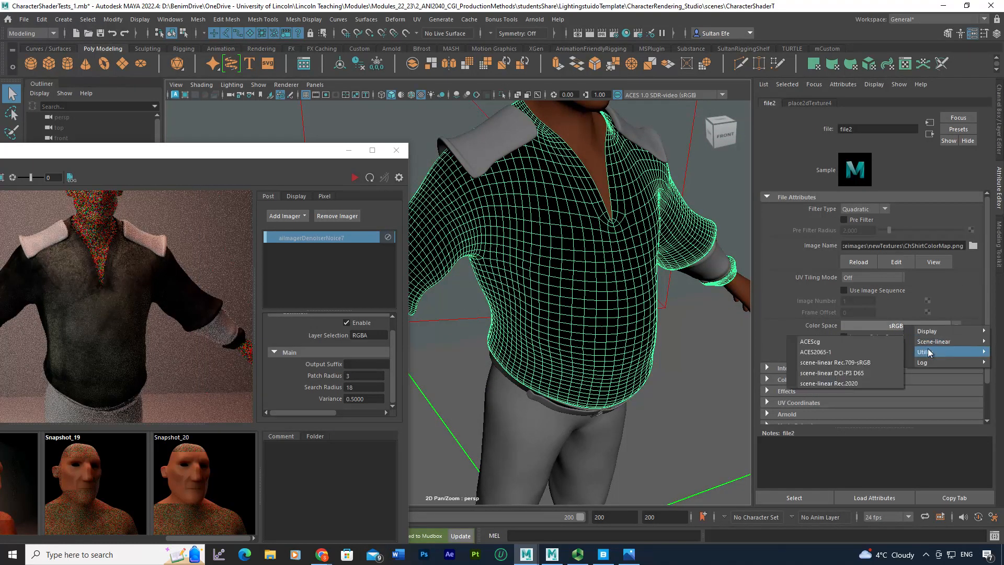
{"action": "left_click", "coordinate": [883, 348]}
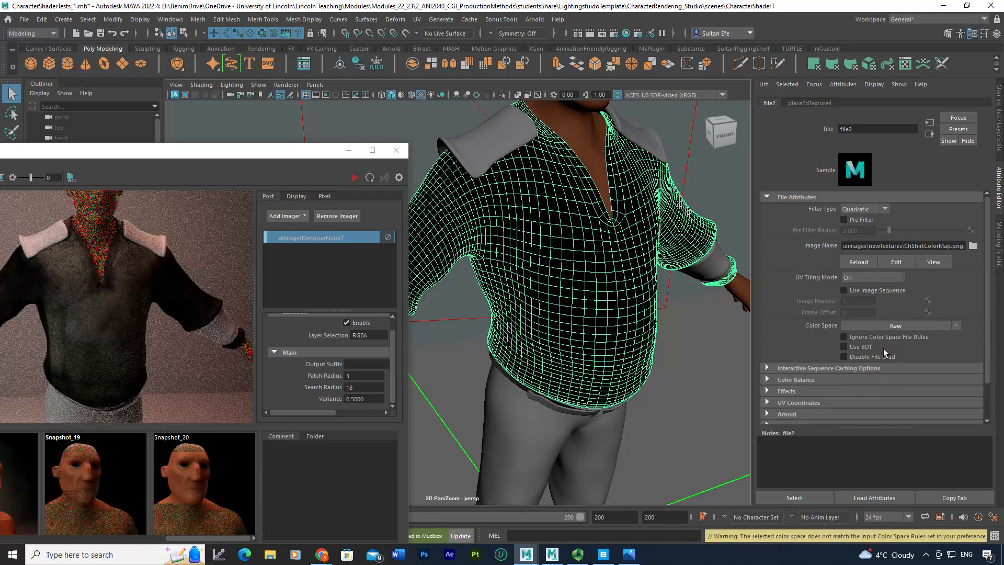
{"action": "left_click", "coordinate": [930, 134]}
Deselect the shirt, light the viewport with all scene lights, and start a new Arnold render.
{"action": "left_click_drag", "start_coordinate": [630, 277], "coordinate": [646, 291], "text": "alt"}
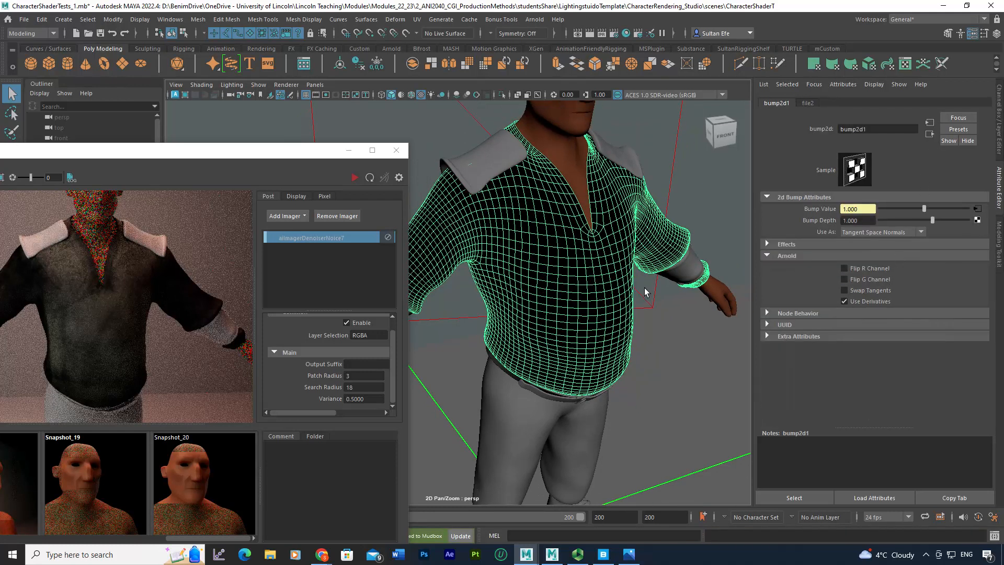
{"action": "left_click", "coordinate": [669, 323]}
{"action": "mouse_move", "coordinate": [670, 324]}
{"action": "left_mouse_down", "text": "alt"}
{"action": "mouse_move", "coordinate": [629, 305]}
{"action": "mouse_move", "coordinate": [634, 320]}
{"action": "mouse_move", "coordinate": [587, 312]}
{"action": "left_mouse_up", "text": "alt"}
{"action": "key", "text": "7"}
{"action": "left_click", "coordinate": [354, 178]}
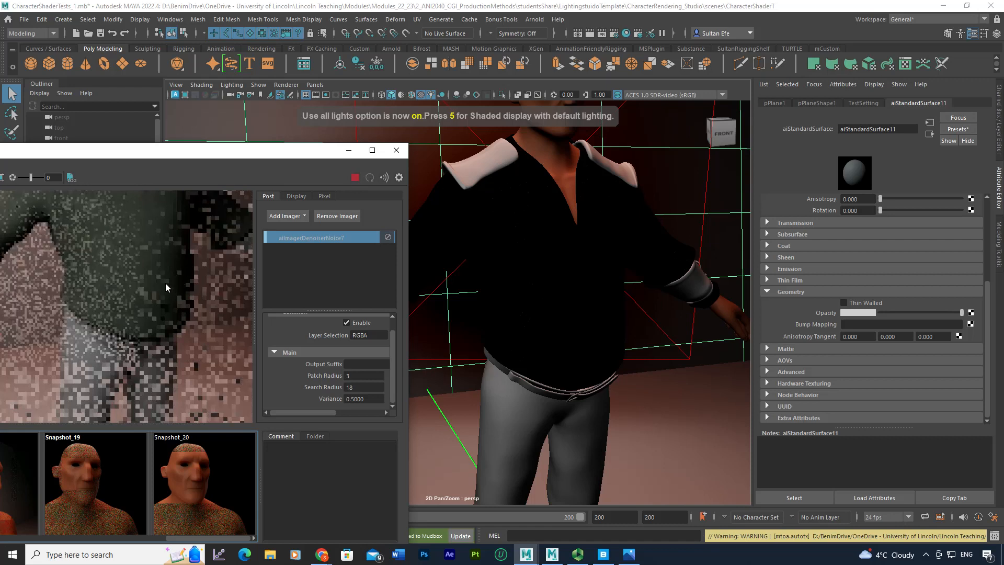
Widen the Arnold RenderView and restrict rendering to a crop region over the shirt's torso and one sleeve.
{"action": "left_click_drag", "start_coordinate": [239, 155], "coordinate": [331, 121]}
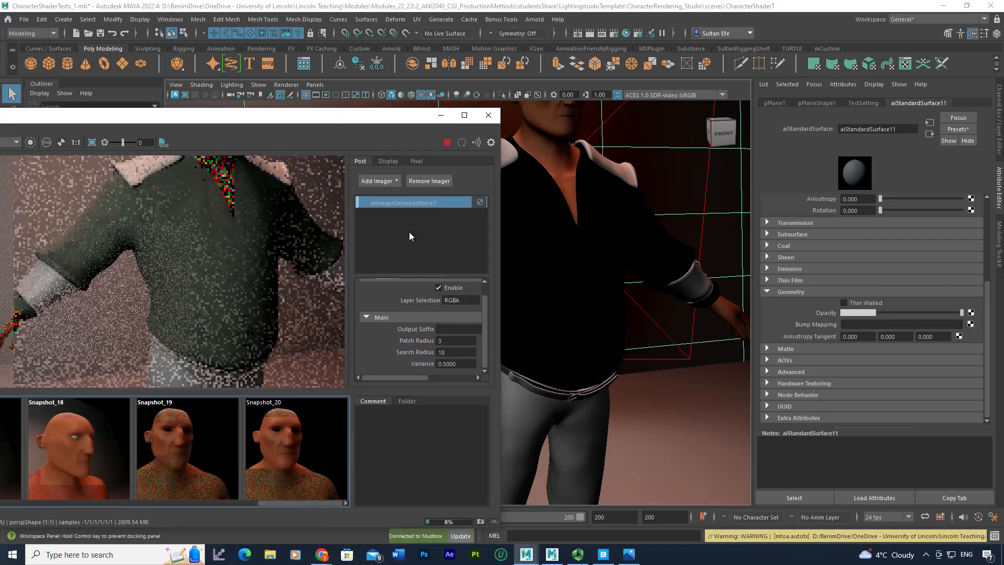
{"action": "left_click_drag", "start_coordinate": [502, 277], "coordinate": [646, 277]}
{"action": "middle_click_drag", "start_coordinate": [293, 271], "coordinate": [281, 282]}
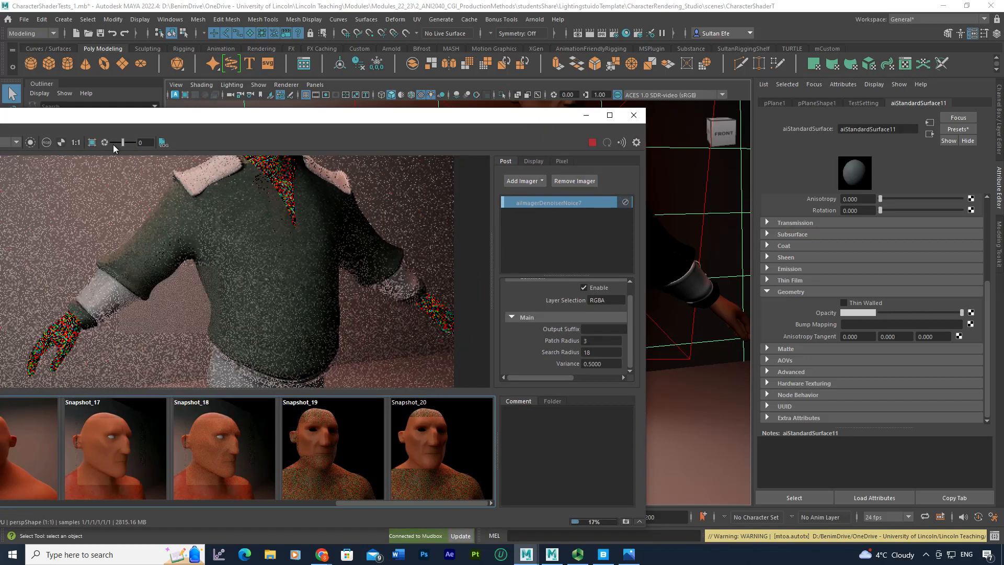
{"action": "left_click", "coordinate": [92, 142]}
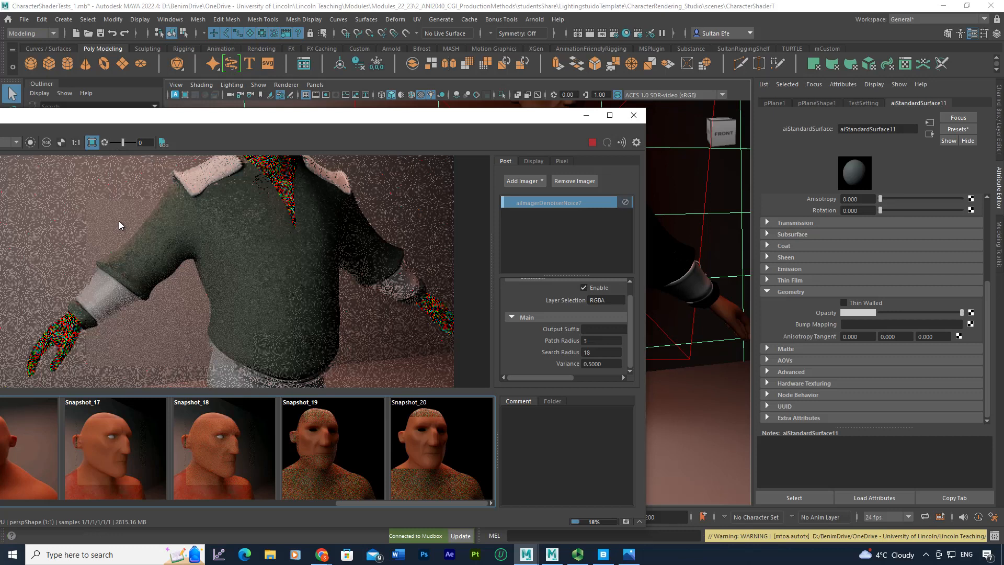
{"action": "left_click_drag", "start_coordinate": [79, 202], "coordinate": [356, 309]}
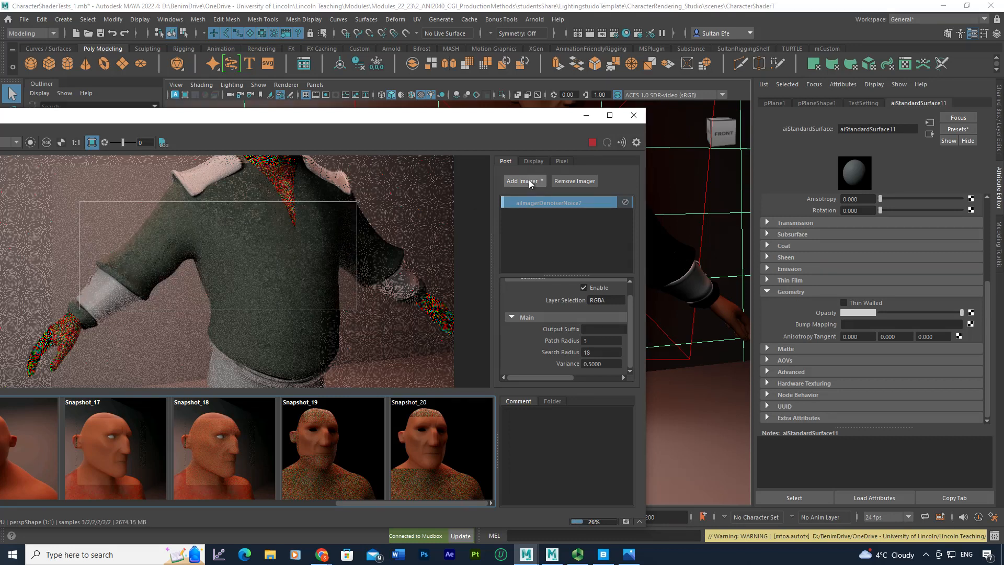
Minimize the RenderView, switch to Mudbox to check the painted shirt, and return to Maya.
{"action": "left_click", "coordinate": [586, 115]}
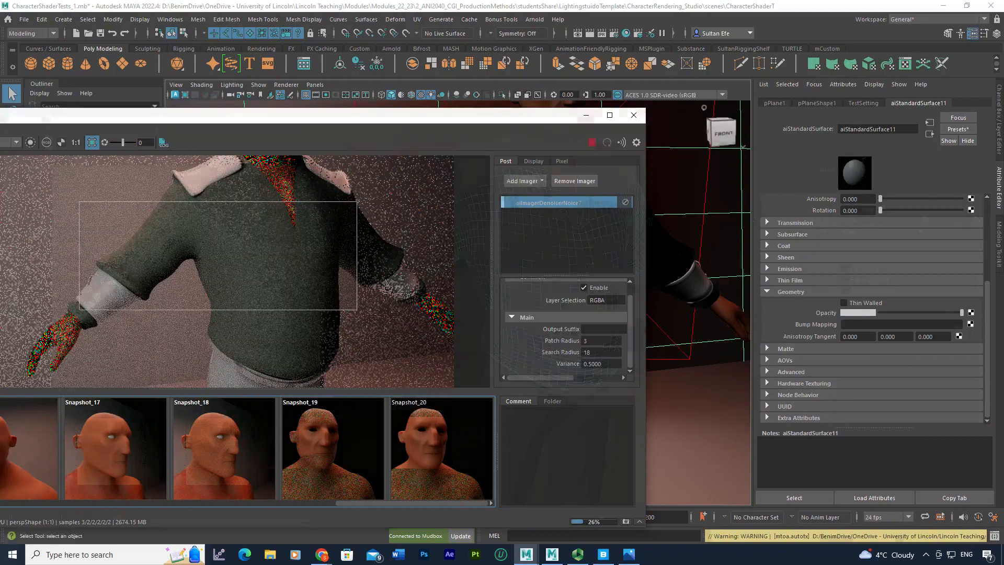
{"action": "left_click", "coordinate": [552, 554]}
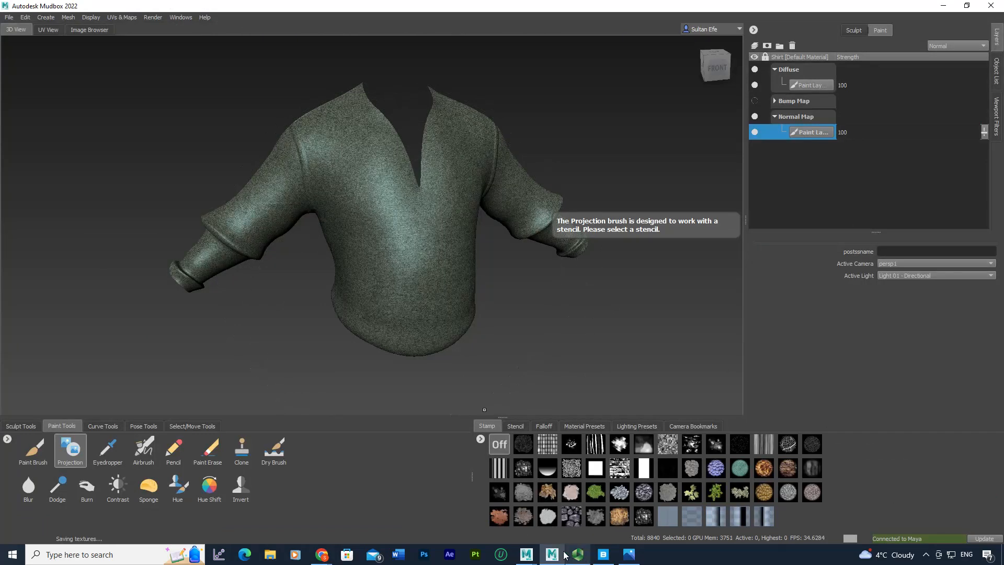
{"action": "mouse_move", "coordinate": [526, 554]}
{"action": "left_click", "coordinate": [551, 510]}
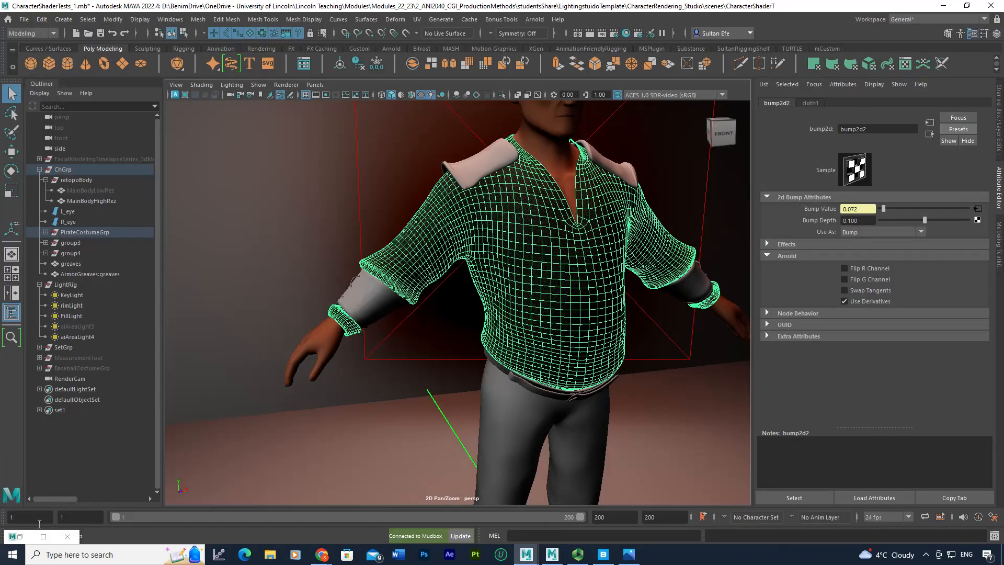
Examine the shirt fabric inside and below the cropped render region in the Arnold RenderView.
{"action": "scroll", "coordinate": [360, 332], "scroll_direction": "up", "scroll_amount": 1}
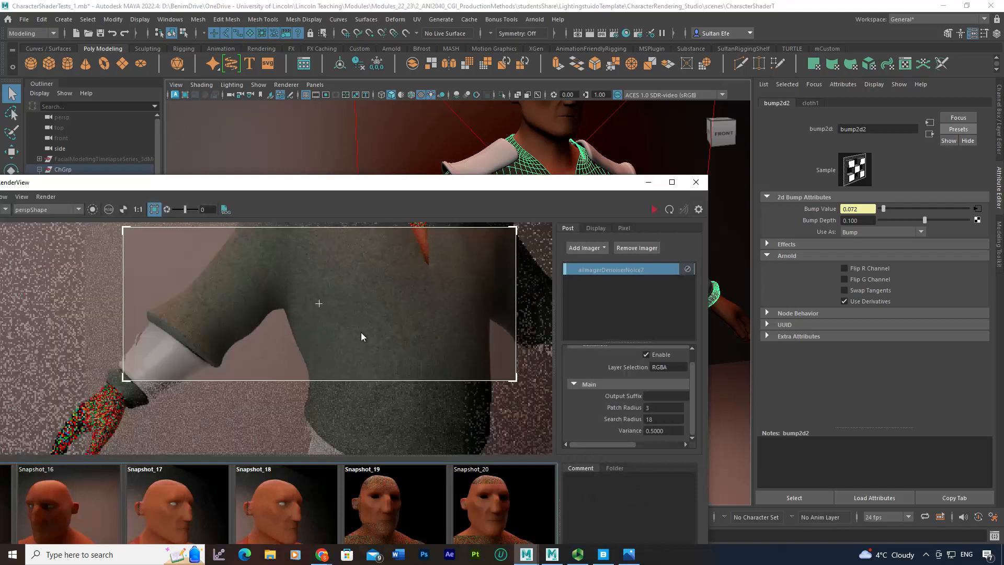
{"action": "scroll", "coordinate": [358, 330], "scroll_direction": "down", "scroll_amount": 1}
{"action": "middle_click_drag", "start_coordinate": [353, 290], "coordinate": [313, 312]}
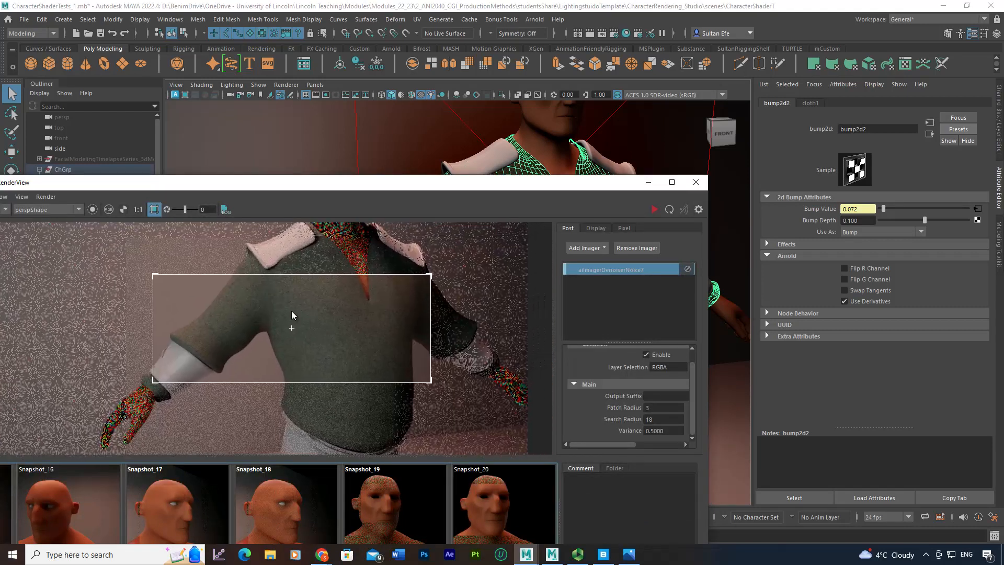
{"action": "middle_click_drag", "start_coordinate": [342, 378], "coordinate": [319, 316]}
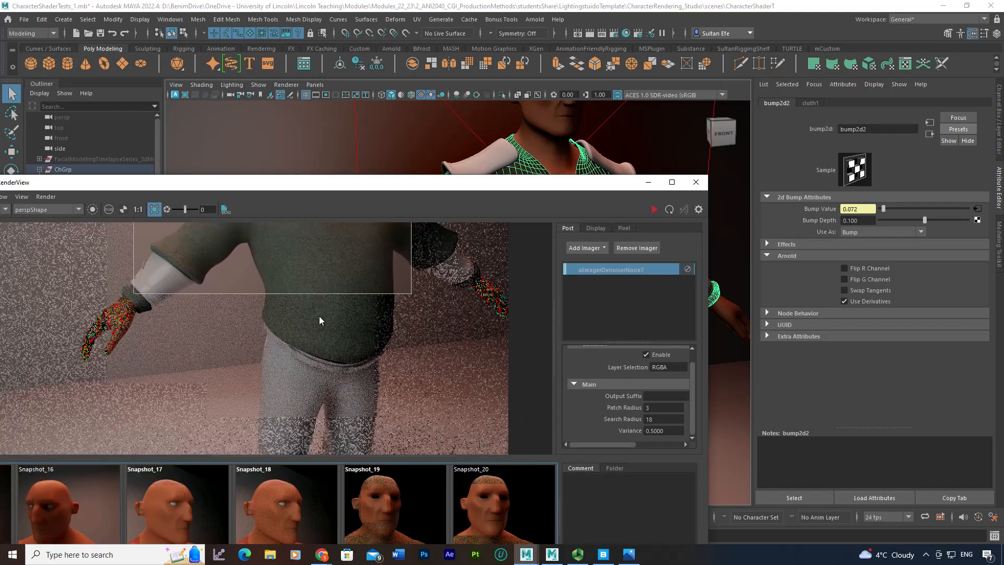
Bring the whole RenderView into view and display Snapshot_03 of the fully textured character.
{"action": "left_click_drag", "start_coordinate": [312, 187], "coordinate": [386, 125]}
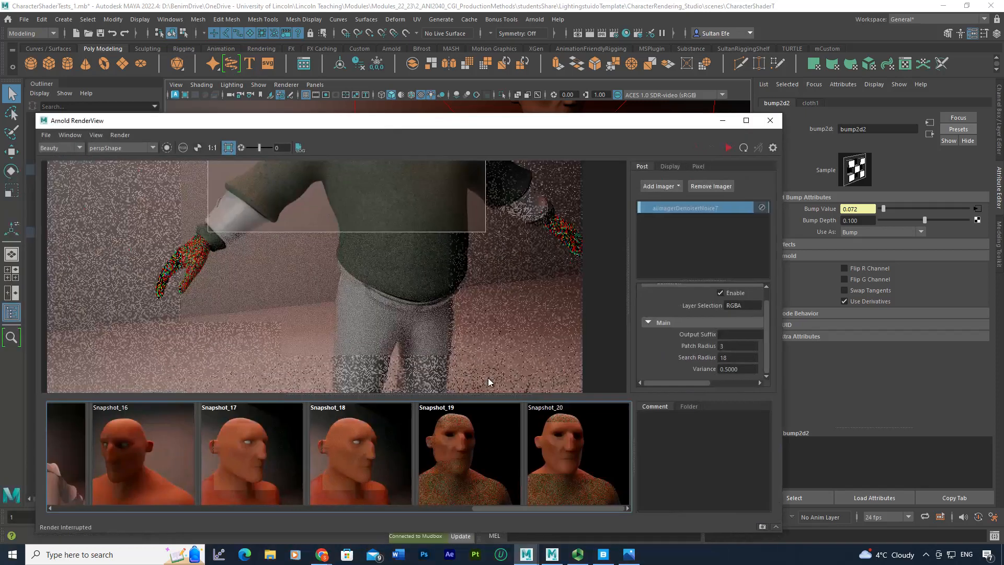
{"action": "left_click_drag", "start_coordinate": [422, 507], "coordinate": [174, 512]}
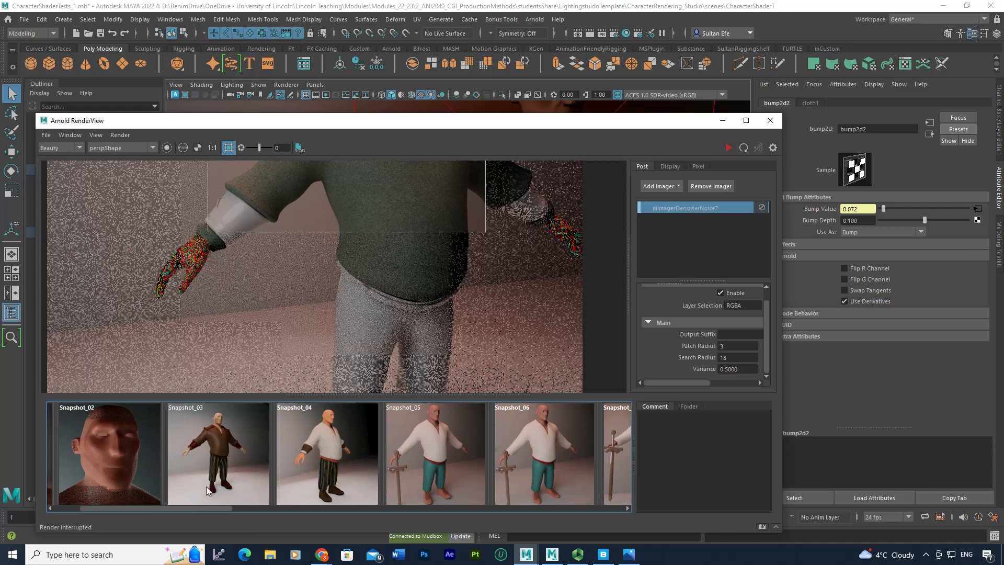
{"action": "left_click", "coordinate": [212, 473]}
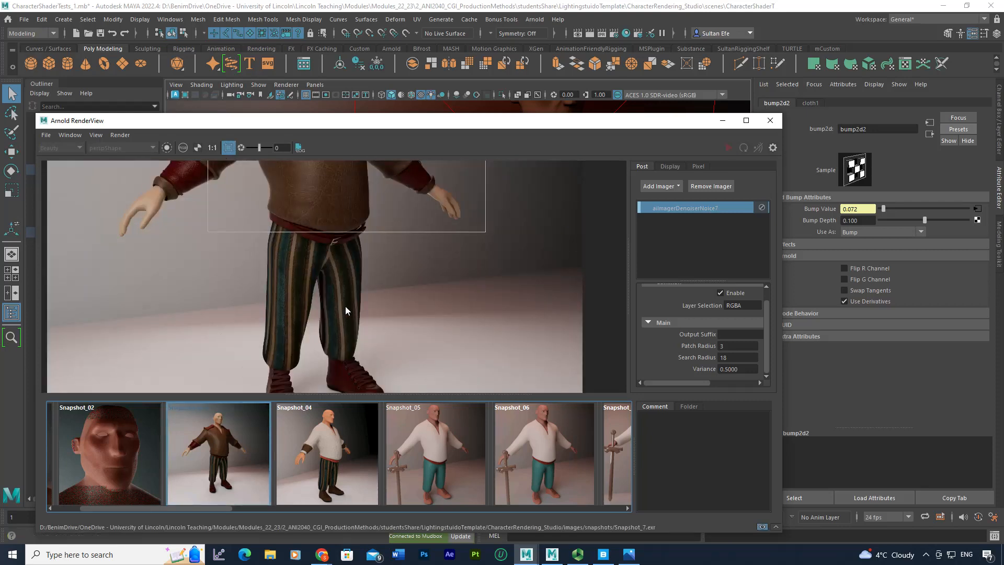
Examine the striped fabric of the trousers up close in Snapshot_03.
{"action": "middle_click_drag", "start_coordinate": [349, 250], "coordinate": [322, 300]}
{"action": "middle_click_drag", "start_coordinate": [325, 260], "coordinate": [359, 251]}
{"action": "scroll", "coordinate": [353, 290], "scroll_direction": "up", "scroll_amount": 2}
{"action": "middle_click_drag", "start_coordinate": [343, 344], "coordinate": [329, 255]}
{"action": "middle_click_drag", "start_coordinate": [334, 384], "coordinate": [331, 255]}
{"action": "scroll", "coordinate": [312, 286], "scroll_direction": "up", "scroll_amount": 3}
{"action": "scroll", "coordinate": [312, 287], "scroll_direction": "up", "scroll_amount": 1}
{"action": "scroll", "coordinate": [316, 293], "scroll_direction": "up", "scroll_amount": 1}
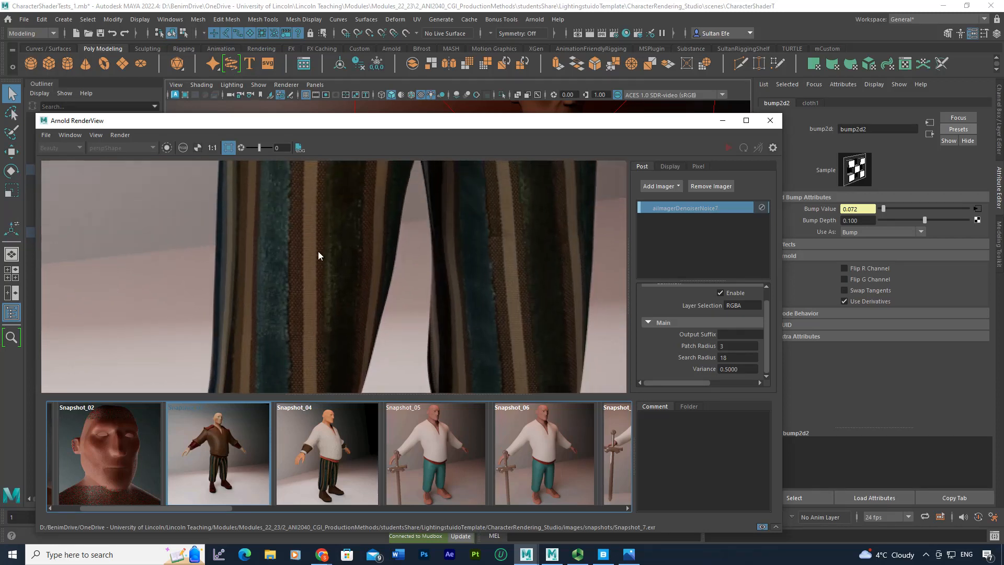
{"action": "scroll", "coordinate": [320, 255], "scroll_direction": "up", "scroll_amount": 1}
{"action": "middle_click_drag", "start_coordinate": [330, 270], "coordinate": [326, 317]}
{"action": "middle_click_drag", "start_coordinate": [337, 221], "coordinate": [339, 340]}
{"action": "middle_click_drag", "start_coordinate": [340, 263], "coordinate": [334, 184]}
{"action": "middle_click_drag", "start_coordinate": [331, 280], "coordinate": [331, 235]}
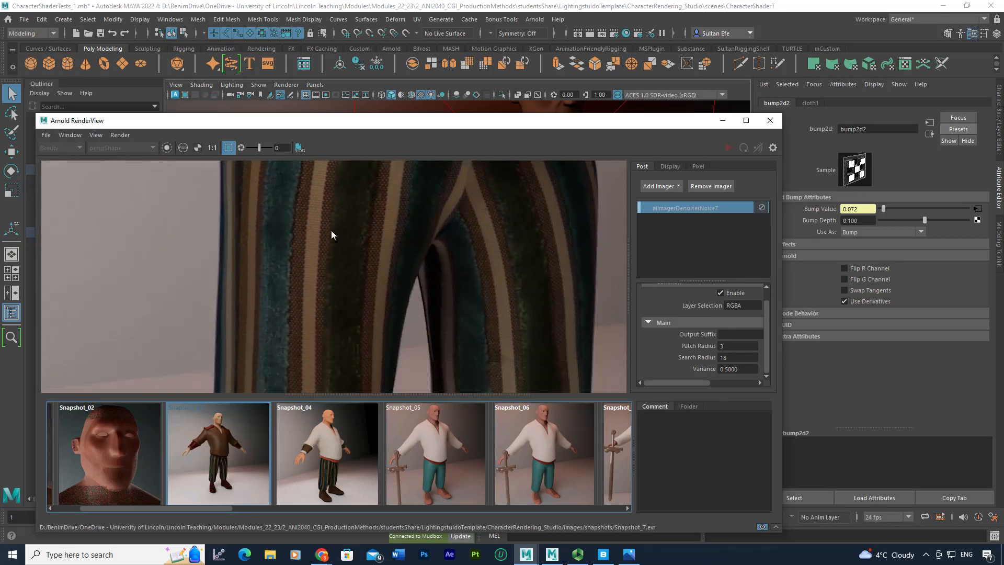
Inspect the trouser stripes from the waist to the lower legs, ending at the red leather boots.
{"action": "middle_click_drag", "start_coordinate": [322, 288], "coordinate": [318, 172]}
{"action": "middle_click_drag", "start_coordinate": [315, 252], "coordinate": [309, 281]}
{"action": "middle_click_drag", "start_coordinate": [316, 224], "coordinate": [314, 280]}
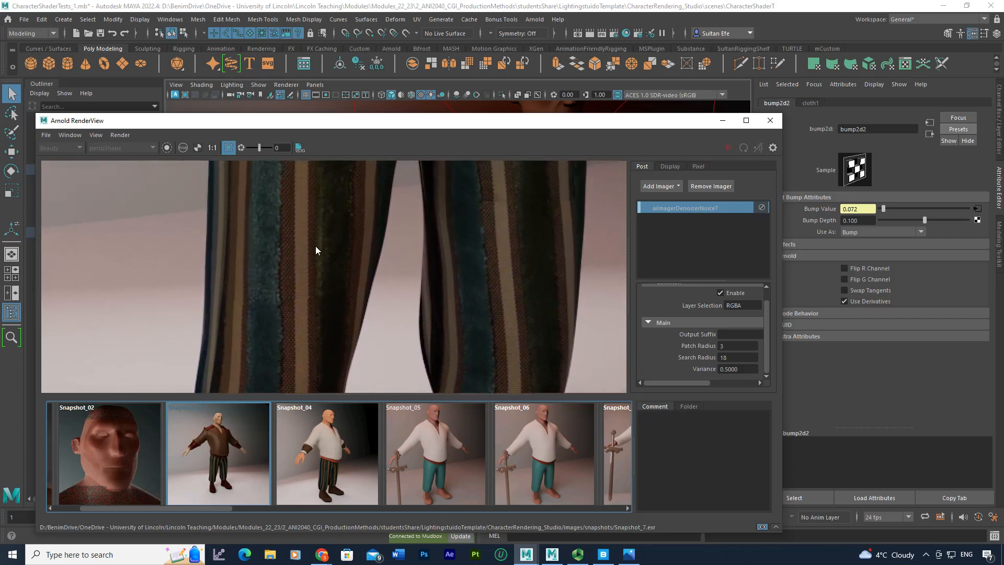
{"action": "middle_click_drag", "start_coordinate": [327, 209], "coordinate": [309, 312]}
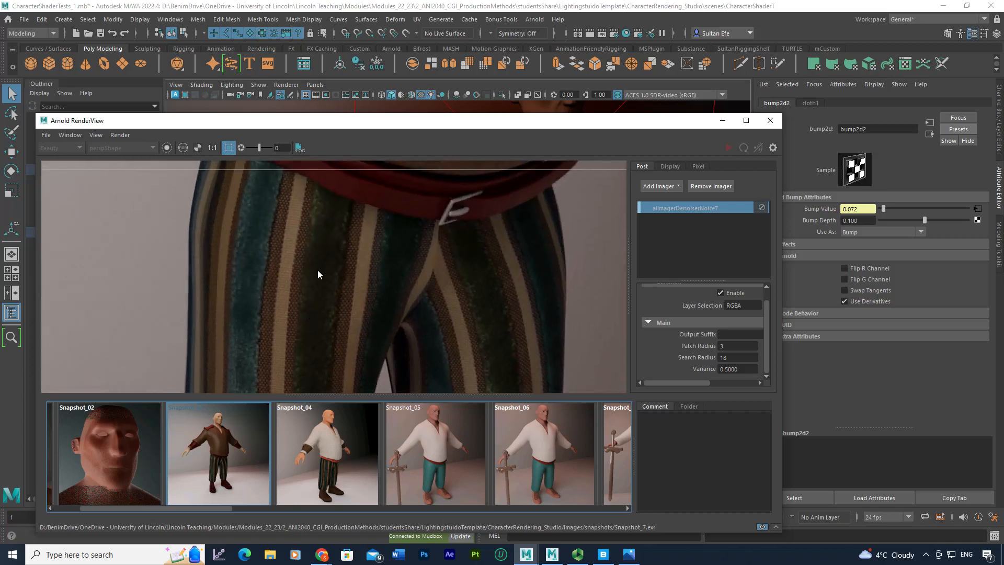
{"action": "middle_click_drag", "start_coordinate": [317, 274], "coordinate": [316, 246]}
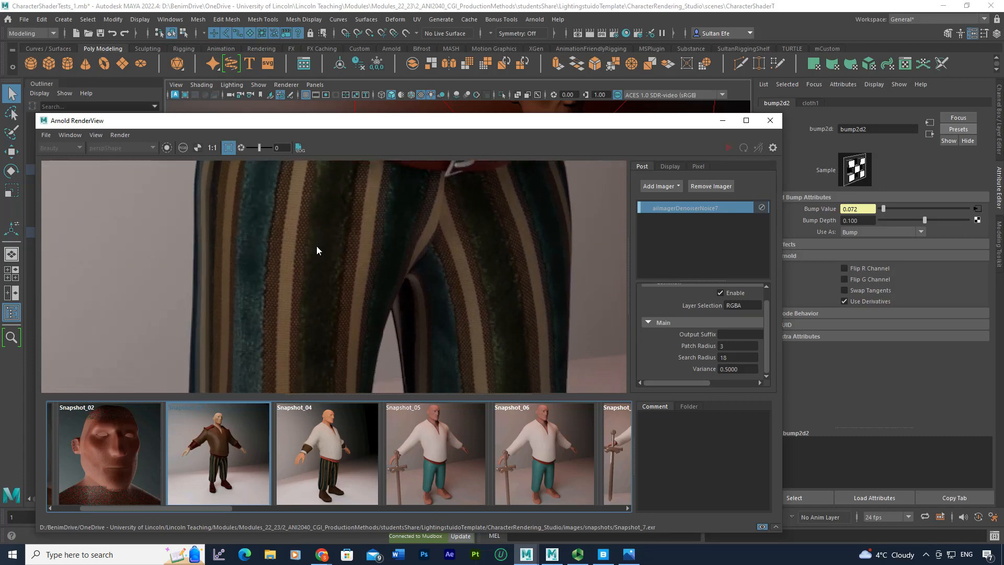
{"action": "middle_click_drag", "start_coordinate": [315, 347], "coordinate": [317, 241]}
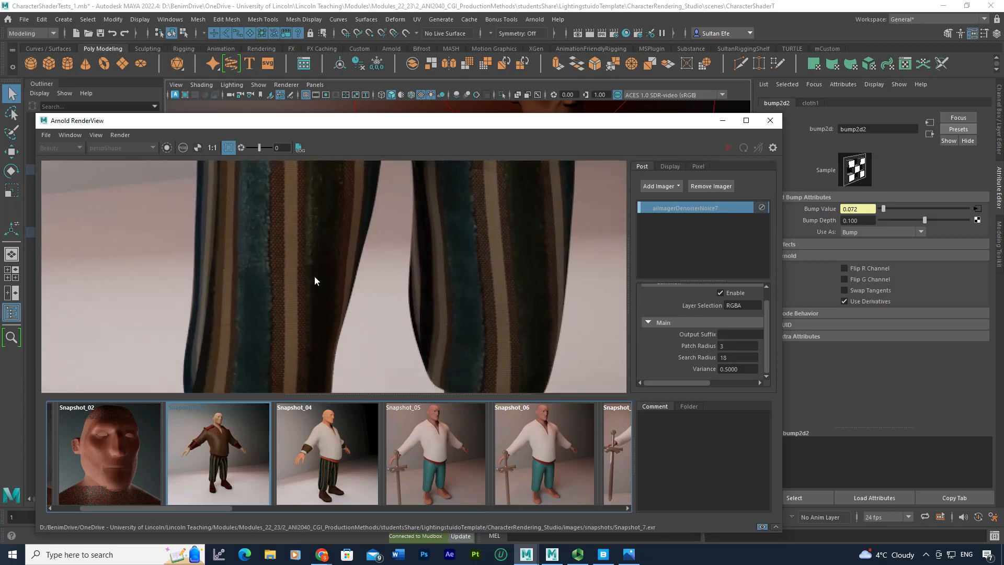
{"action": "middle_click_drag", "start_coordinate": [314, 316], "coordinate": [313, 251]}
{"action": "middle_click_drag", "start_coordinate": [315, 285], "coordinate": [316, 249]}
{"action": "middle_click_drag", "start_coordinate": [302, 309], "coordinate": [304, 246]}
{"action": "middle_click_drag", "start_coordinate": [292, 338], "coordinate": [295, 275]}
{"action": "middle_click_drag", "start_coordinate": [299, 303], "coordinate": [299, 283]}
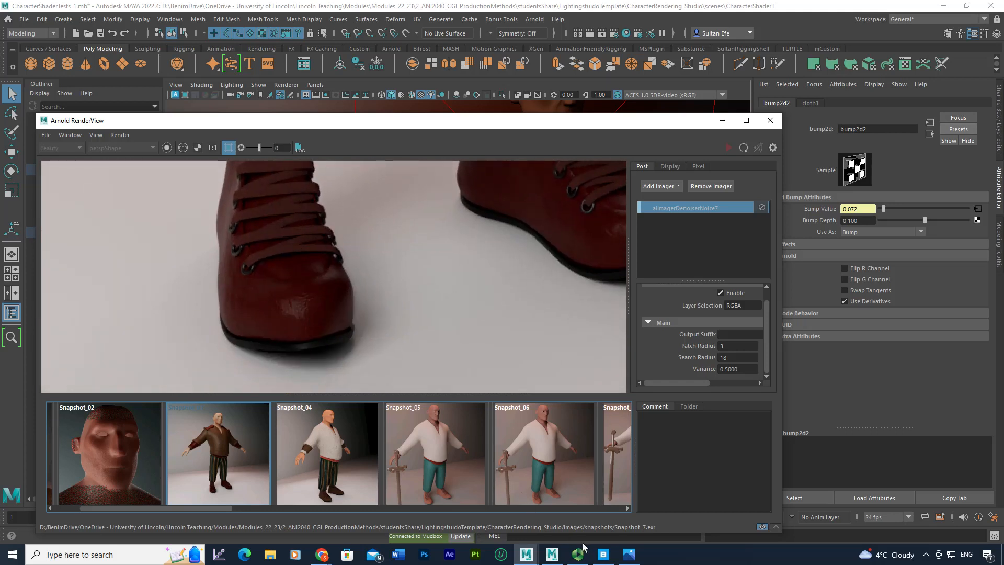
Switch to Quixel Bridge, browse the Leather category of the Fabric surfaces, and return to Maya.
{"action": "left_click", "coordinate": [603, 554]}
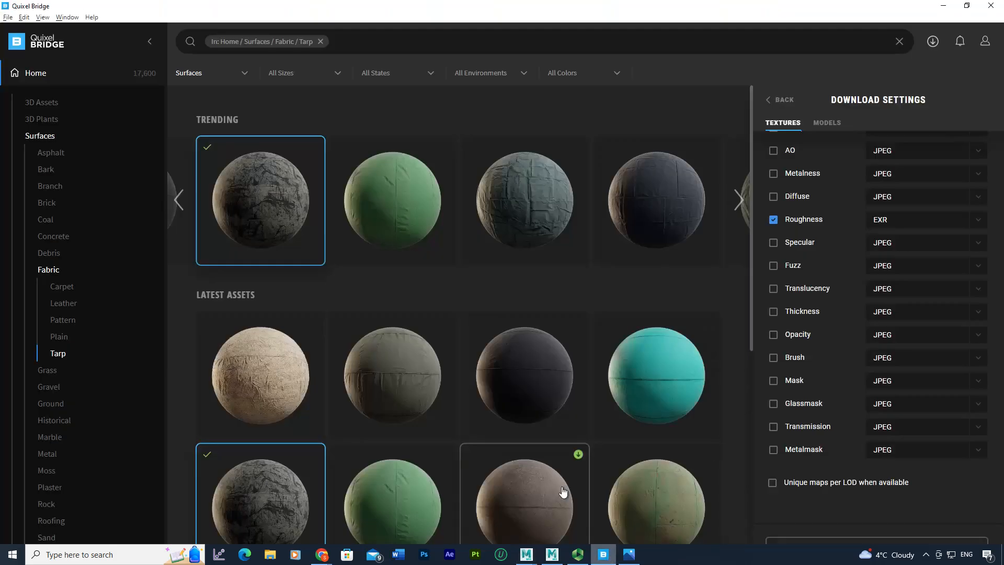
{"action": "left_click", "coordinate": [63, 304]}
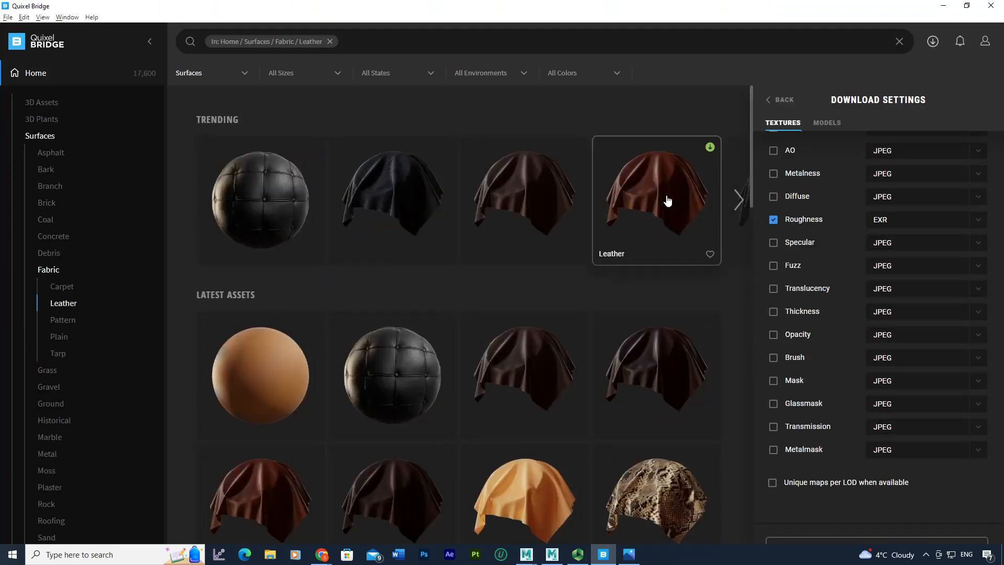
{"action": "left_click", "coordinate": [944, 7]}
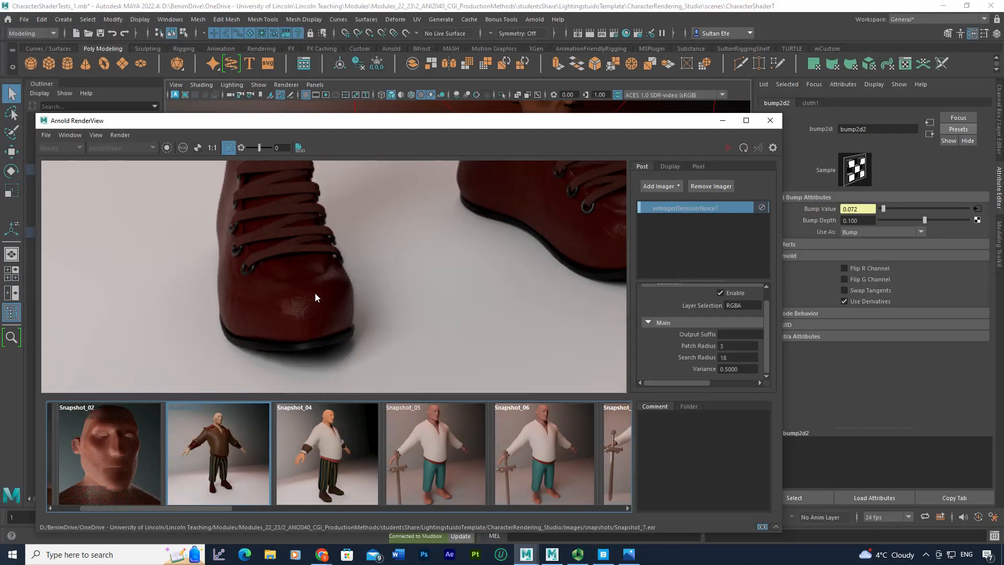
Examine the leather, laces and eyelets of both boots in Snapshot_03.
{"action": "middle_click_drag", "start_coordinate": [334, 271], "coordinate": [329, 337]}
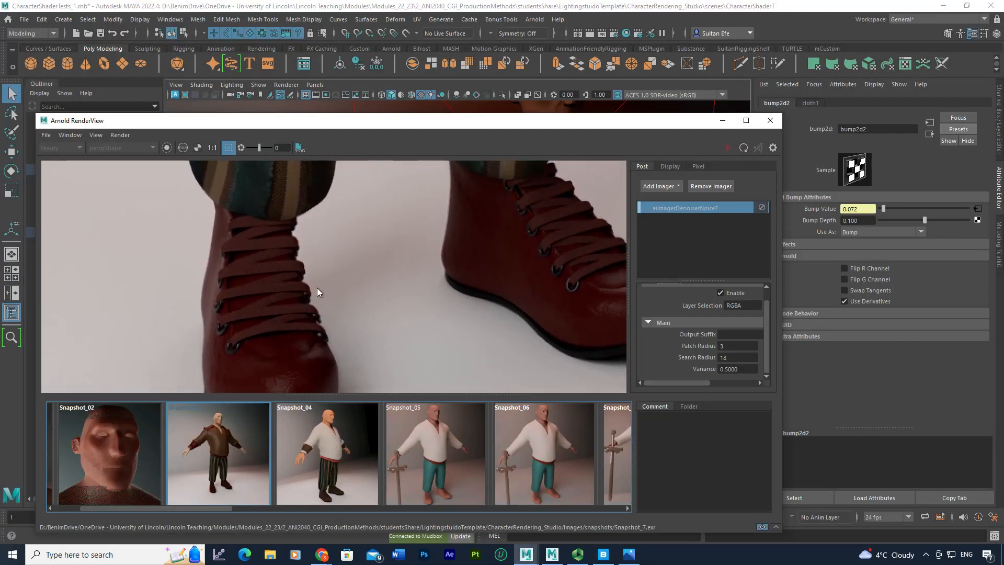
{"action": "middle_click_drag", "start_coordinate": [312, 303], "coordinate": [262, 278]}
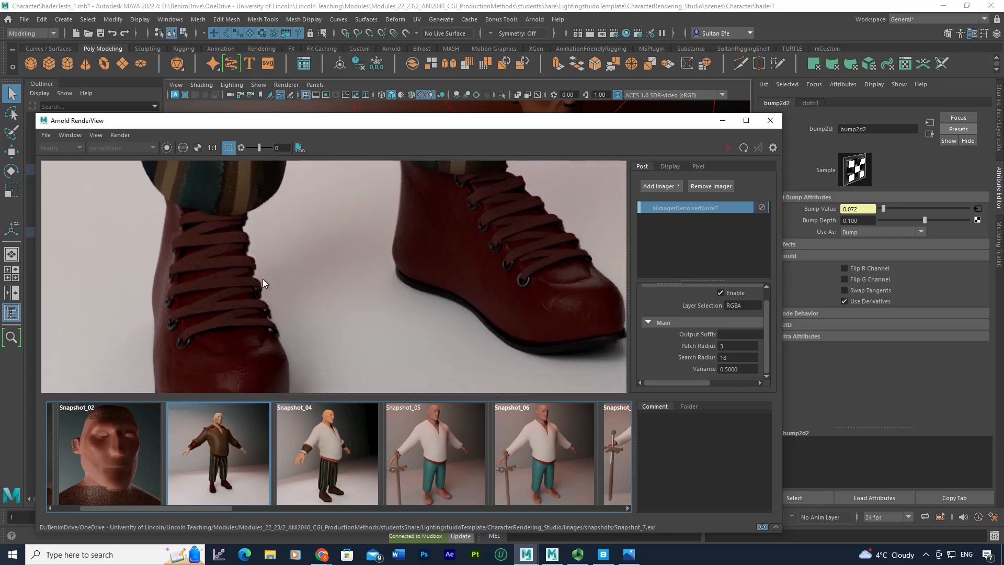
{"action": "middle_click_drag", "start_coordinate": [393, 261], "coordinate": [328, 298]}
{"action": "middle_click_drag", "start_coordinate": [416, 289], "coordinate": [344, 296]}
{"action": "scroll", "coordinate": [391, 293], "scroll_direction": "up", "scroll_amount": 3}
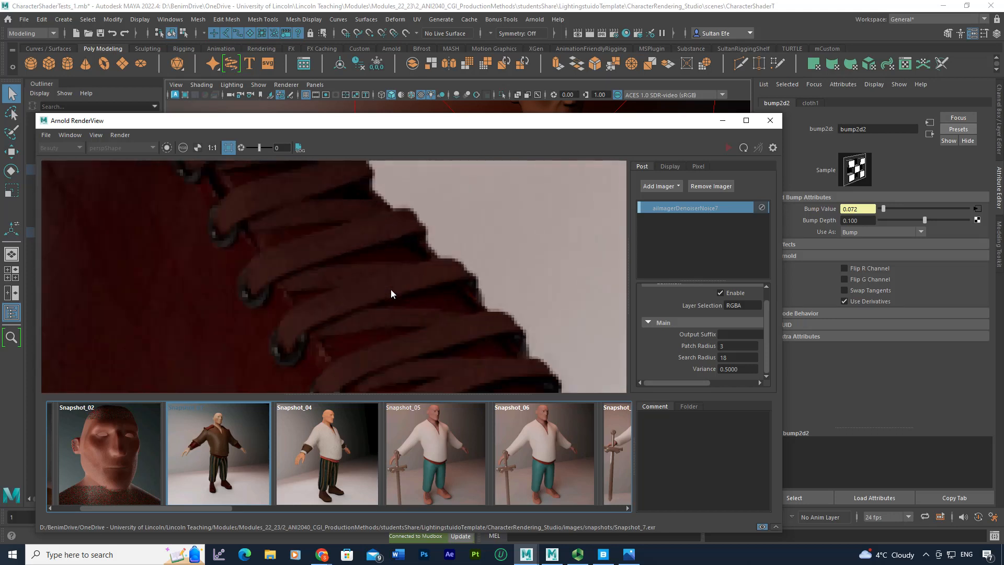
{"action": "scroll", "coordinate": [390, 289], "scroll_direction": "down", "scroll_amount": 3}
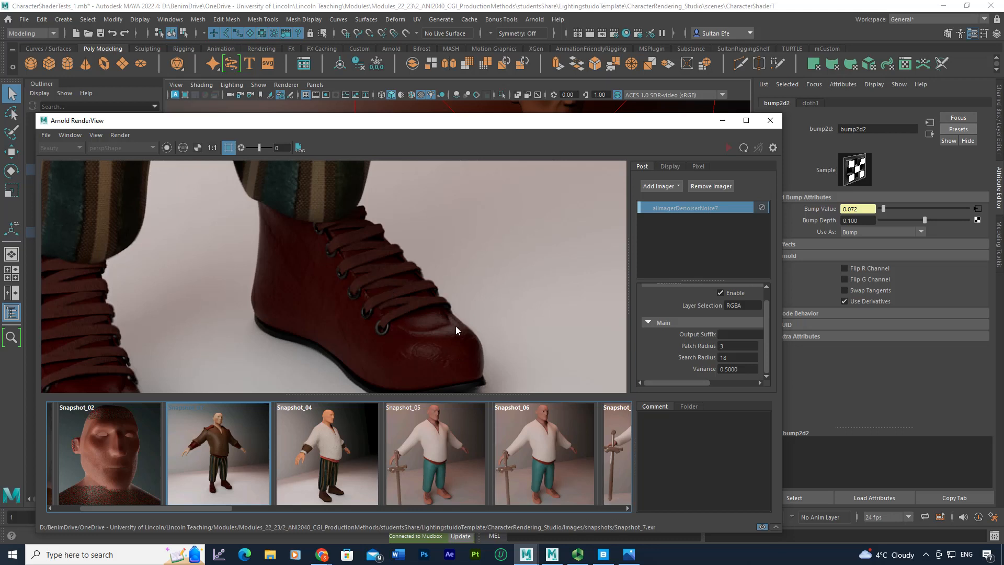
{"action": "middle_click_drag", "start_coordinate": [380, 295], "coordinate": [385, 253]}
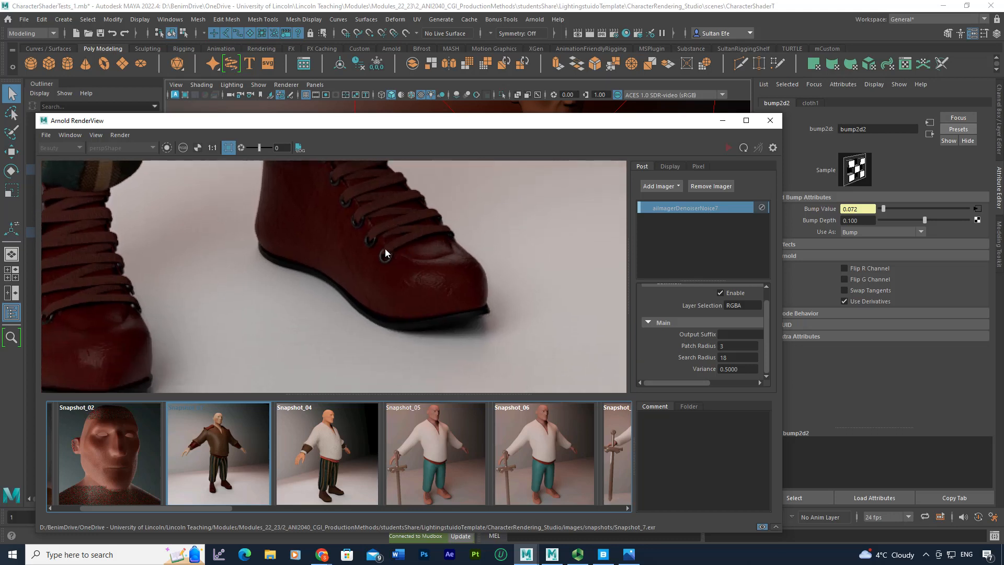
Move the RenderView aside and select a lace eyelet on the character's shoe in the viewport.
{"action": "left_click_drag", "start_coordinate": [453, 127], "coordinate": [226, 155]}
{"action": "left_click_drag", "start_coordinate": [468, 165], "coordinate": [299, 142]}
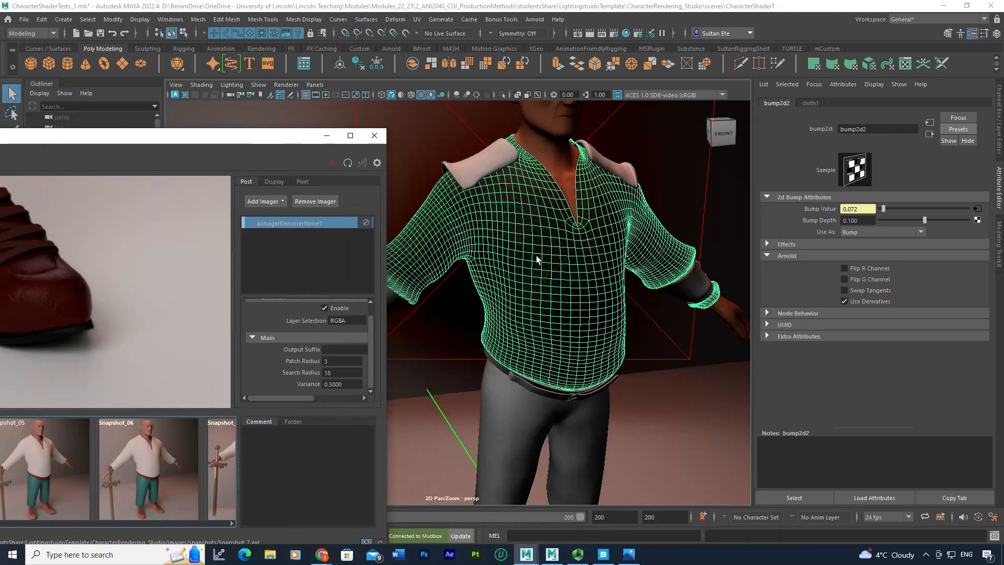
{"action": "middle_click_drag", "start_coordinate": [582, 370], "coordinate": [569, 270], "text": "alt"}
{"action": "left_click_drag", "start_coordinate": [568, 269], "coordinate": [562, 167], "text": "alt"}
{"action": "middle_click_drag", "start_coordinate": [578, 387], "coordinate": [566, 259], "text": "alt"}
{"action": "scroll", "coordinate": [600, 345], "scroll_direction": "up", "scroll_amount": 6}
{"action": "middle_click_drag", "start_coordinate": [625, 426], "coordinate": [560, 338], "text": "alt"}
{"action": "scroll", "coordinate": [601, 356], "scroll_direction": "up", "scroll_amount": 4}
{"action": "right_click_drag", "start_coordinate": [704, 389], "coordinate": [600, 381], "text": "alt"}
{"action": "left_click", "coordinate": [647, 386]}
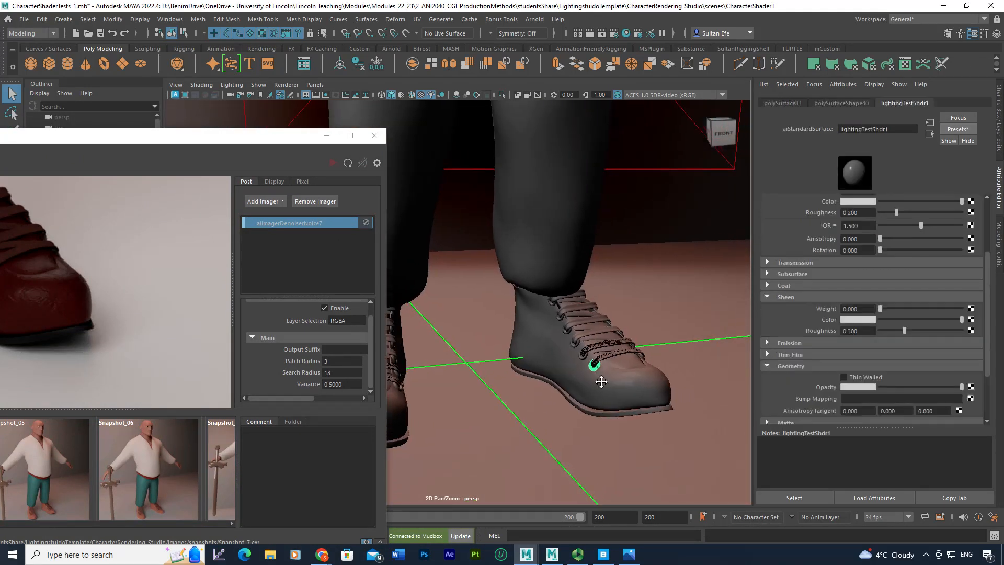
Look up the Brushed_Metal preset options for the eyelet's lightingTestShdr1 material without applying any.
{"action": "left_click", "coordinate": [955, 130]}
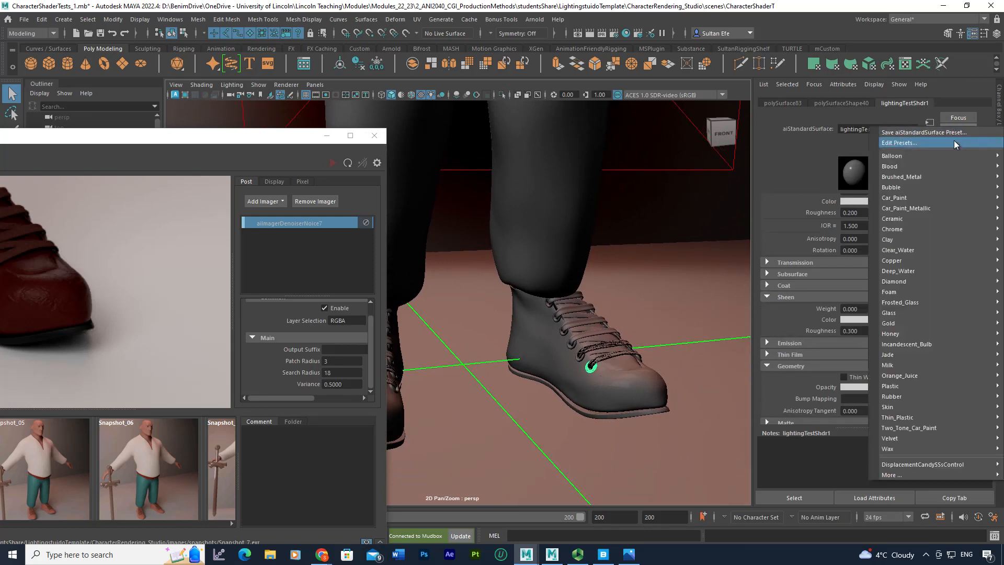
{"action": "mouse_move", "coordinate": [937, 178]}
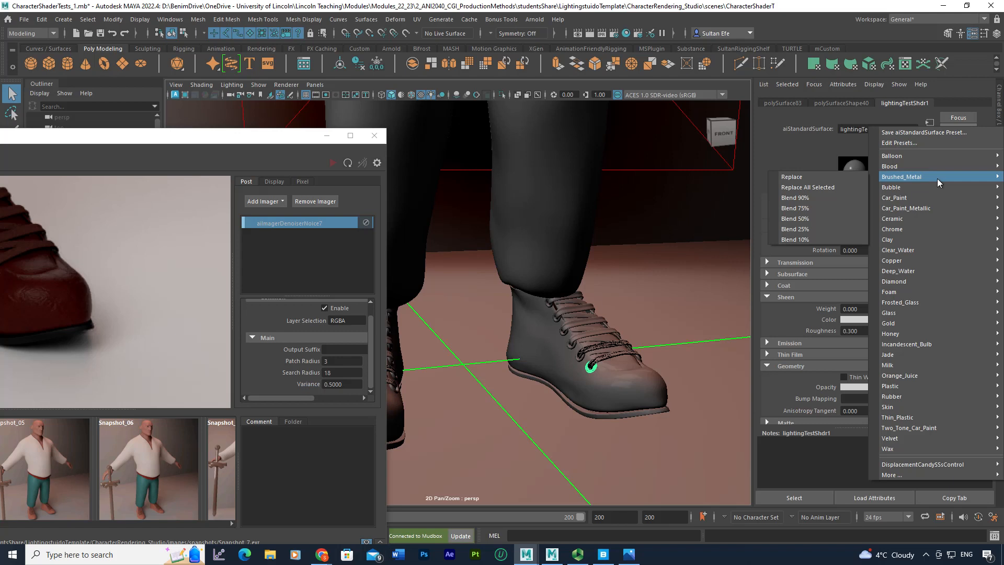
{"action": "left_click", "coordinate": [210, 148]}
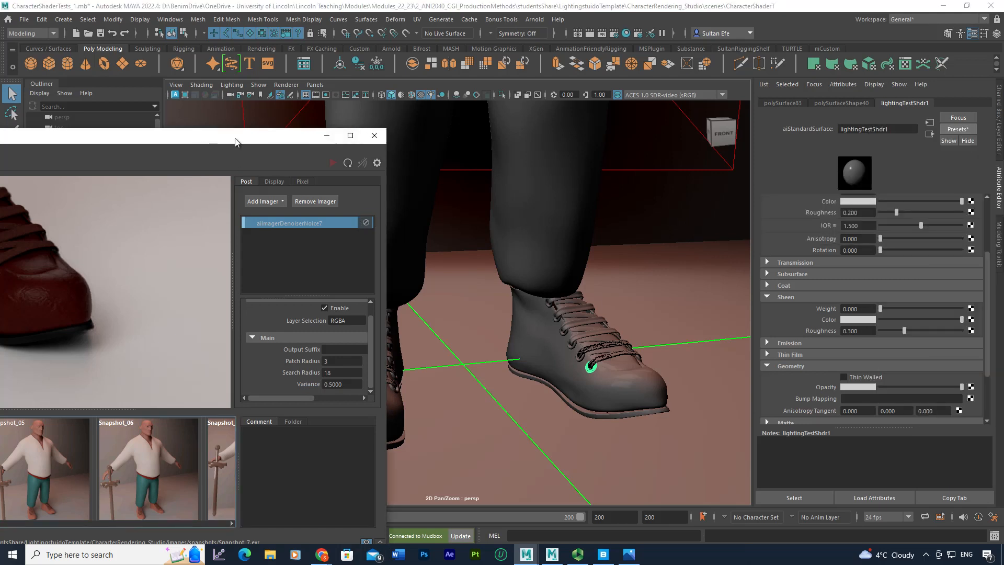
Examine the belt, its metal buckle and the leather top in Snapshot_03.
{"action": "left_click_drag", "start_coordinate": [236, 142], "coordinate": [416, 136]}
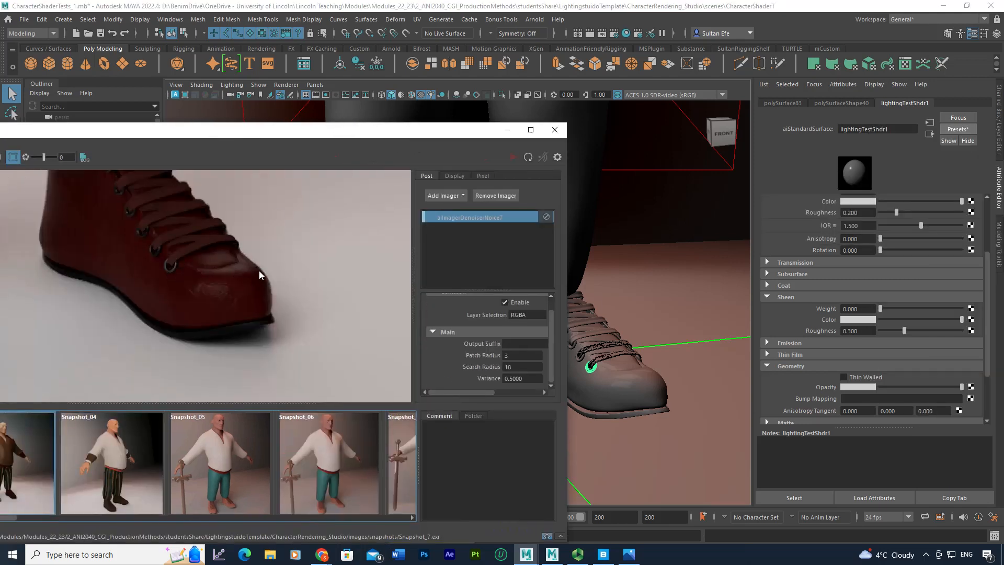
{"action": "scroll", "coordinate": [258, 272], "scroll_direction": "down", "scroll_amount": 5}
{"action": "scroll", "coordinate": [236, 303], "scroll_direction": "up", "scroll_amount": 10}
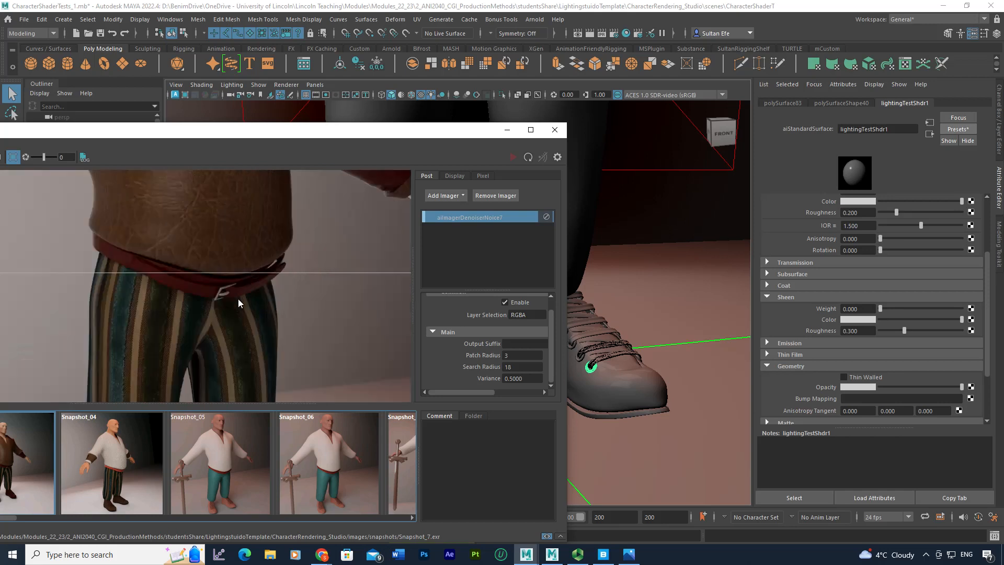
{"action": "middle_click_drag", "start_coordinate": [239, 298], "coordinate": [245, 276]}
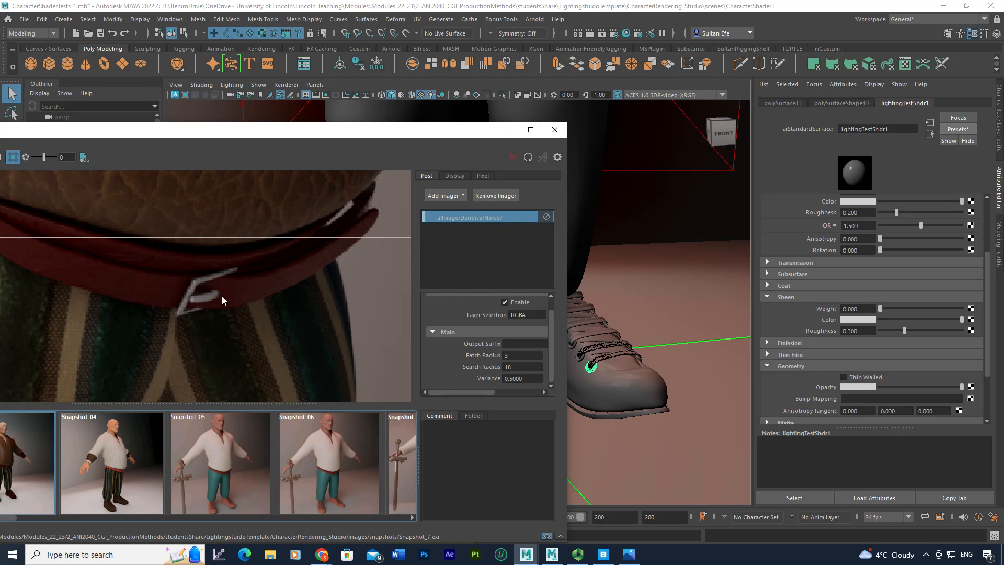
{"action": "scroll", "coordinate": [222, 296], "scroll_direction": "down", "scroll_amount": 8}
{"action": "middle_click_drag", "start_coordinate": [227, 269], "coordinate": [253, 325]}
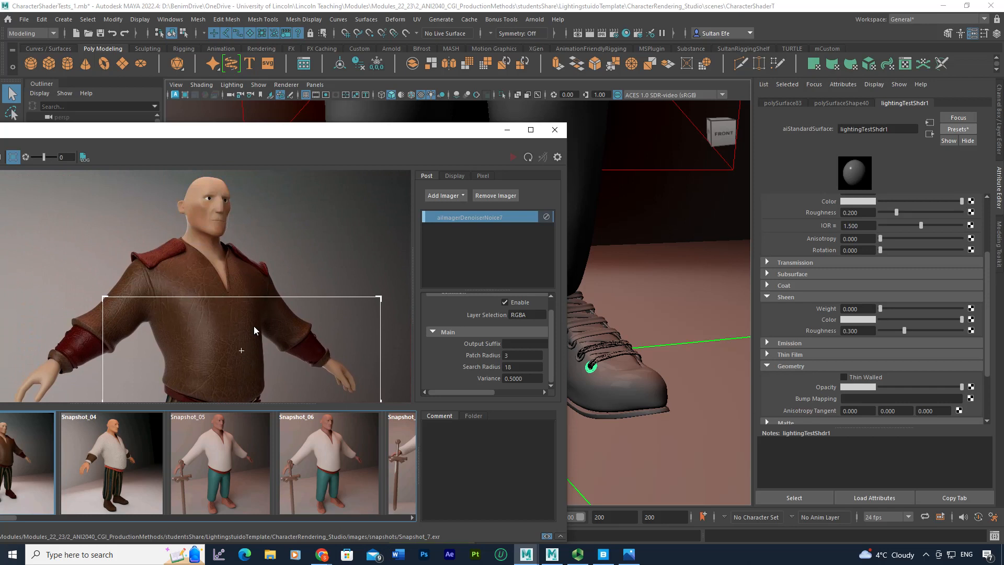
Display Snapshot_05 and Snapshot_06, and bring the start of the snapshot strip back into view.
{"action": "left_click", "coordinate": [223, 467]}
{"action": "left_click", "coordinate": [312, 462]}
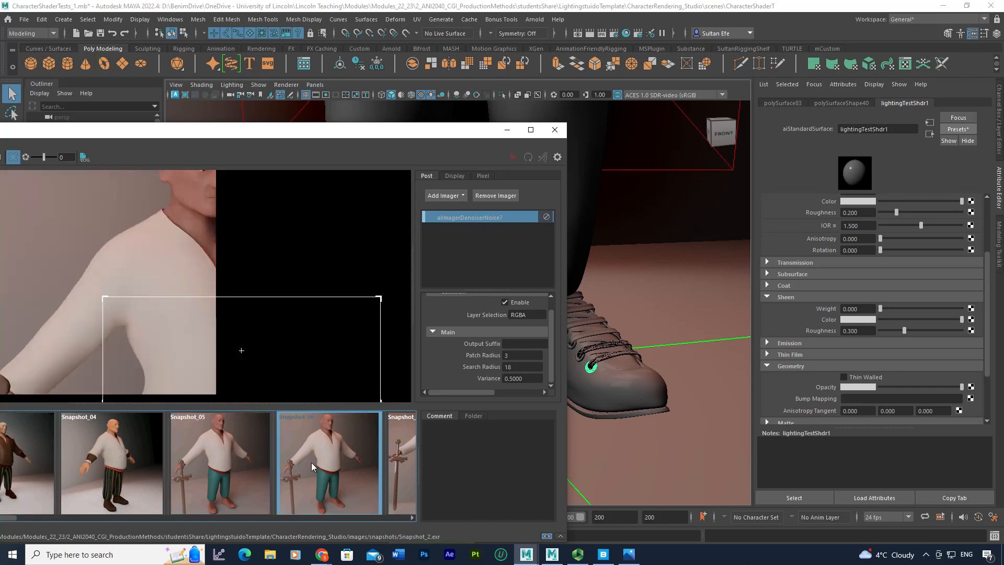
{"action": "left_click", "coordinate": [159, 517]}
{"action": "left_click_drag", "start_coordinate": [183, 133], "coordinate": [361, 122]}
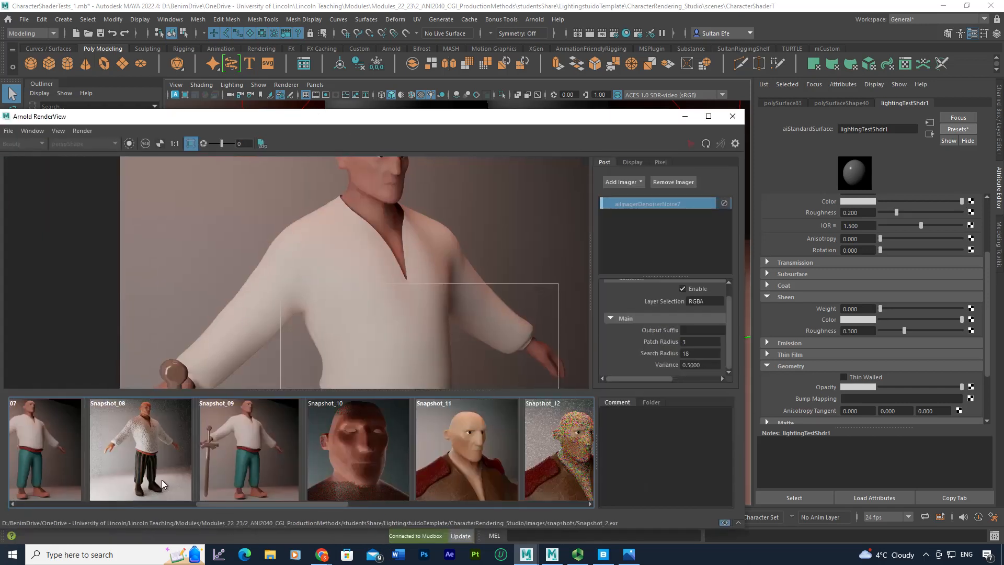
{"action": "left_click", "coordinate": [114, 504]}
{"action": "left_click", "coordinate": [114, 503]}
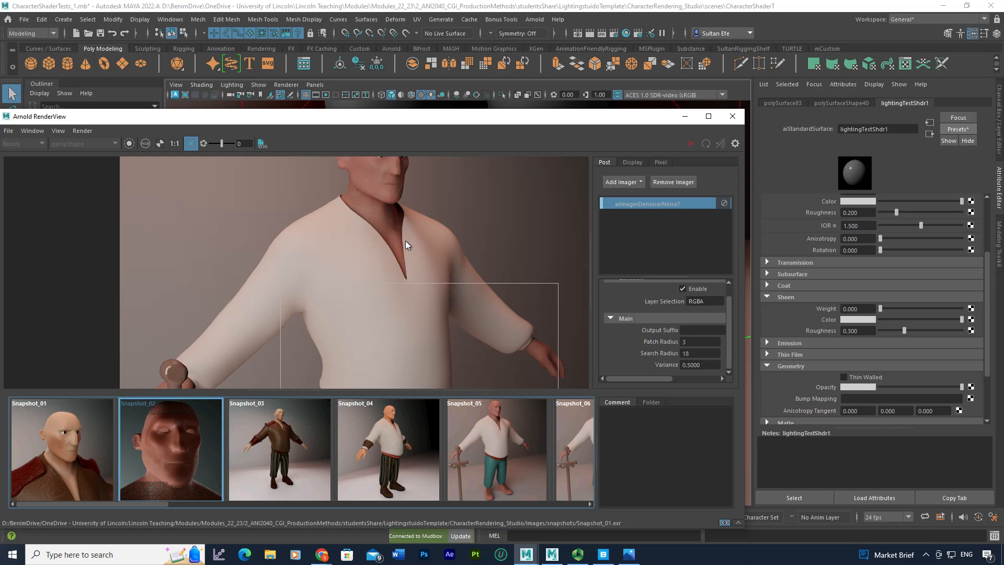
Step through the stored render snapshots up to Snapshot_20 and return to the current shirt render.
{"action": "key", "text": "Right"}
{"action": "key", "text": "Right"}
{"action": "key", "text": "Right"}
{"action": "key", "text": "Right"}
{"action": "key", "text": "Right"}
{"action": "key", "text": "Right"}
{"action": "key", "text": "Right"}
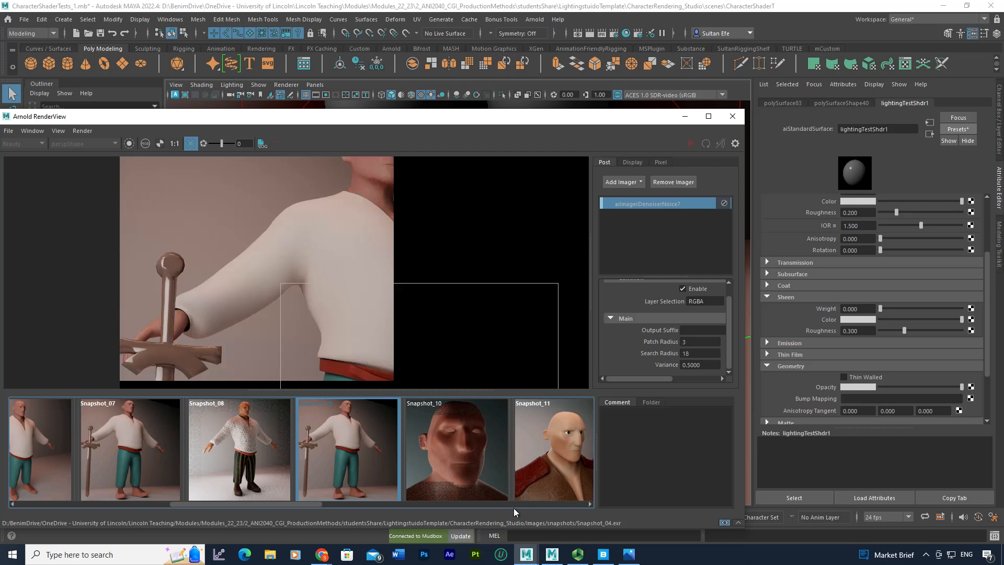
{"action": "key", "text": "Right"}
{"action": "key", "text": "Right"}
{"action": "key", "text": "Right"}
{"action": "key", "text": "Right"}
{"action": "key", "text": "Right"}
{"action": "key", "text": "Right"}
{"action": "key", "text": "Right"}
{"action": "key", "text": "Right"}
{"action": "key", "text": "Right"}
{"action": "key", "text": "Right"}
{"action": "key", "text": "Right"}
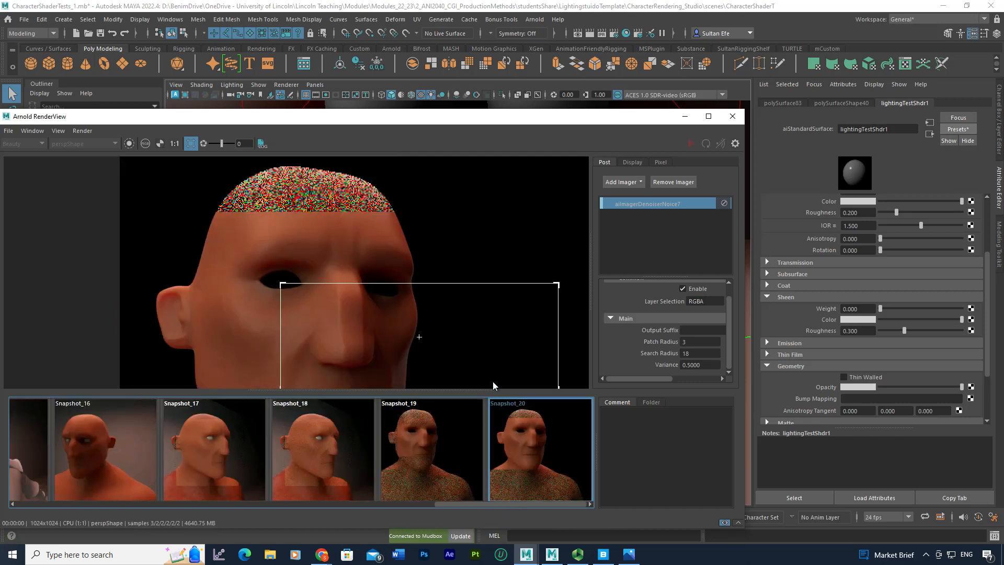
{"action": "left_click", "coordinate": [525, 456]}
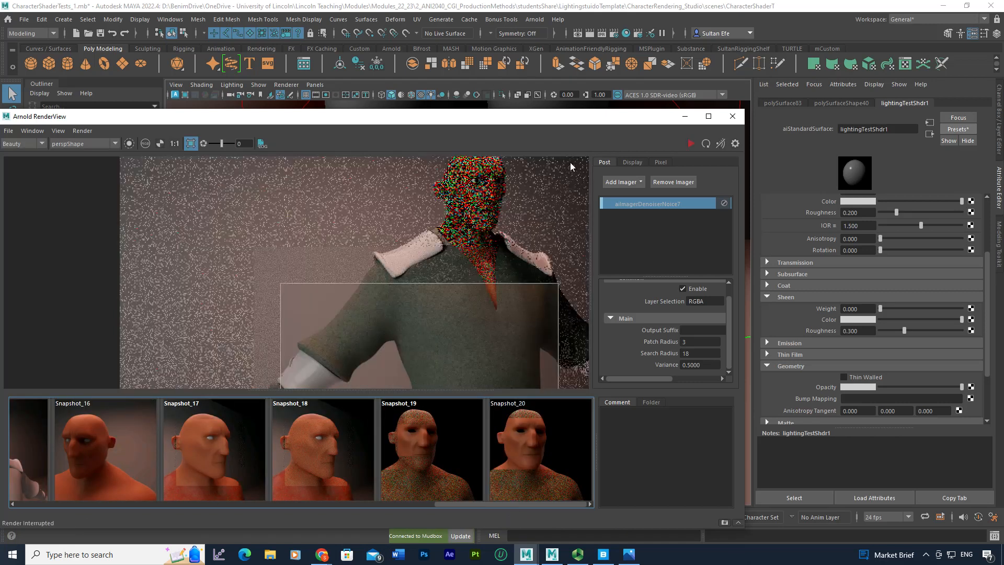
Move the RenderView aside and select the character's body mesh in the viewport.
{"action": "left_click_drag", "start_coordinate": [617, 120], "coordinate": [274, 198]}
{"action": "scroll", "coordinate": [518, 226], "scroll_direction": "down", "scroll_amount": 5}
{"action": "middle_click_drag", "start_coordinate": [538, 215], "coordinate": [513, 363], "text": "alt"}
{"action": "middle_click_drag", "start_coordinate": [477, 210], "coordinate": [490, 240], "text": "alt"}
{"action": "left_click", "coordinate": [468, 192]}
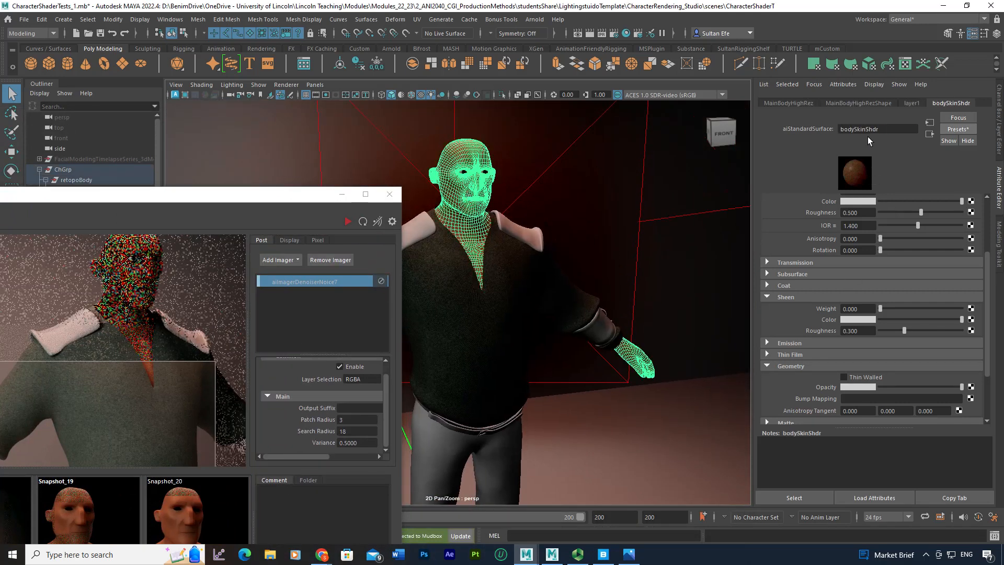
Expand the Subsurface settings of the bodySkinShdr material and bring the RenderView further into view.
{"action": "scroll", "coordinate": [870, 296], "scroll_direction": "down", "scroll_amount": 2}
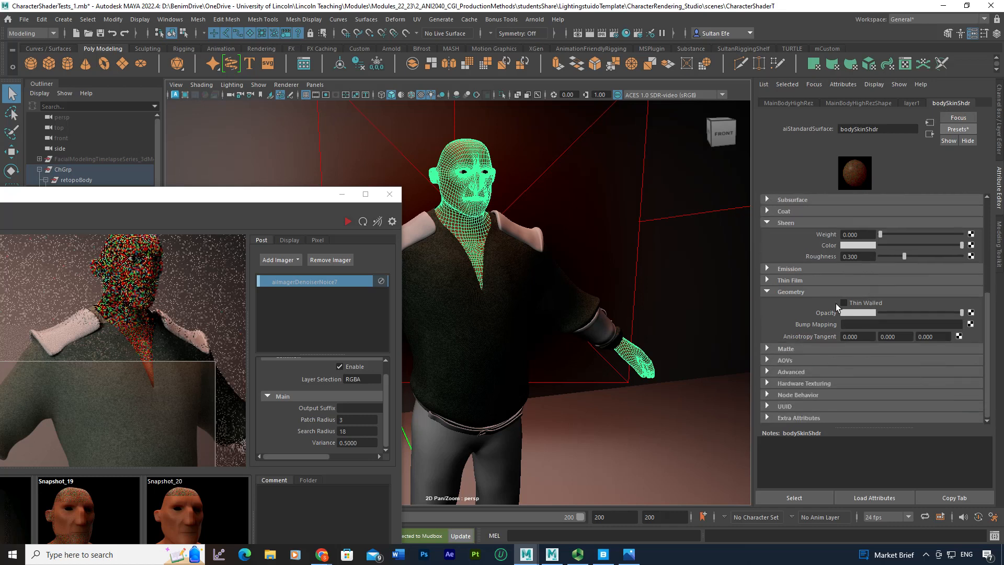
{"action": "scroll", "coordinate": [835, 303], "scroll_direction": "up", "scroll_amount": 3}
{"action": "left_click", "coordinate": [793, 294]}
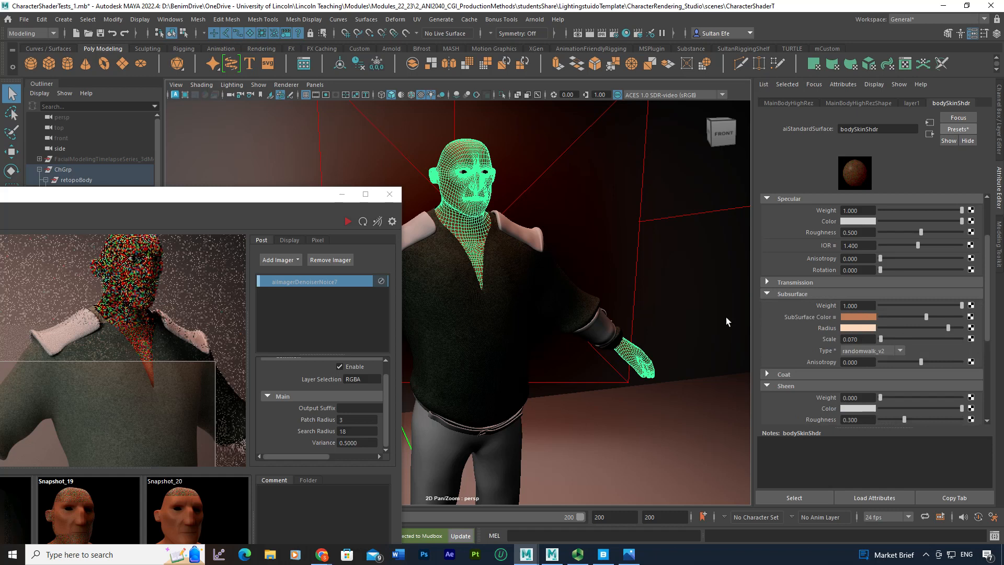
{"action": "left_click_drag", "start_coordinate": [304, 200], "coordinate": [380, 136]}
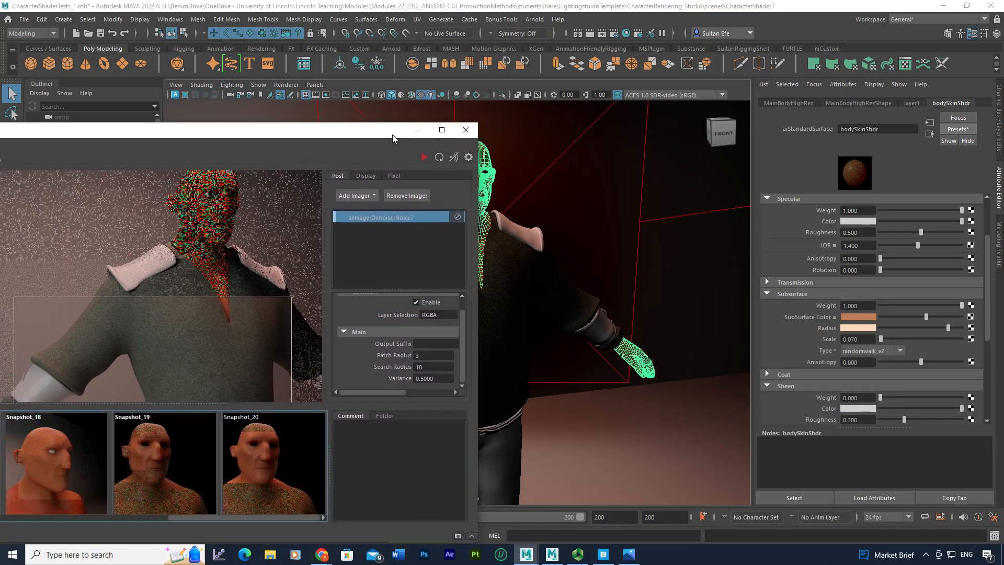